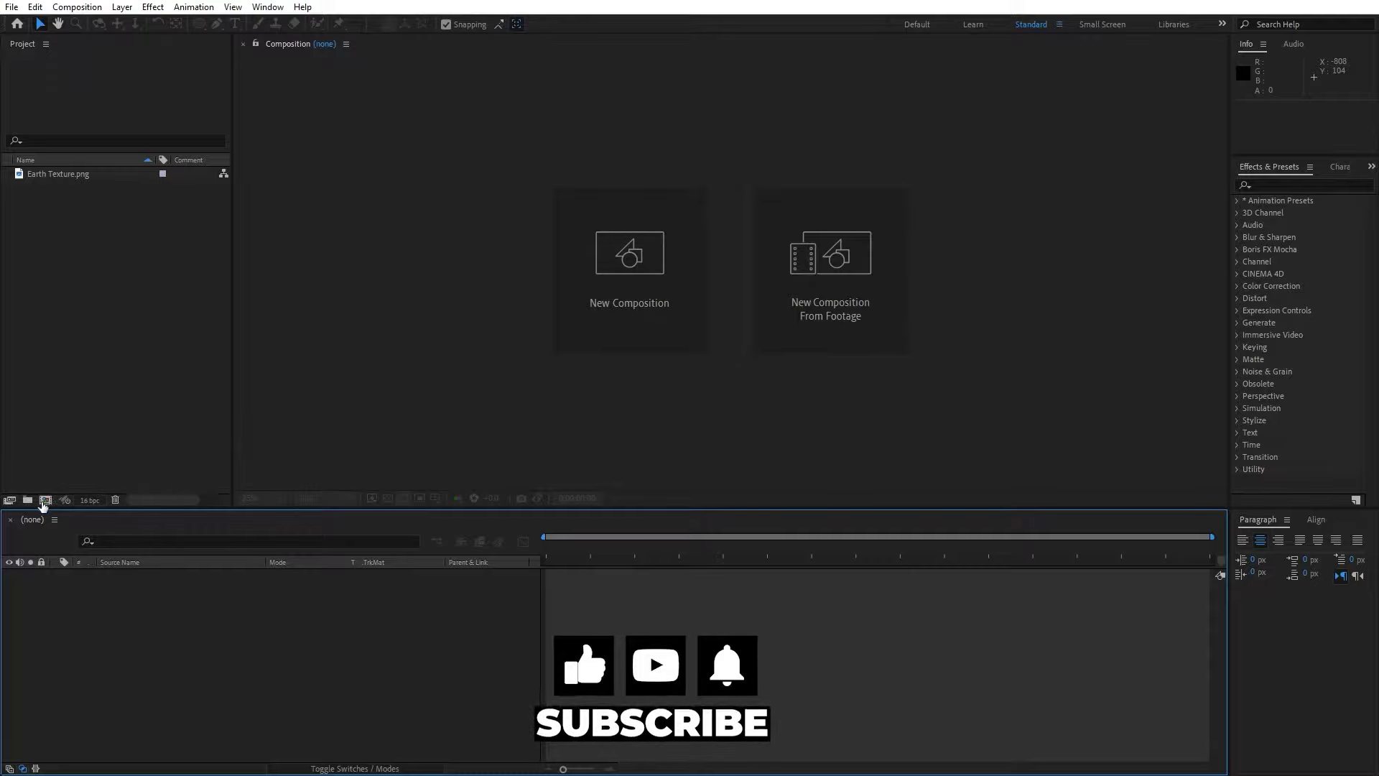
Step: Create a 3840 x 2160 composition named Final at 30 fps with a duration of 10 seconds
left_click(45, 499)
type("Final")
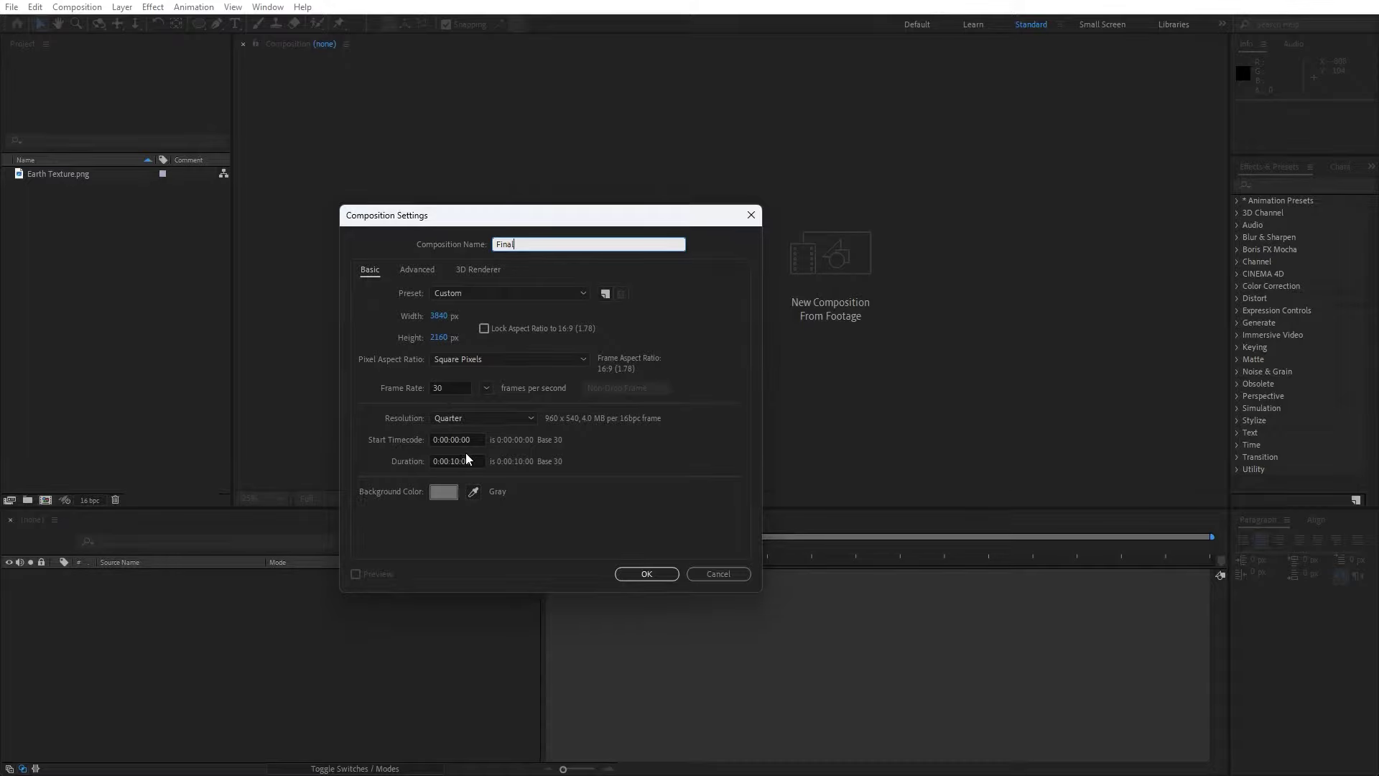
left_click(636, 575)
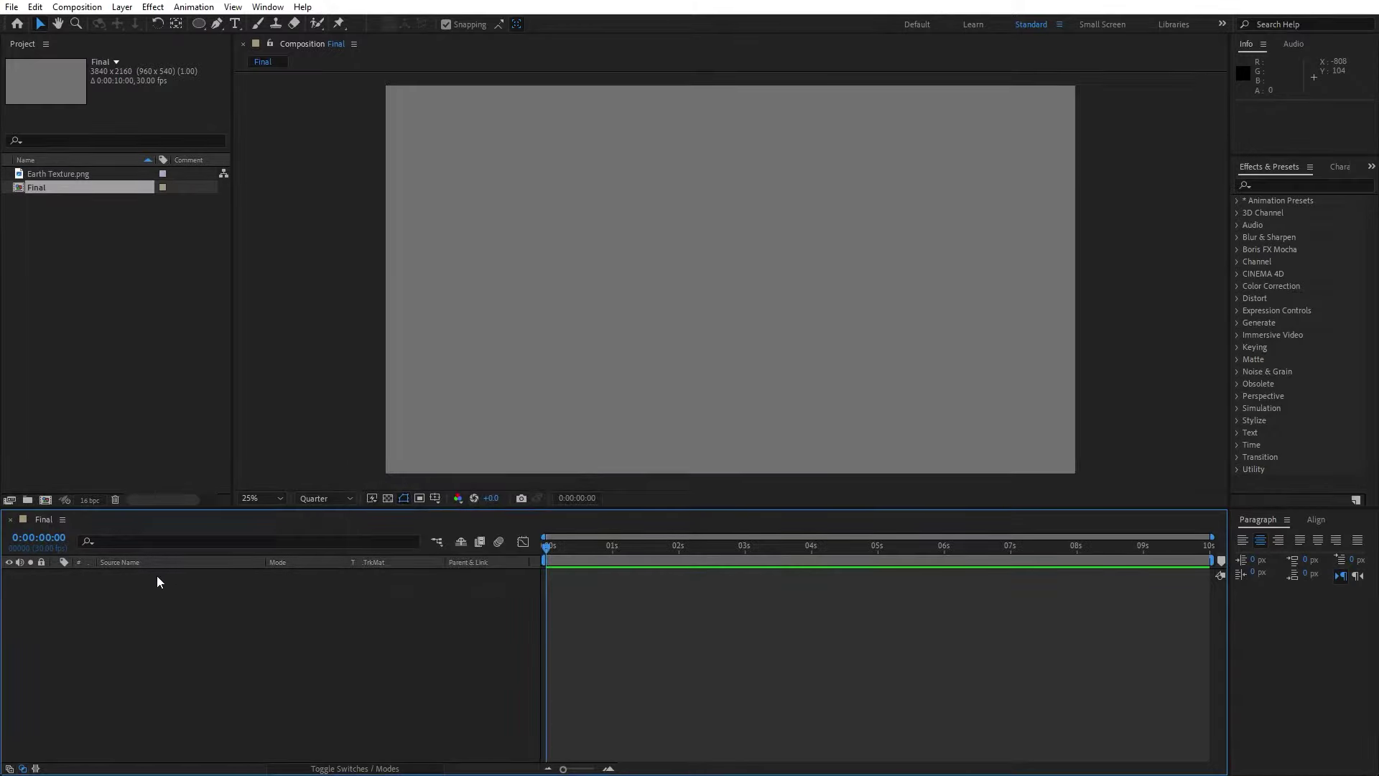
Step: Create a second 3840 x 2160, 30 fps, 10-second composition named Earth
left_click(45, 500)
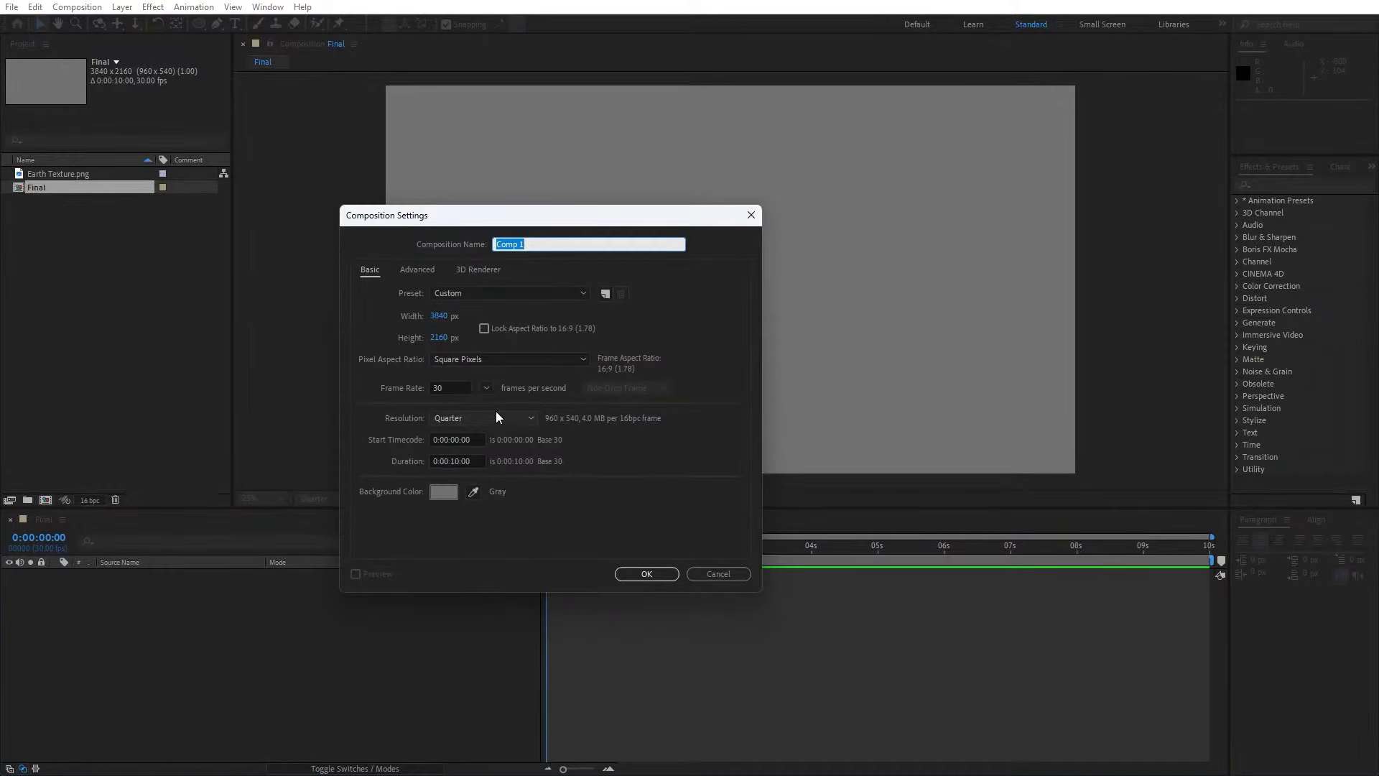
type("Earth")
left_click(646, 574)
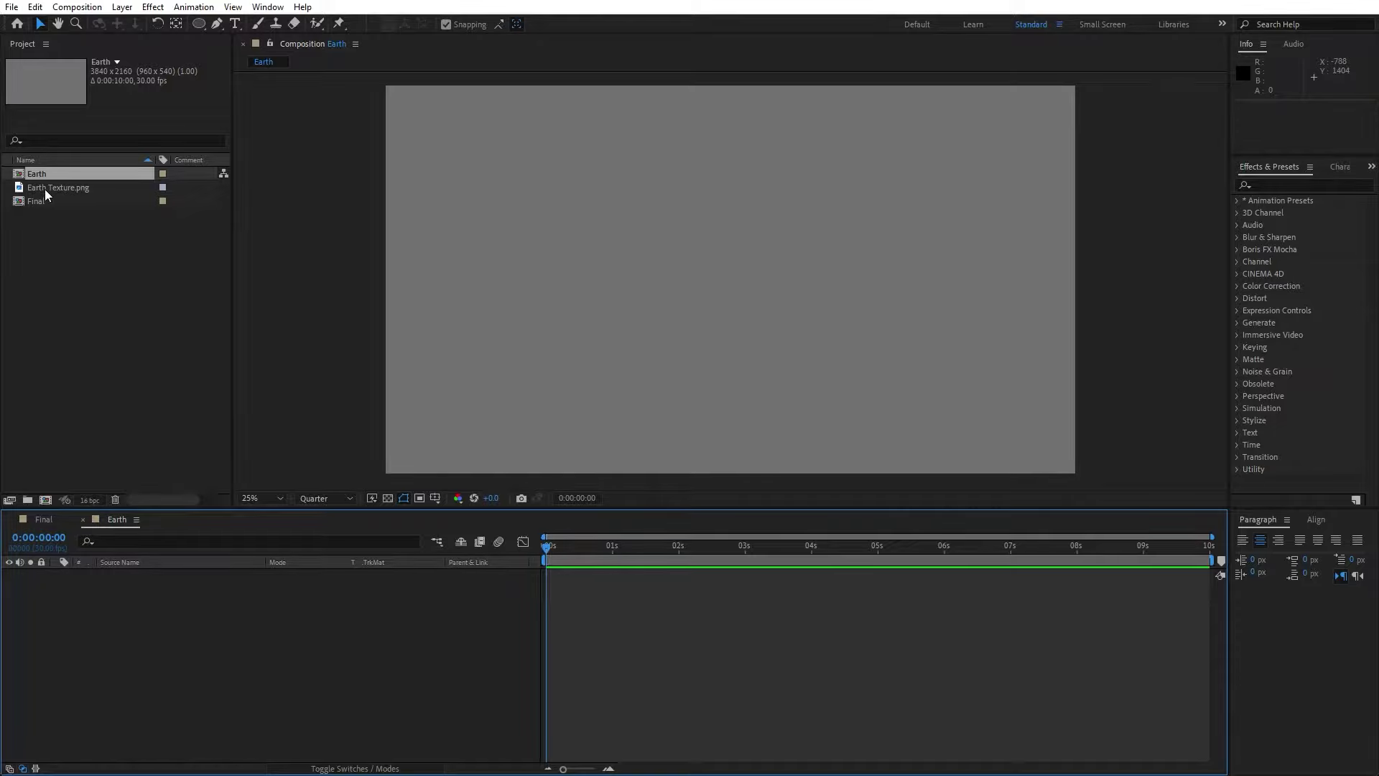
Step: Add Earth Texture.png as a layer in the Earth composition and leave it deselected
left_click_drag(56, 188, 206, 679)
key("comma")
key("period")
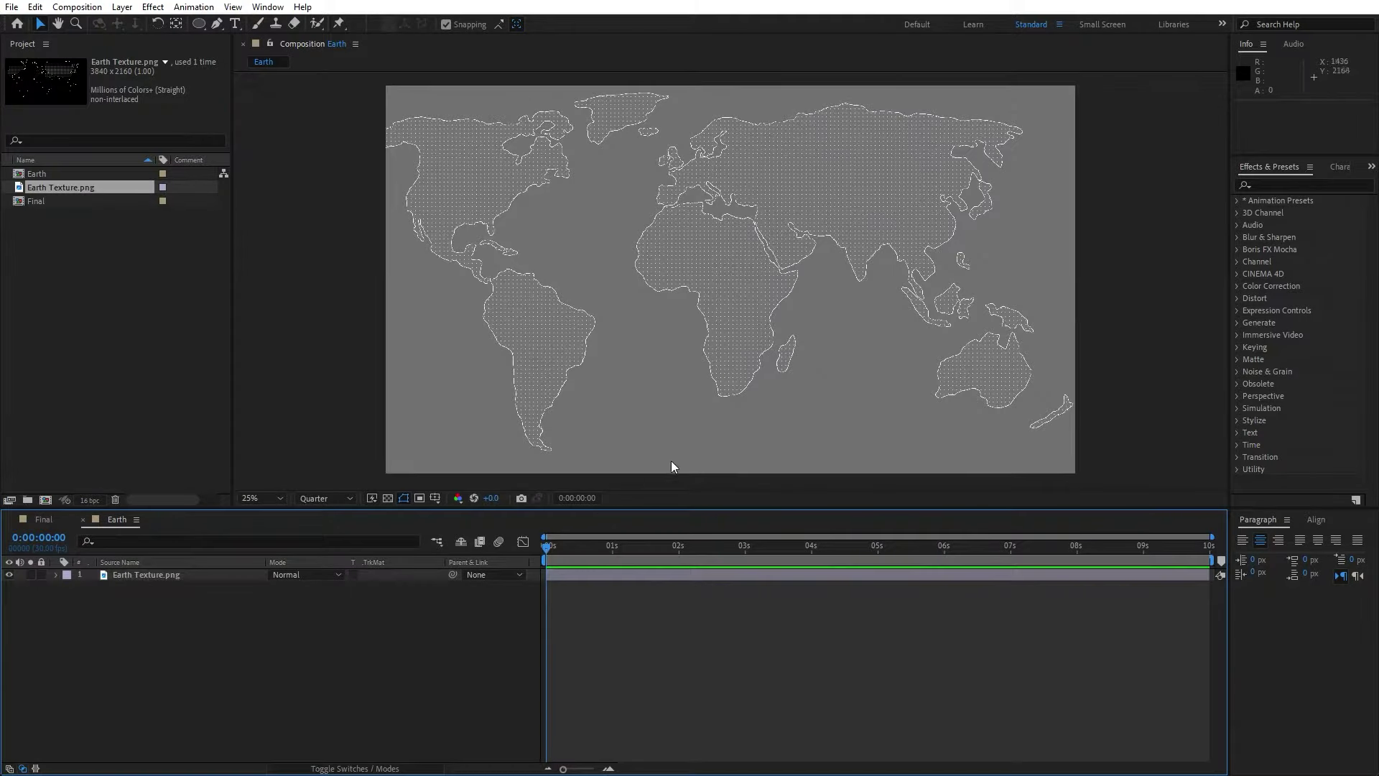
key("F2")
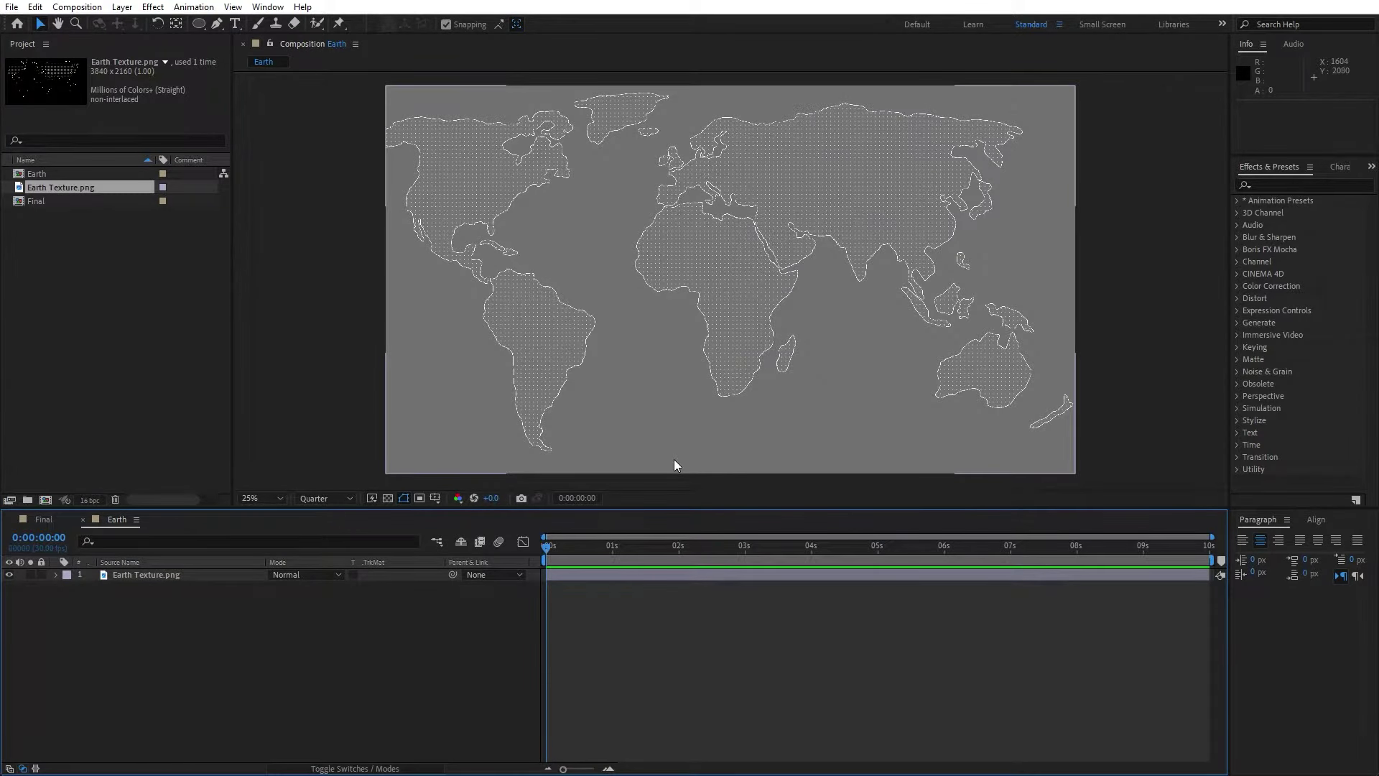
Step: Create a black 3840 x 2160 solid layer named Star Burst in the Earth composition
right_click(184, 683)
mouse_move(299, 507)
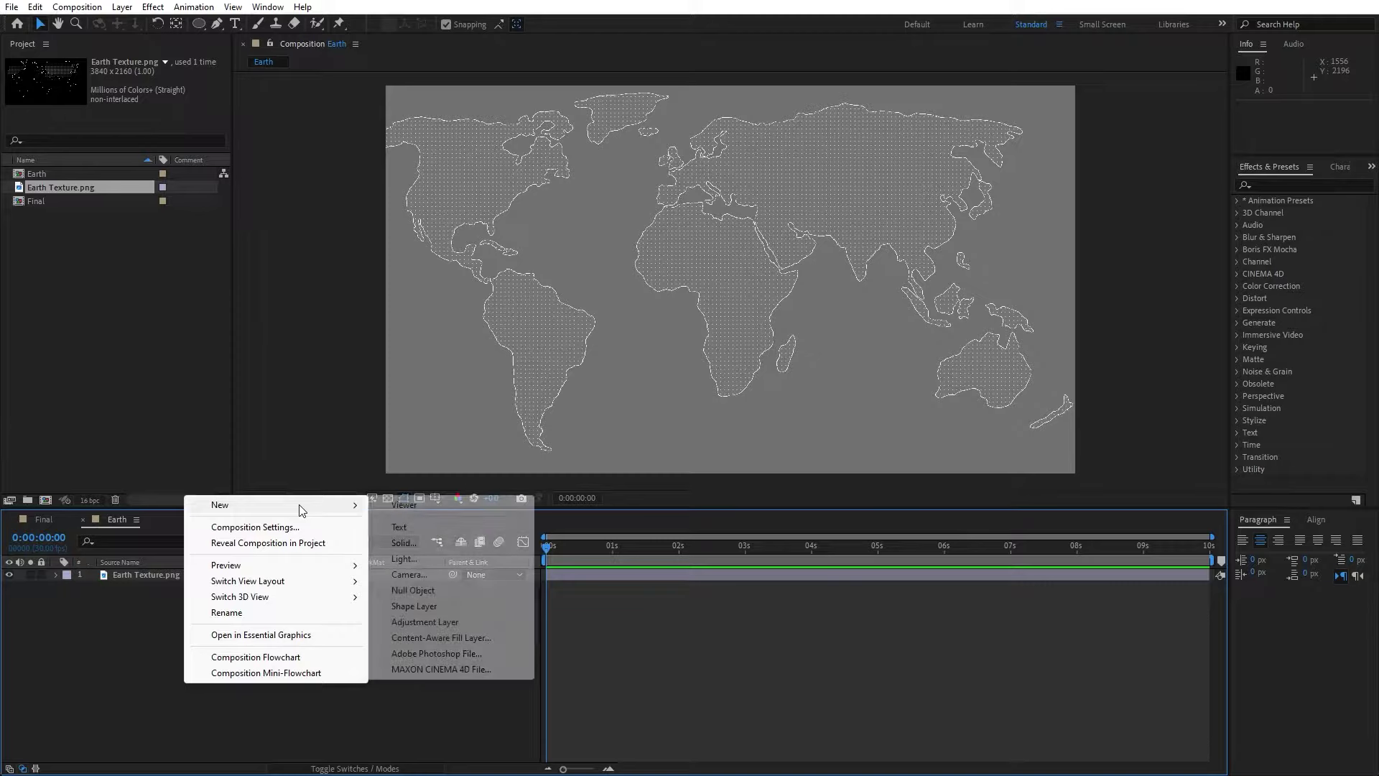
left_click(437, 541)
type("Star")
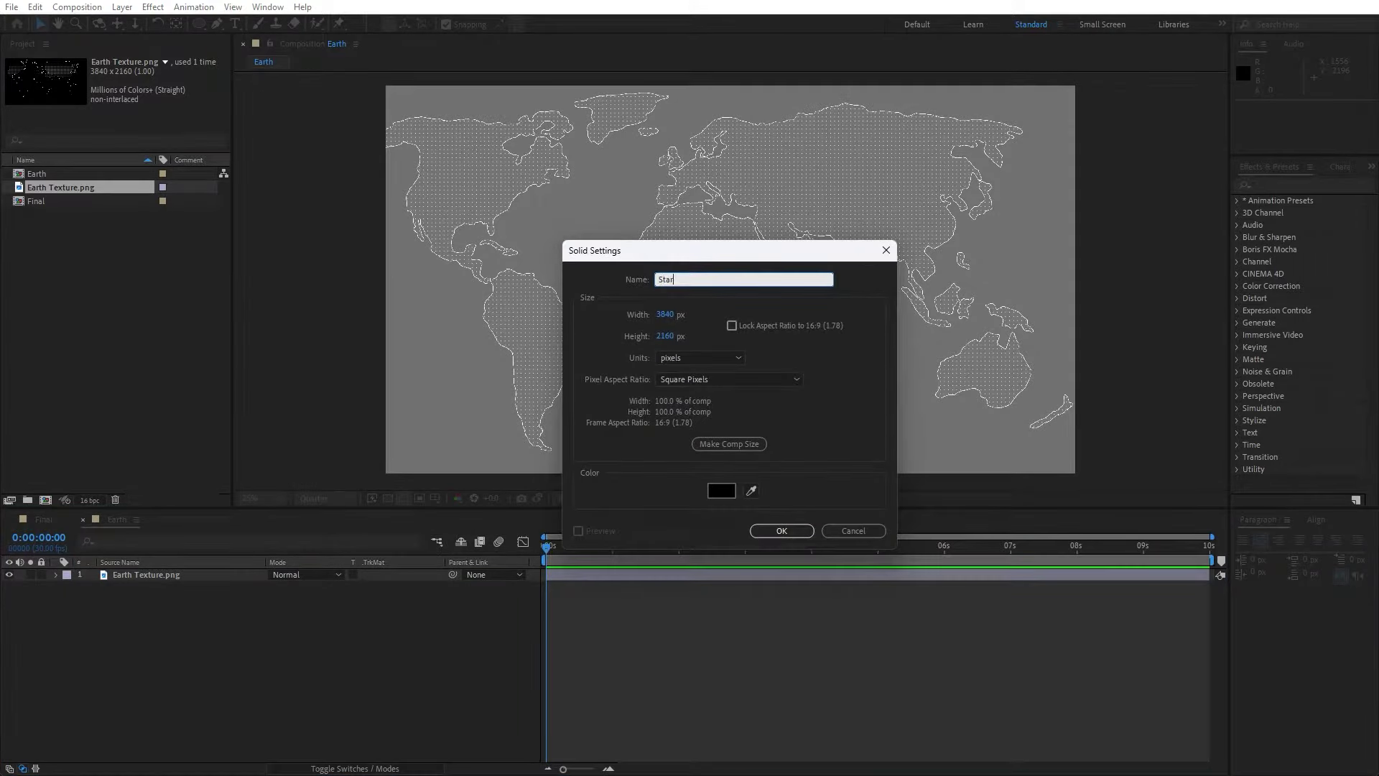
type(" Burst")
left_click(775, 532)
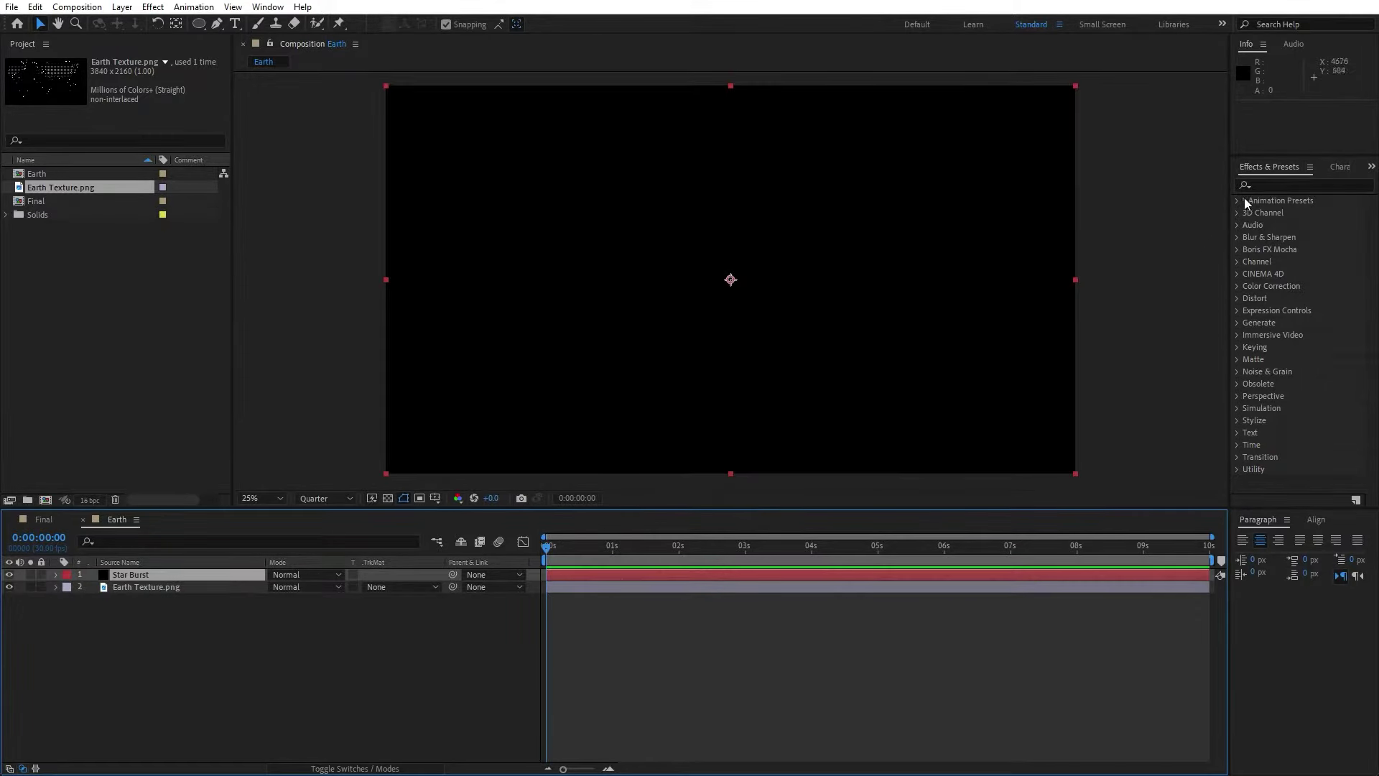
Step: Find the CC Star Burst effect and apply it to the Star Burst solid
left_click(1273, 184)
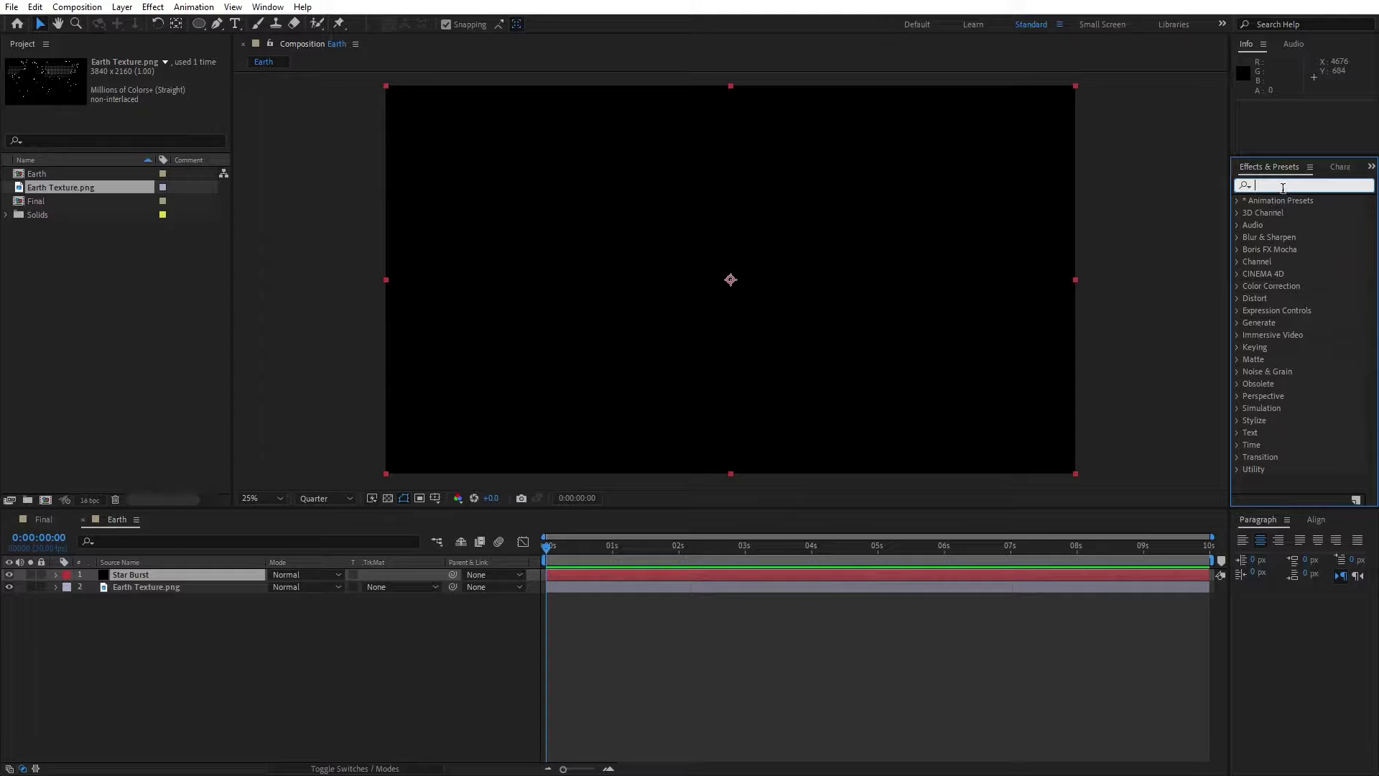
left_click(267, 7)
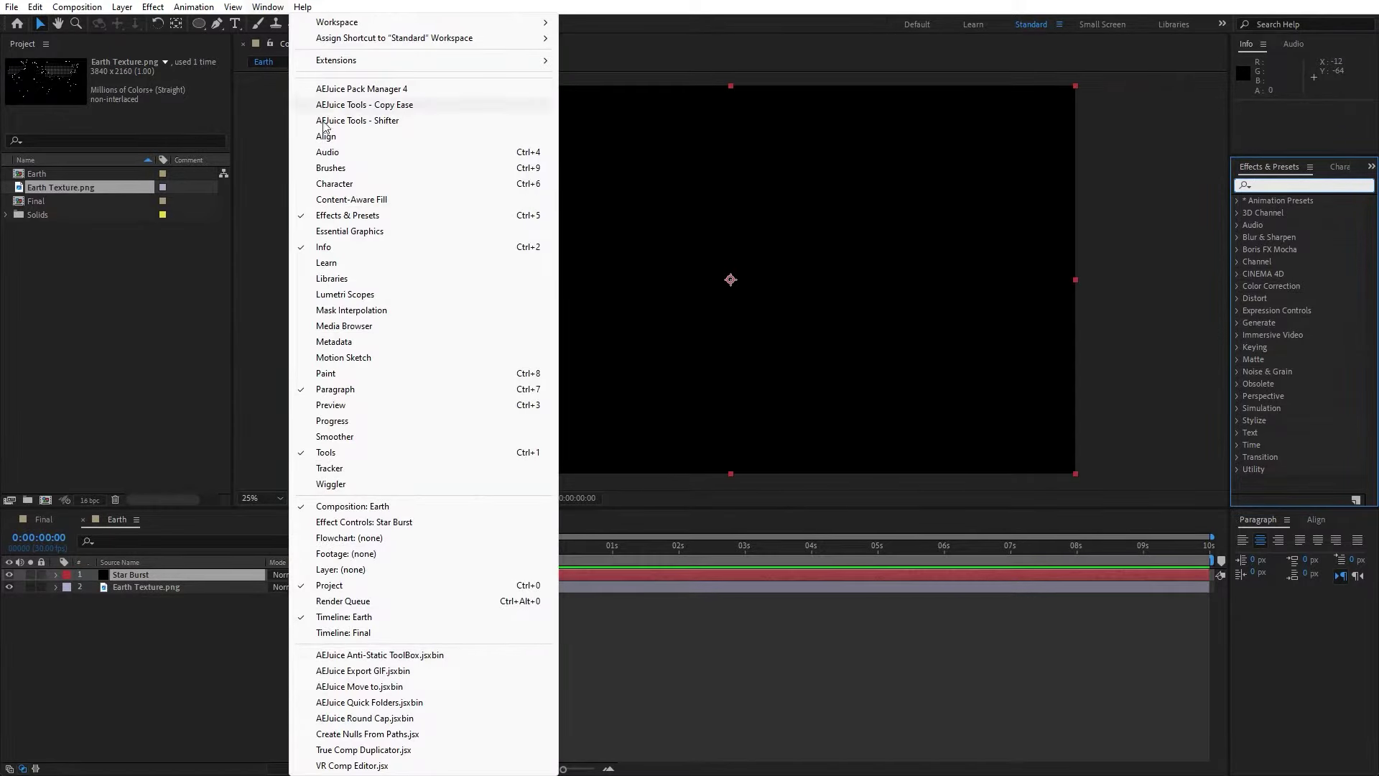
left_click(1278, 184)
type("star")
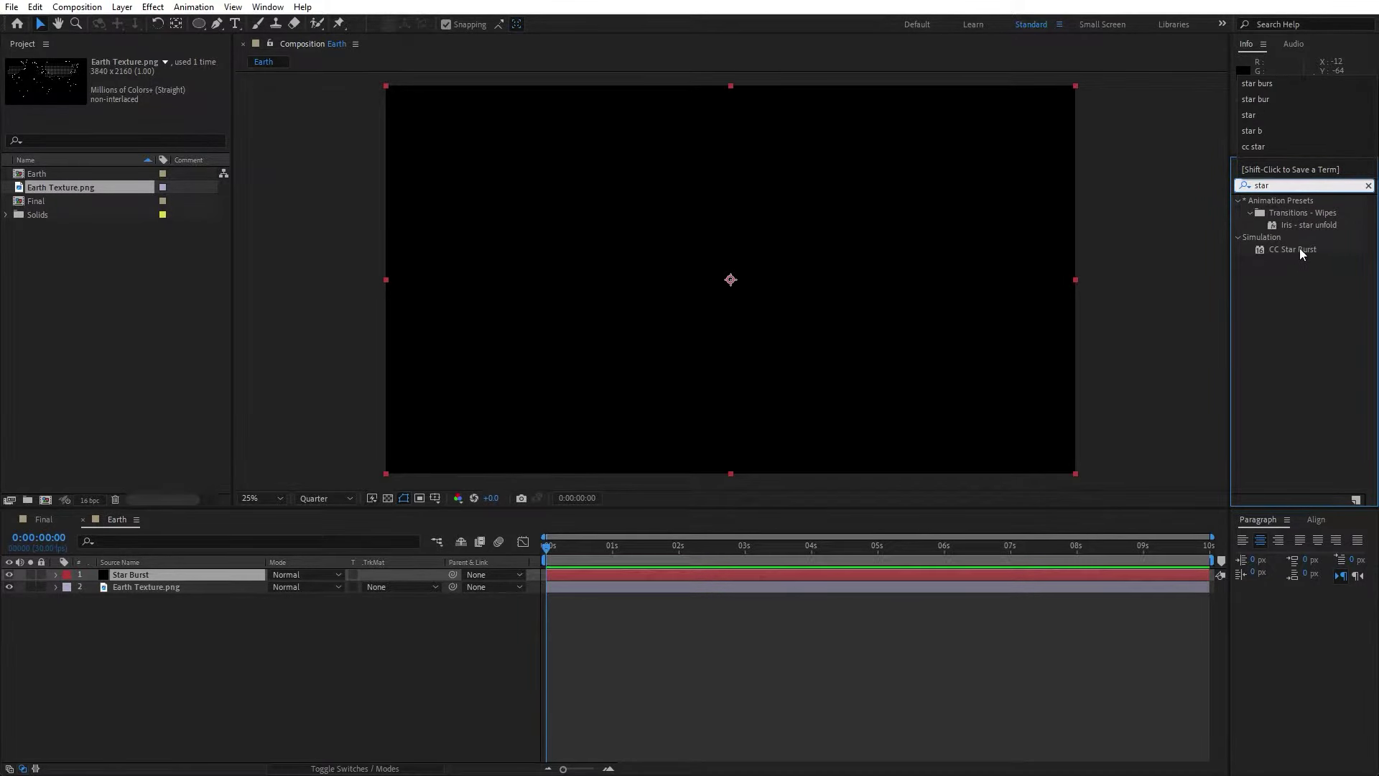
double_click(1293, 249)
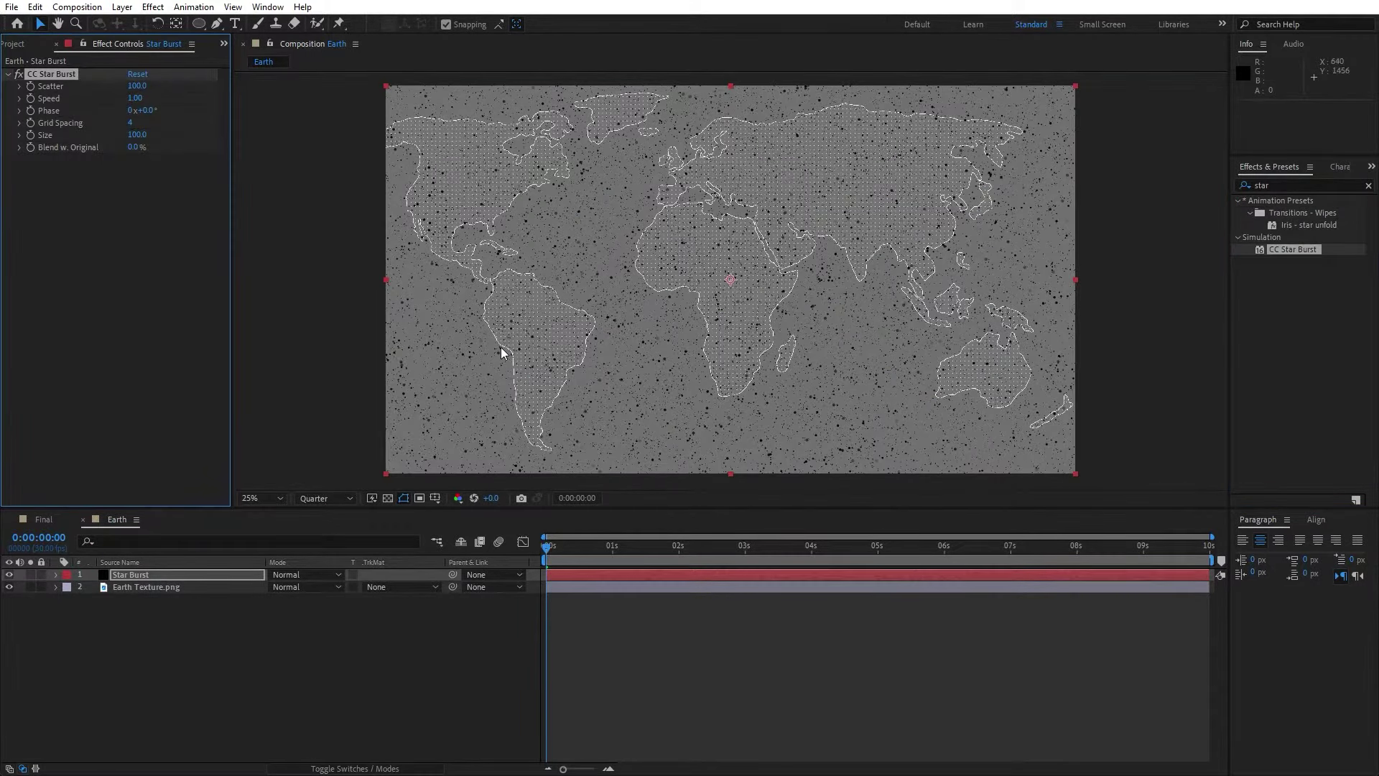
Step: Set the CC Star Burst effect's Scatter to 175 and Speed to 0.02
left_click(136, 87)
type("175")
key("Return")
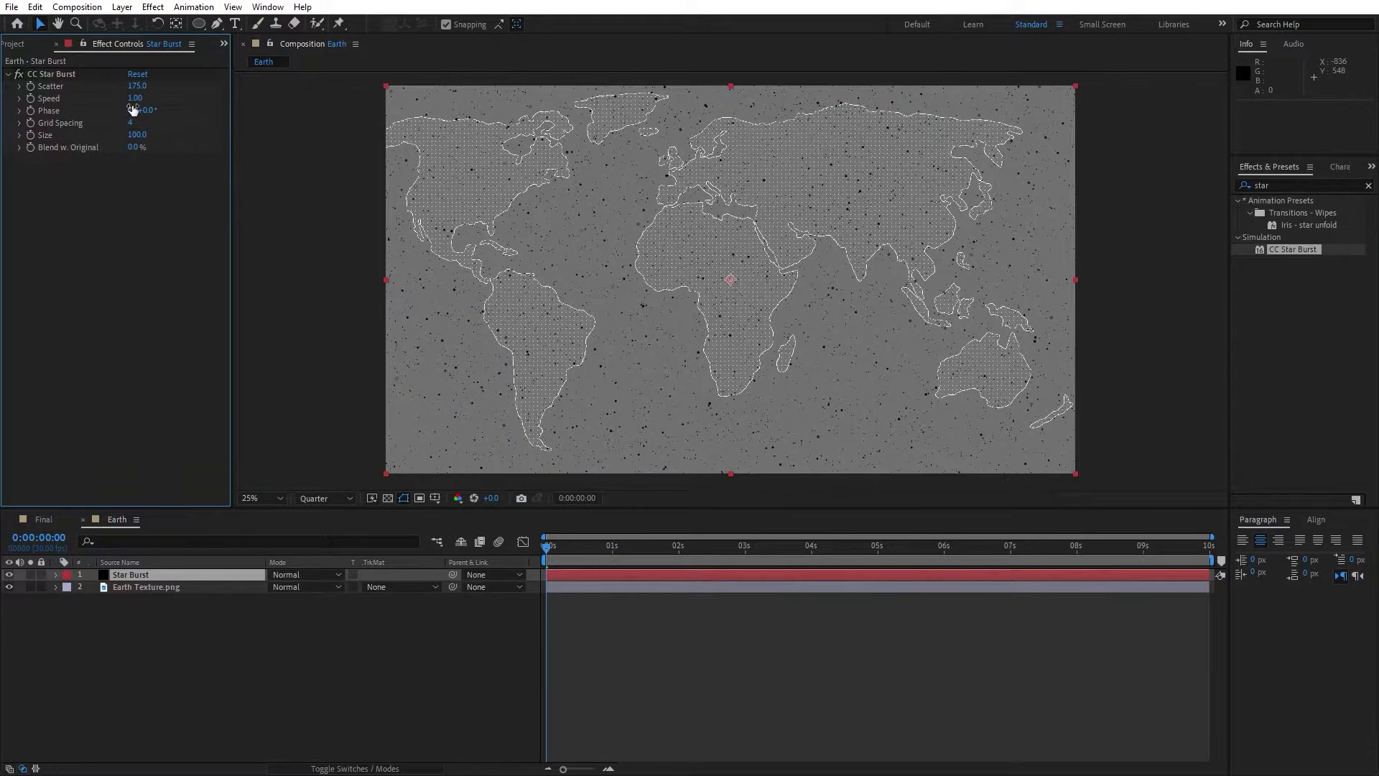
left_click(135, 99)
type("0.02")
key("Return")
Step: Set the star burst's Phase to 130° and Size to 40, and preview the particles up to 0:00:02:11
left_click(146, 108)
type("130")
key("Return")
left_click(131, 134)
type("40")
key("Return")
left_click_drag(566, 540, 703, 545)
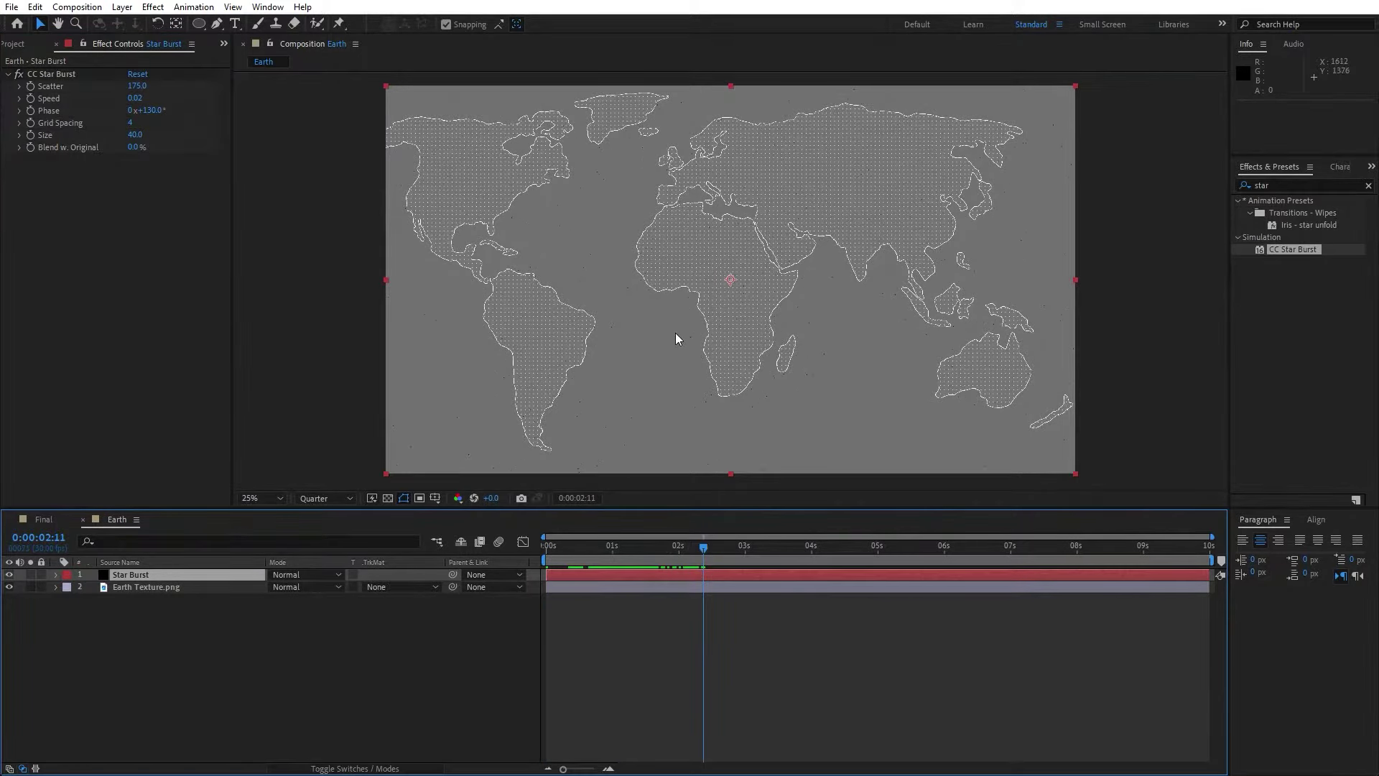
scroll(674, 323, "up", 1)
scroll(632, 367, "down", 1)
Step: Apply the Fill effect to the Star Burst layer and set its color to white (FFFFFF)
left_click(1293, 184)
type("fill")
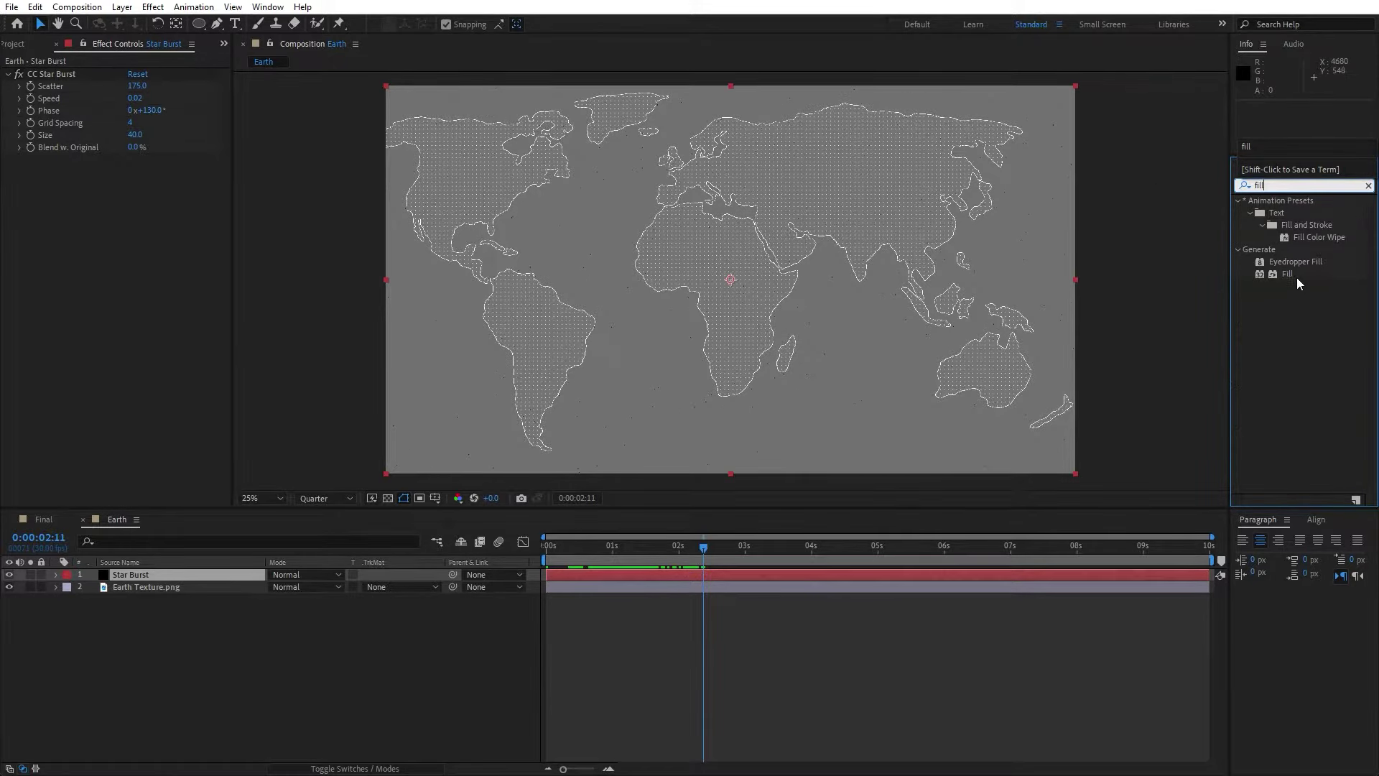
left_click_drag(1295, 277, 150, 571)
left_click(134, 196)
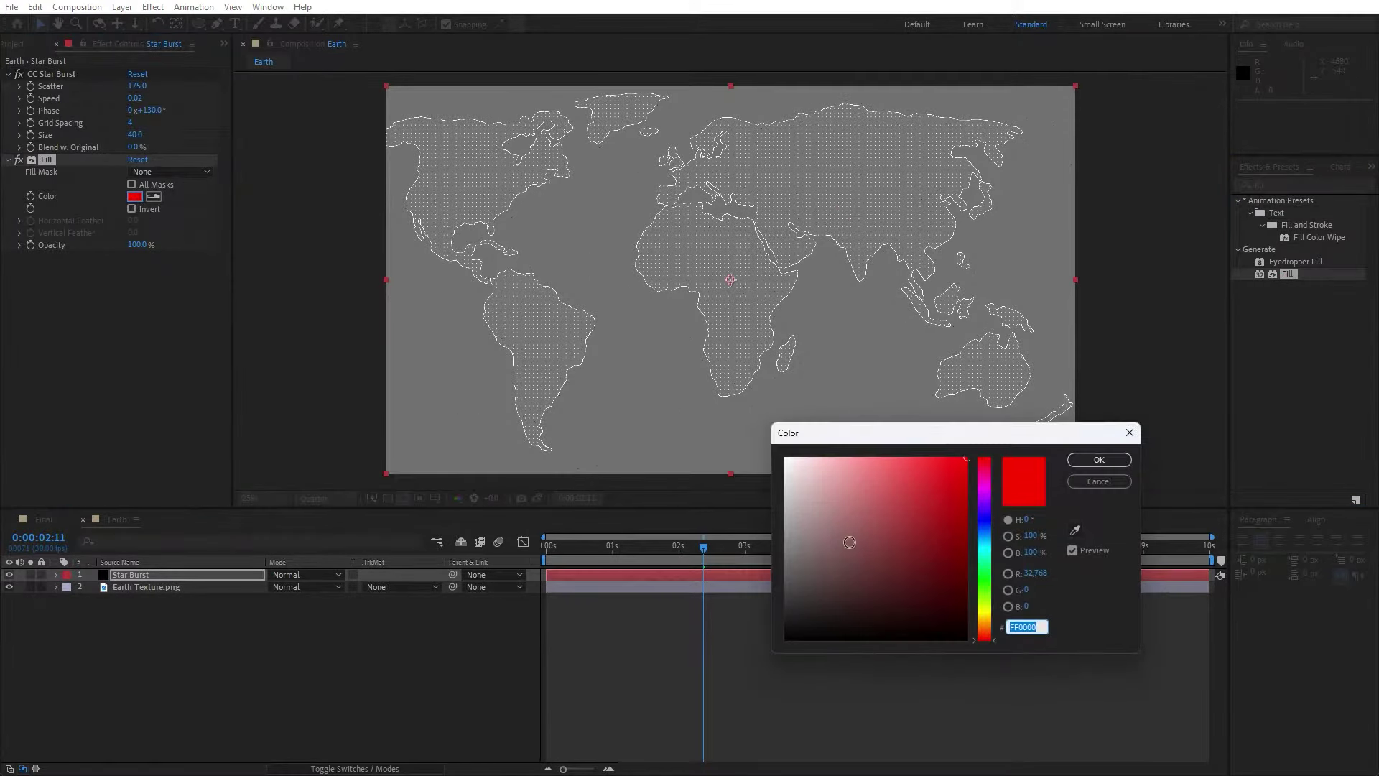
left_click_drag(851, 542, 672, 386)
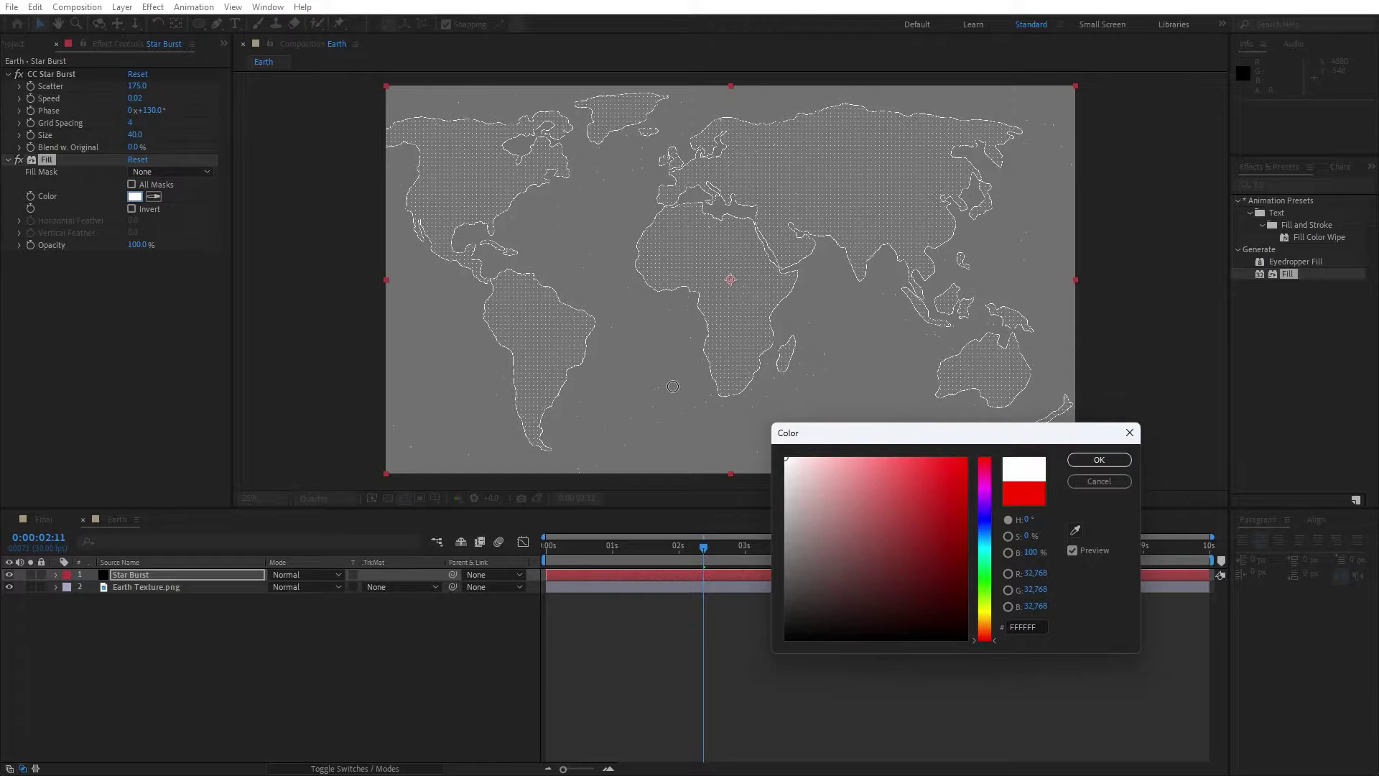
left_click(1118, 462)
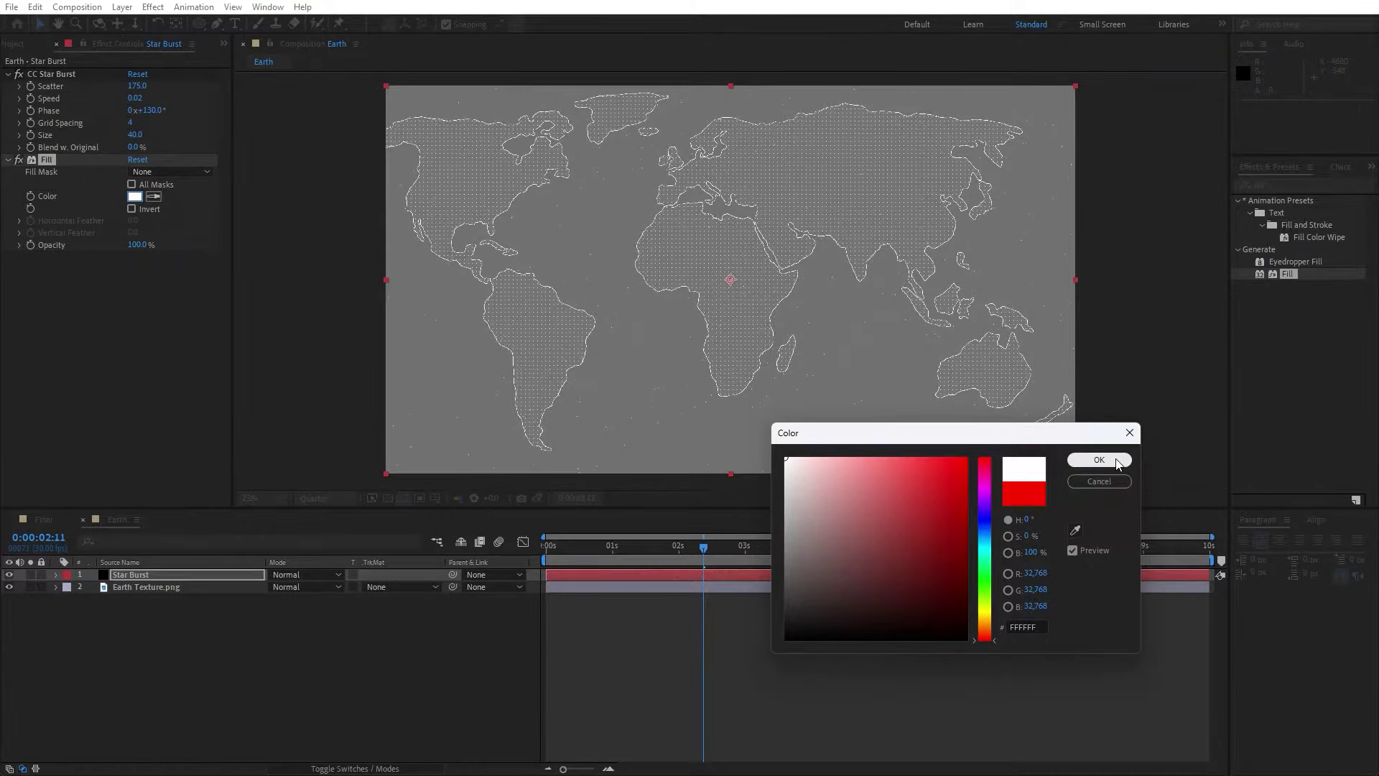
Step: Close the Earth composition's timeline and place the Earth composition as a layer in Final
left_click(57, 45)
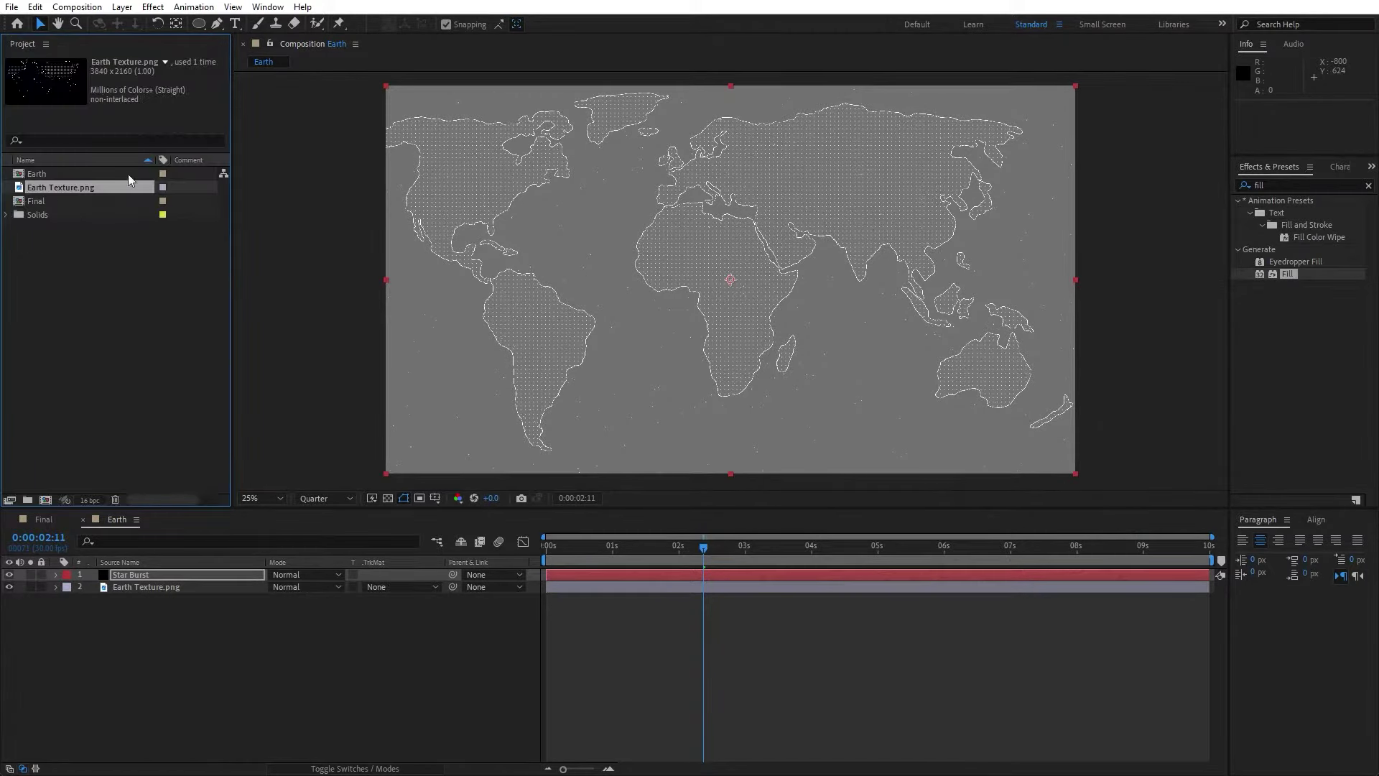
left_click(82, 519)
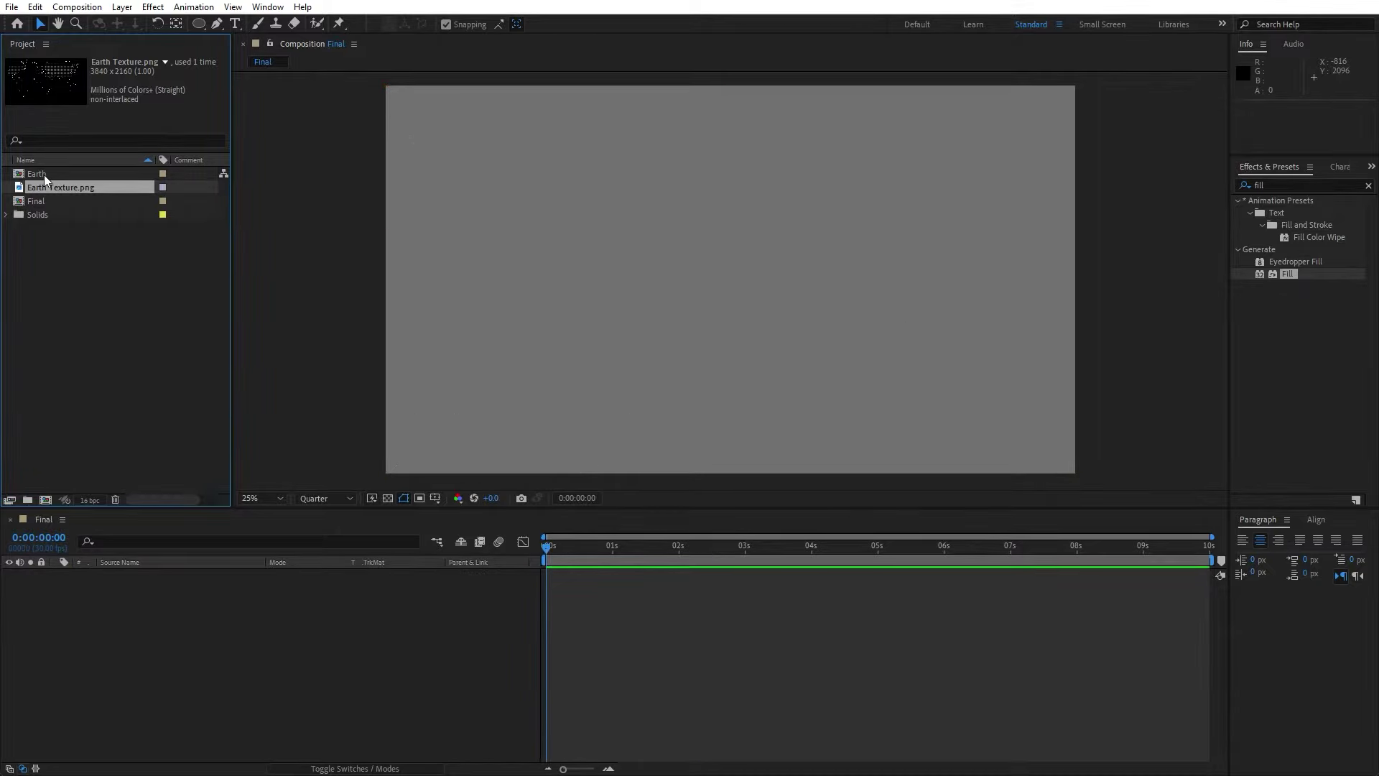
left_click_drag(41, 175, 235, 693)
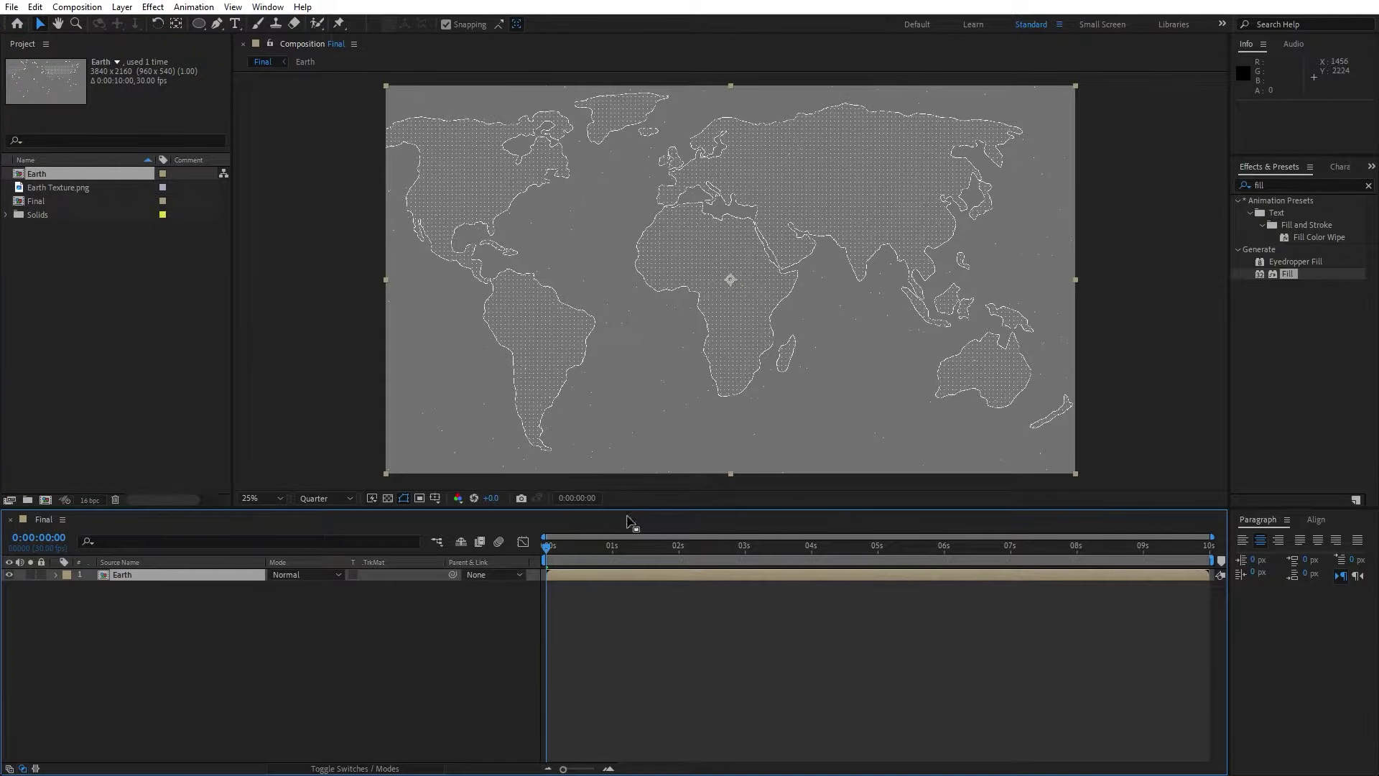
mouse_move(553, 548)
left_mouse_down()
mouse_move(706, 546)
mouse_move(558, 555)
left_mouse_up()
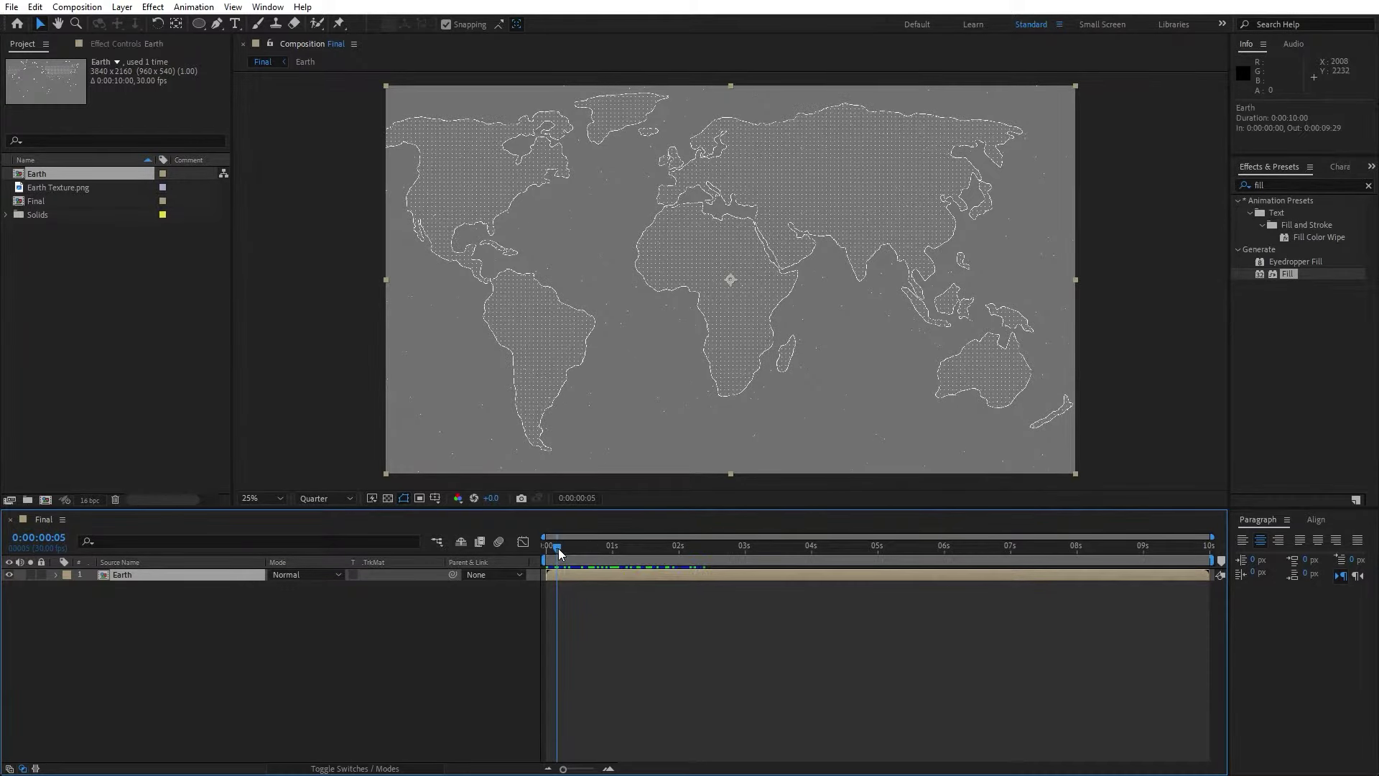
Step: Find the CC Sphere effect and apply it to the Earth layer in Final
left_click(1303, 185)
type("cc sphe")
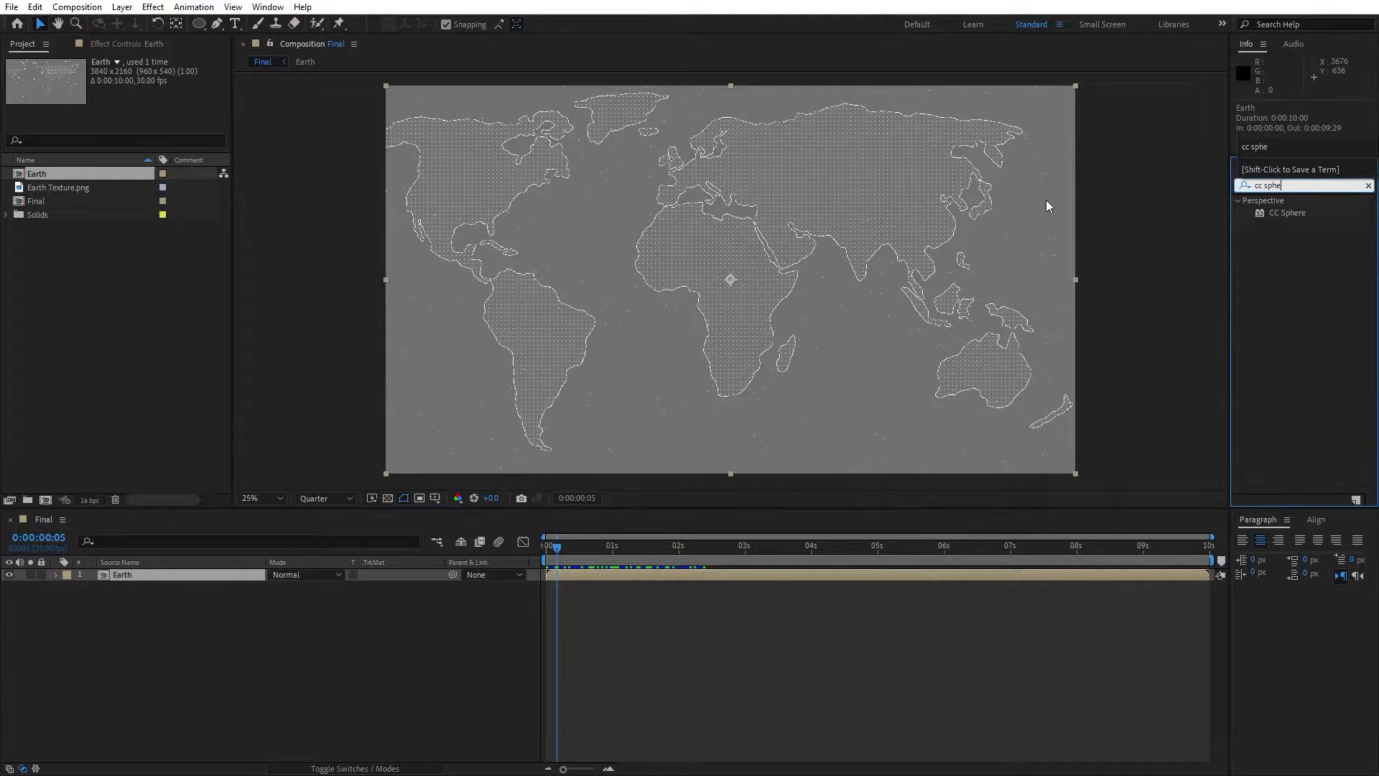
left_click_drag(1283, 213, 179, 574)
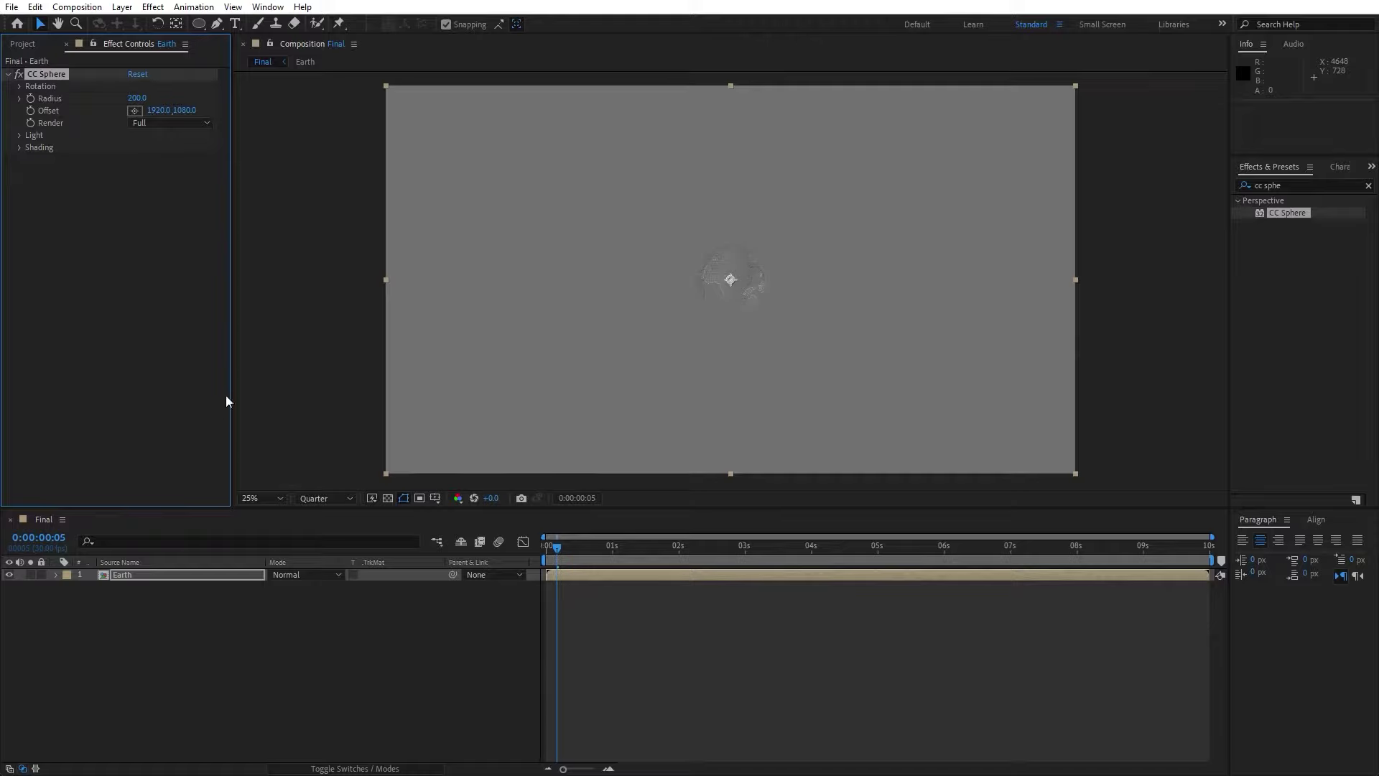
Step: Set the CC Sphere radius to 600 and its Render option to Inside
left_click(138, 98)
type("600")
left_click(113, 188)
left_click(151, 123)
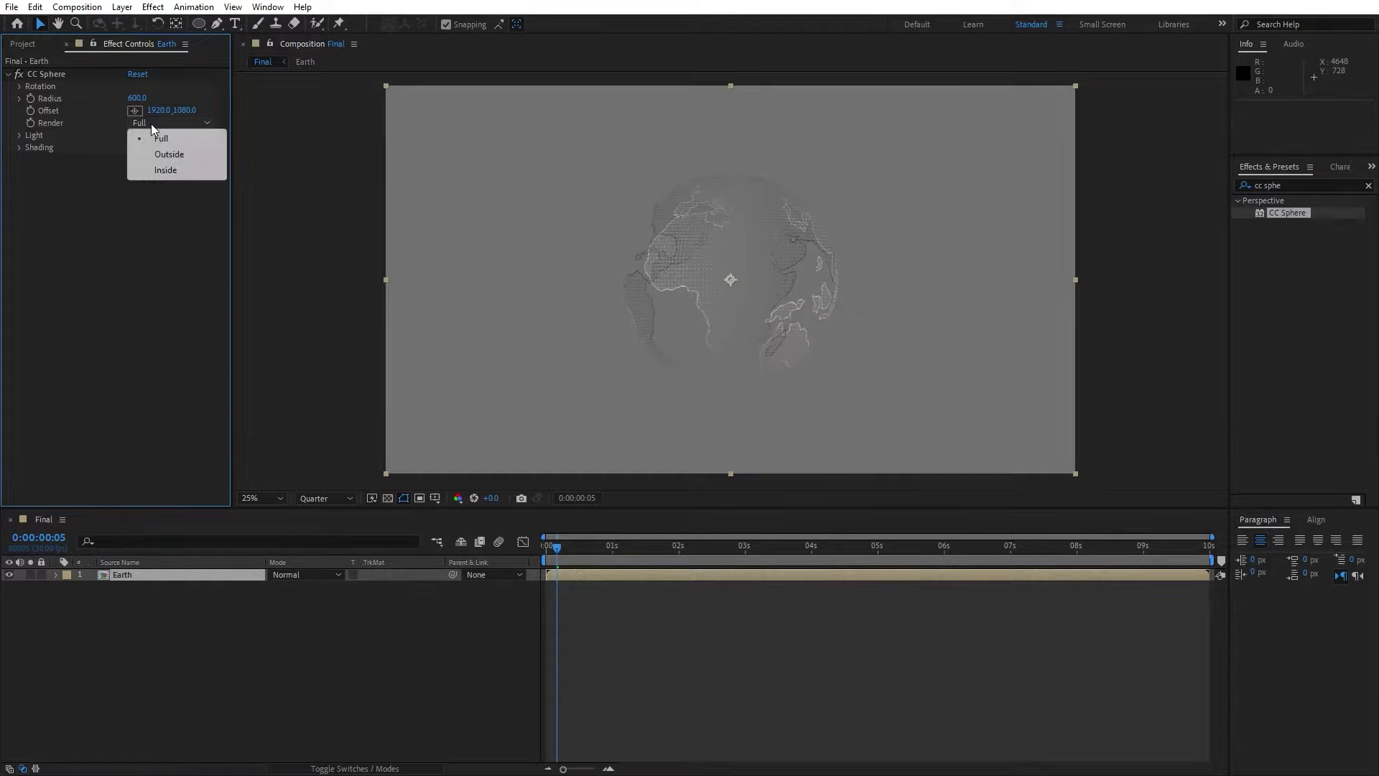
left_click(167, 170)
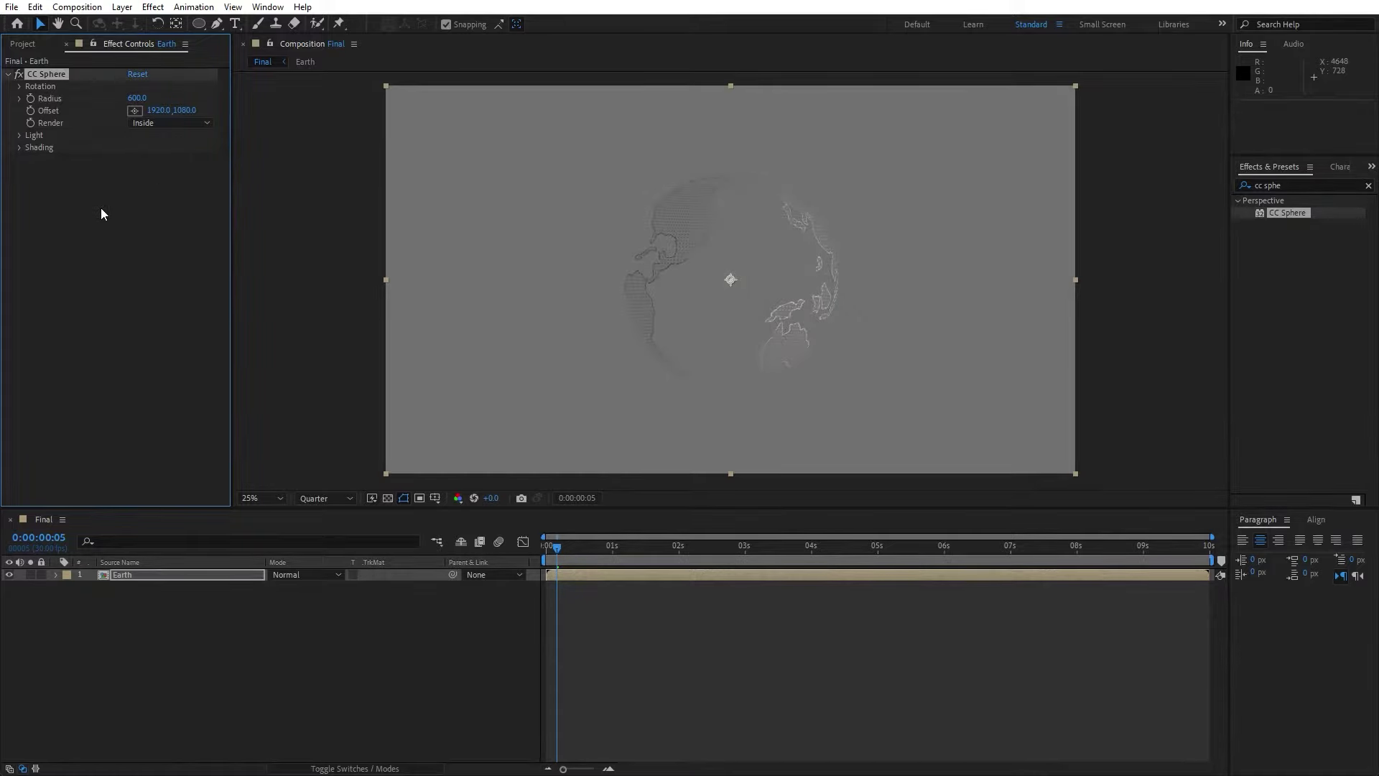
Step: Set the Ambient value in the CC Sphere's Shading settings to 100
left_click(20, 147)
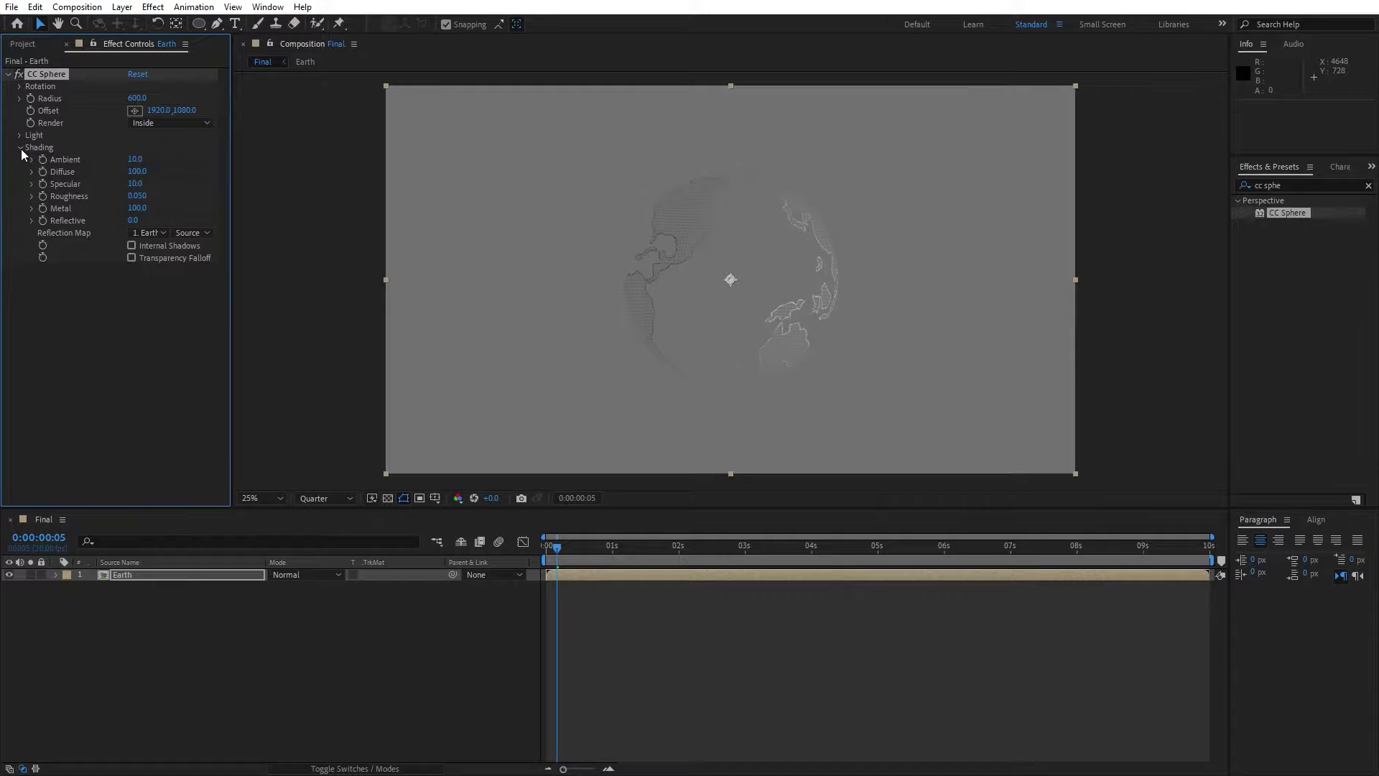
left_click(139, 161)
type("100")
left_click(146, 357)
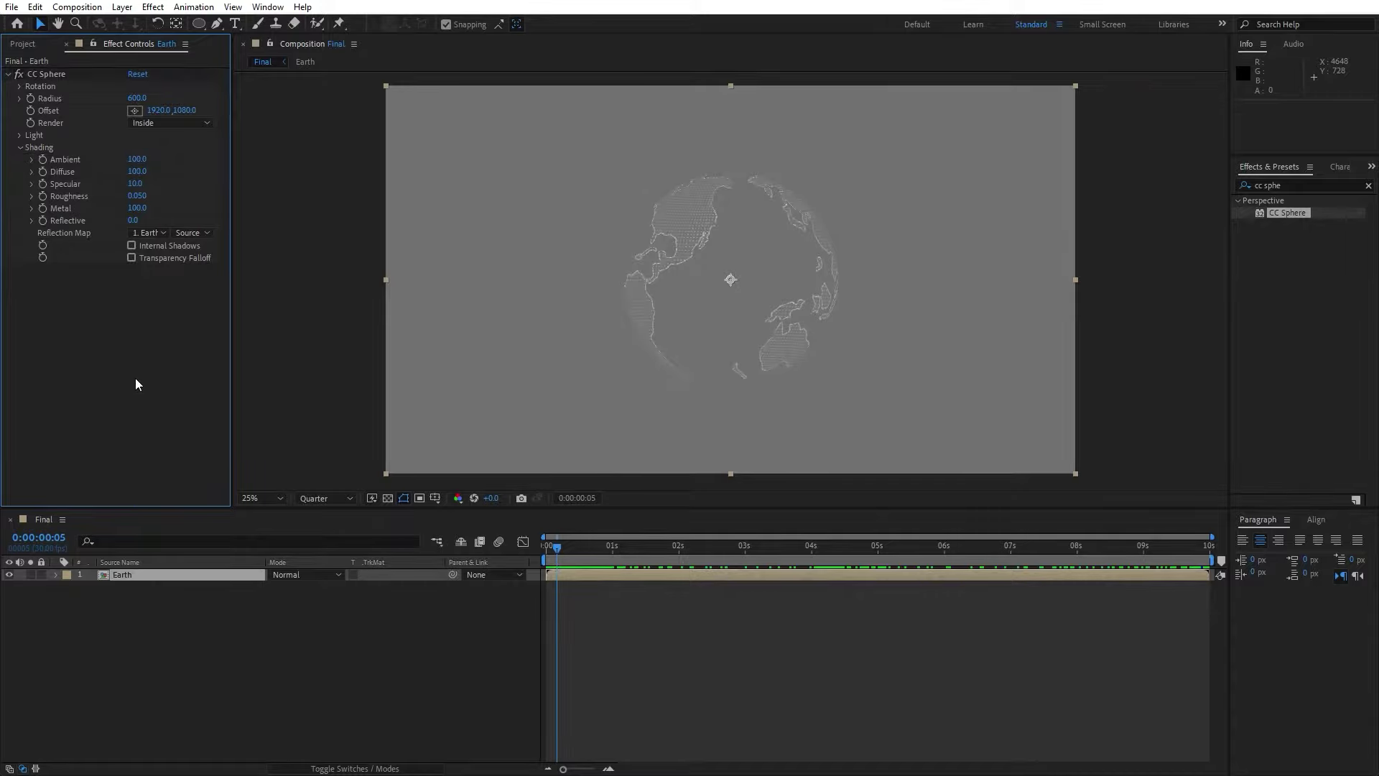
left_click(21, 149)
Step: Keyframe the sphere's Rotation Y from 0 at the first frame to 2 full revolutions at 0:00:09:29, and return to the start
left_click(21, 87)
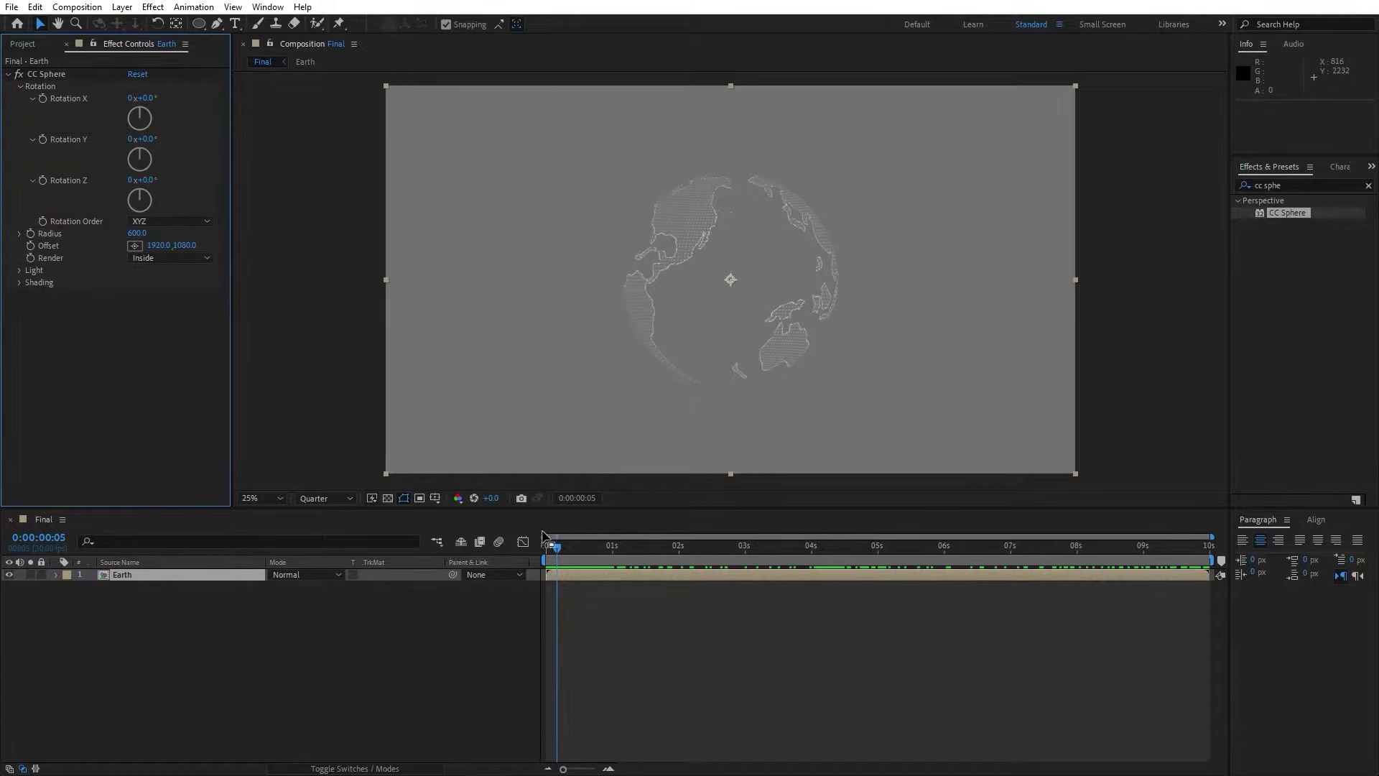
left_click_drag(557, 542, 531, 560)
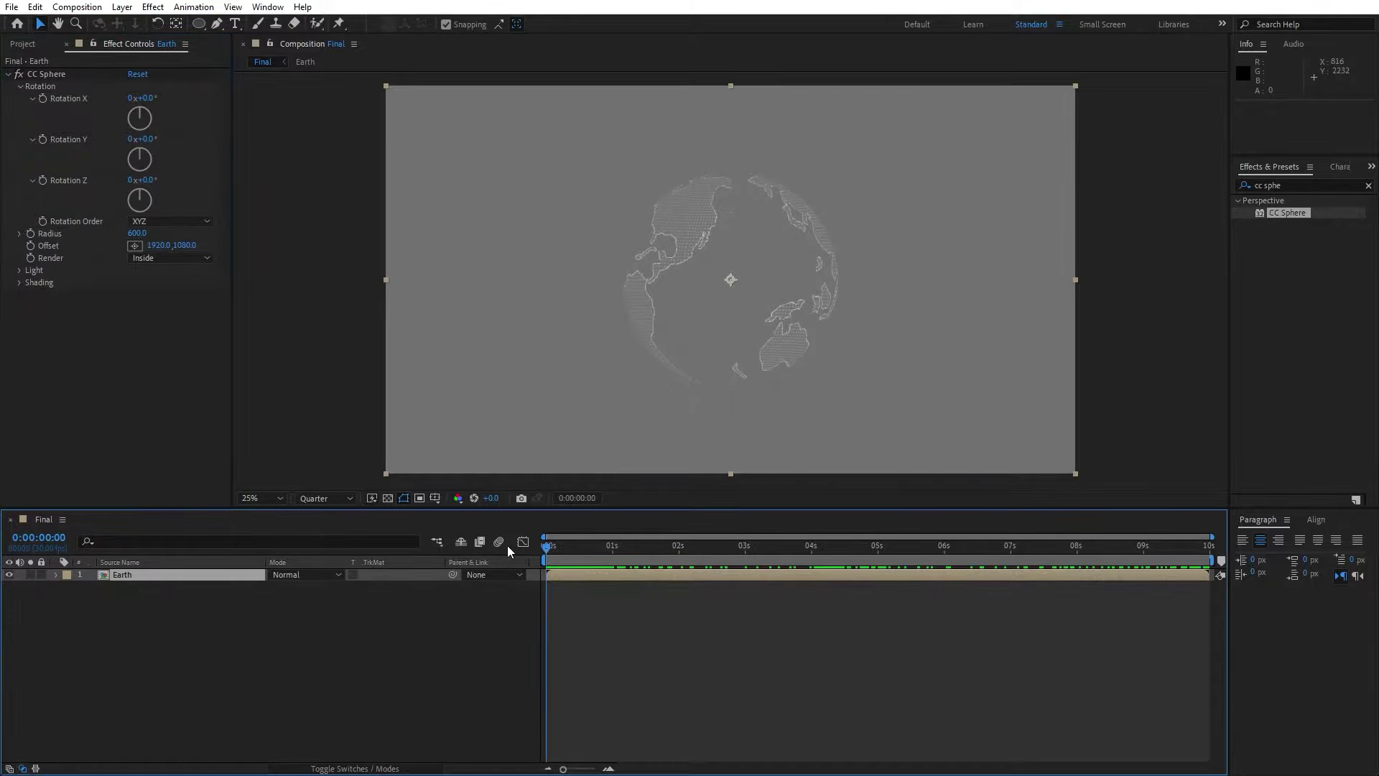
left_click(42, 141)
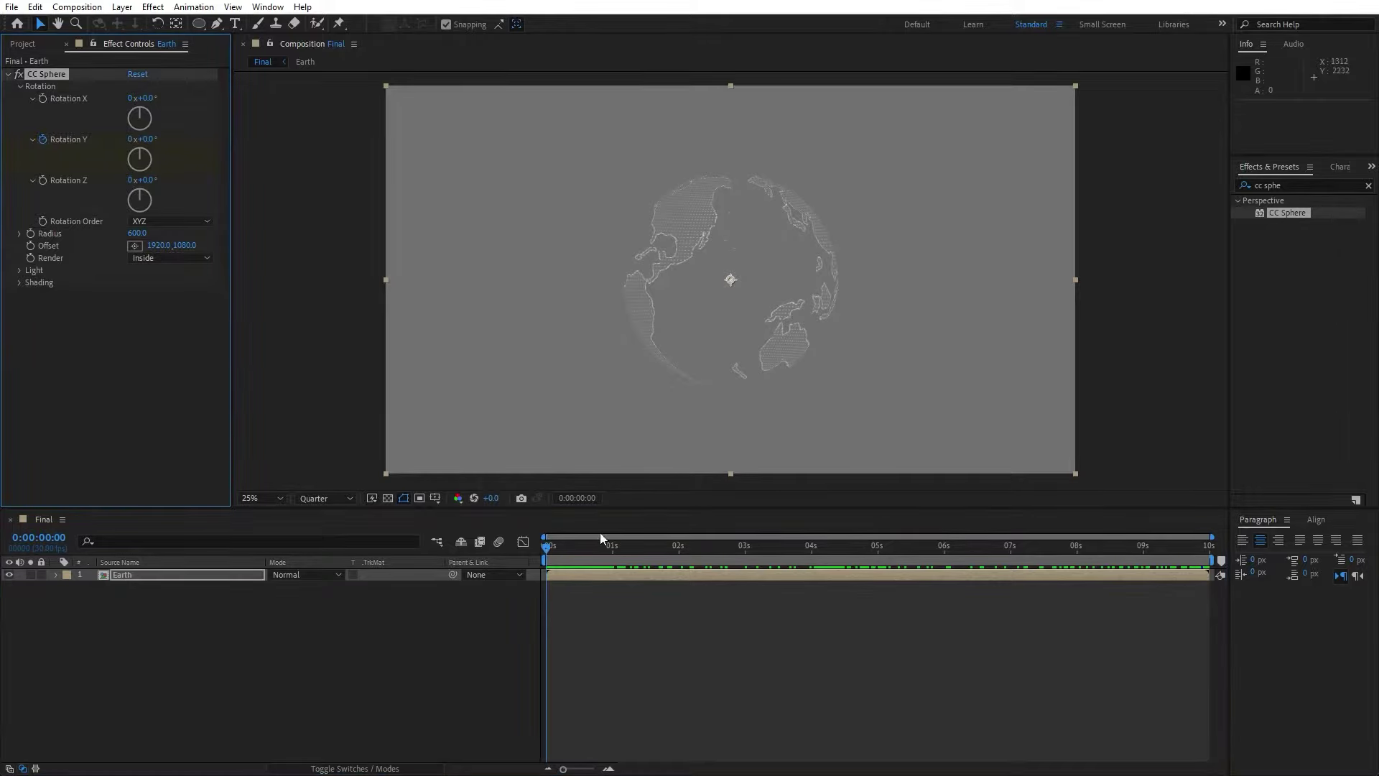
left_click_drag(561, 550, 1269, 557)
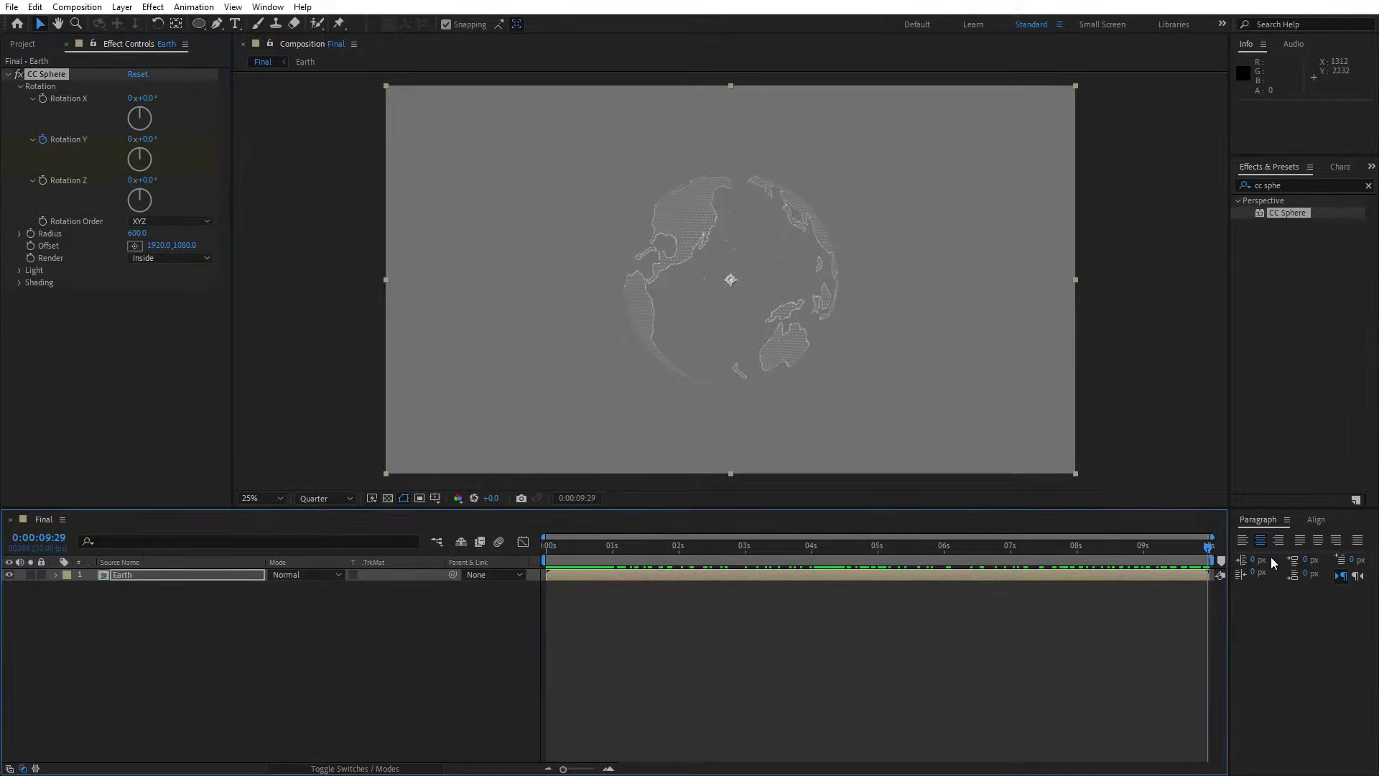
left_click(132, 139)
type("2")
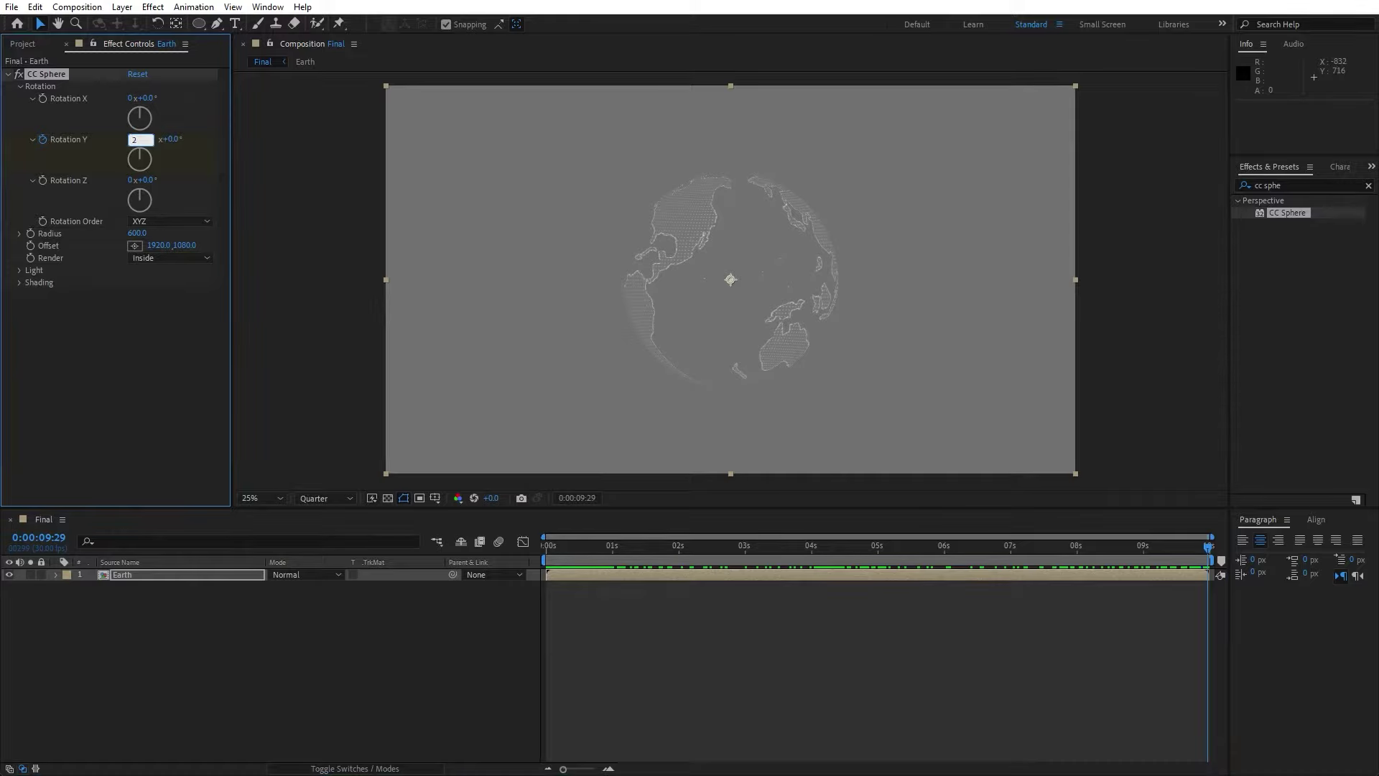
left_click(139, 406)
left_click_drag(572, 550, 257, 449)
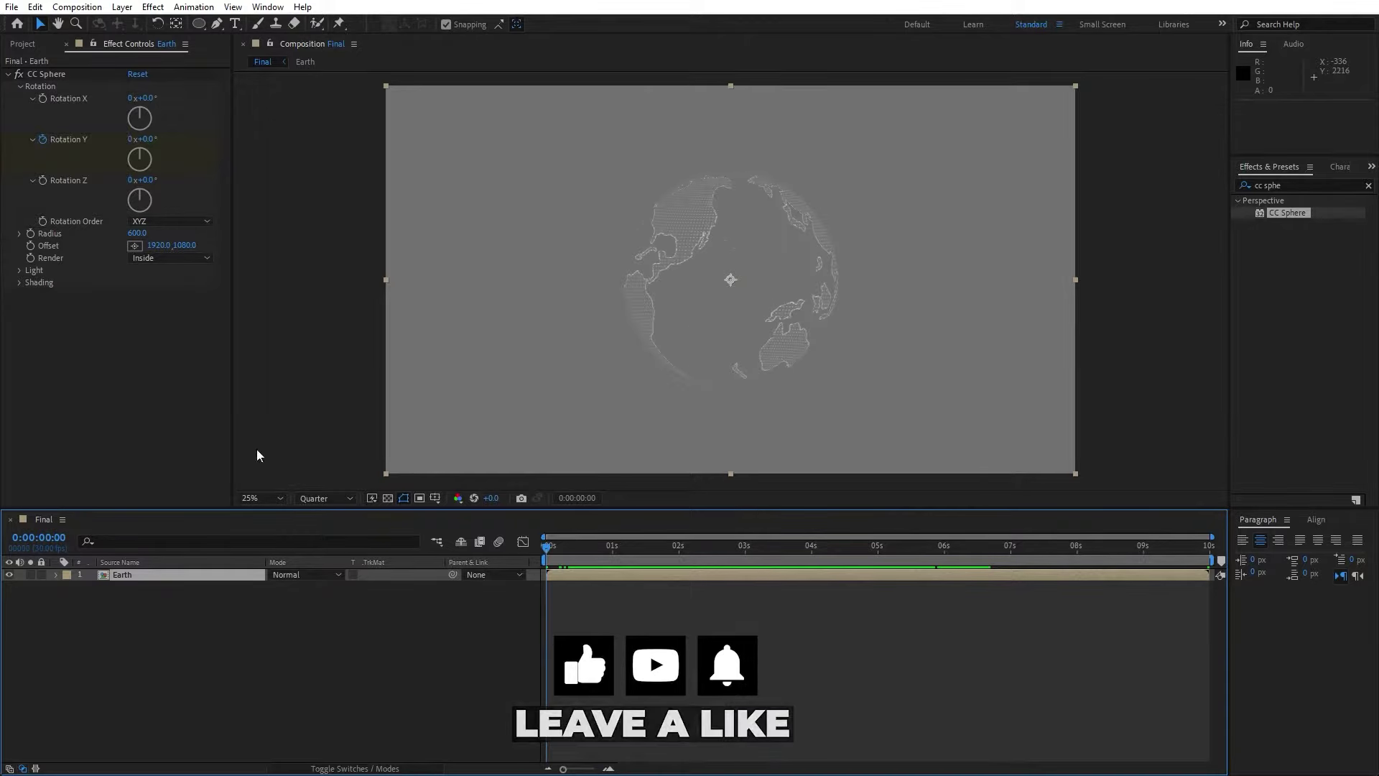
Step: Rename the Earth layer in the Final composition to "Earth INSIDE"
left_click(150, 619)
left_click(141, 574)
key("Return")
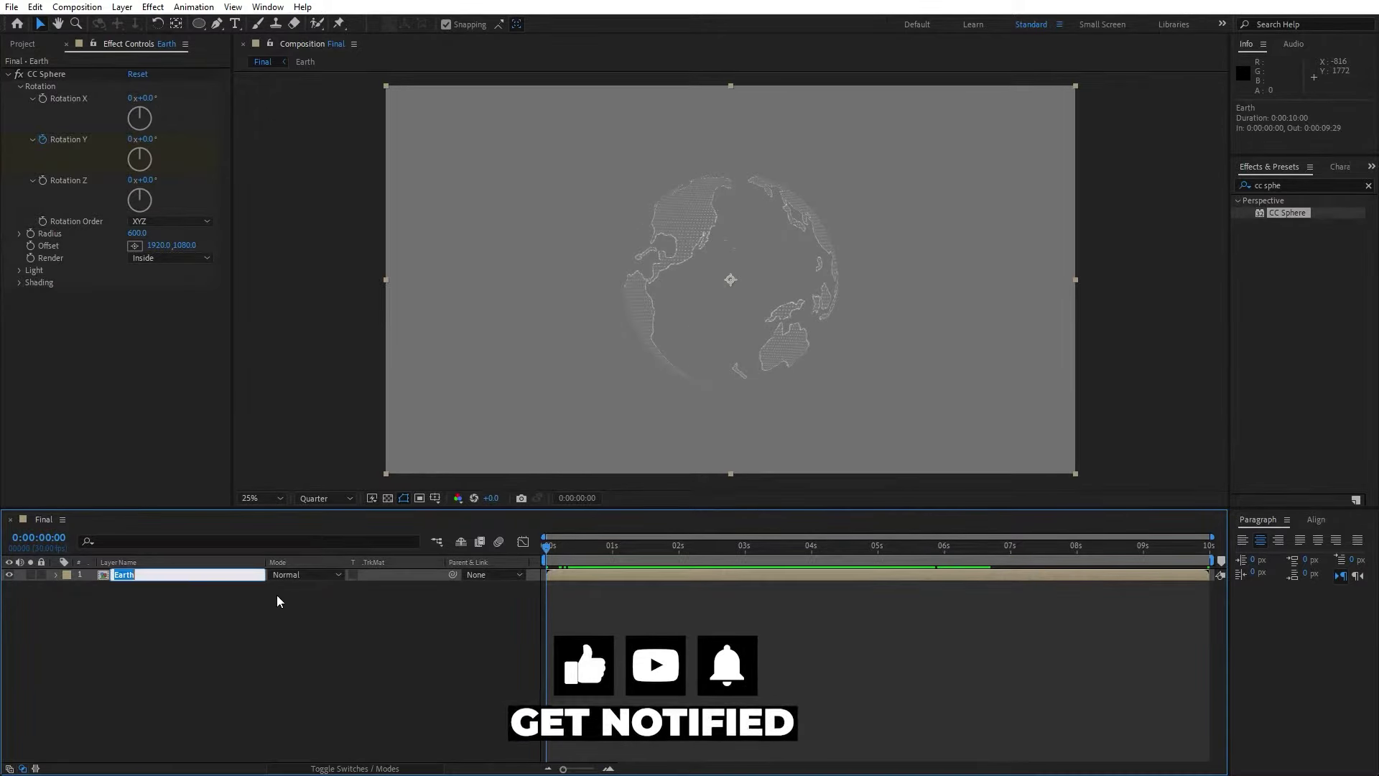
key("Right")
type("INSIDE")
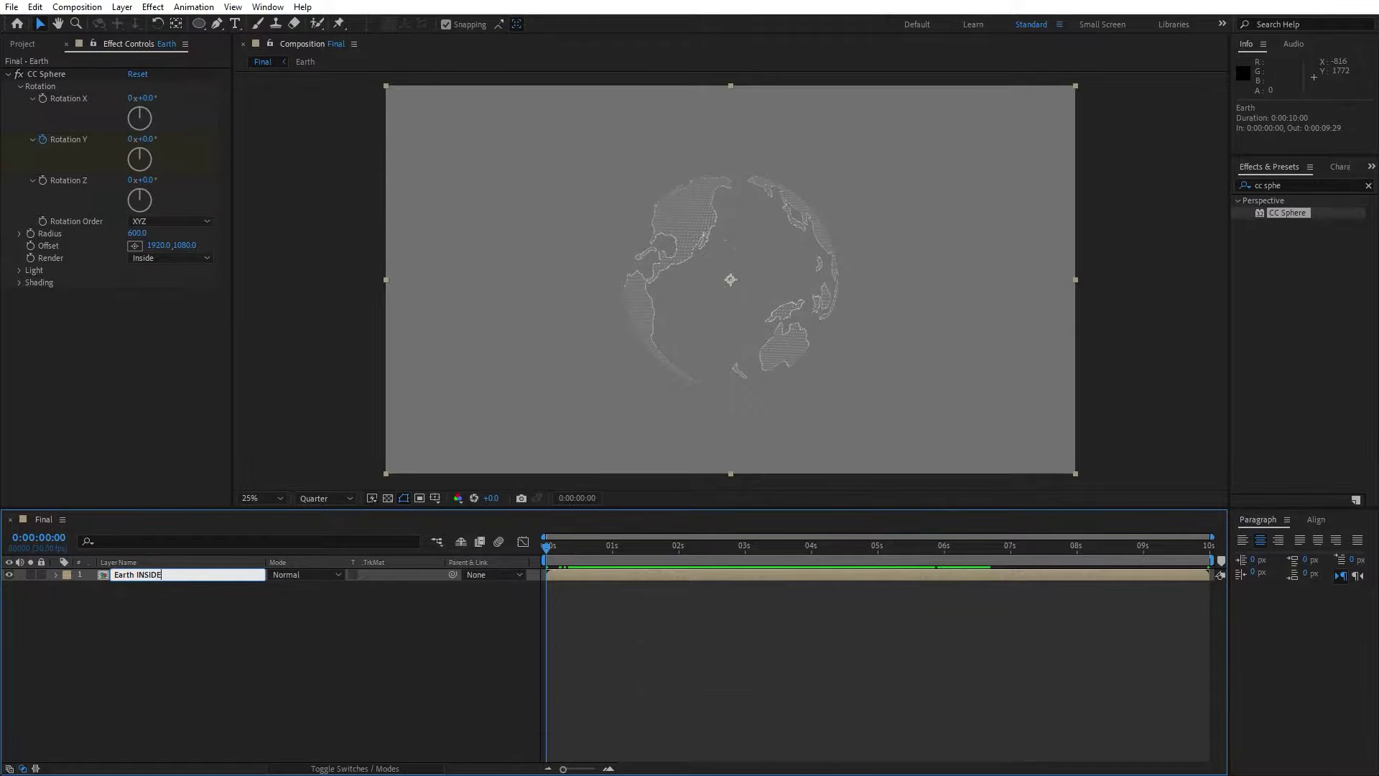
left_click(218, 667)
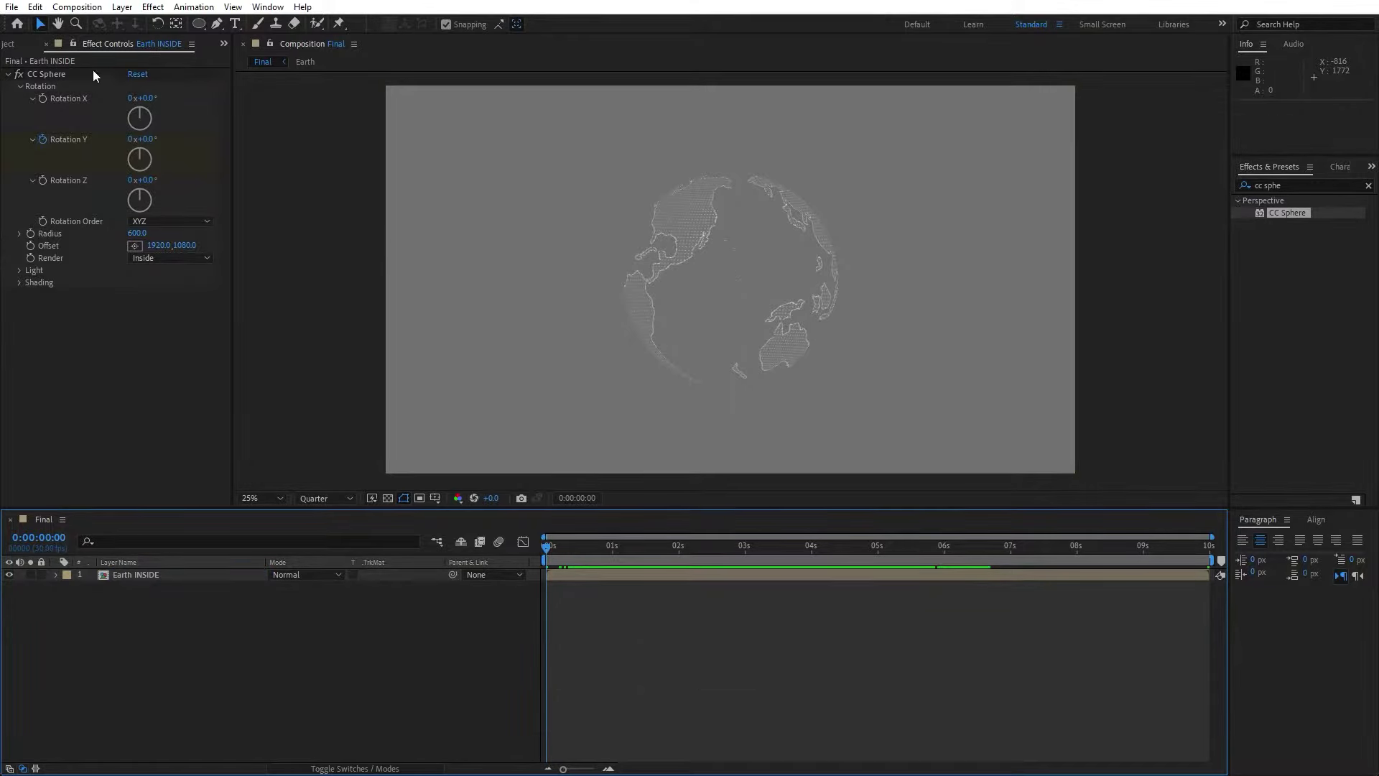
left_click(45, 45)
Step: Duplicate the Earth INSIDE layer and name the copy "Earth OUTSIDE"
left_click(154, 574)
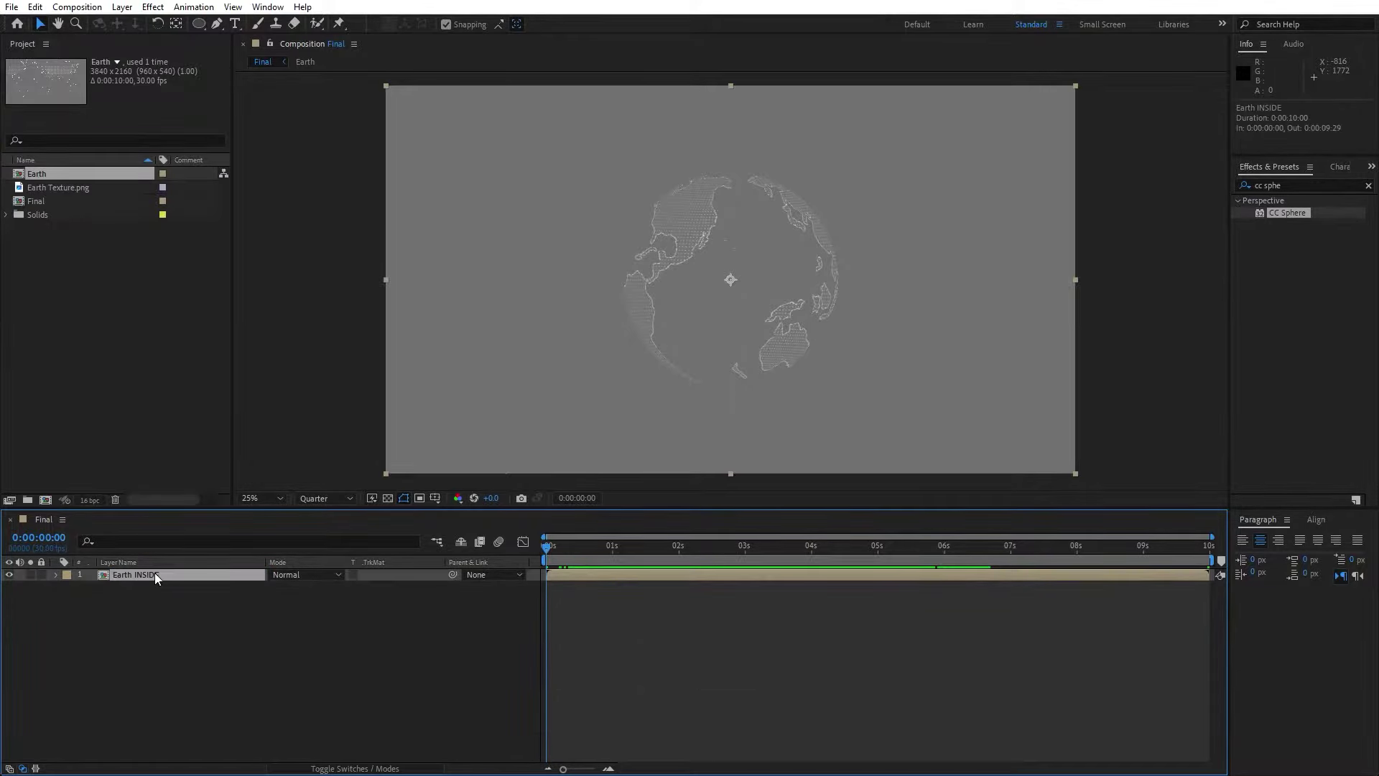
left_click(37, 10)
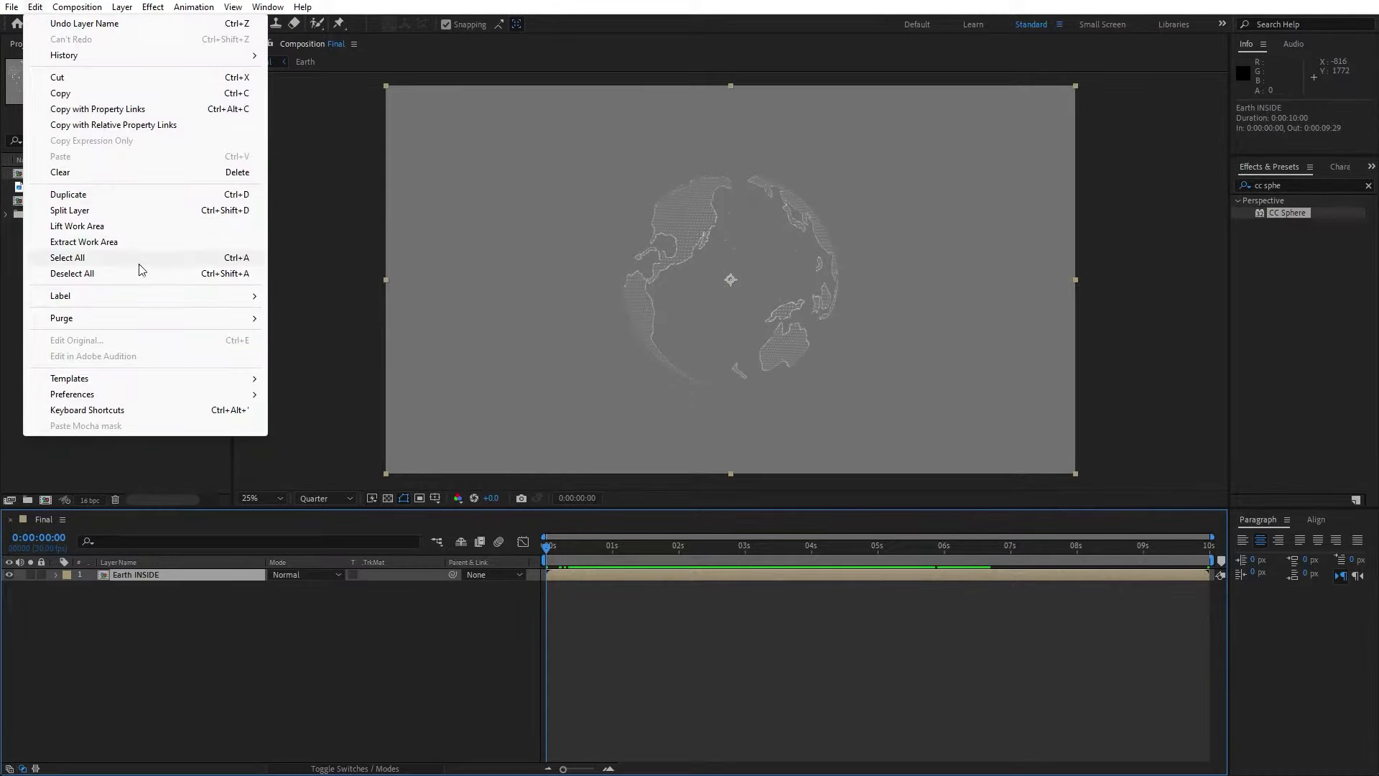
left_click(86, 193)
key("Return")
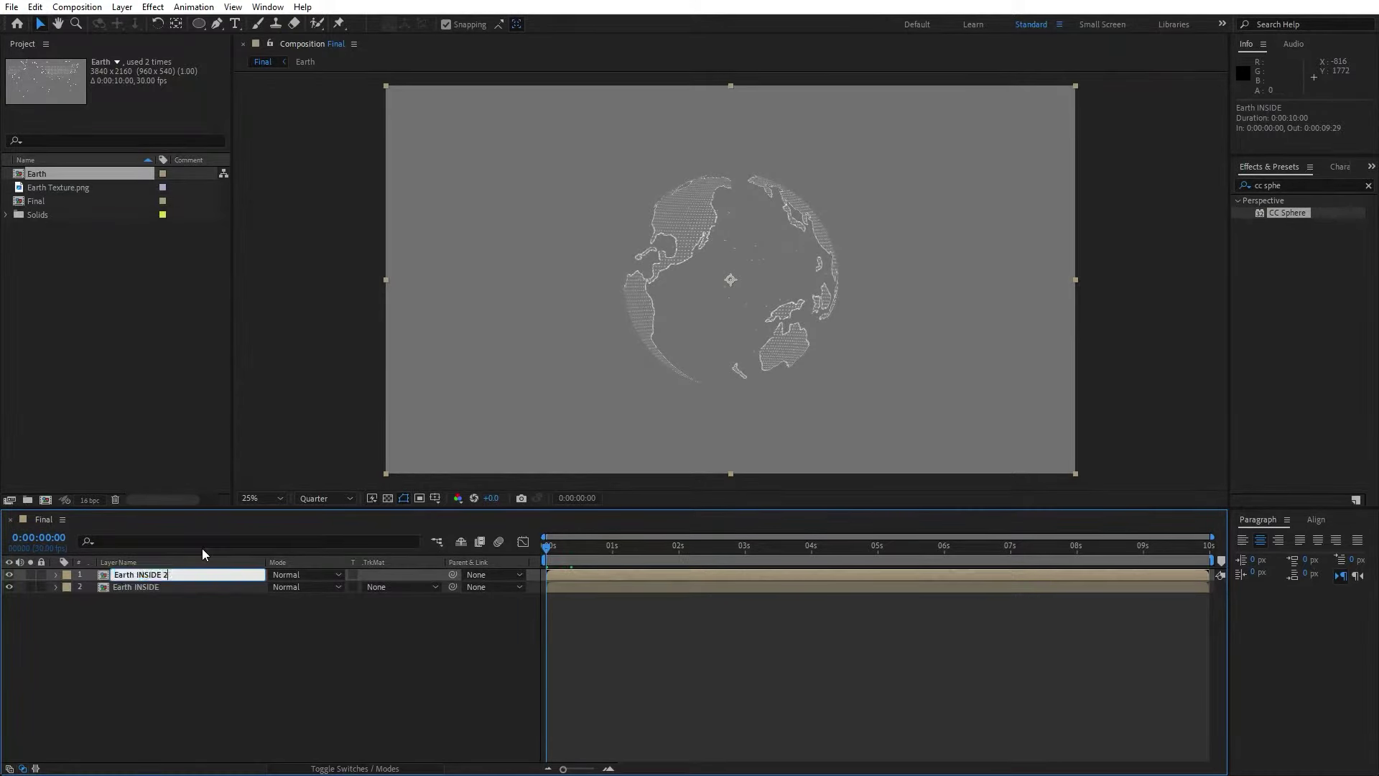
key("BackSpace")
key("BackSpace")
key("BackSpace")
key("BackSpace")
key("BackSpace")
key("BackSpace")
key("BackSpace")
type("OUTSIDE")
left_click(161, 670)
Step: Set the CC Sphere Render option of Earth OUTSIDE to Outside and check the globe at 0:00:00:12
left_click(157, 574)
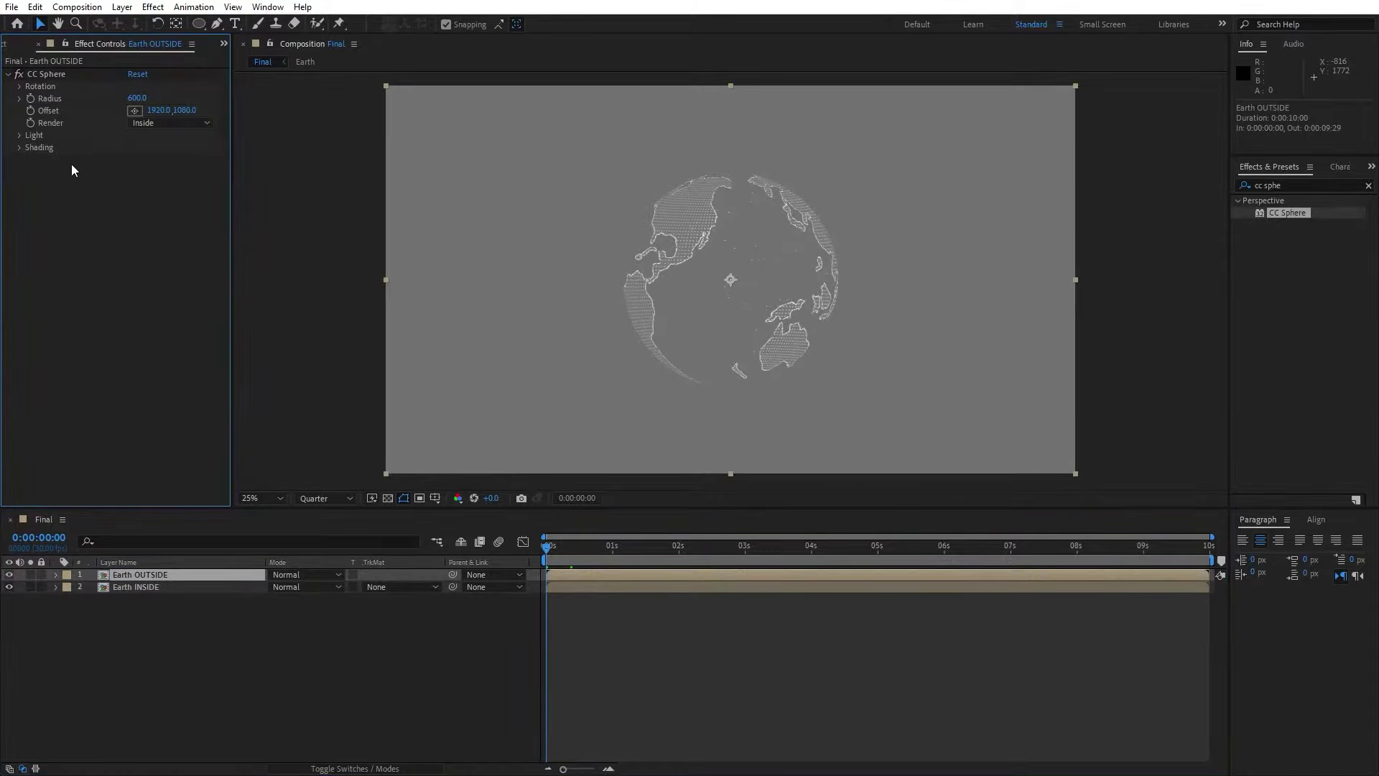
left_click(149, 123)
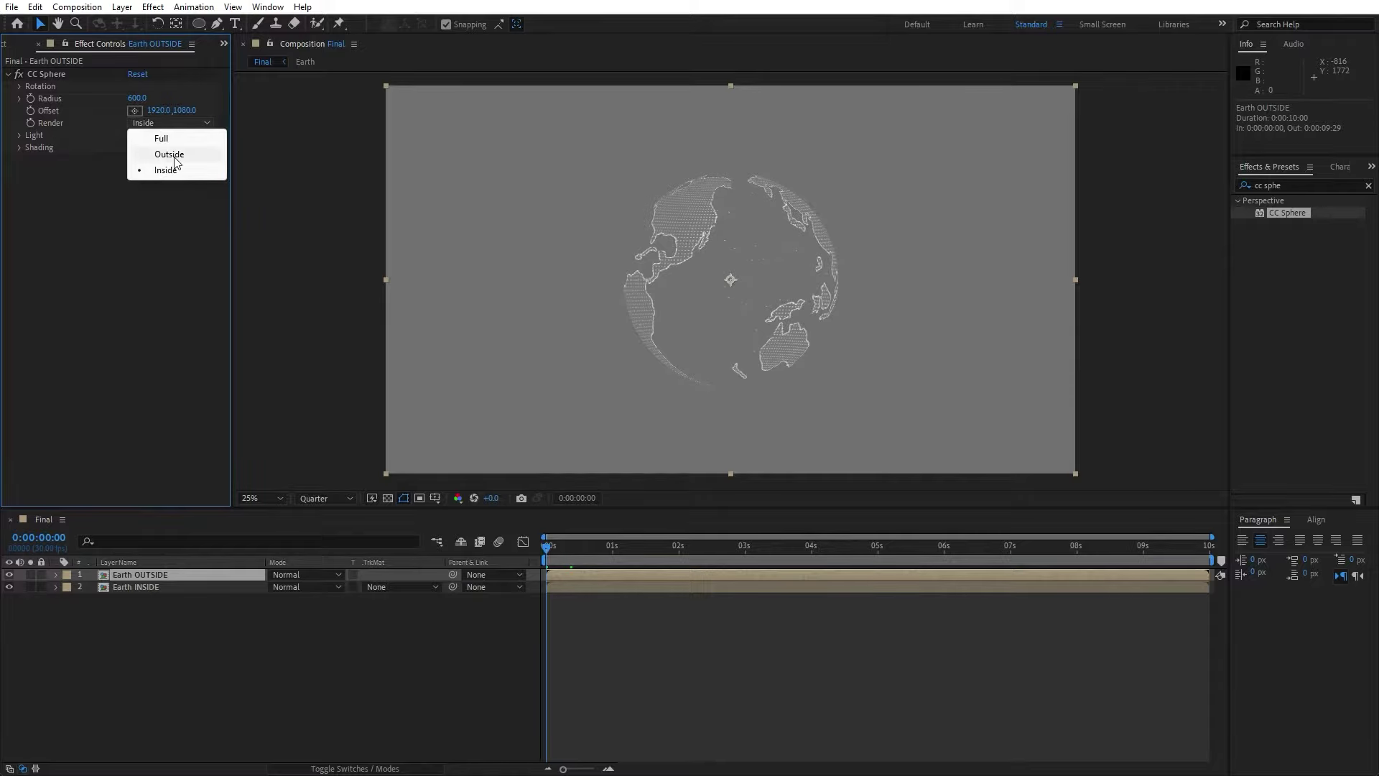
left_click(169, 155)
mouse_move(566, 550)
left_mouse_down()
mouse_move(683, 556)
mouse_move(568, 554)
left_mouse_up()
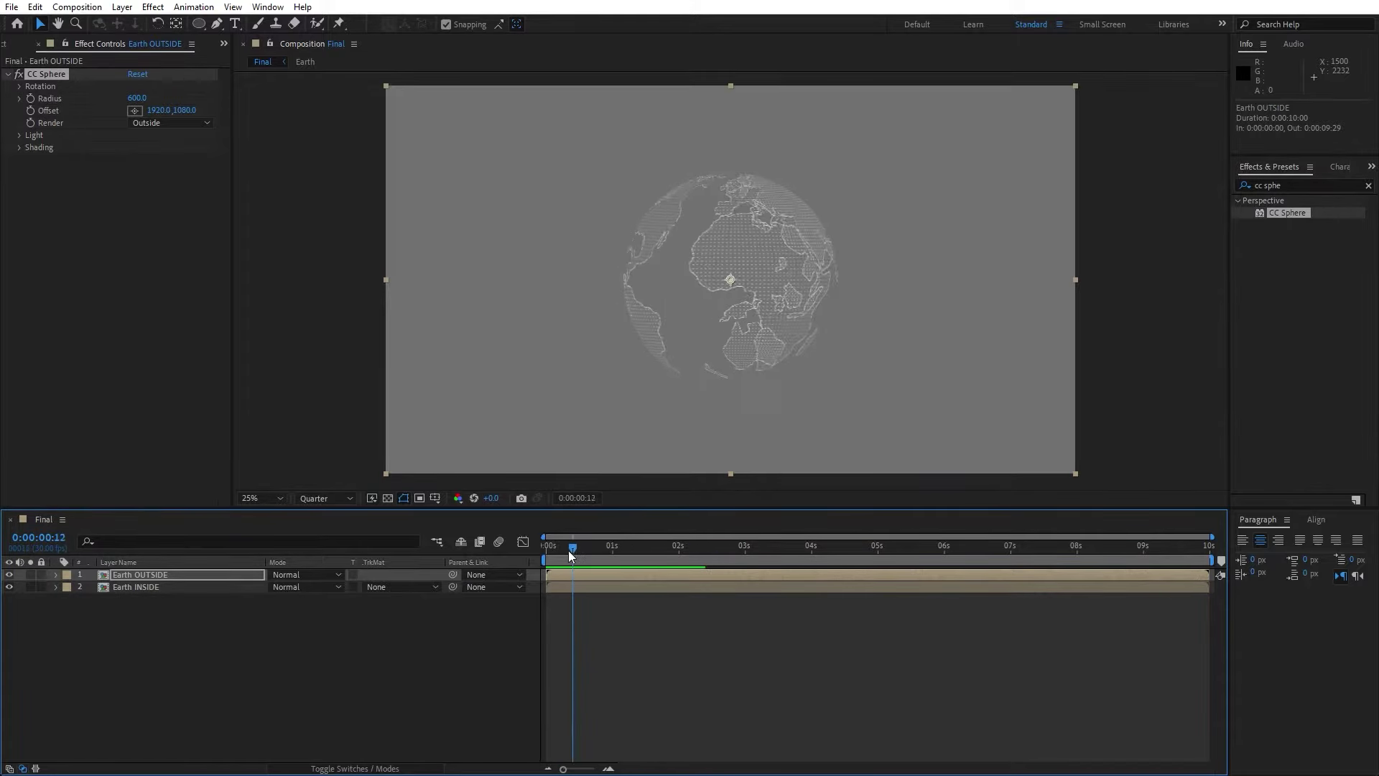
Step: Find the Gaussian Blur effect, apply it to the Earth INSIDE layer and set its Blurriness to 10
left_click(136, 589)
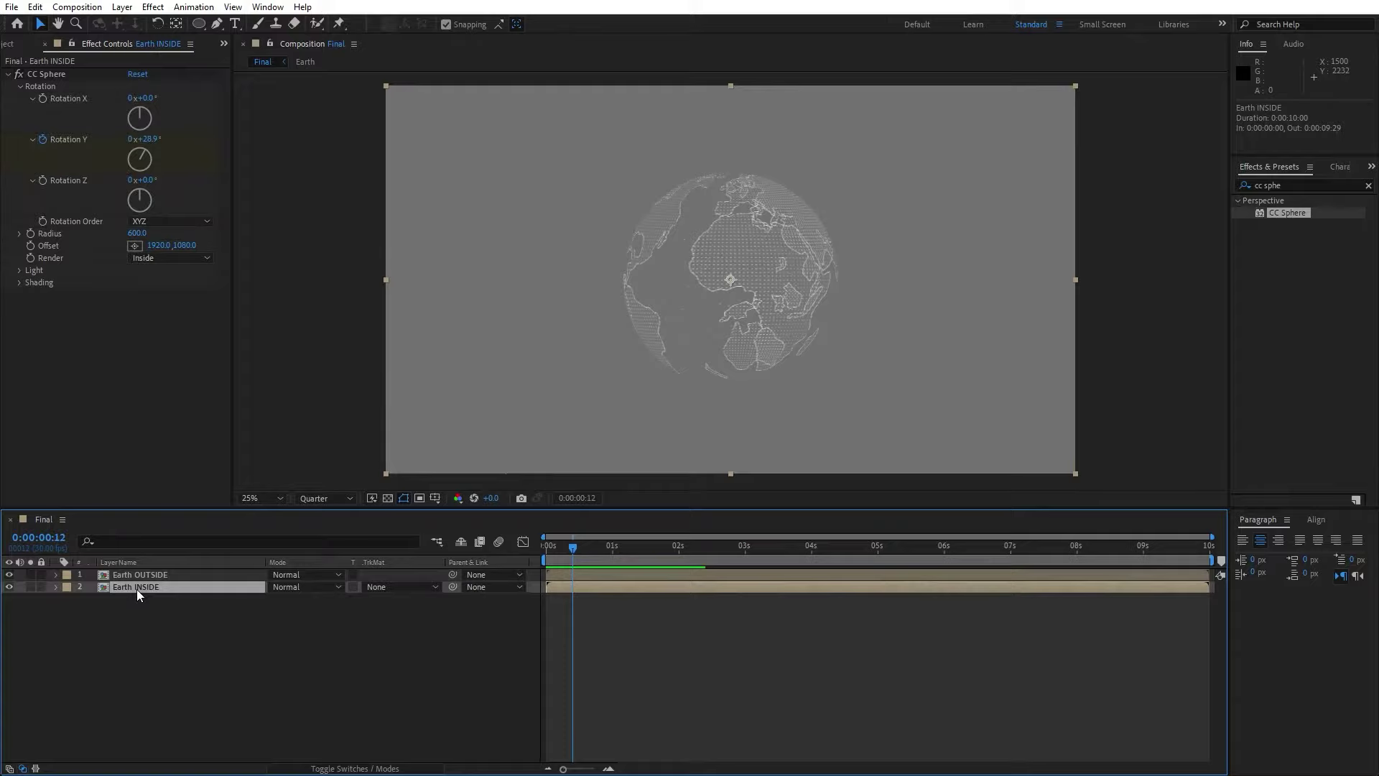
left_click(1303, 186)
type("gauss")
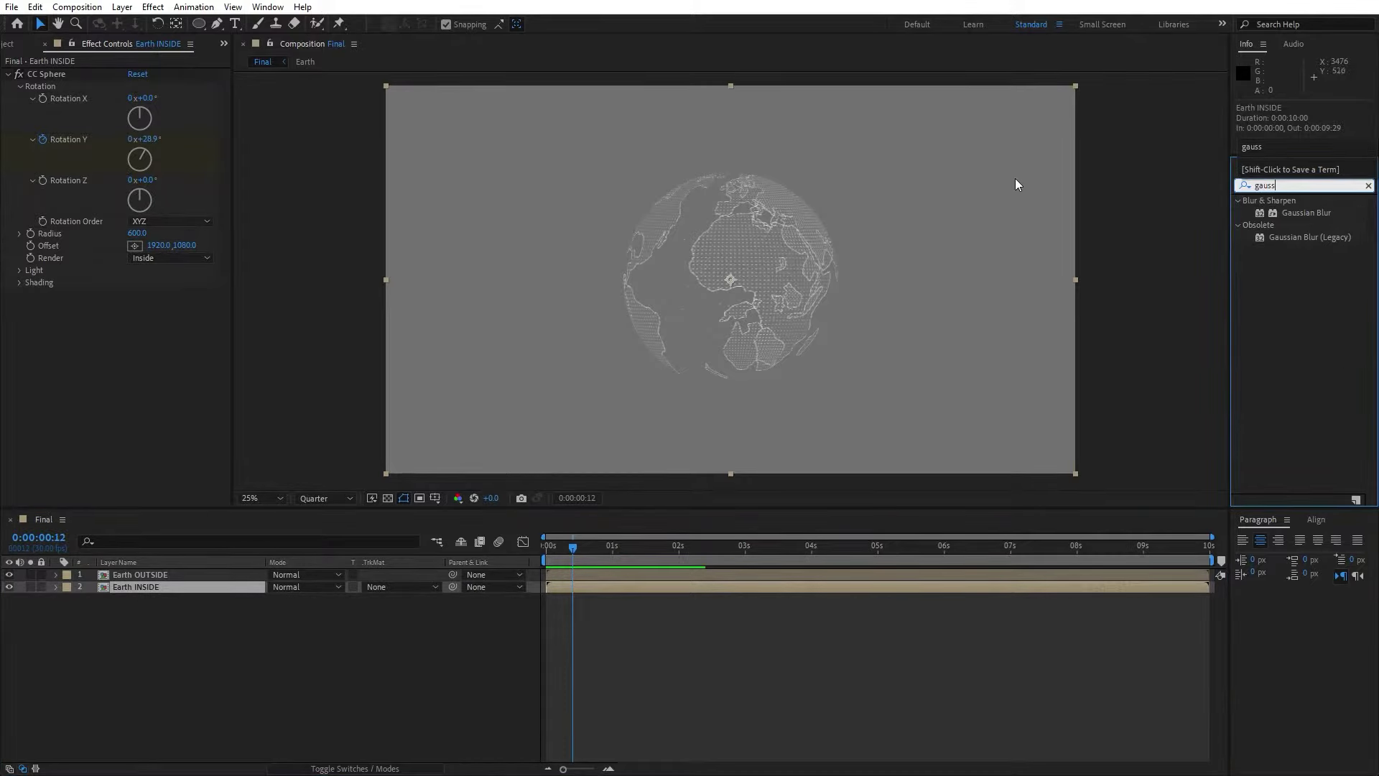
left_click_drag(1317, 214, 89, 421)
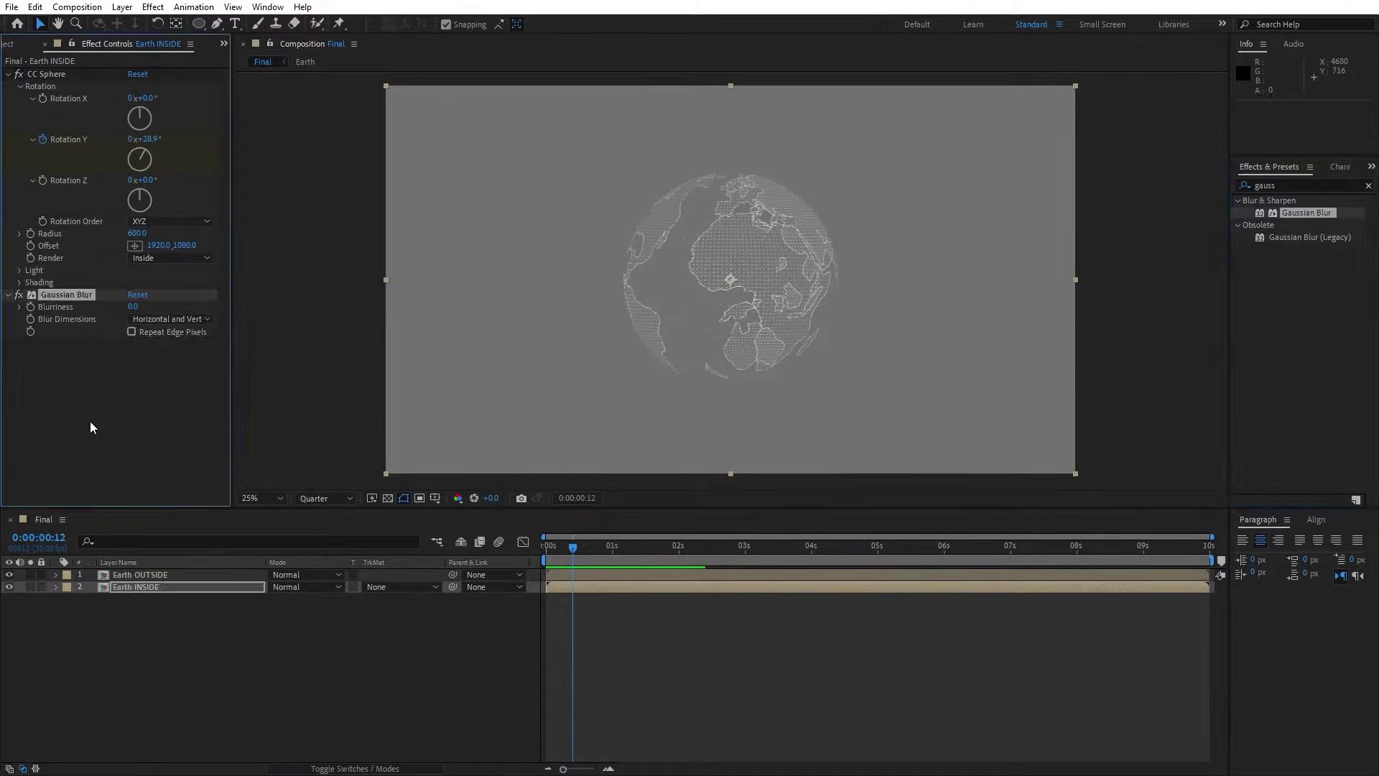
left_click(131, 307)
type("10")
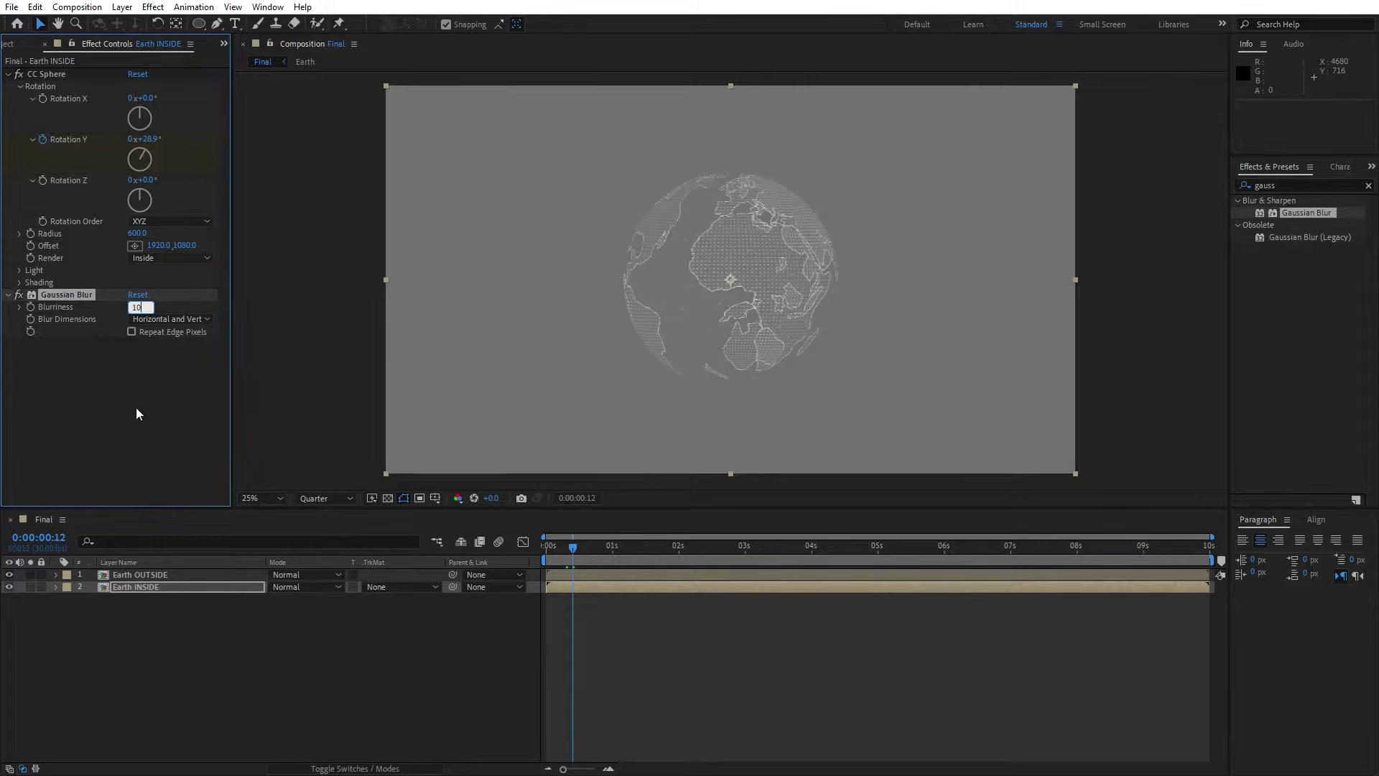
left_click(135, 411)
left_click(44, 47)
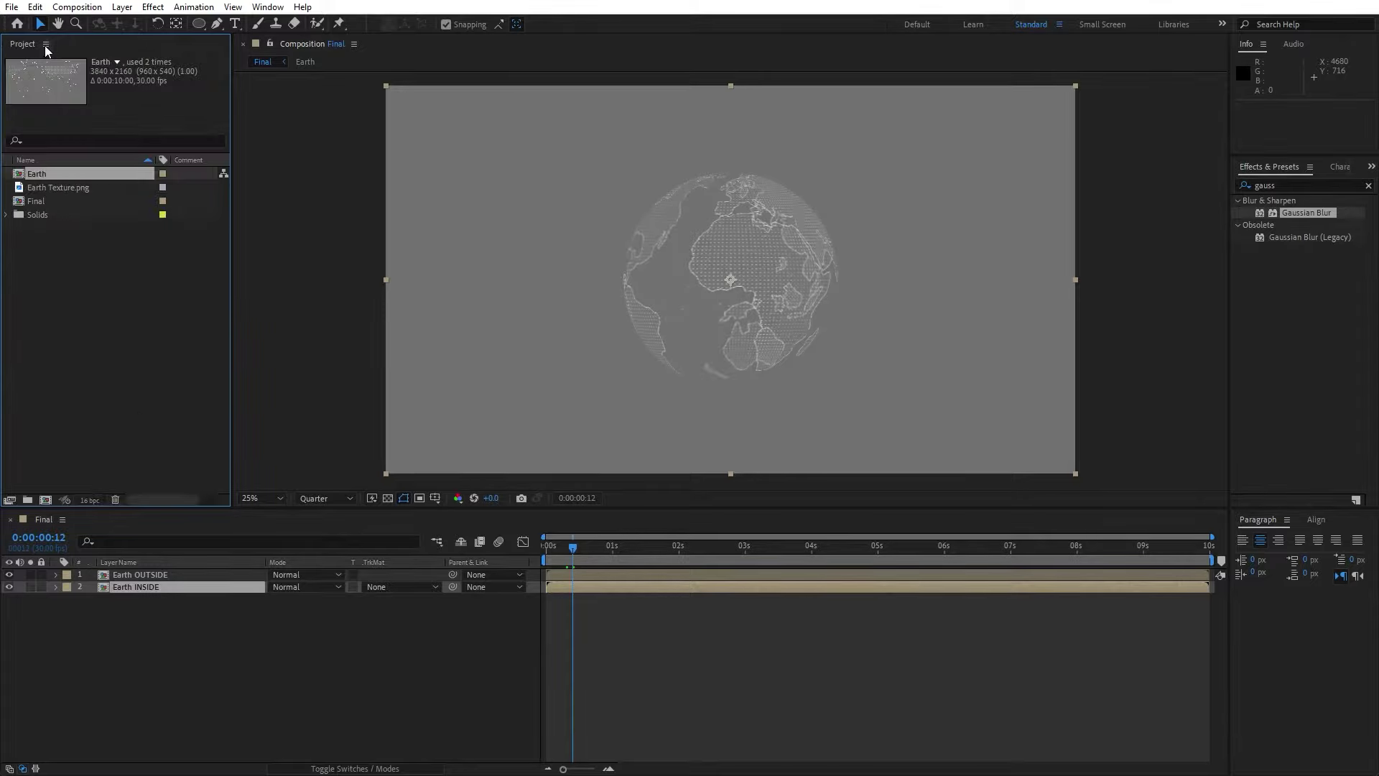
Step: Duplicate the Earth OUTSIDE layer and name the copy "Earth"
left_click(140, 574)
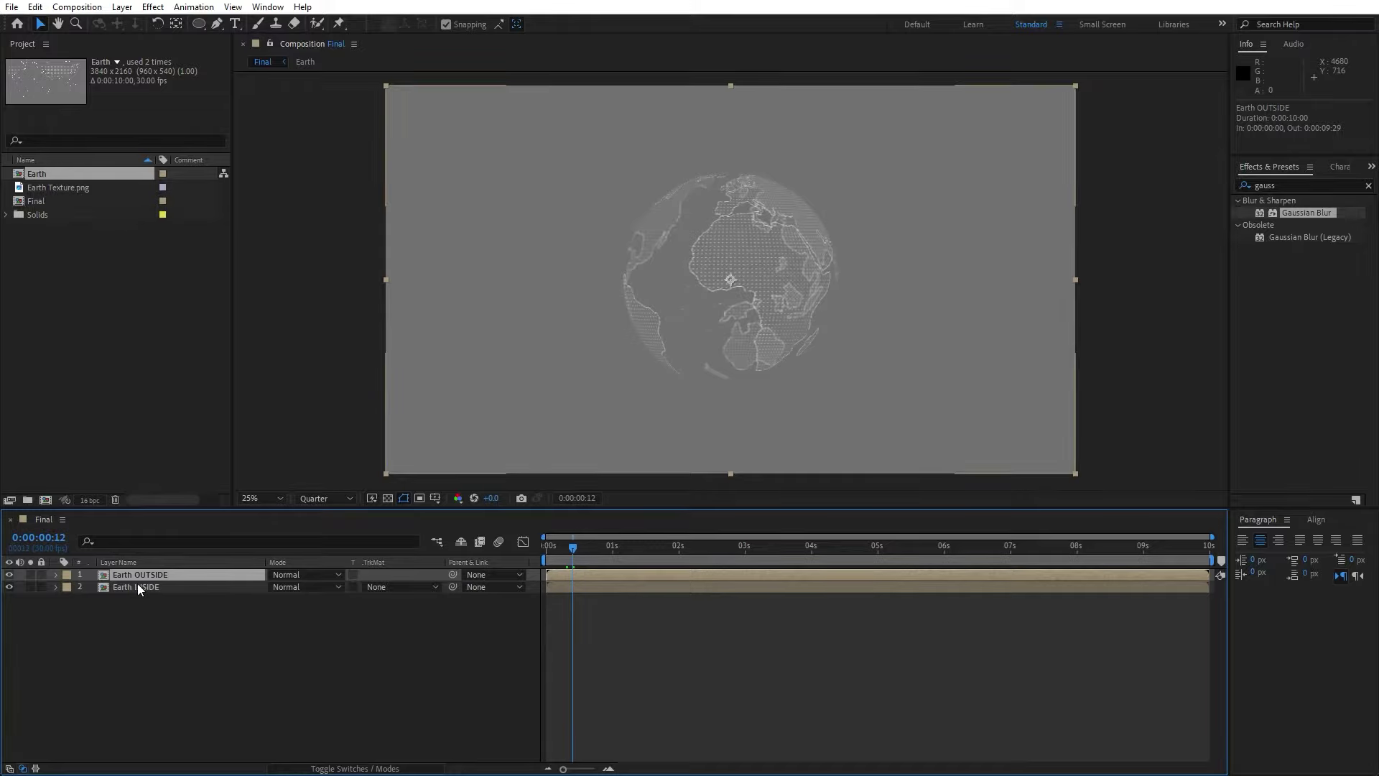
key("ctrl+d")
key("Return")
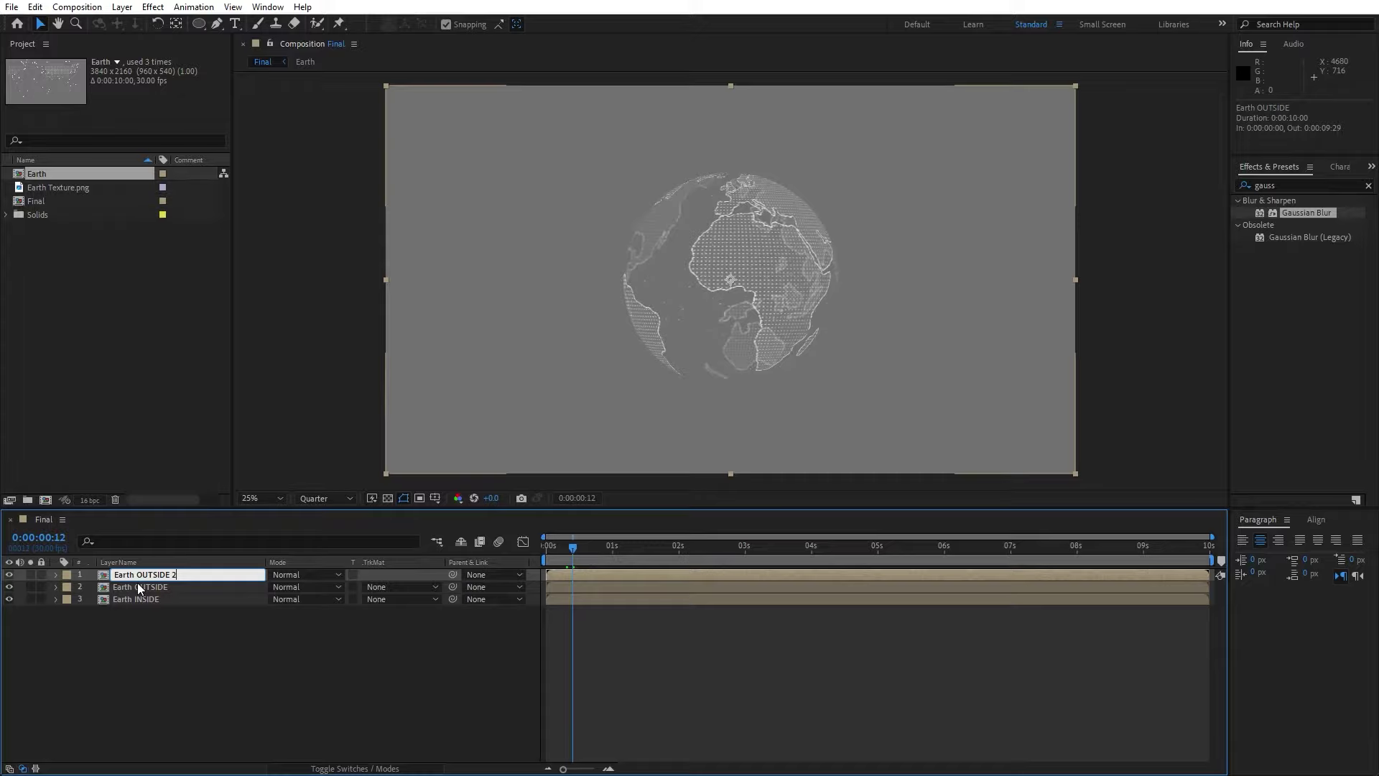
type("Earth")
left_click(131, 614)
Step: Set the new Earth layer's CC Sphere Render option to Full and its radius to 800
left_click(131, 574)
key("F3")
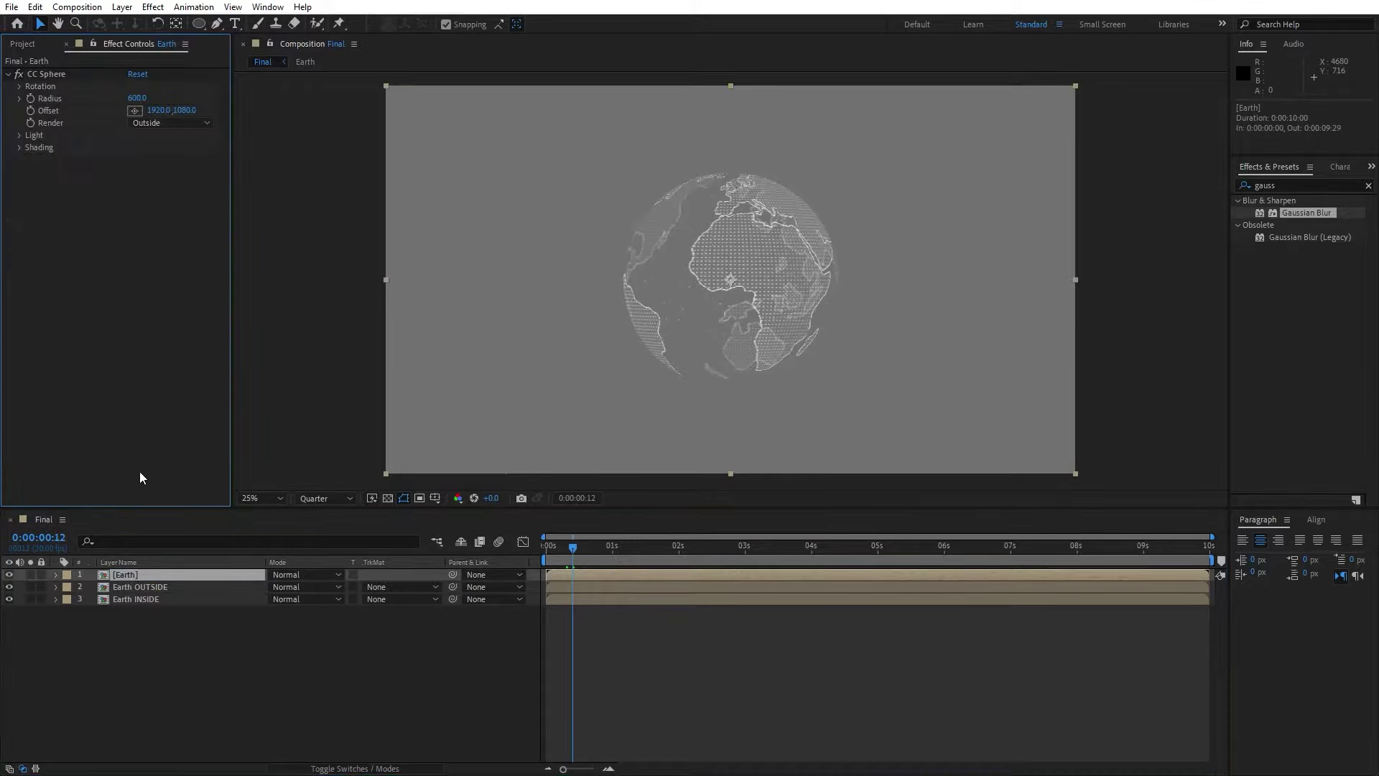
left_click(151, 123)
left_click(161, 139)
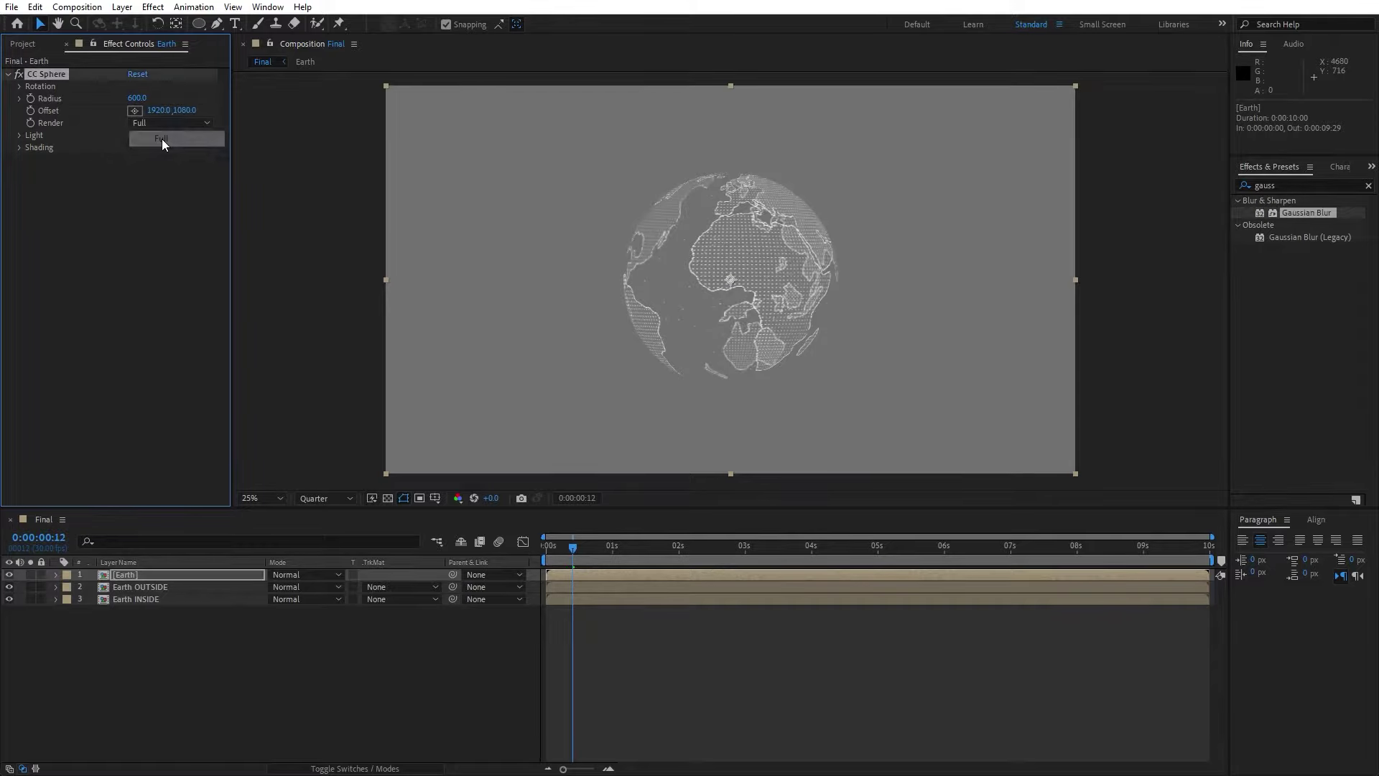
left_click(137, 98)
type("800")
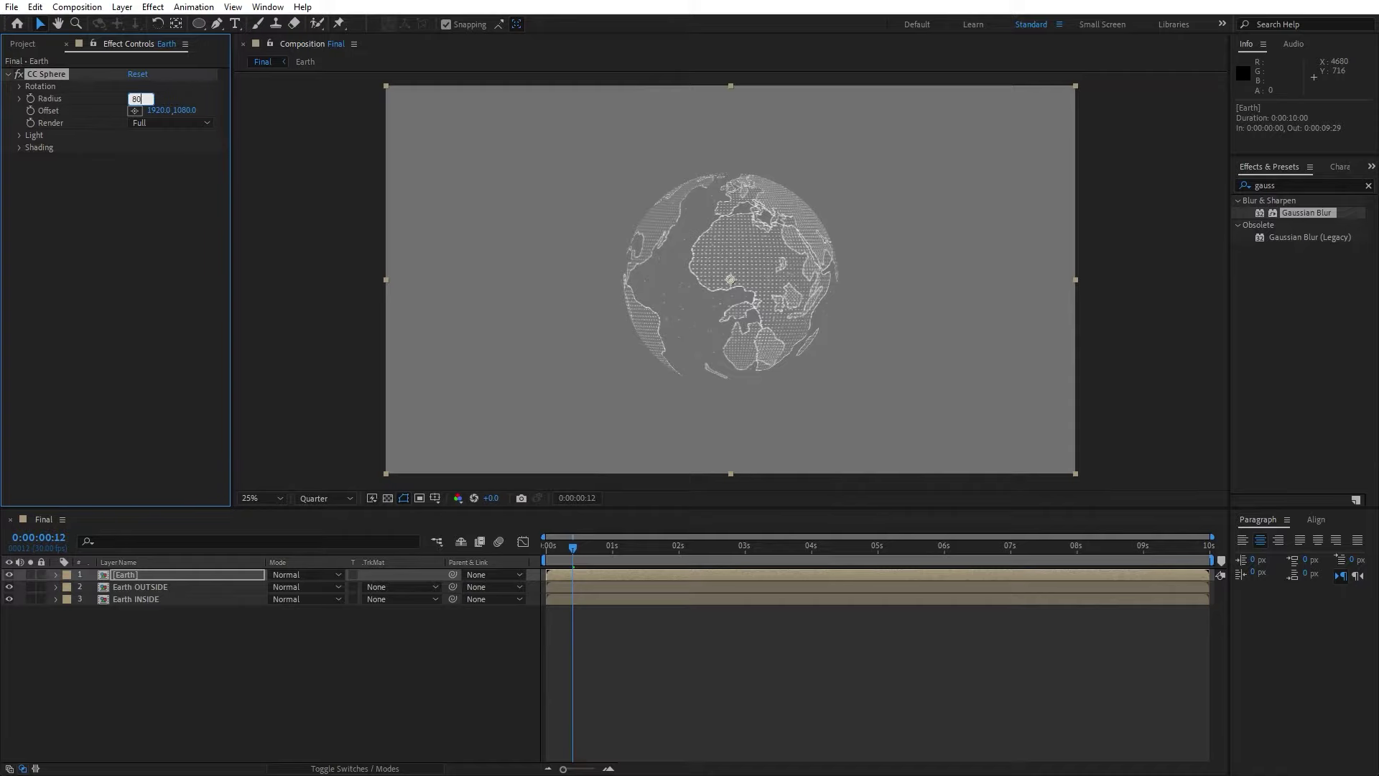
key("Return")
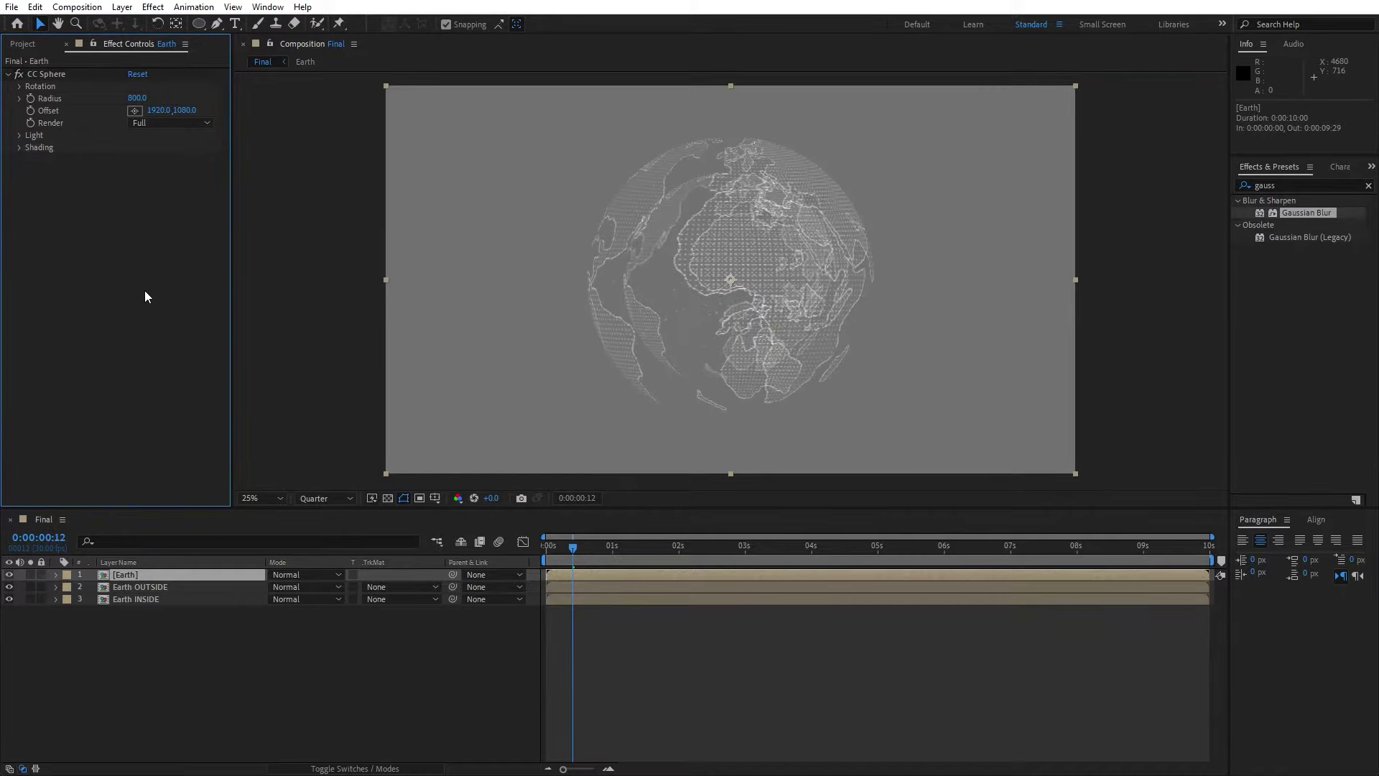
Step: Find the Simple Choker effect, apply it to the Earth layer and set its Choke Matte to 1.7
left_click(1299, 182)
type("simple")
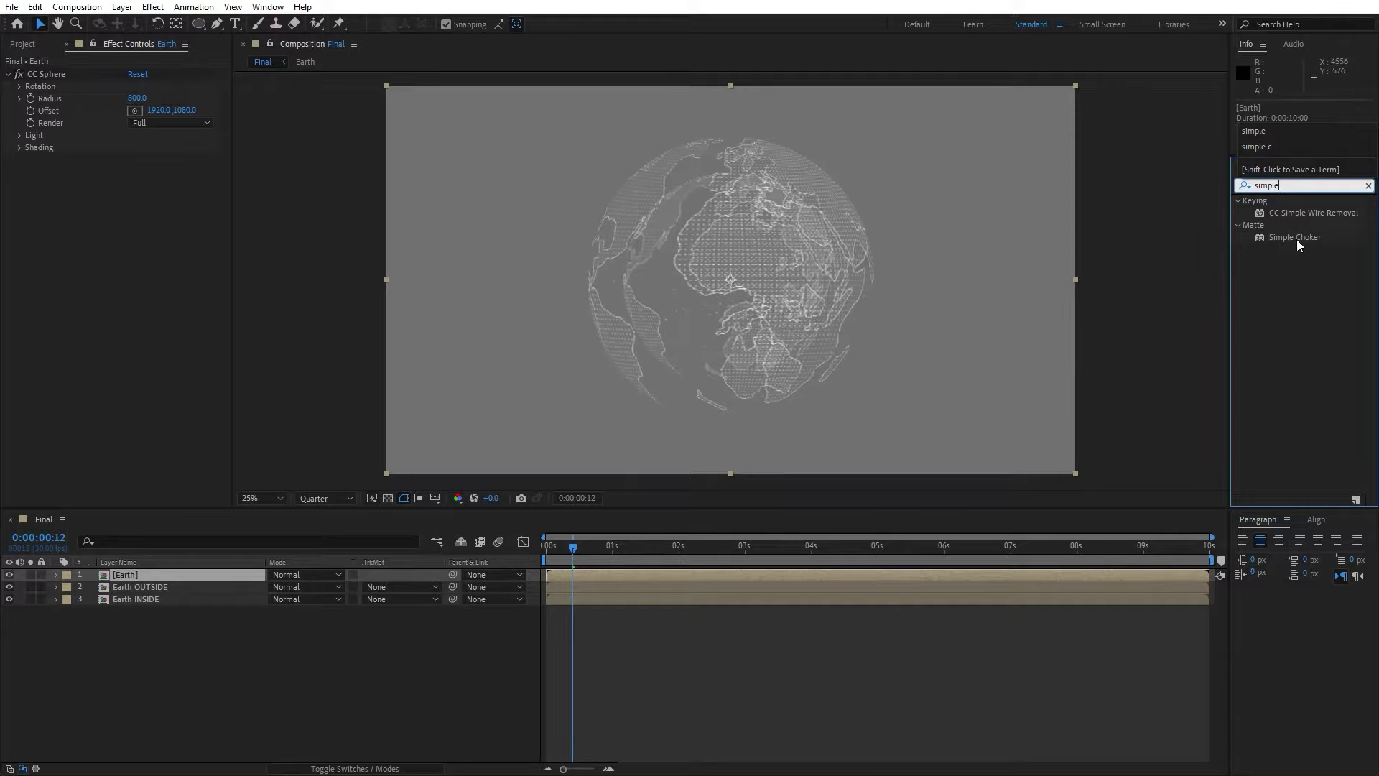
left_click_drag(1296, 239, 90, 237)
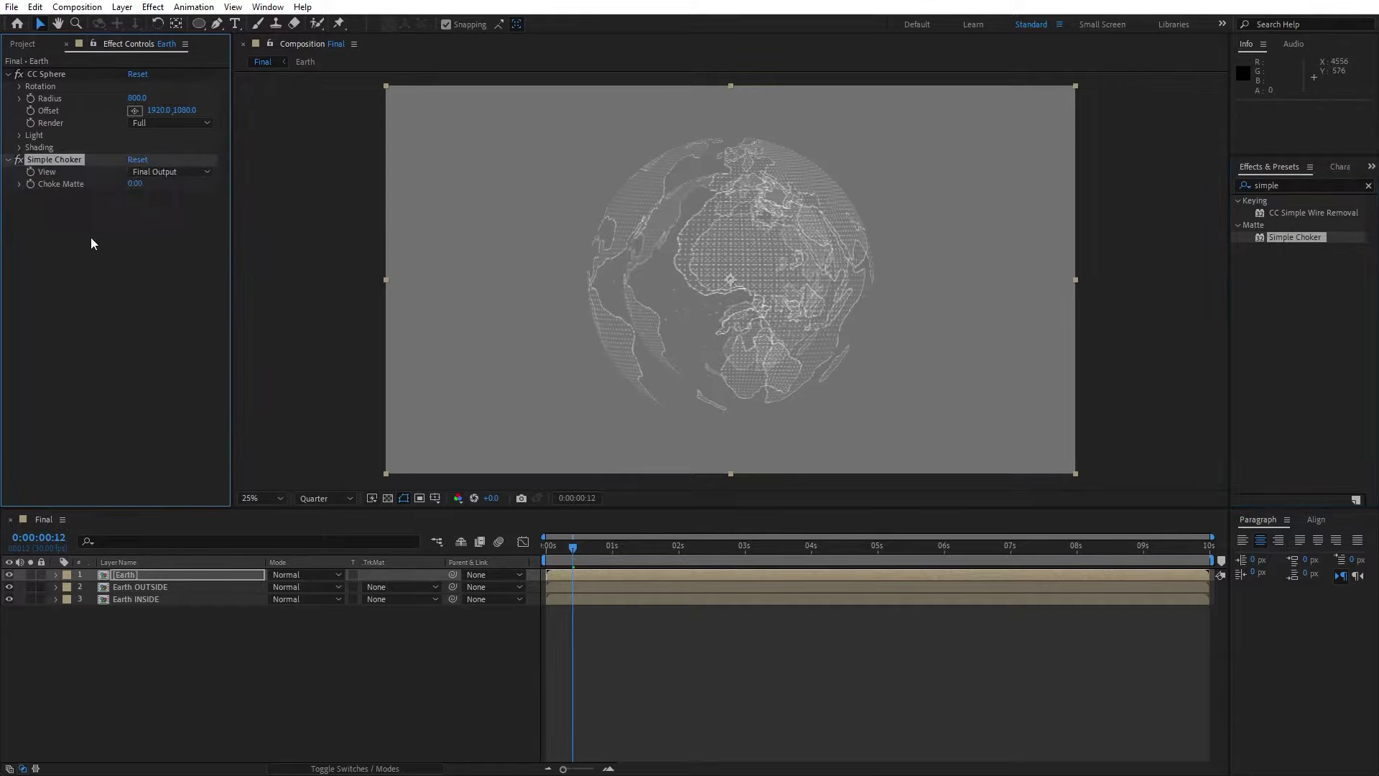
left_click(139, 184)
type("1.7")
left_click(132, 354)
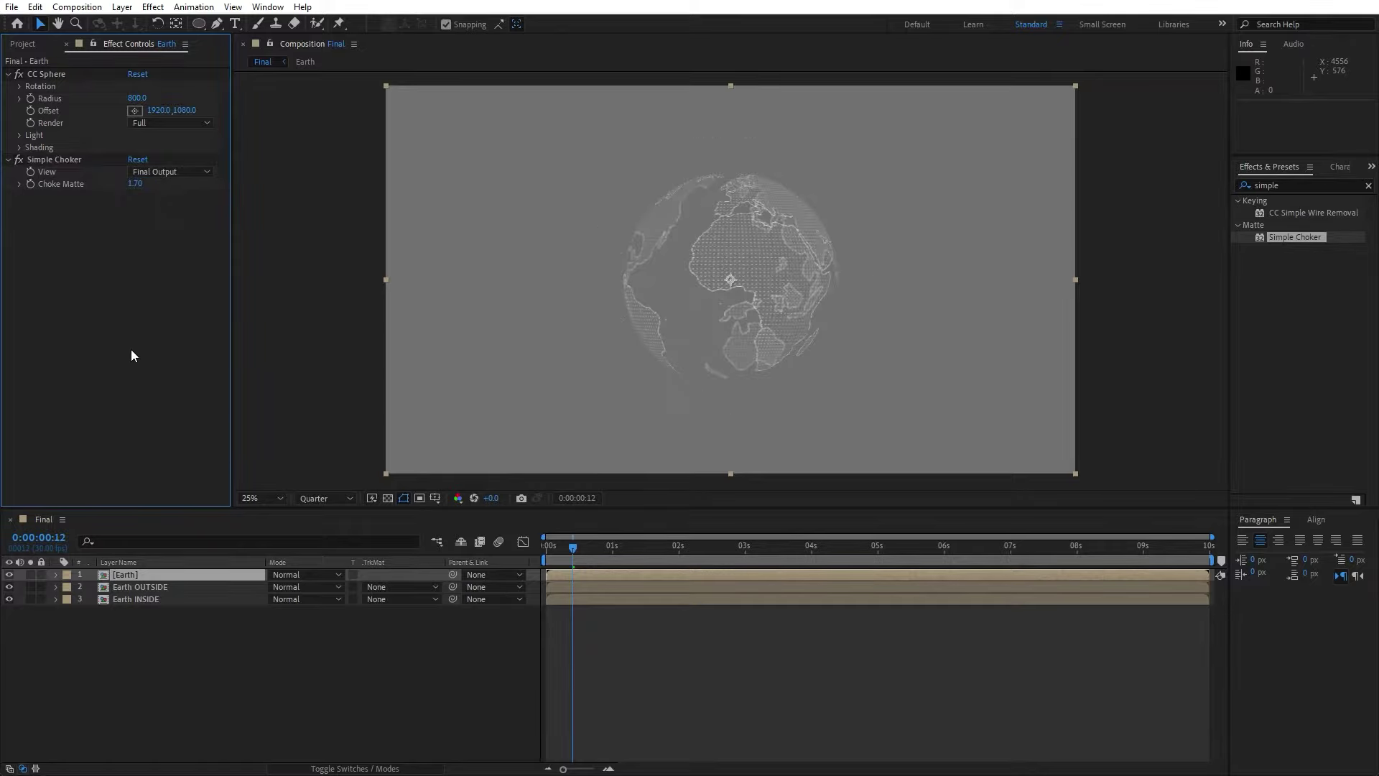
Step: Change the background color of the Final composition to black (000000) in its composition settings
left_click(262, 693)
key("ctrl+k")
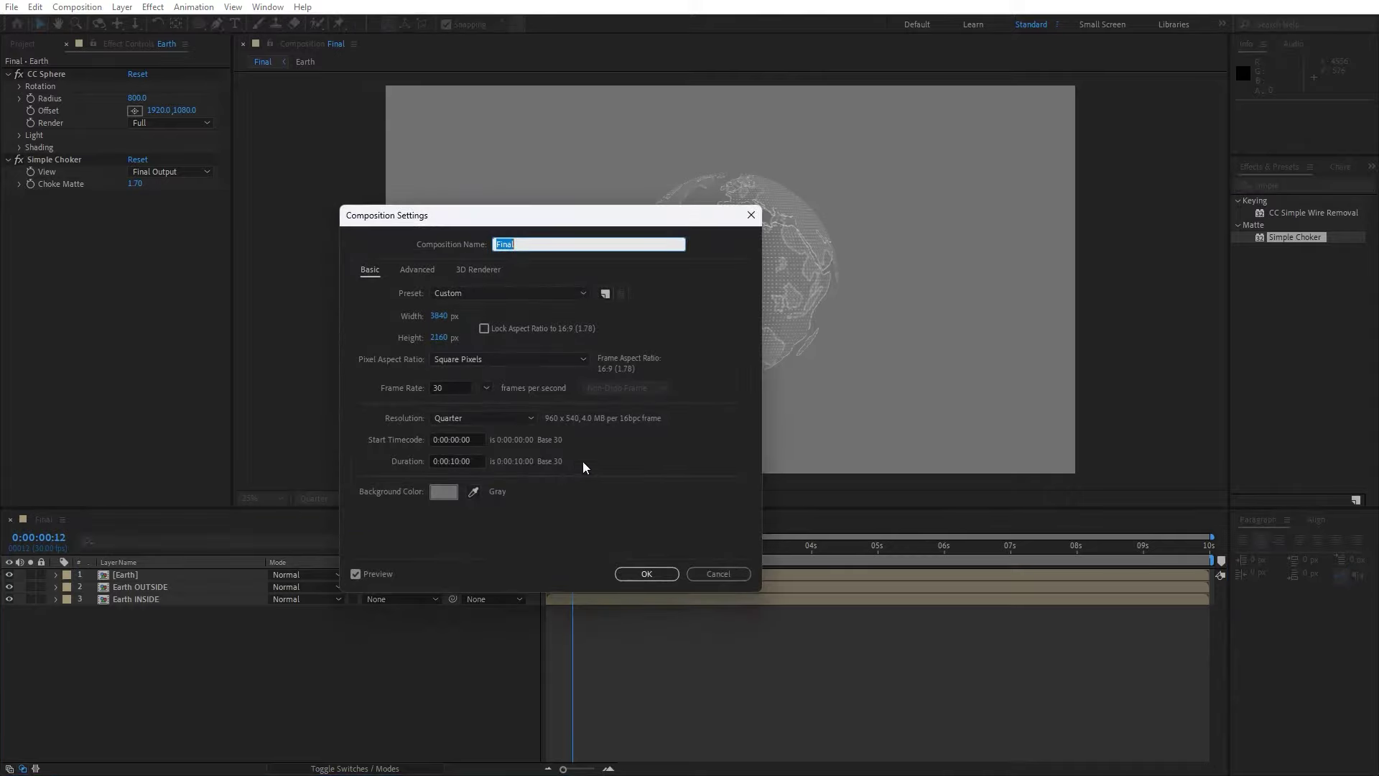
left_click(431, 493)
left_click_drag(797, 625, 674, 643)
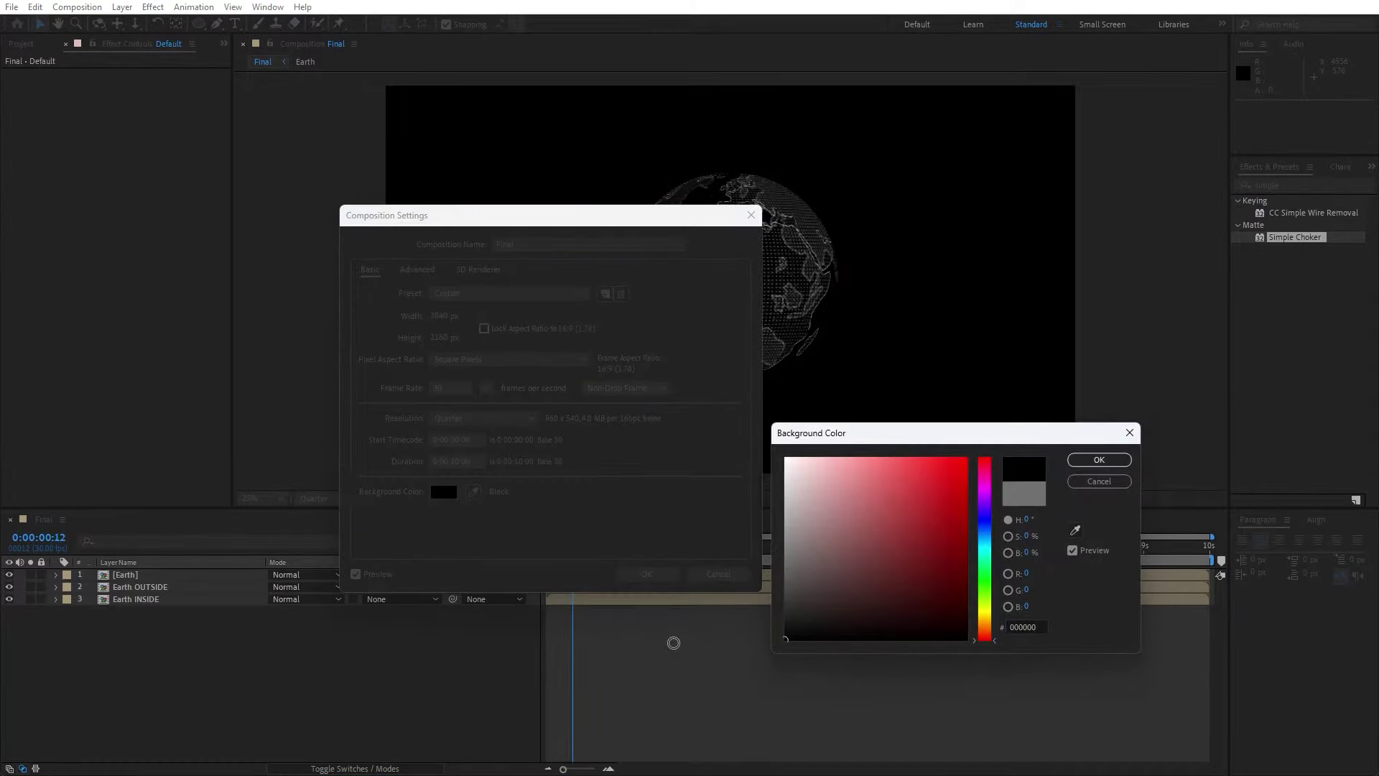
left_click(1099, 459)
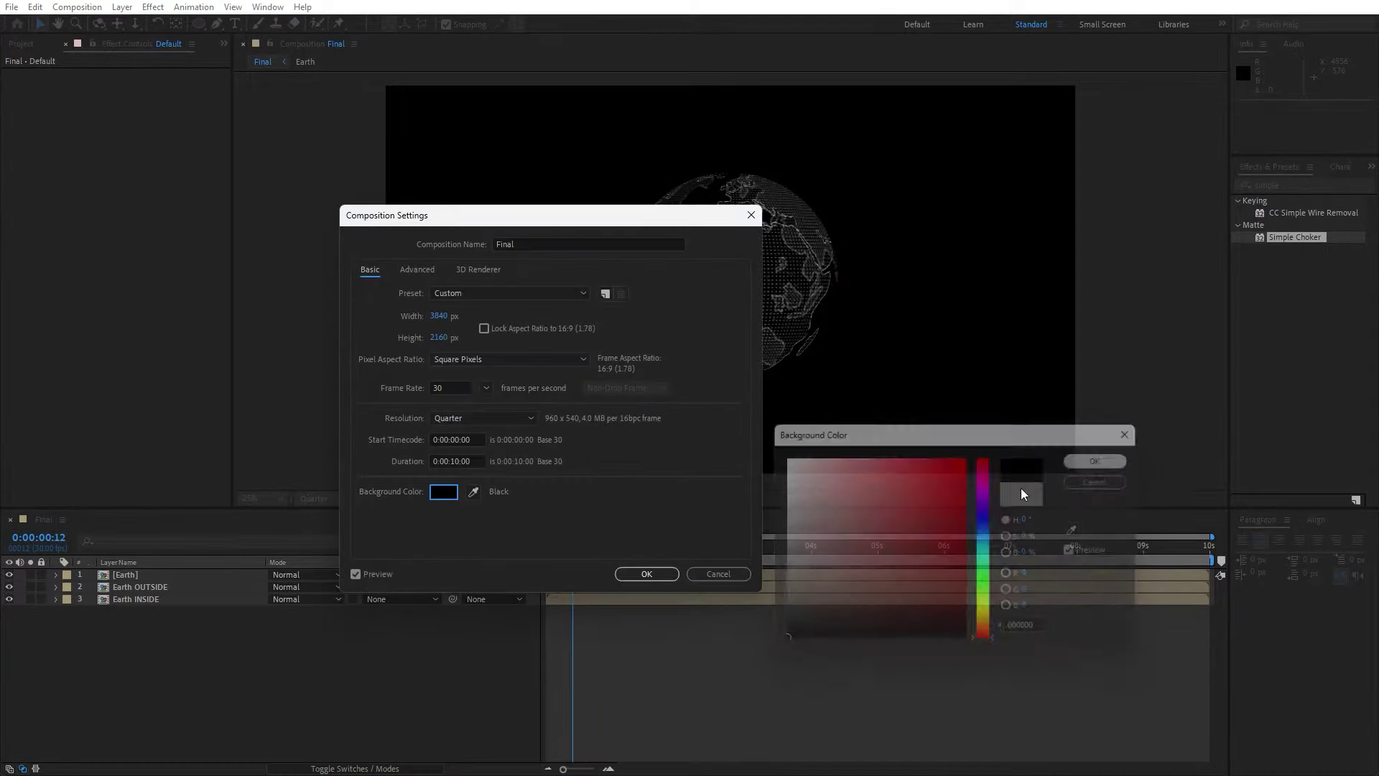
left_click(646, 573)
Step: Duplicate the top Earth layer and set the copy's CC Sphere radius to 1000
left_click(150, 572)
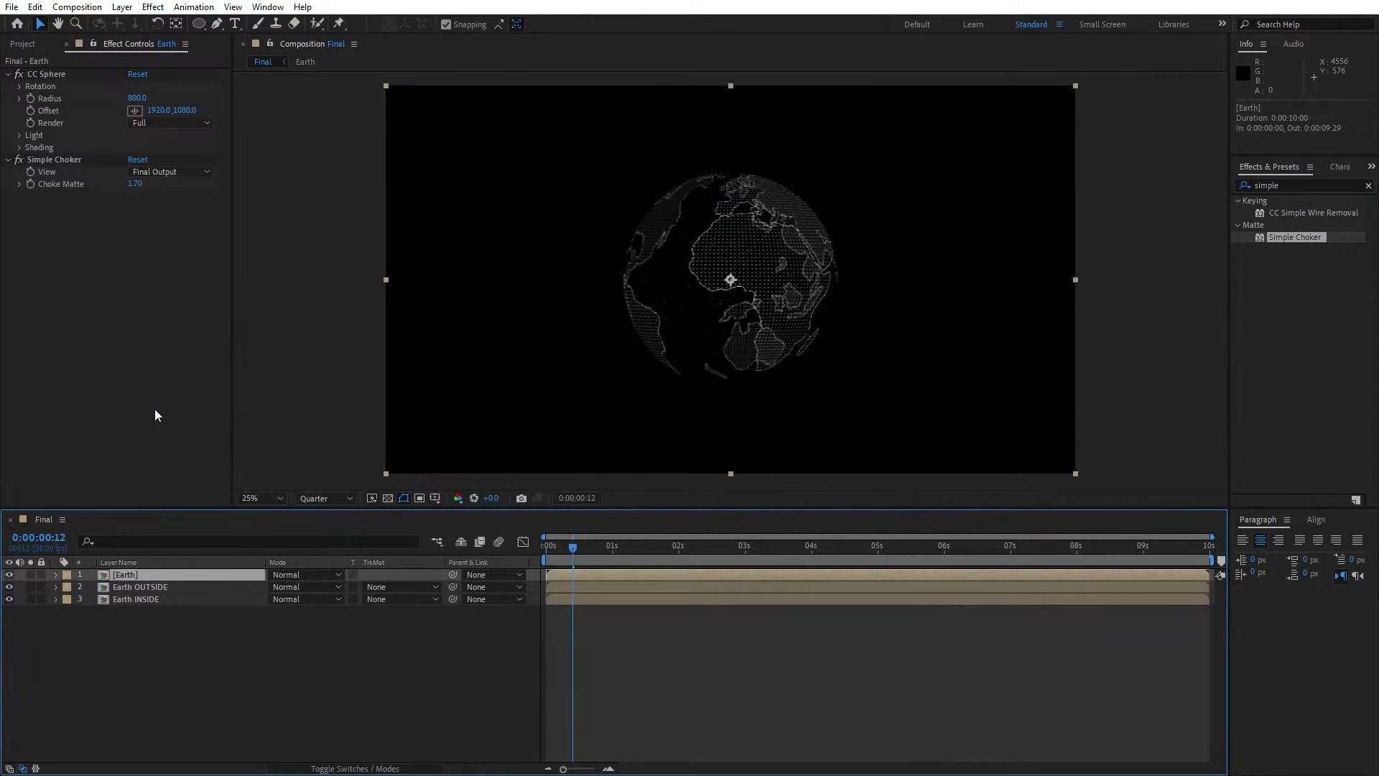
key("ctrl+d")
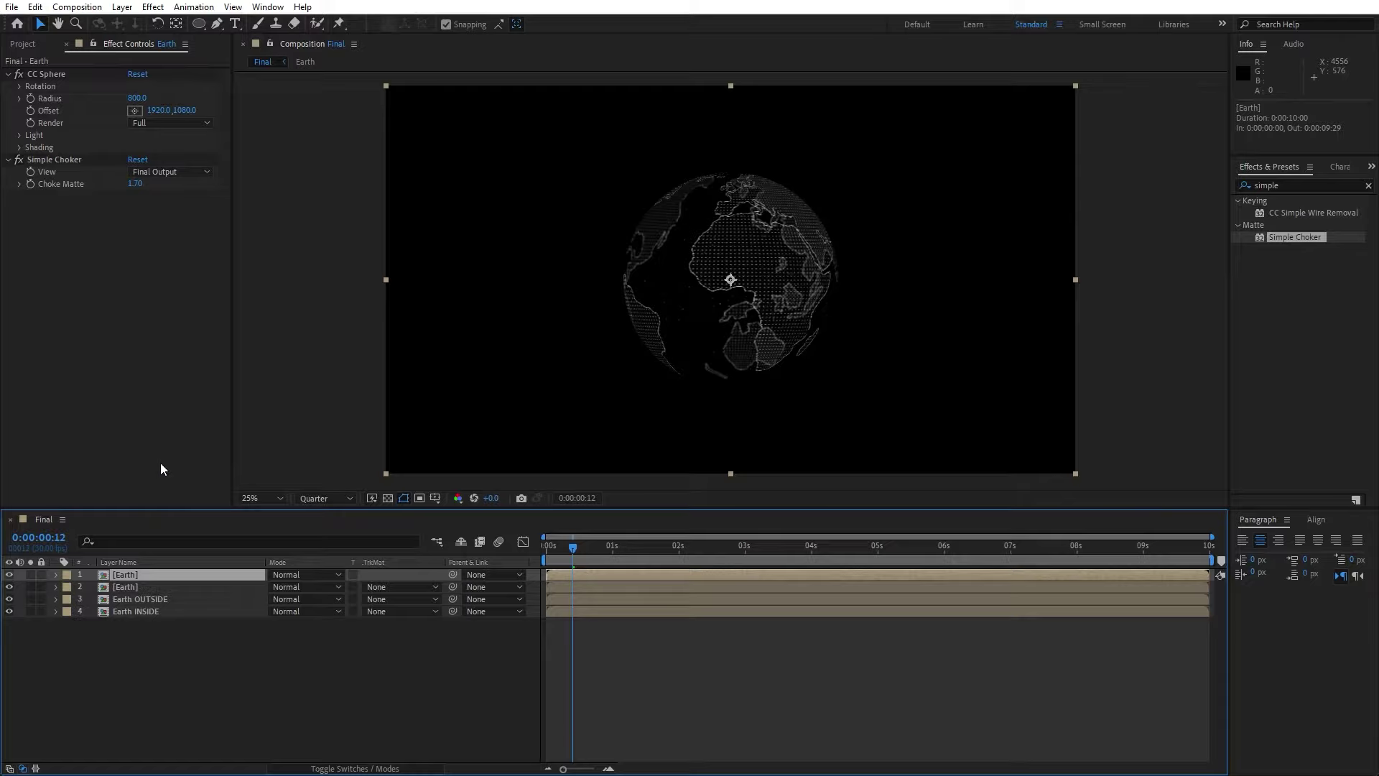
left_click(137, 99)
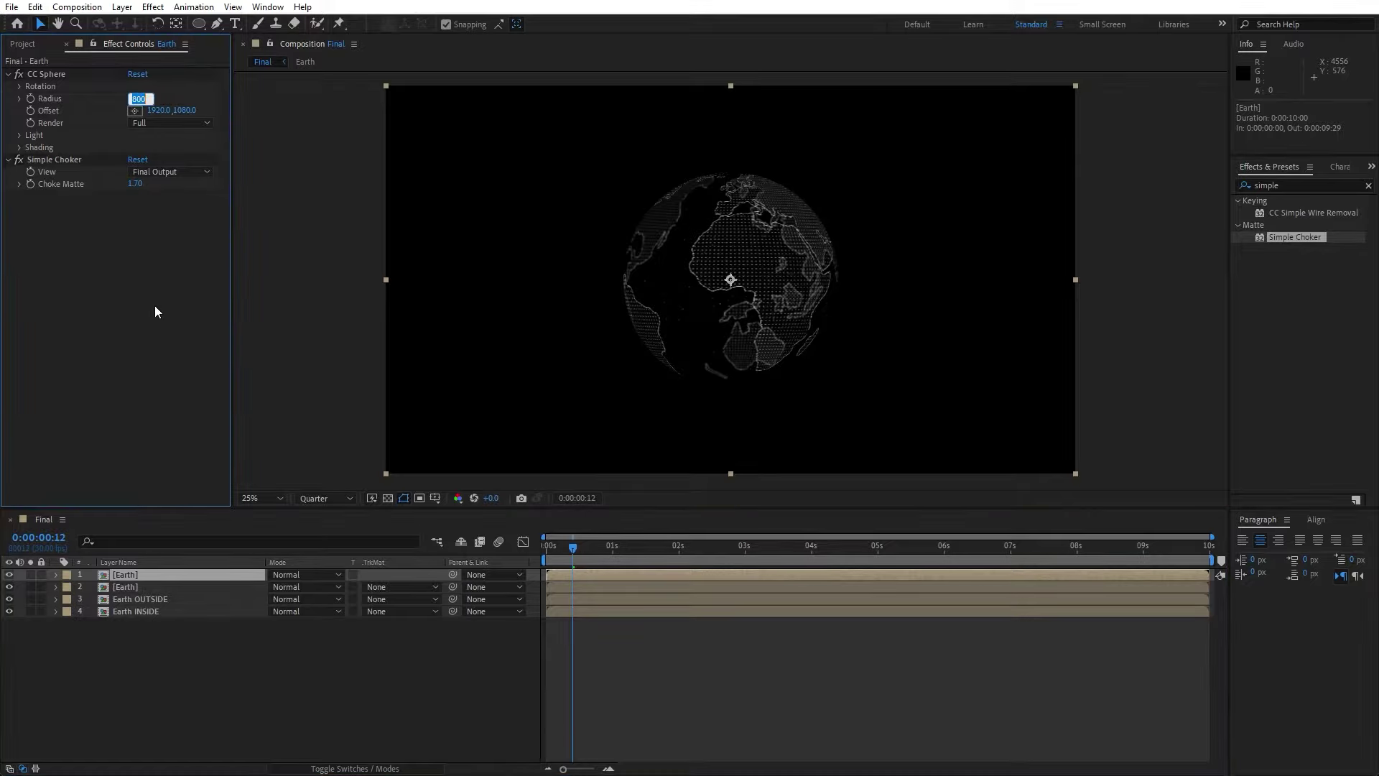
type("1000")
key("Return")
left_click(237, 632)
Step: Set the composition's preview resolution to Half and play back the globe's rotation around the one-second mark
key("period")
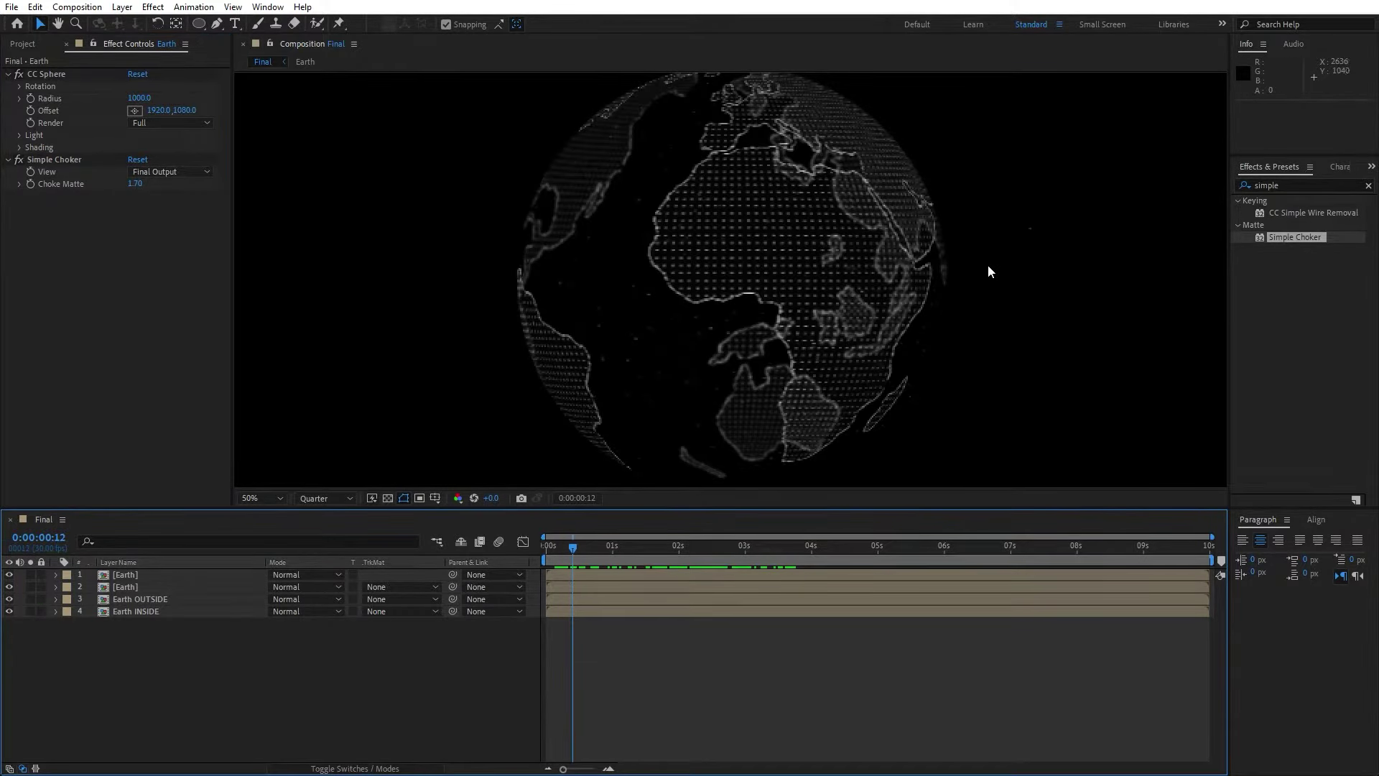
key("comma")
left_click(327, 498)
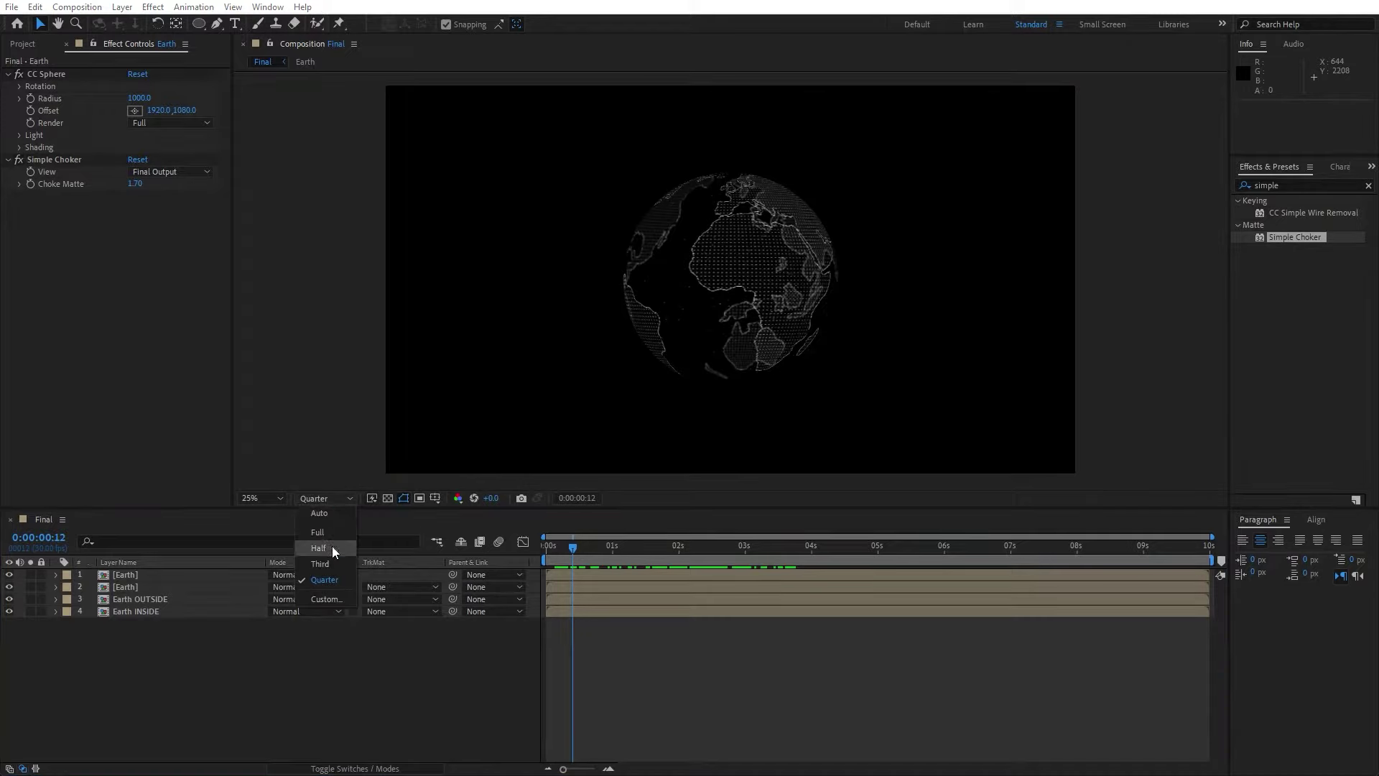
left_click(318, 548)
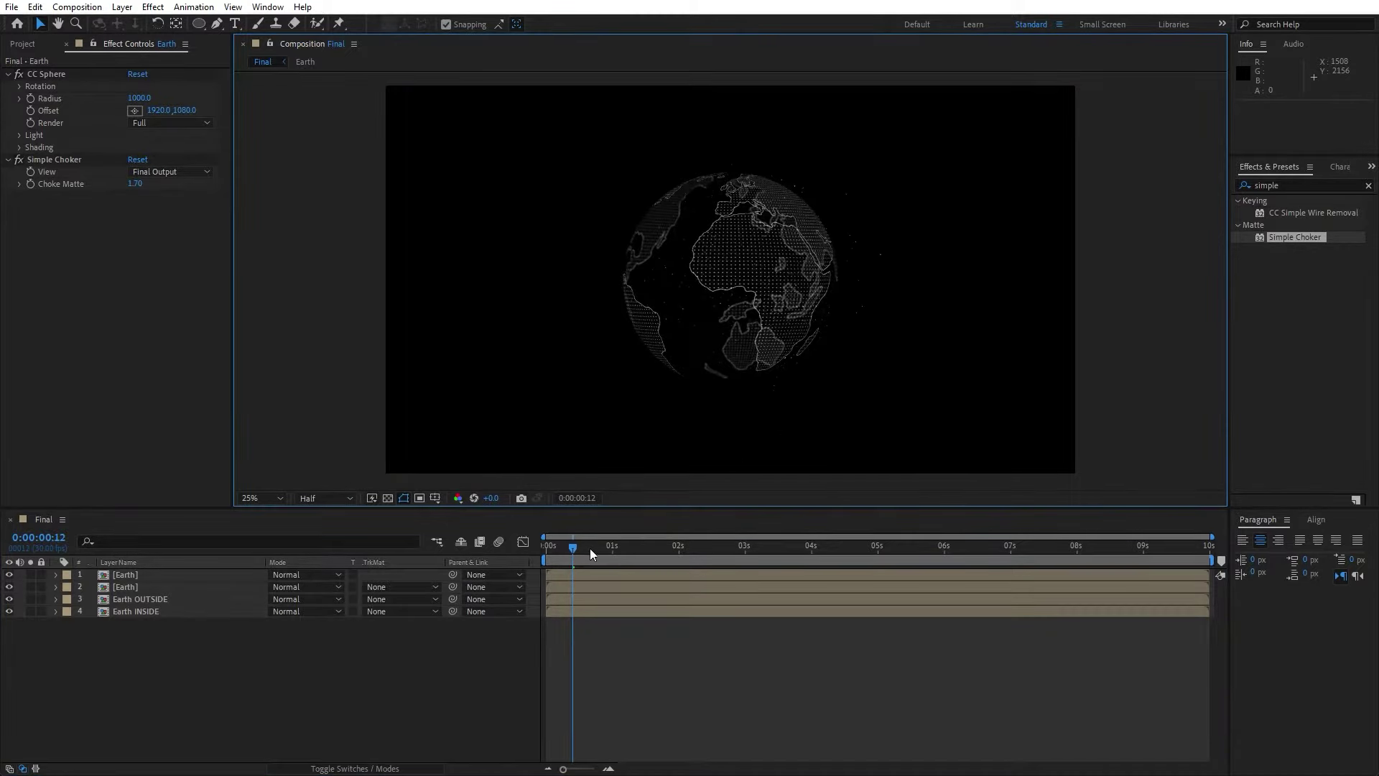
left_click_drag(589, 549, 619, 553)
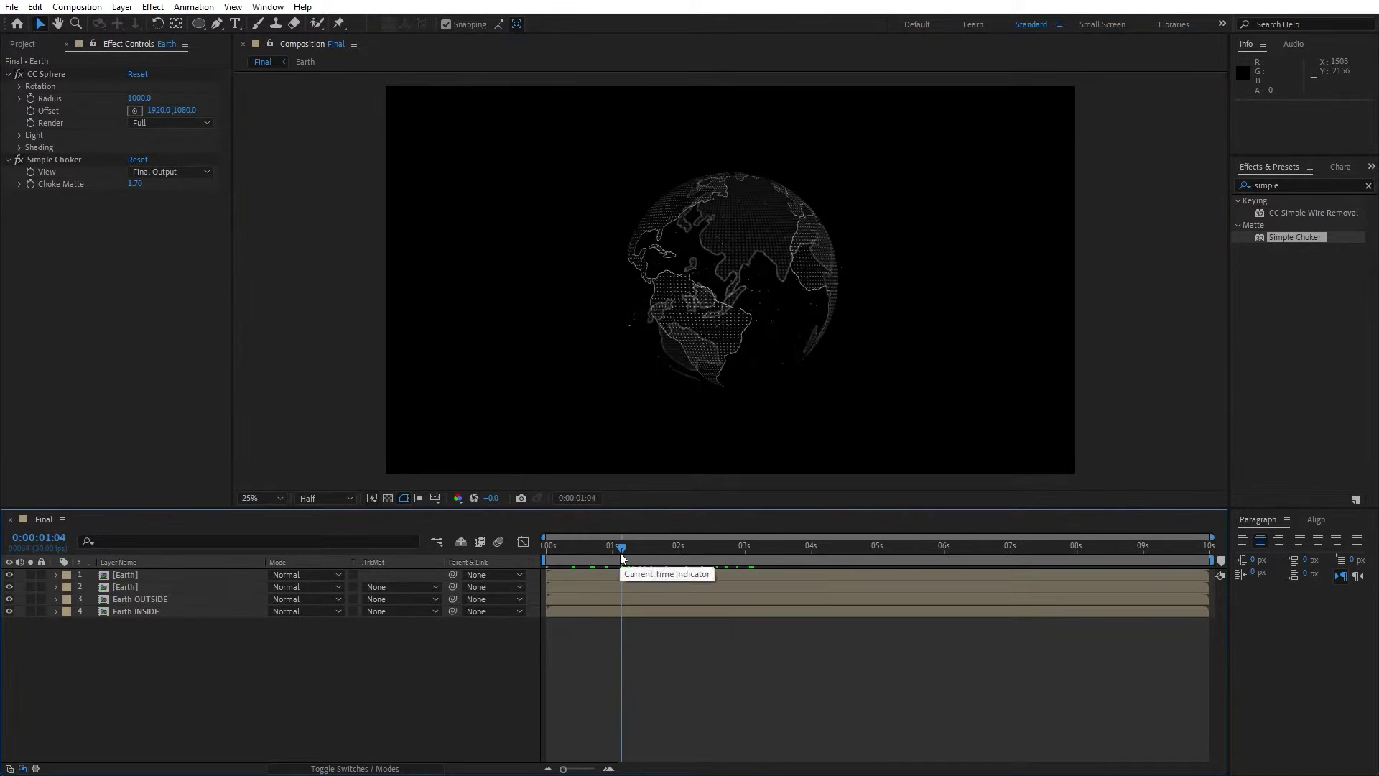
key("space")
key("space")
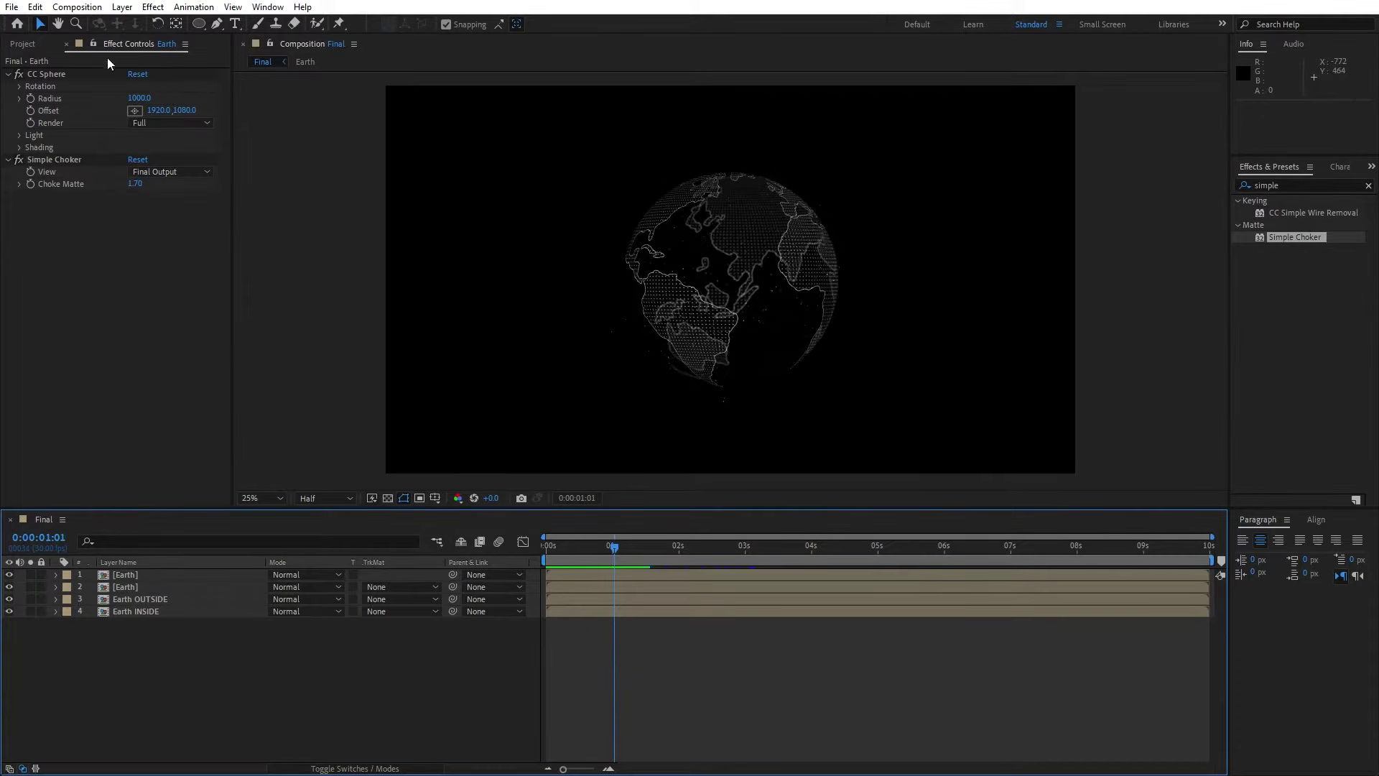
left_click(66, 43)
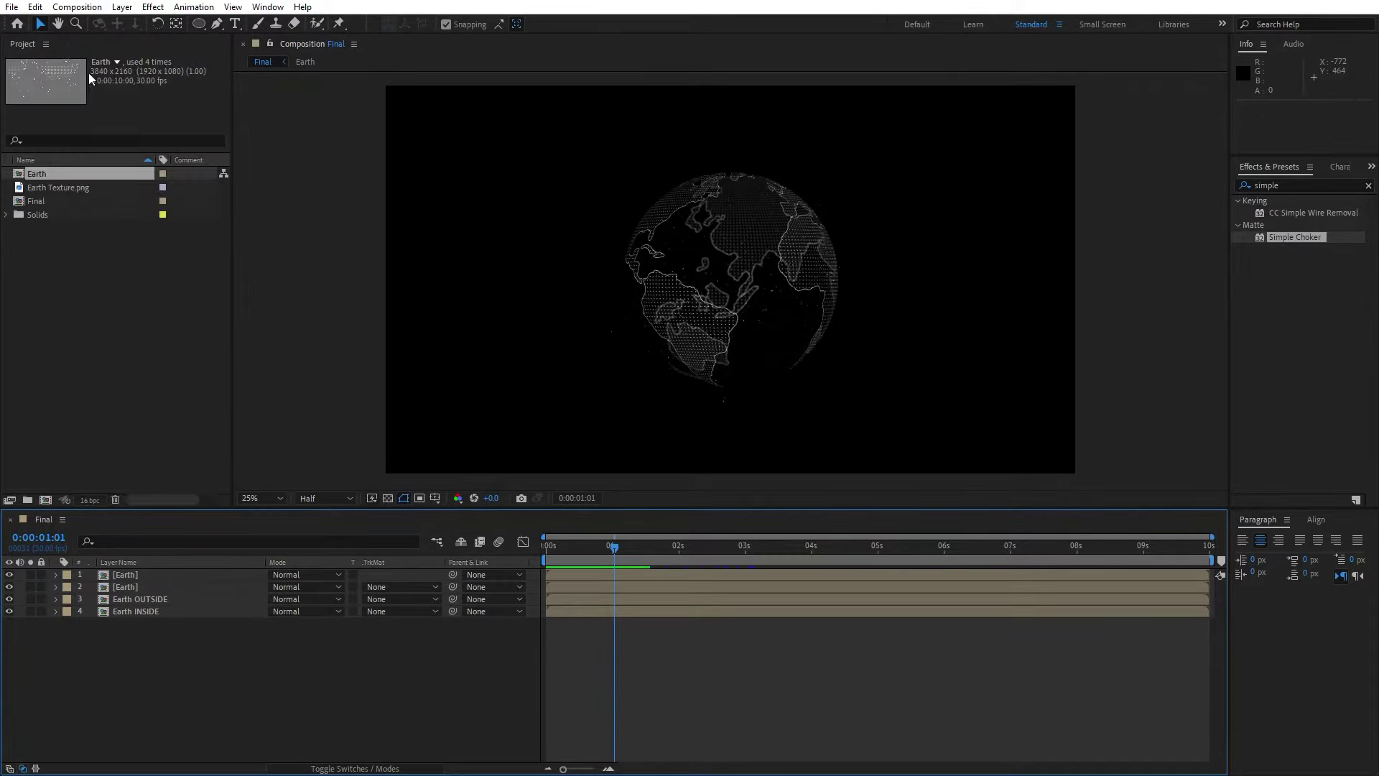
Step: Add a new adjustment layer to the Final composition and name it Hue
right_click(217, 666)
mouse_move(278, 489)
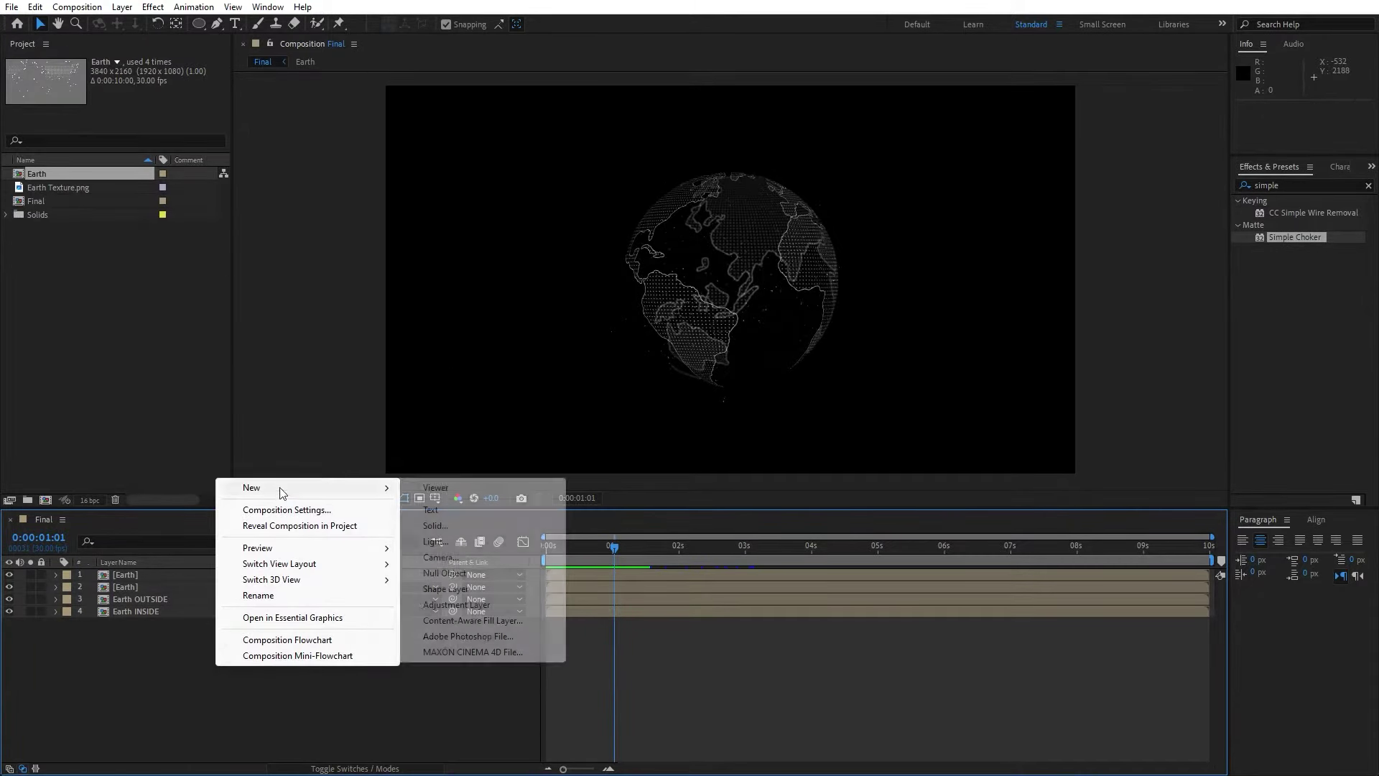
left_click(486, 606)
key("Return")
type("Hue")
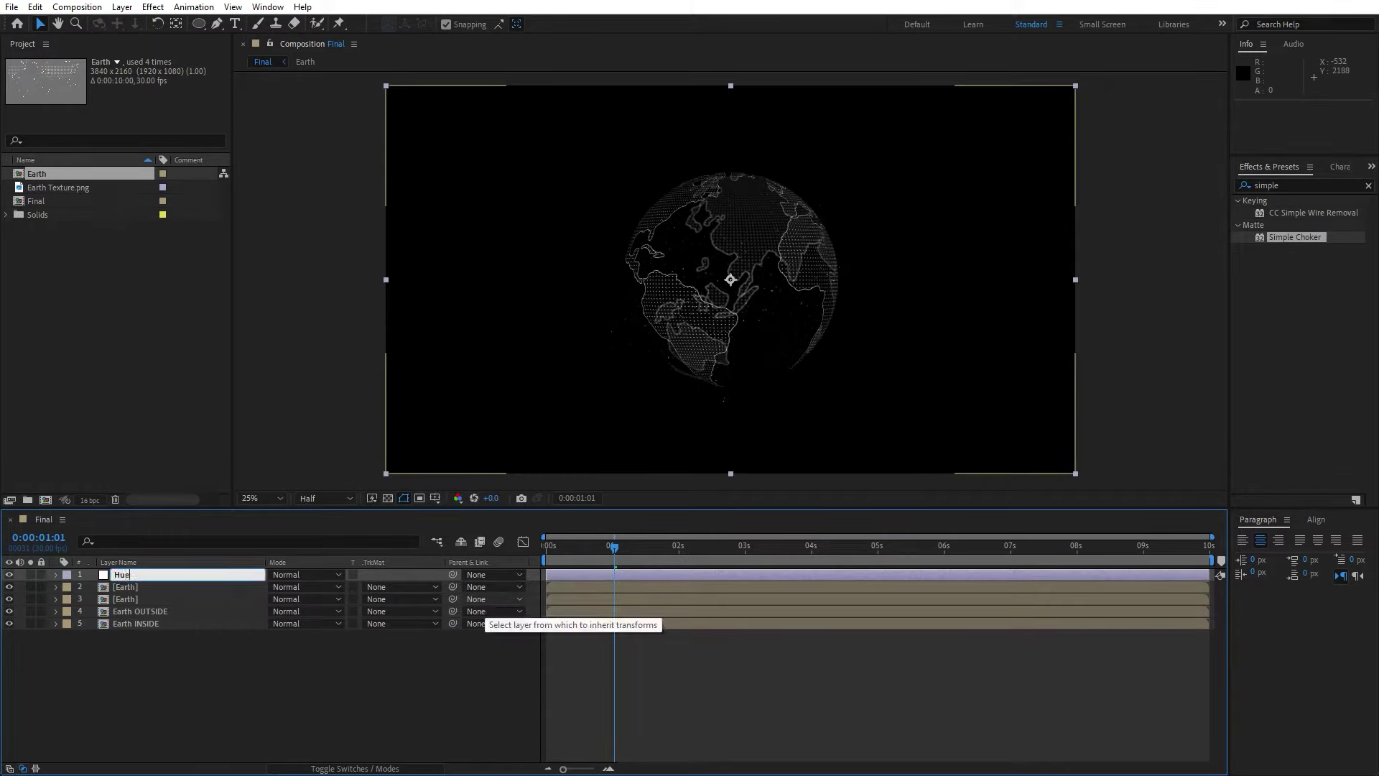
key("Return")
Step: Find the Hue/Saturation effect and apply it to the Hue adjustment layer
left_click(160, 571)
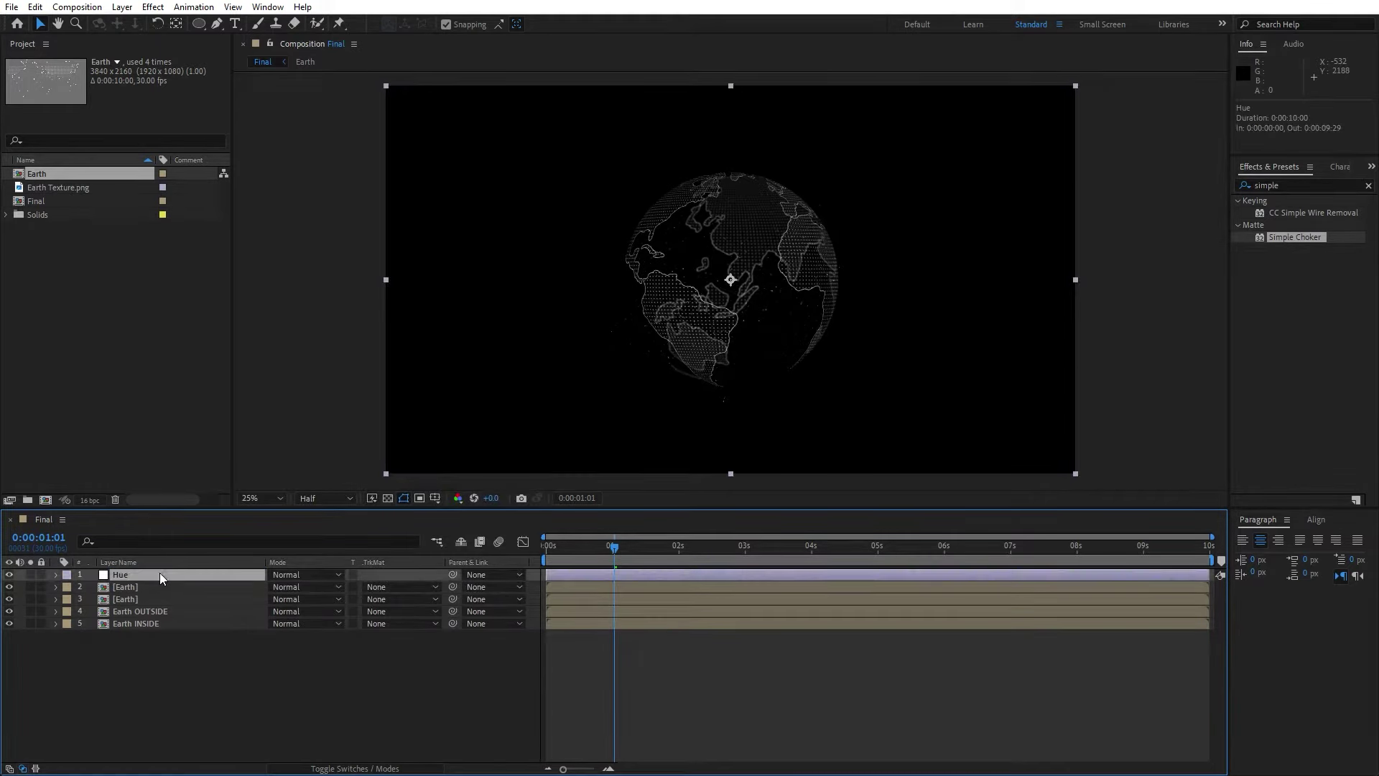
double_click(1303, 182)
type("hue")
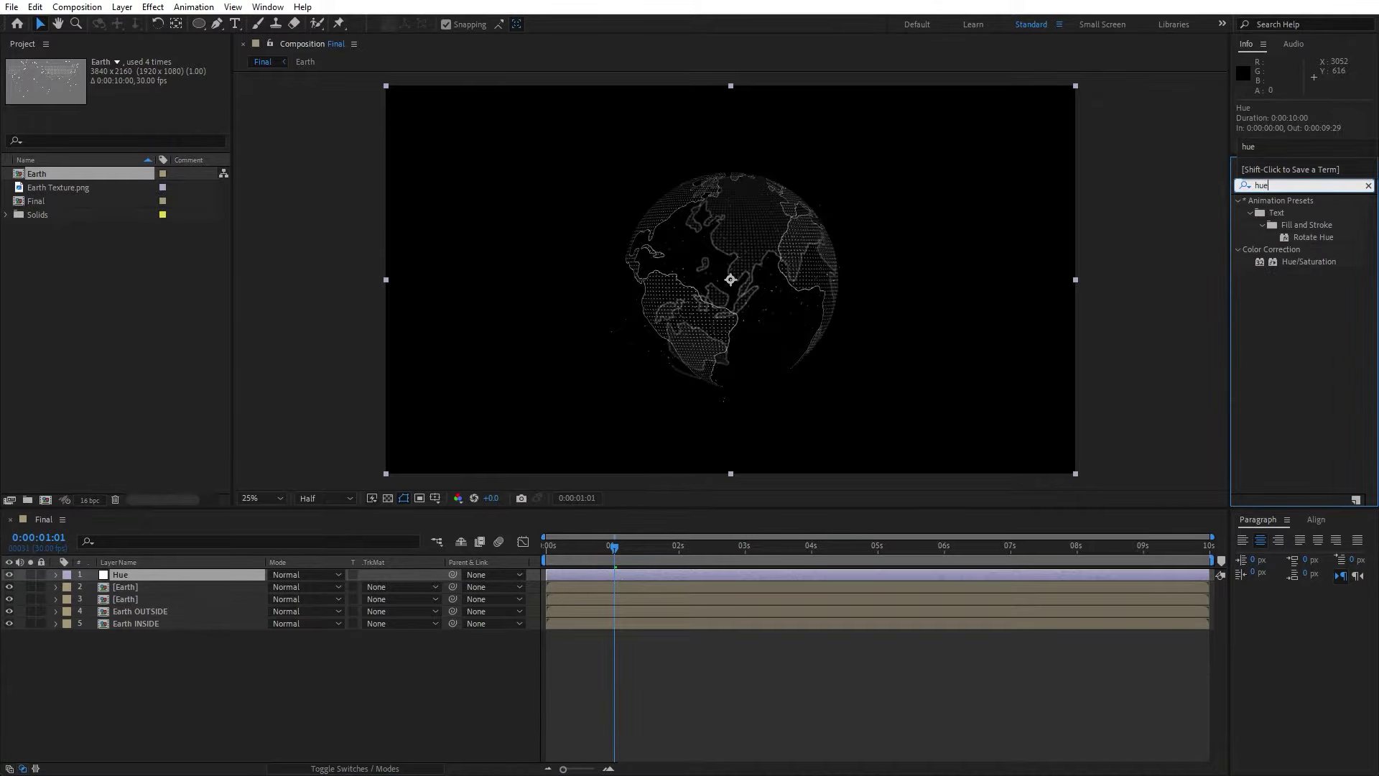
left_click_drag(1308, 261, 129, 575)
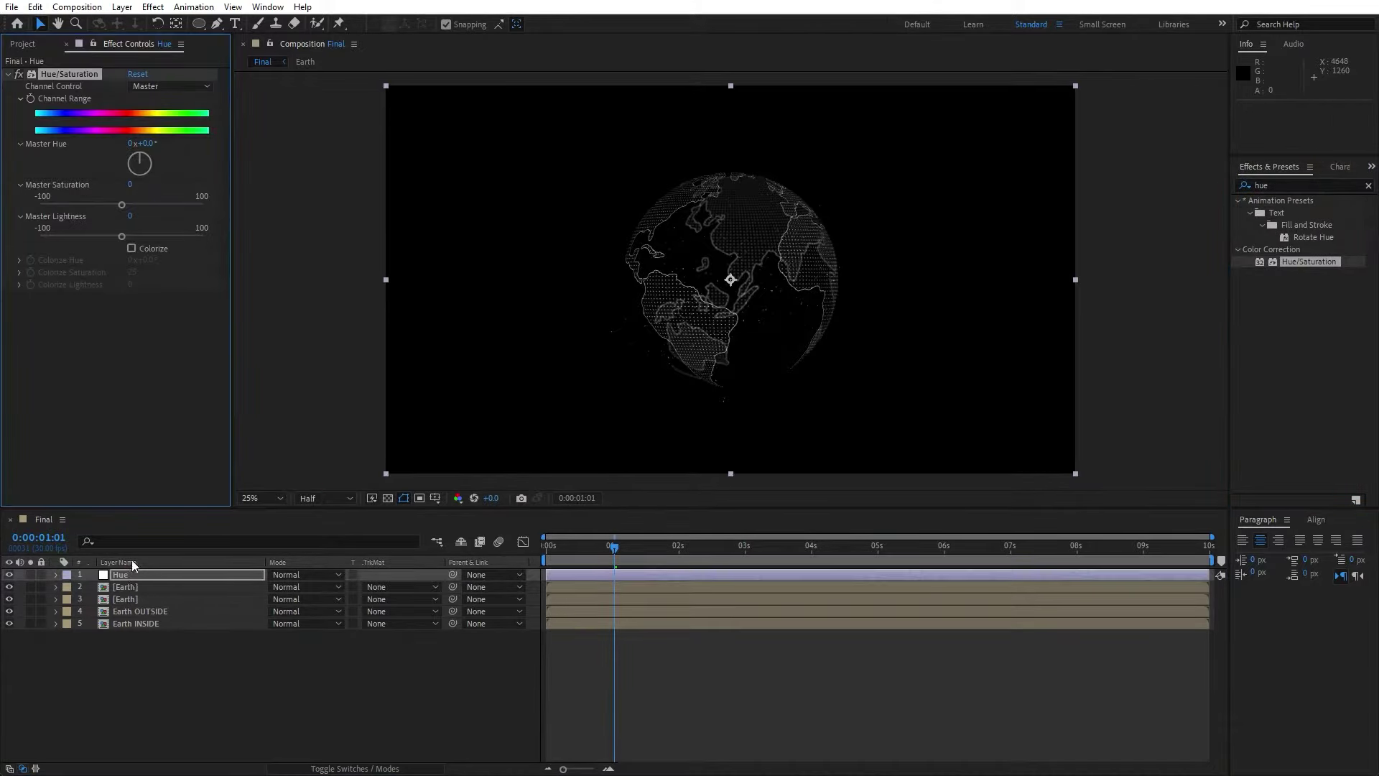
Step: Enable Colorize in Hue/Saturation and set its hue to 140°, saturation to 100 and lightness to -50
left_click(135, 248)
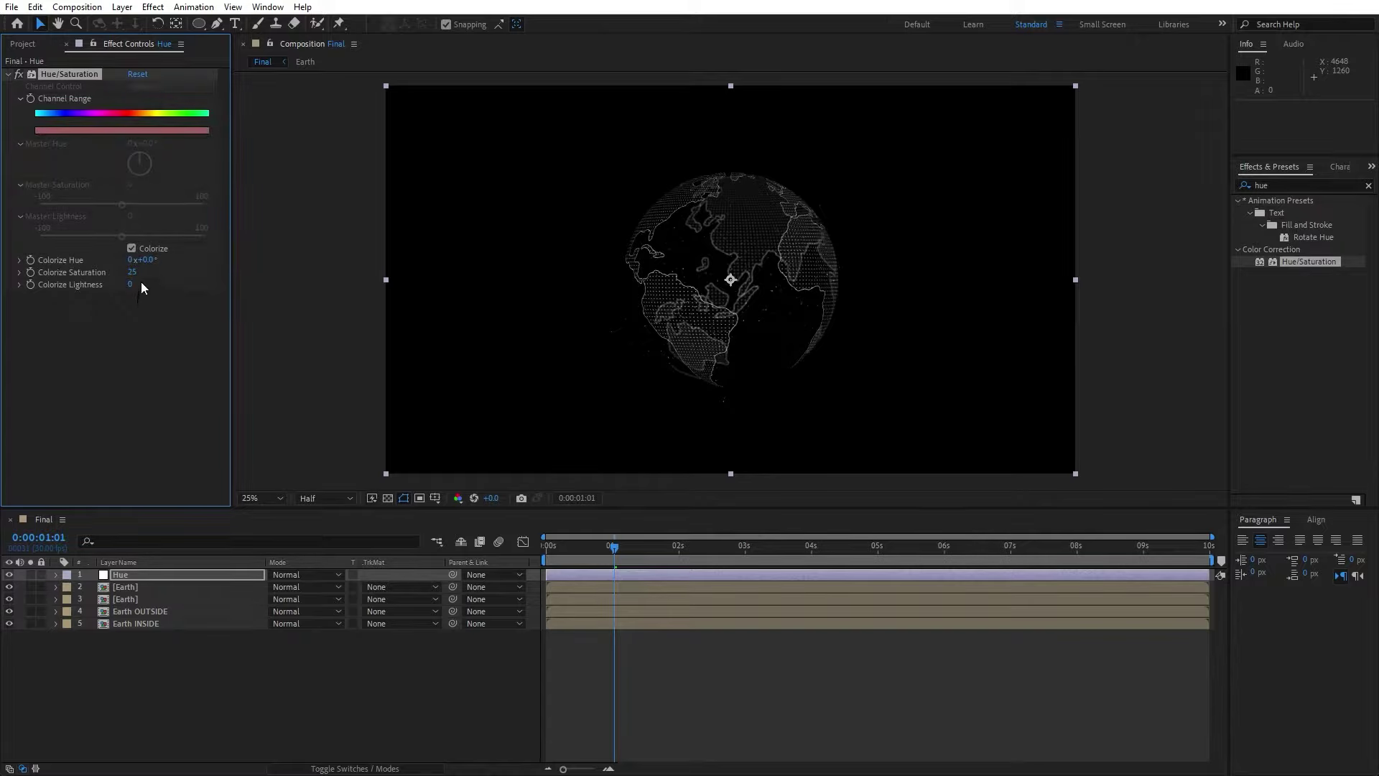
left_click(145, 260)
type("140")
key("Return")
left_click(132, 273)
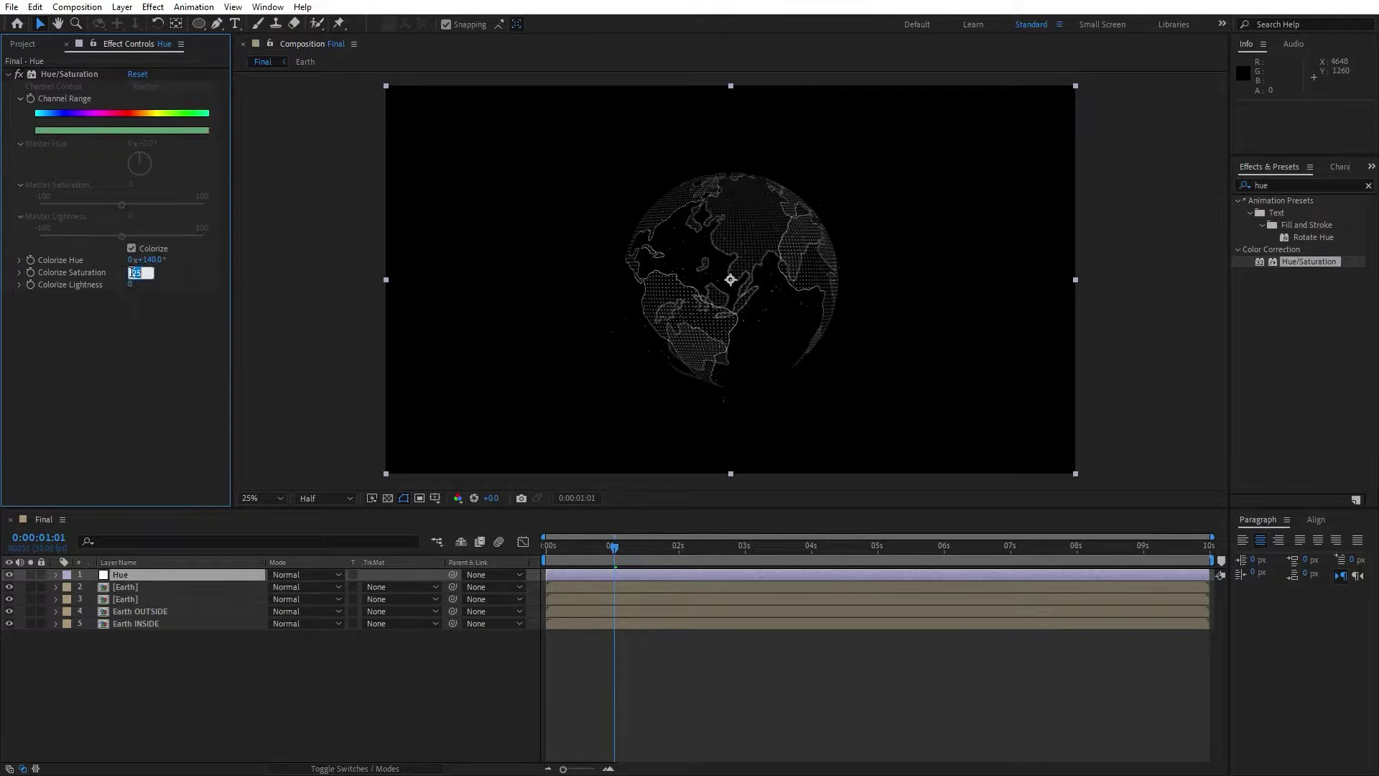
type("100")
key("Return")
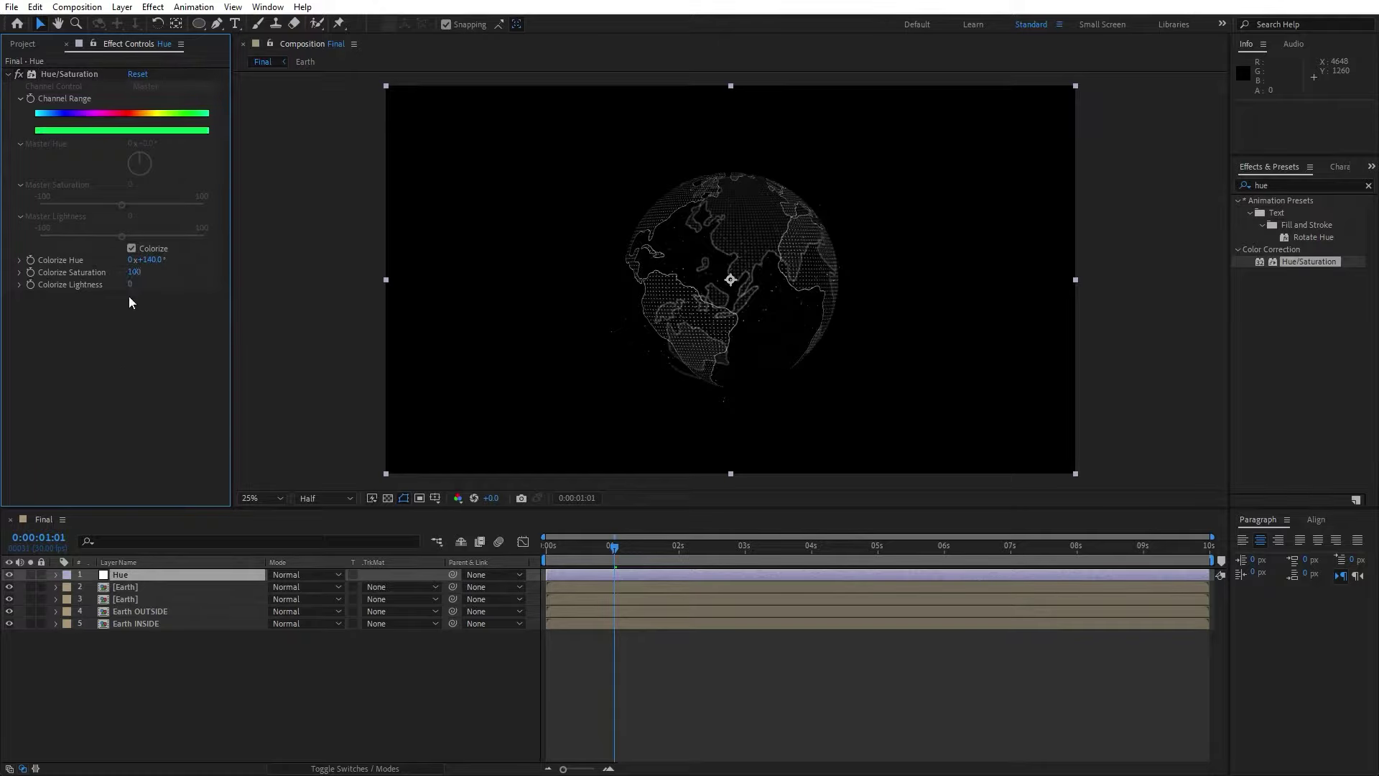
left_click(129, 285)
type("-50")
key("Return")
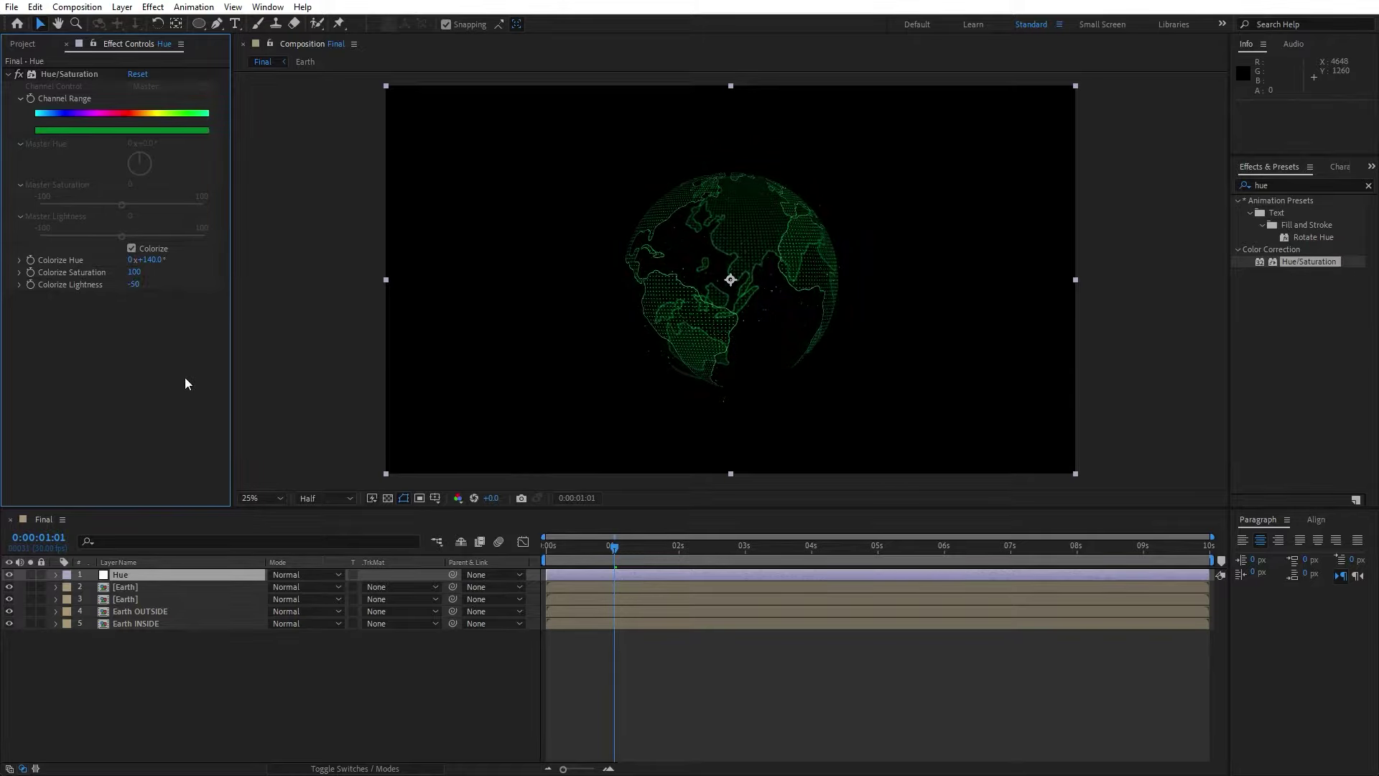
Step: Add another adjustment layer above the Hue layer and name it Glow
right_click(279, 685)
mouse_move(331, 506)
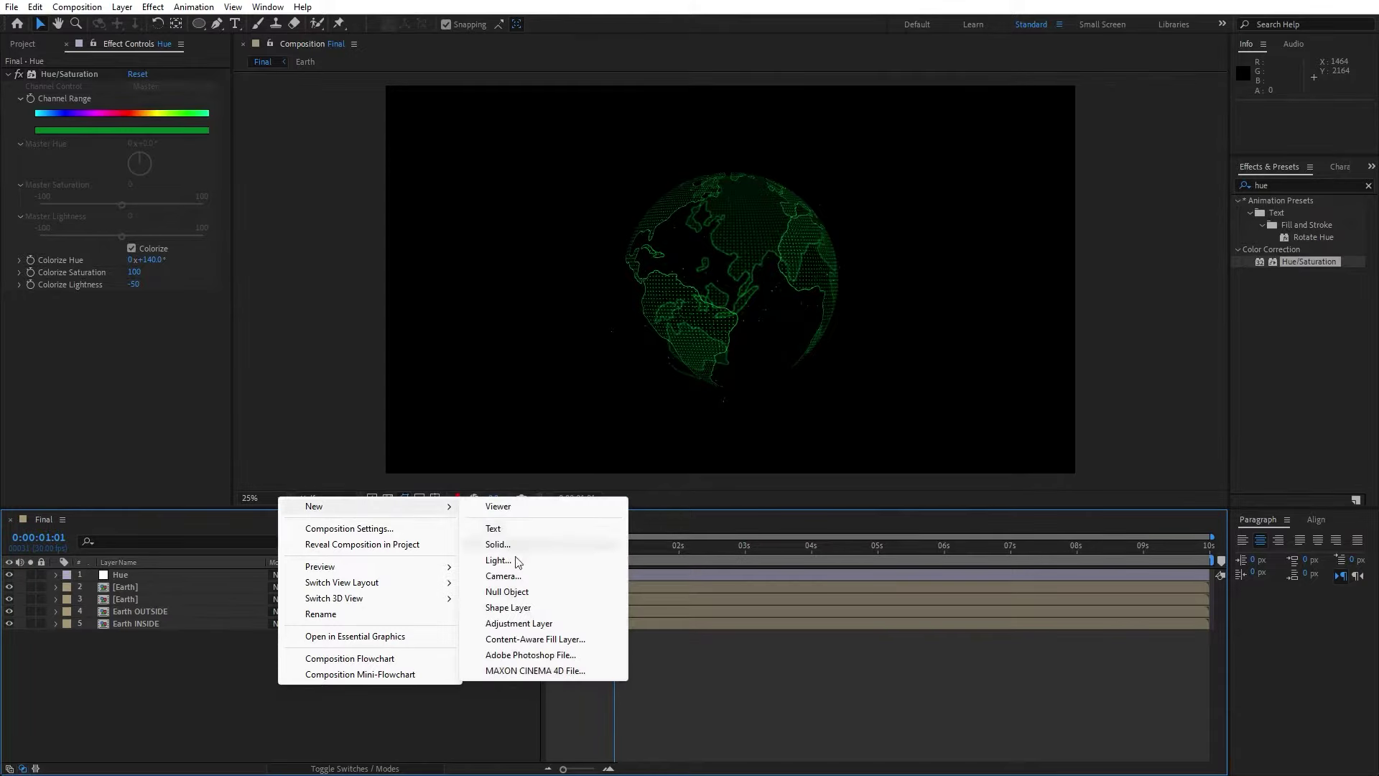
left_click(538, 623)
key("Return")
type("Glow")
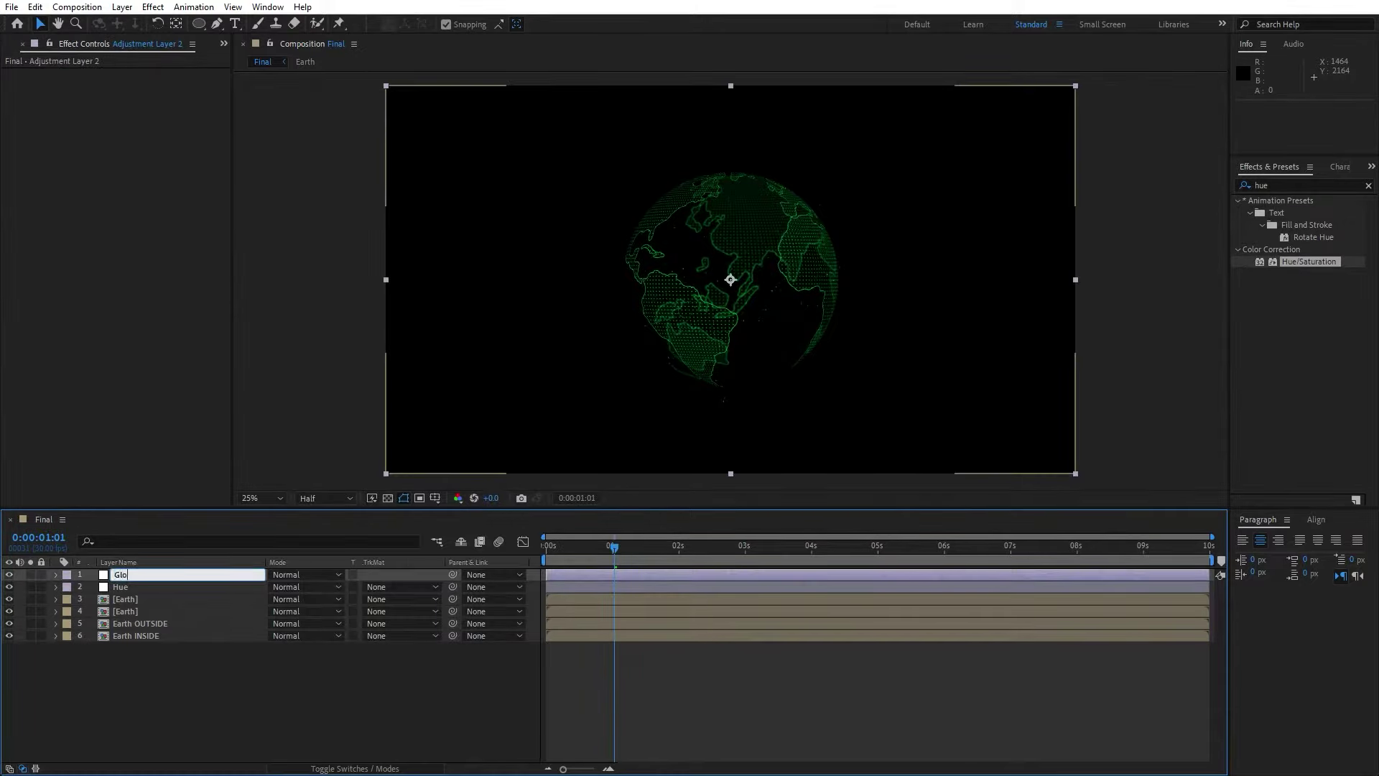
Step: Find the Stylize Glow effect and apply it to the Glow adjustment layer
left_click(152, 575)
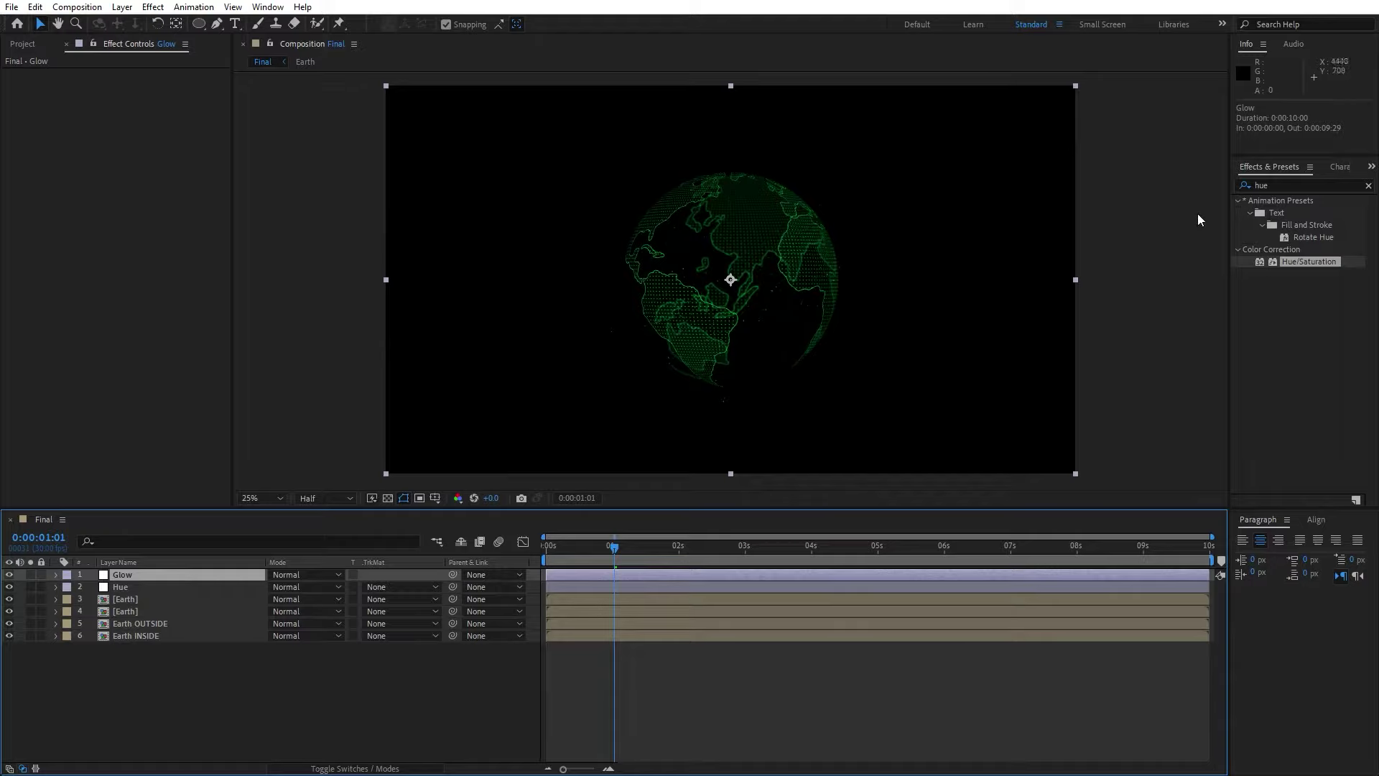
left_click(1299, 182)
type("glow")
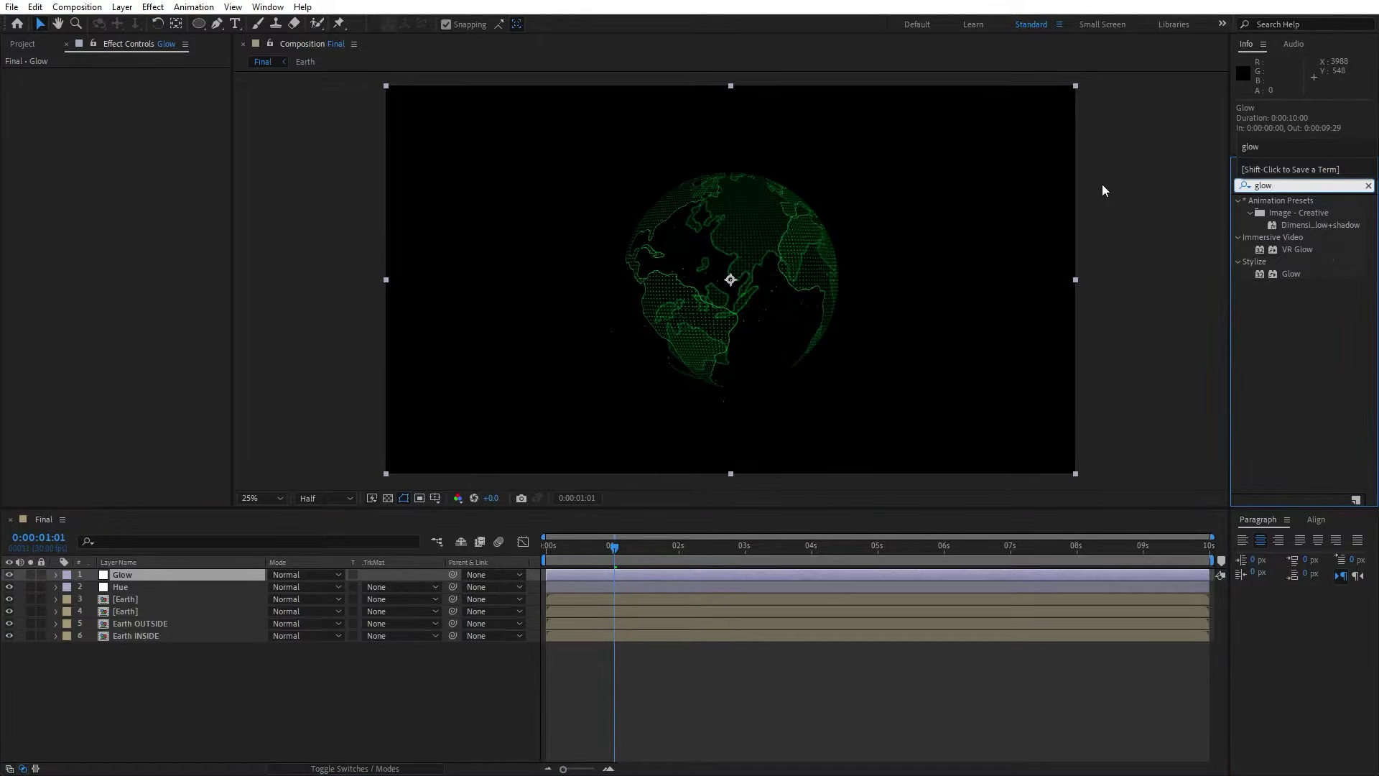
left_click_drag(1295, 273, 144, 576)
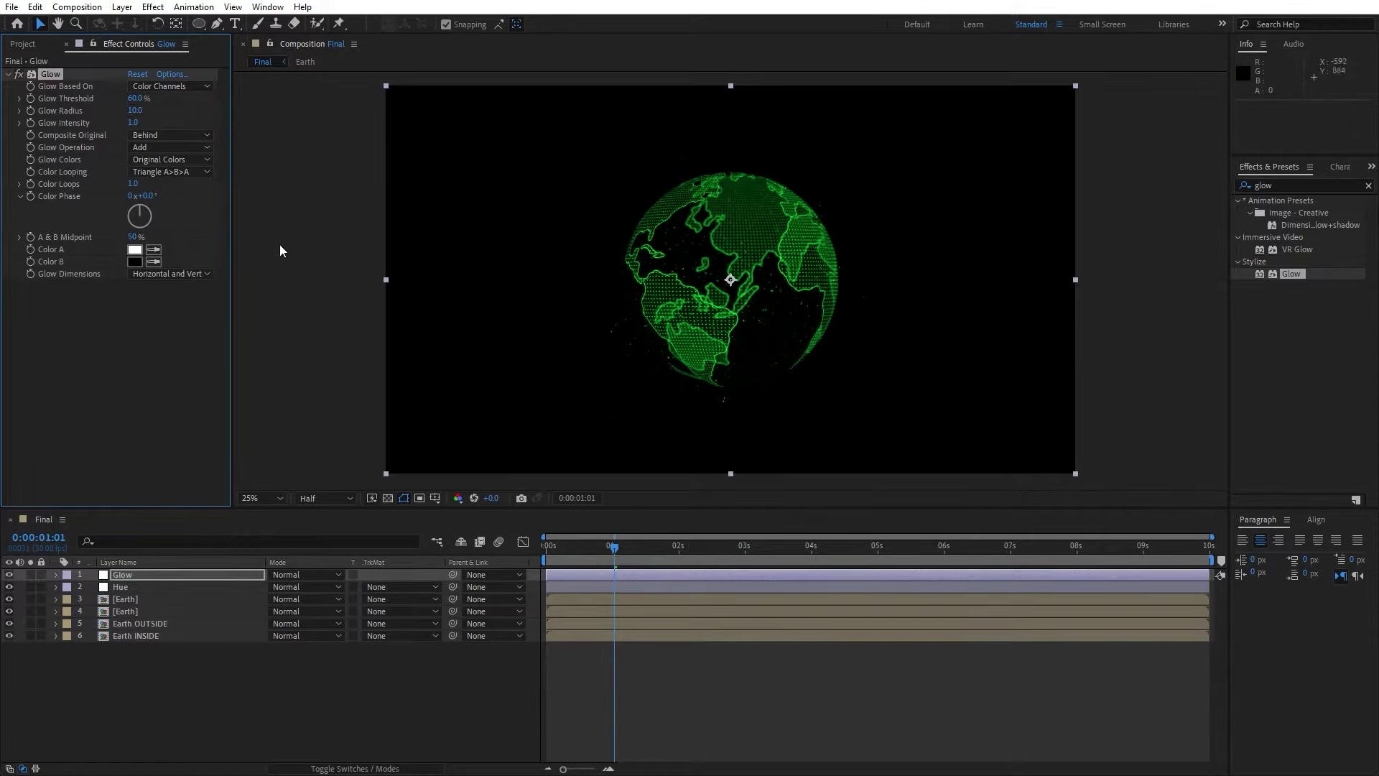
Step: Set the Glow effect's radius to 150 and scrub to 0:00:03:00 to preview the globe
key("ctrl+z")
left_click(136, 111)
type("150")
left_click(80, 331)
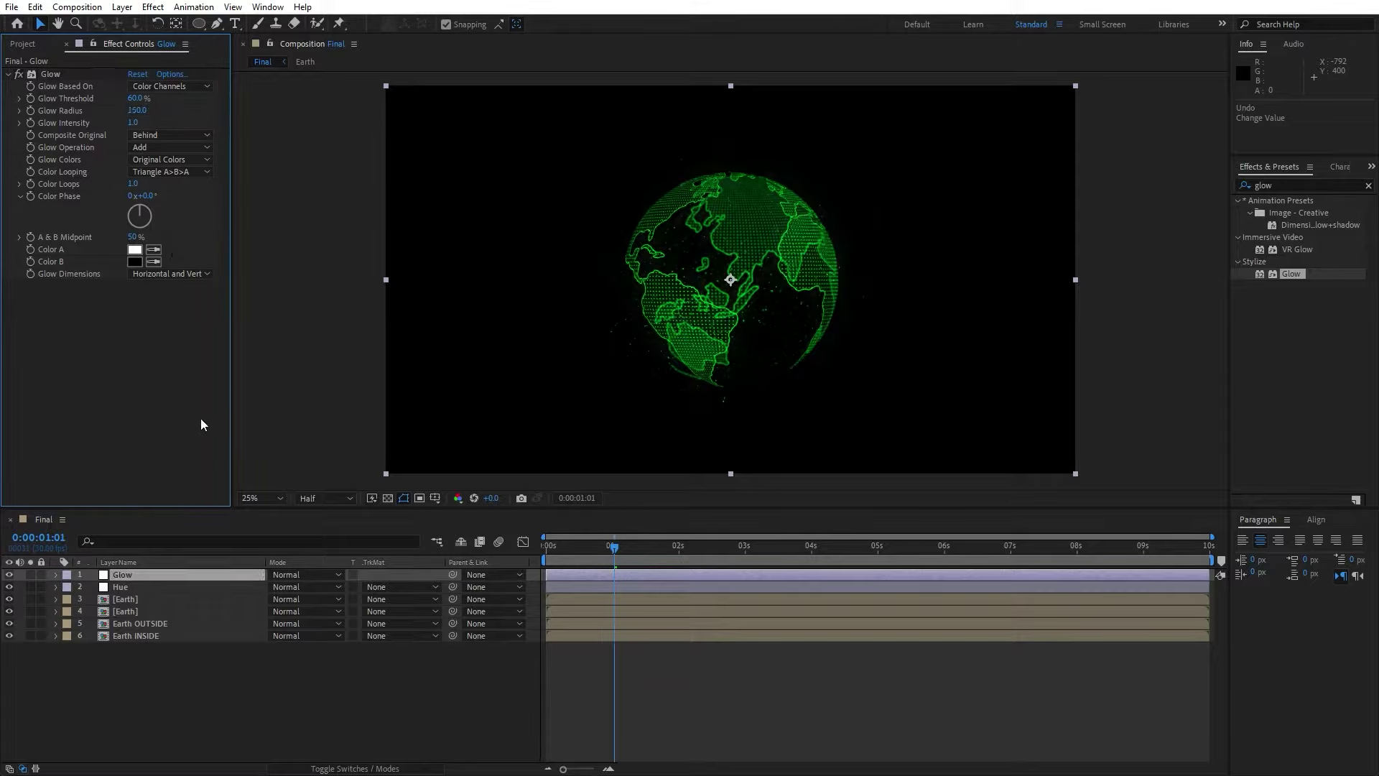
left_click_drag(601, 554, 746, 550)
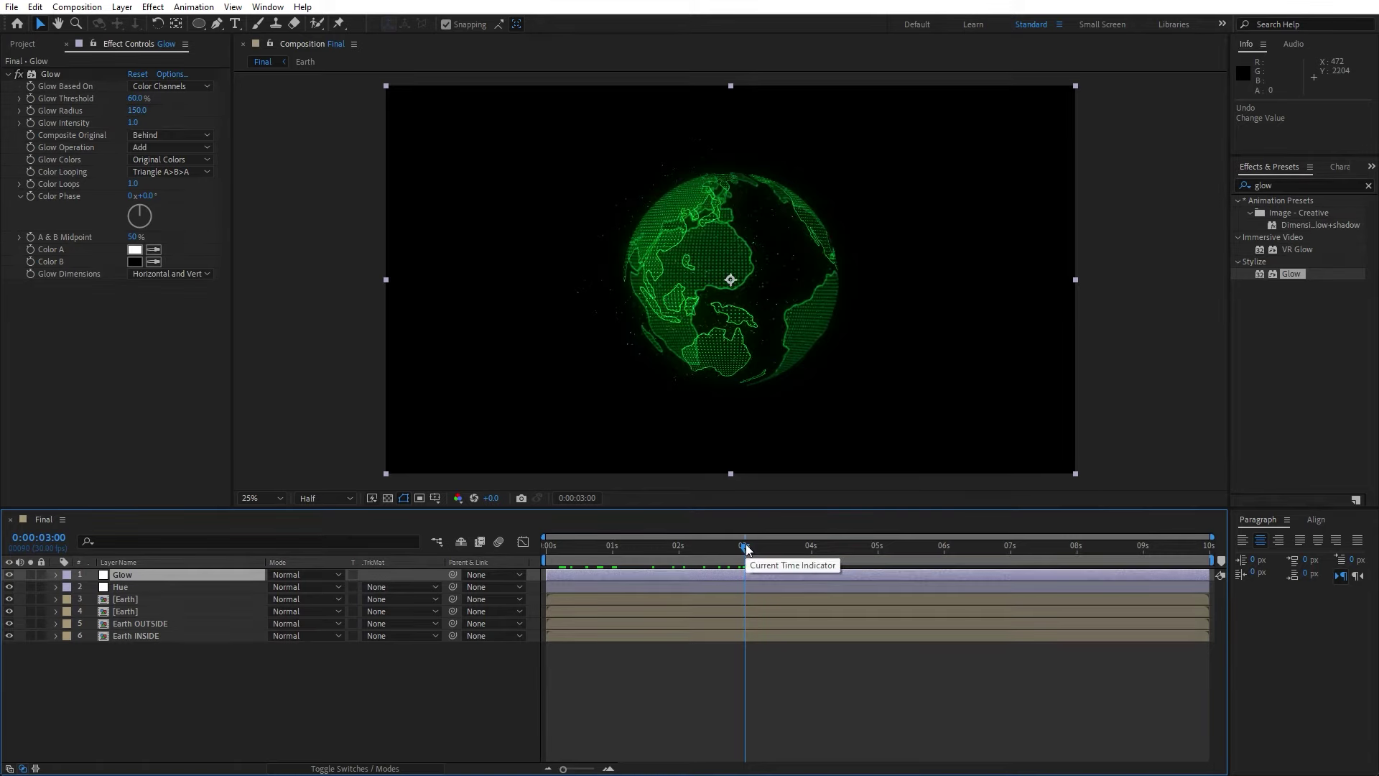
Step: Pre-compose all six layers of the Final composition into a new composition named Earth + Elements
left_click(66, 44)
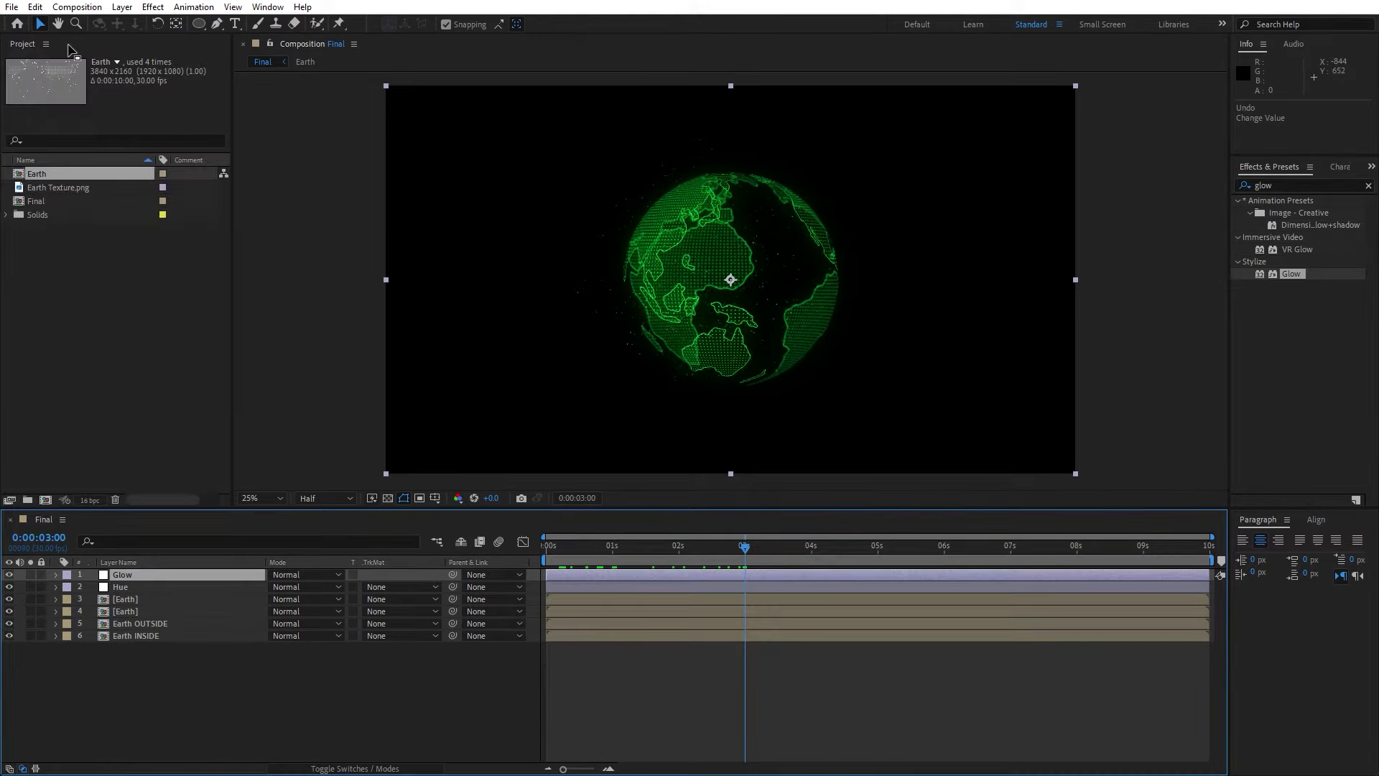
left_click(163, 701)
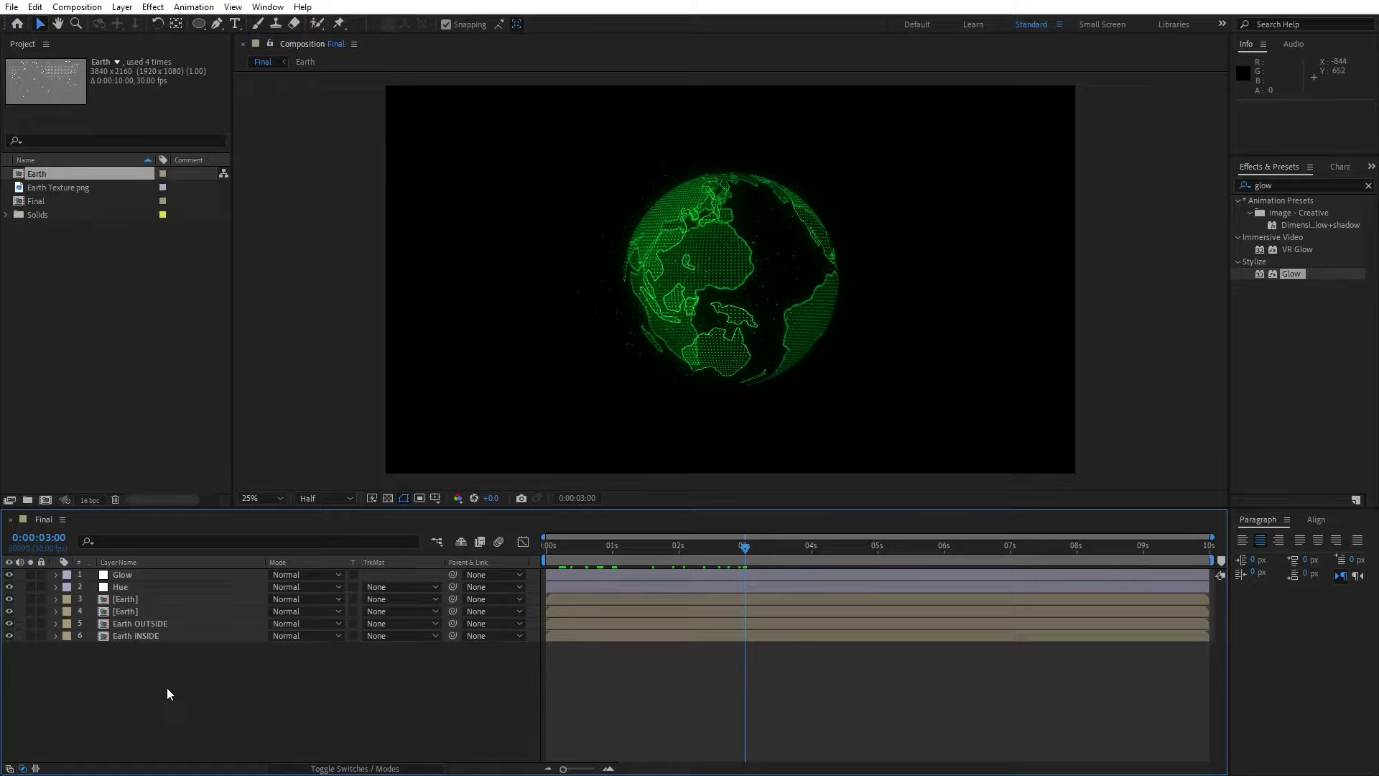
left_click_drag(258, 706, 93, 569)
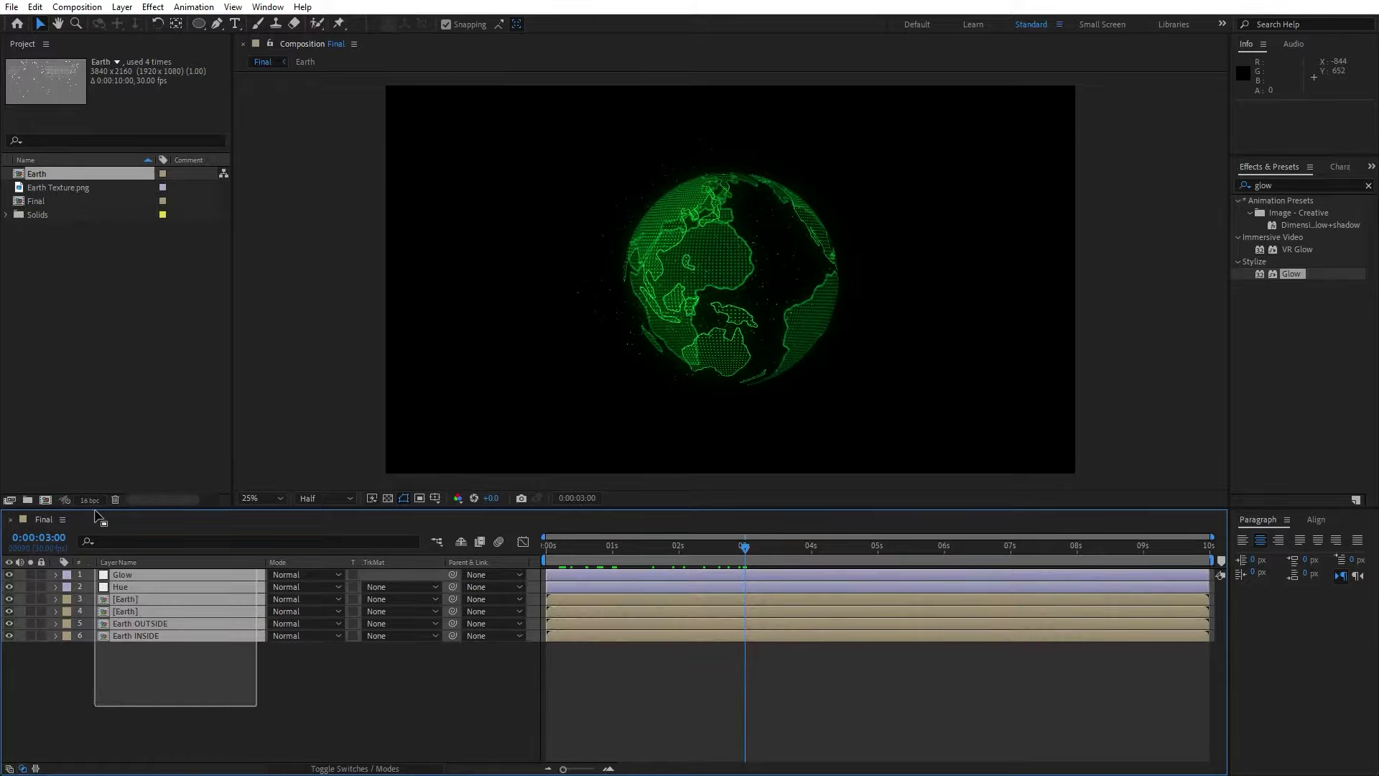
right_click(153, 630)
left_click(251, 540)
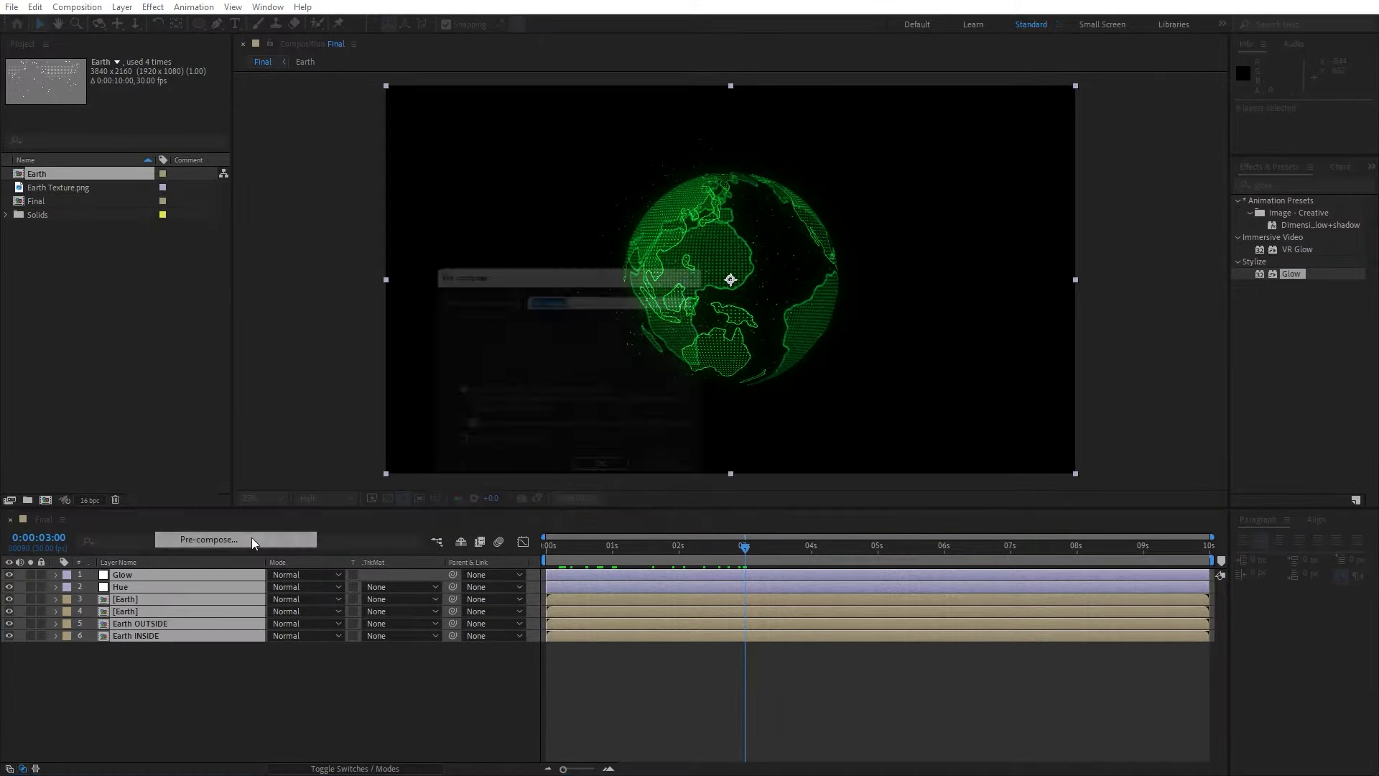
type("Earth")
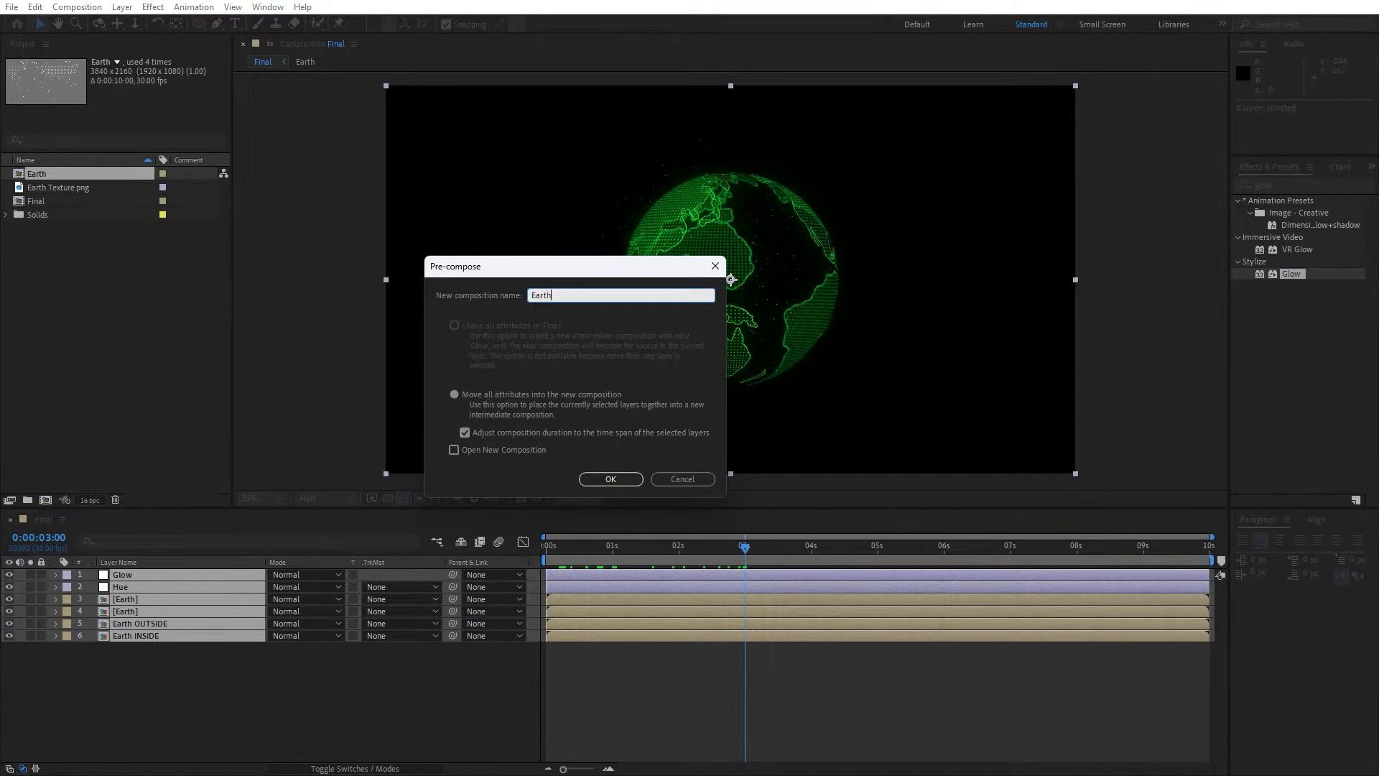
type(" + Elements")
left_click(600, 480)
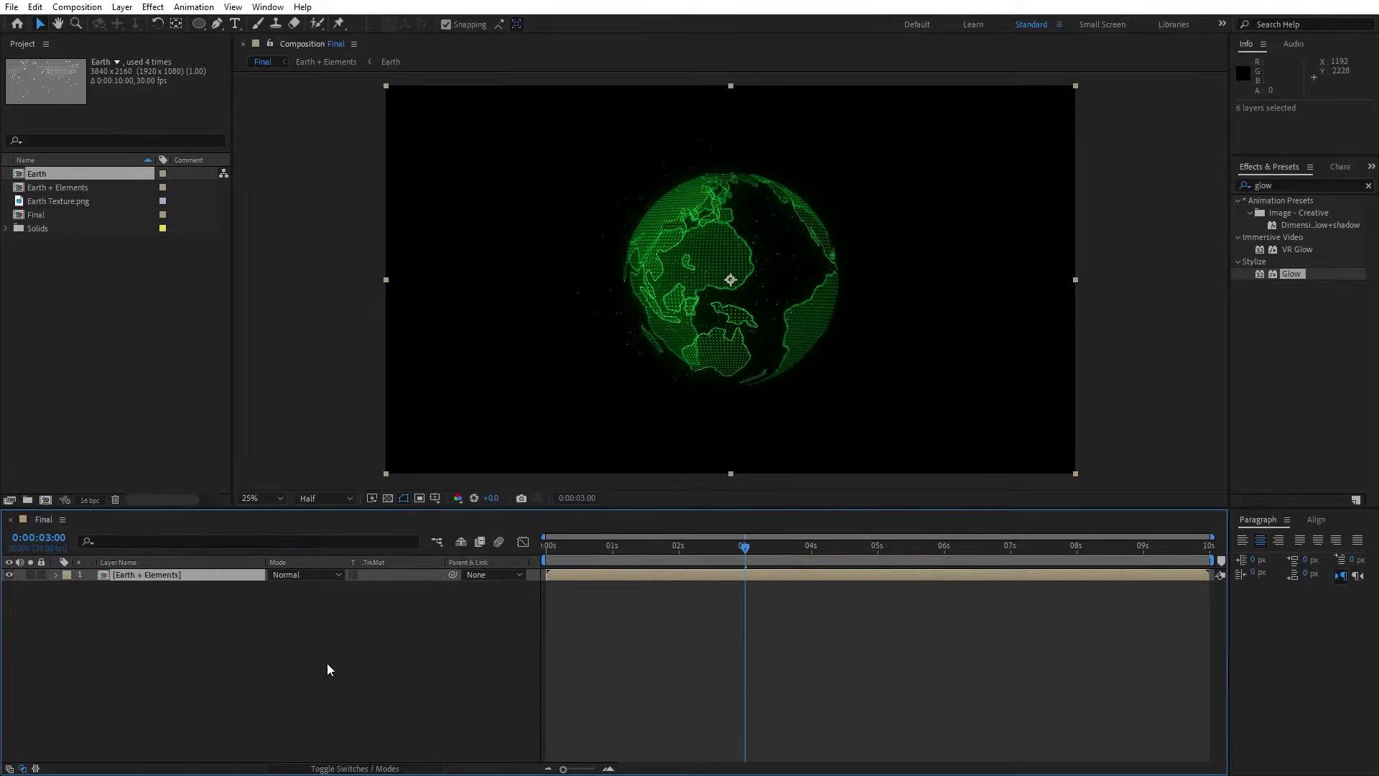
Step: Find the Tritone effect and apply it to the Earth + Elements layer
left_click(327, 664)
left_click(163, 576)
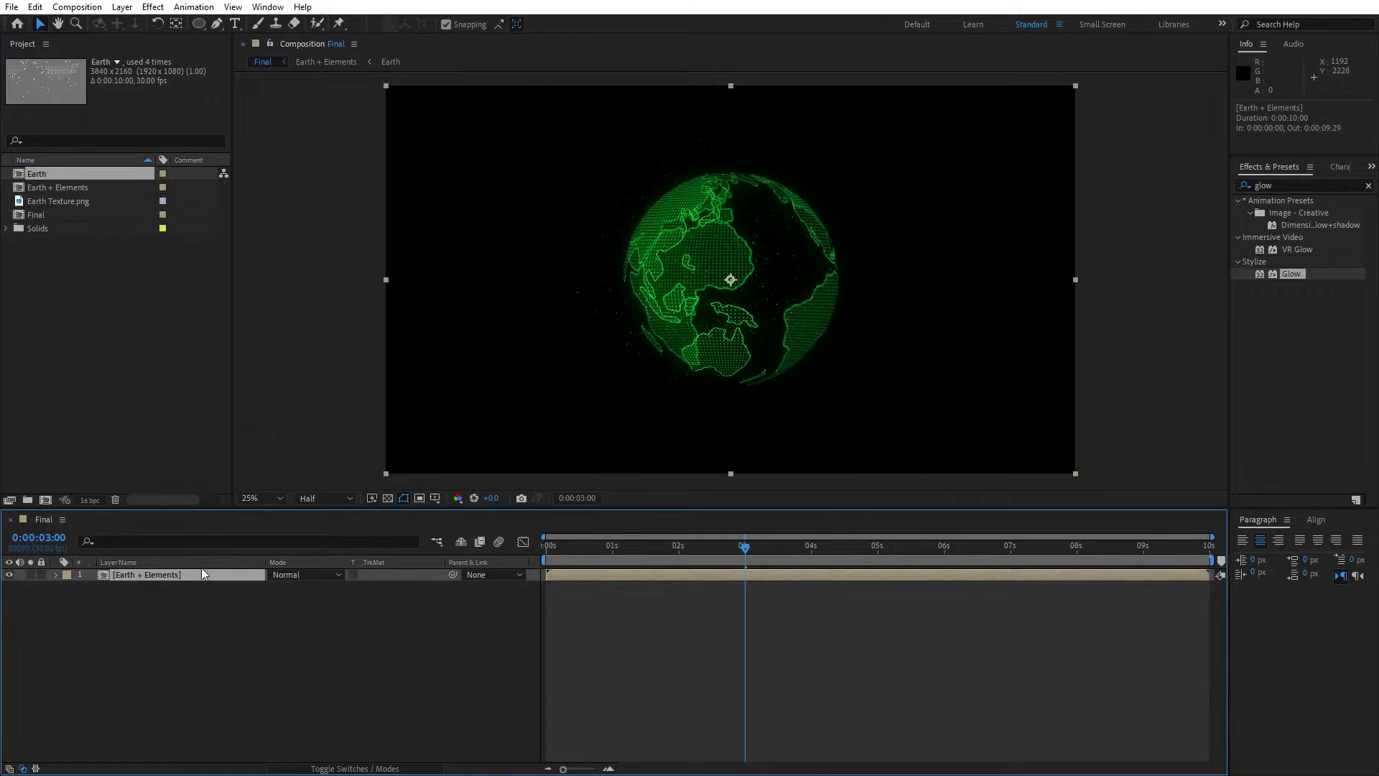
key("ctrl+5")
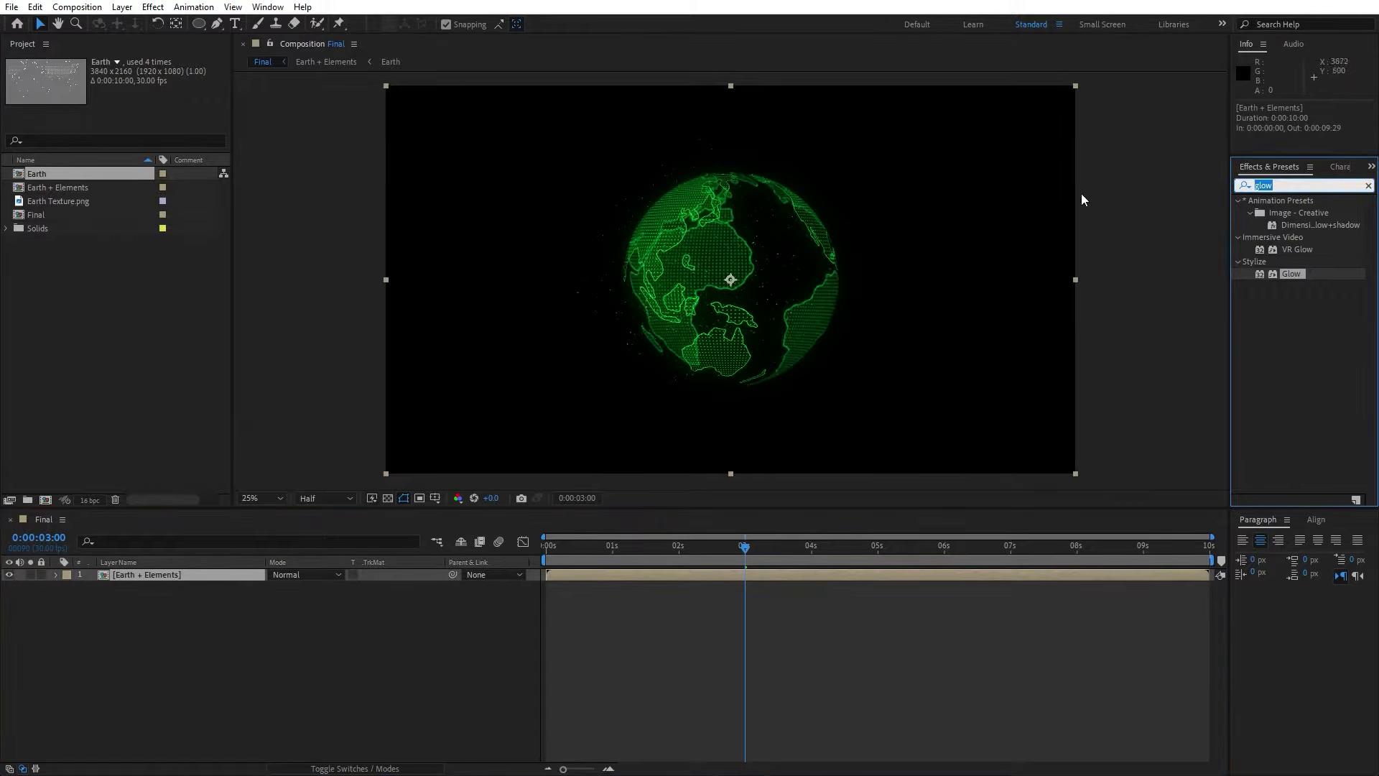
type("trito")
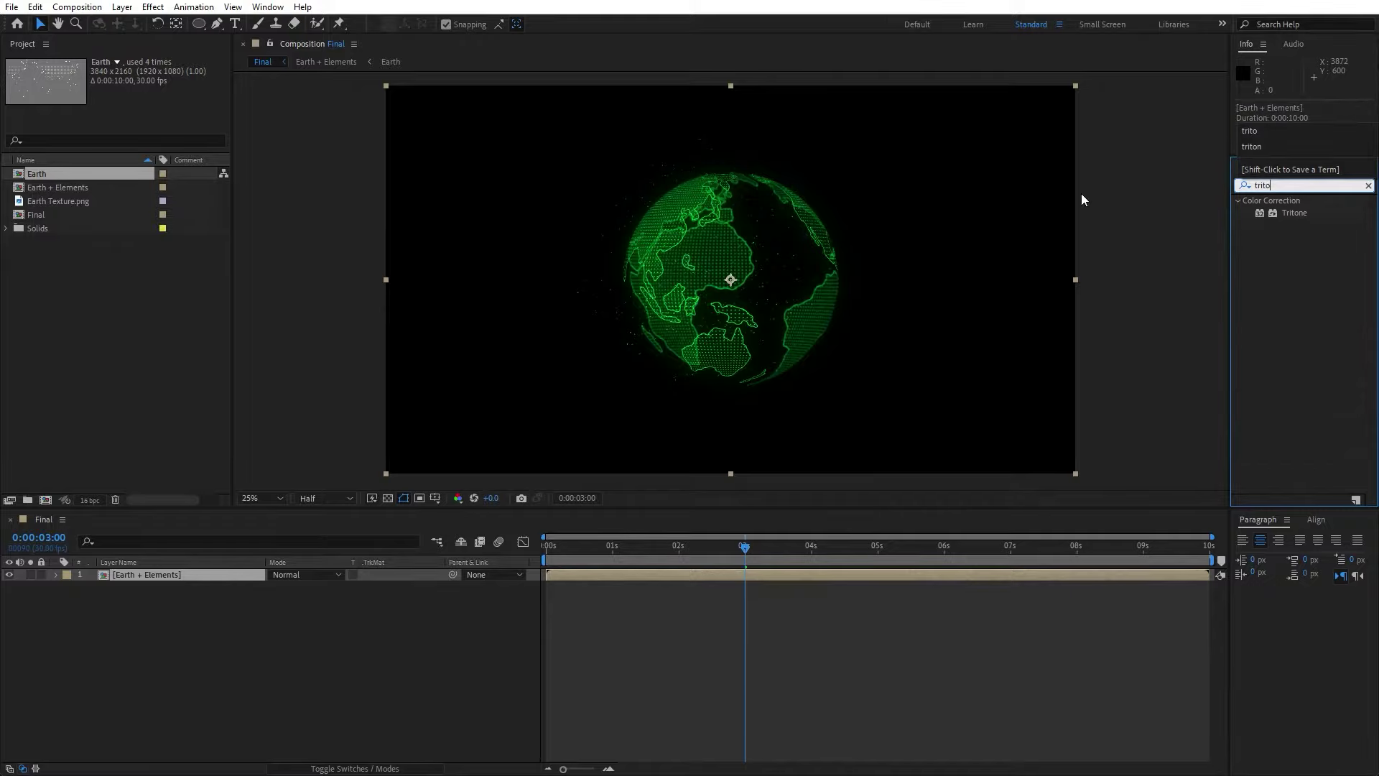
left_click_drag(1281, 212, 164, 571)
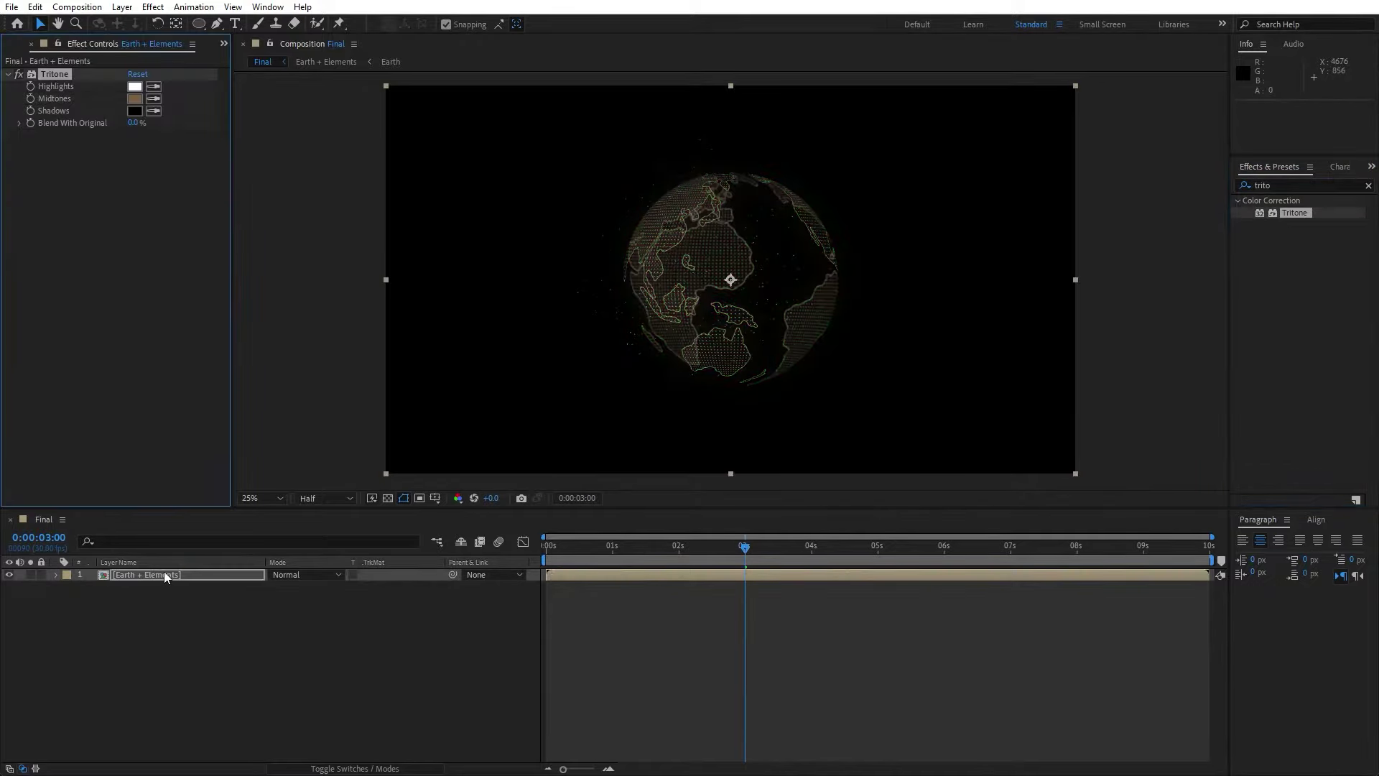
Step: Set the Tritone effect's Midtones color to pure red (FF0000)
left_click(134, 101)
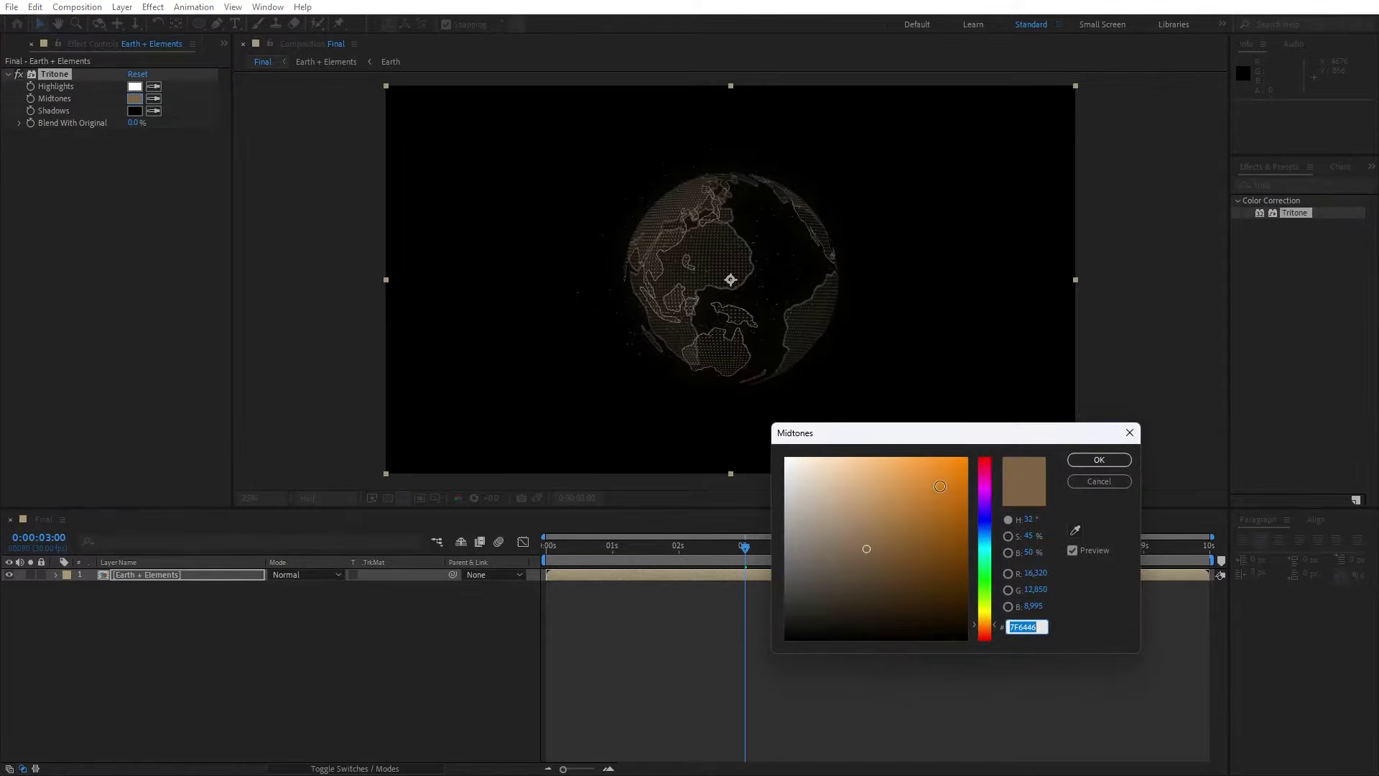
left_click_drag(984, 495, 984, 461)
mouse_move(951, 510)
left_mouse_down()
mouse_move(996, 434)
mouse_move(986, 454)
left_mouse_up()
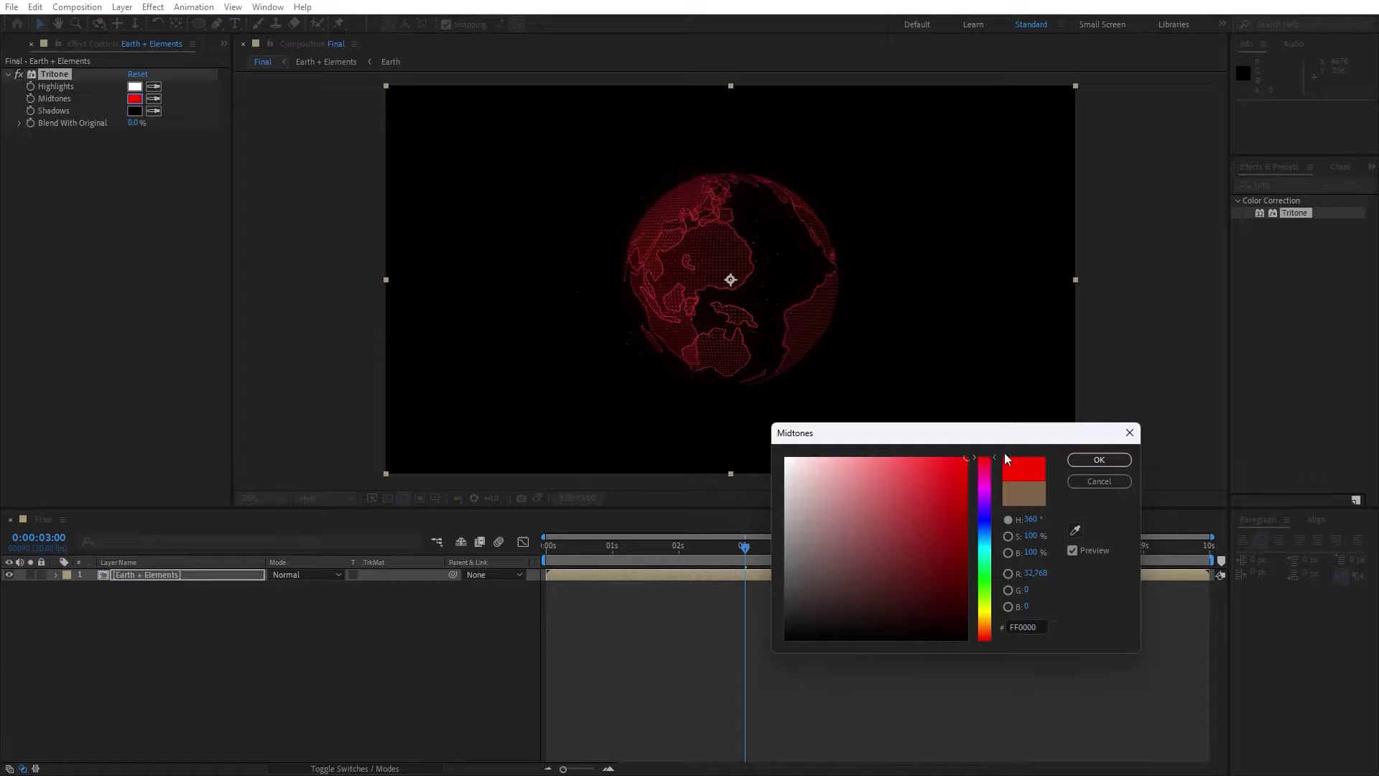
left_click(1094, 462)
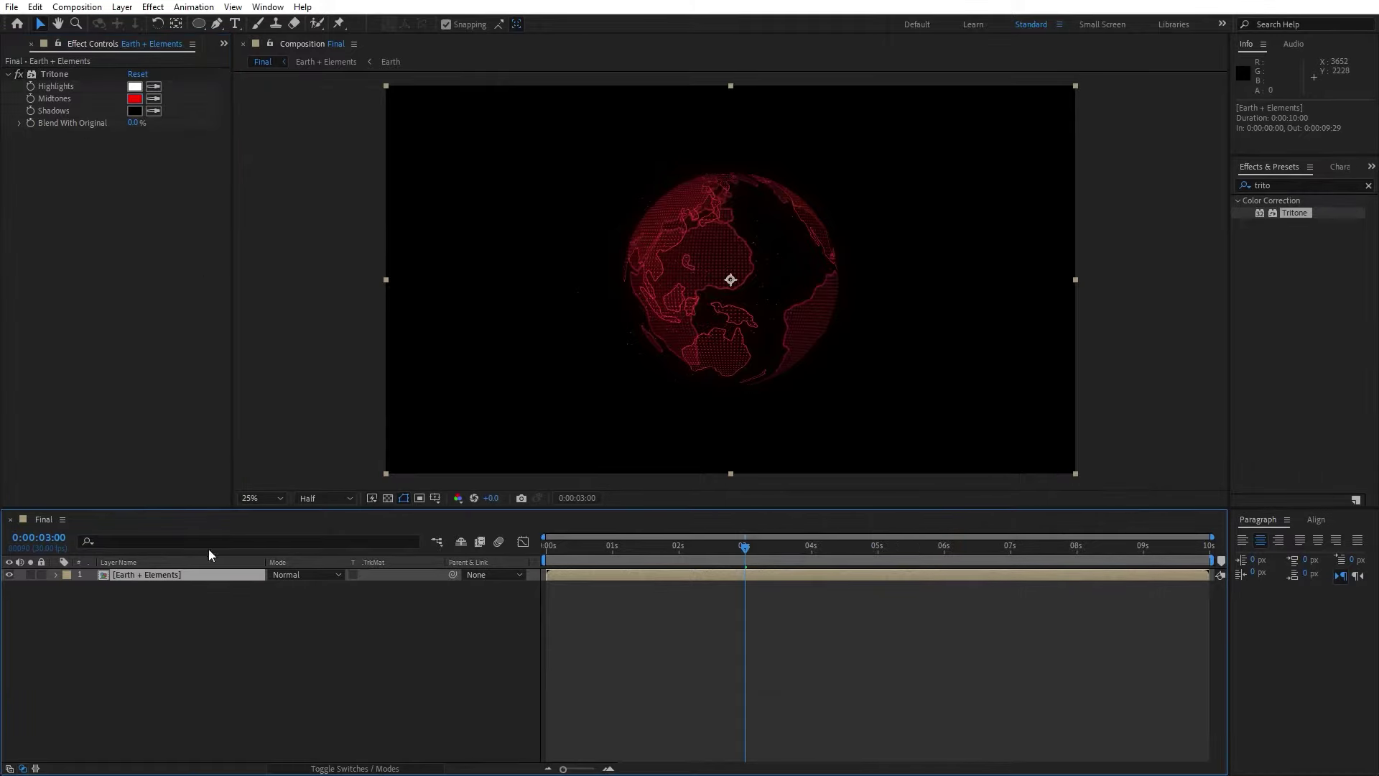
Step: Duplicate the Earth + Elements layer twice and set the scale of the bottommost of the three to 325%
key("ctrl+d")
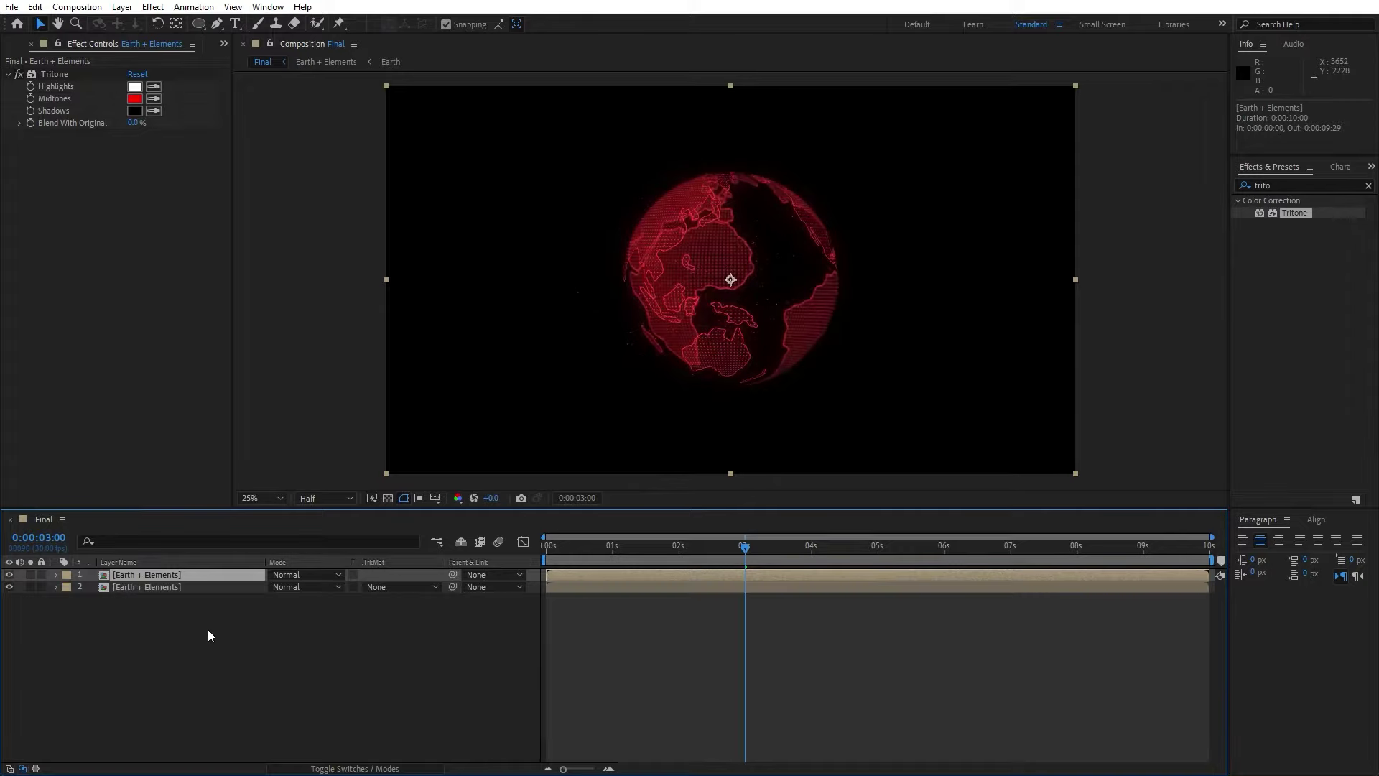
key("ctrl+d")
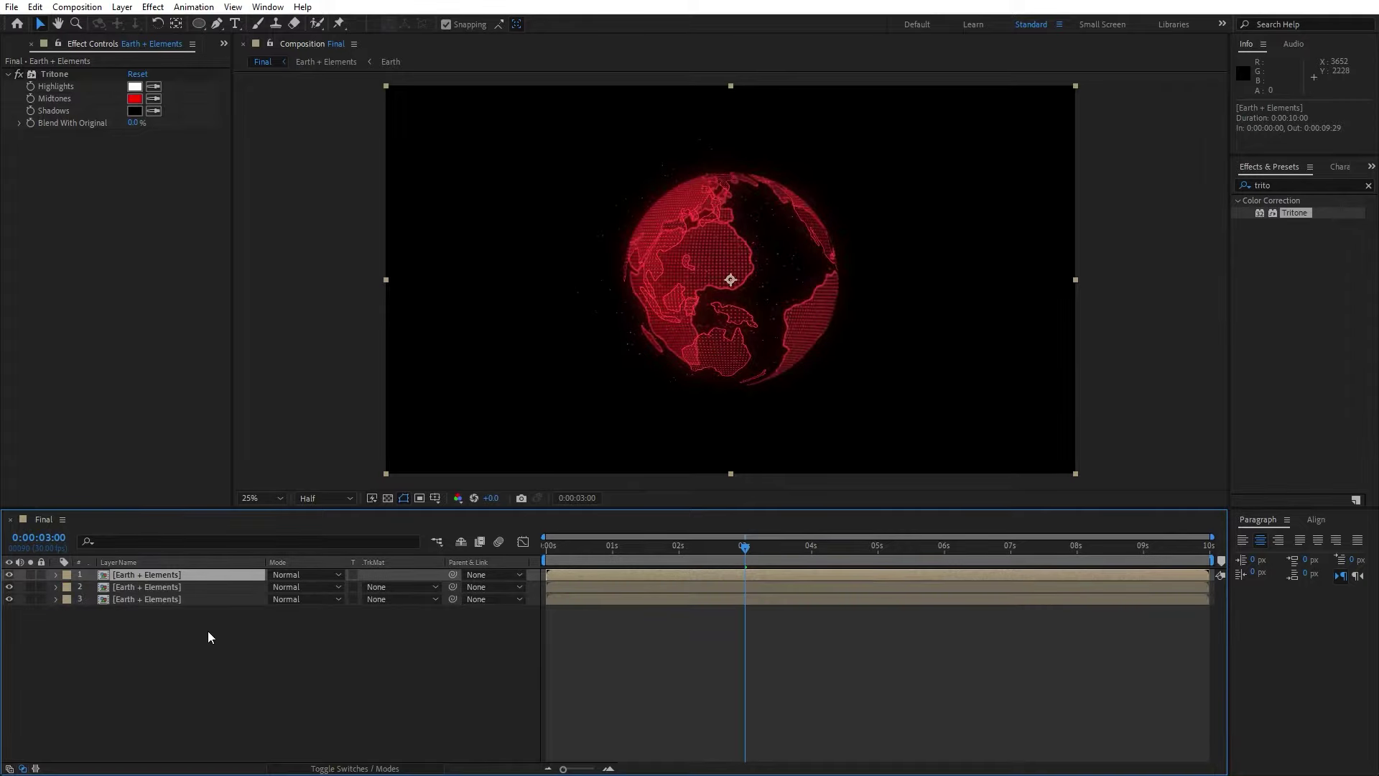
left_click(152, 599)
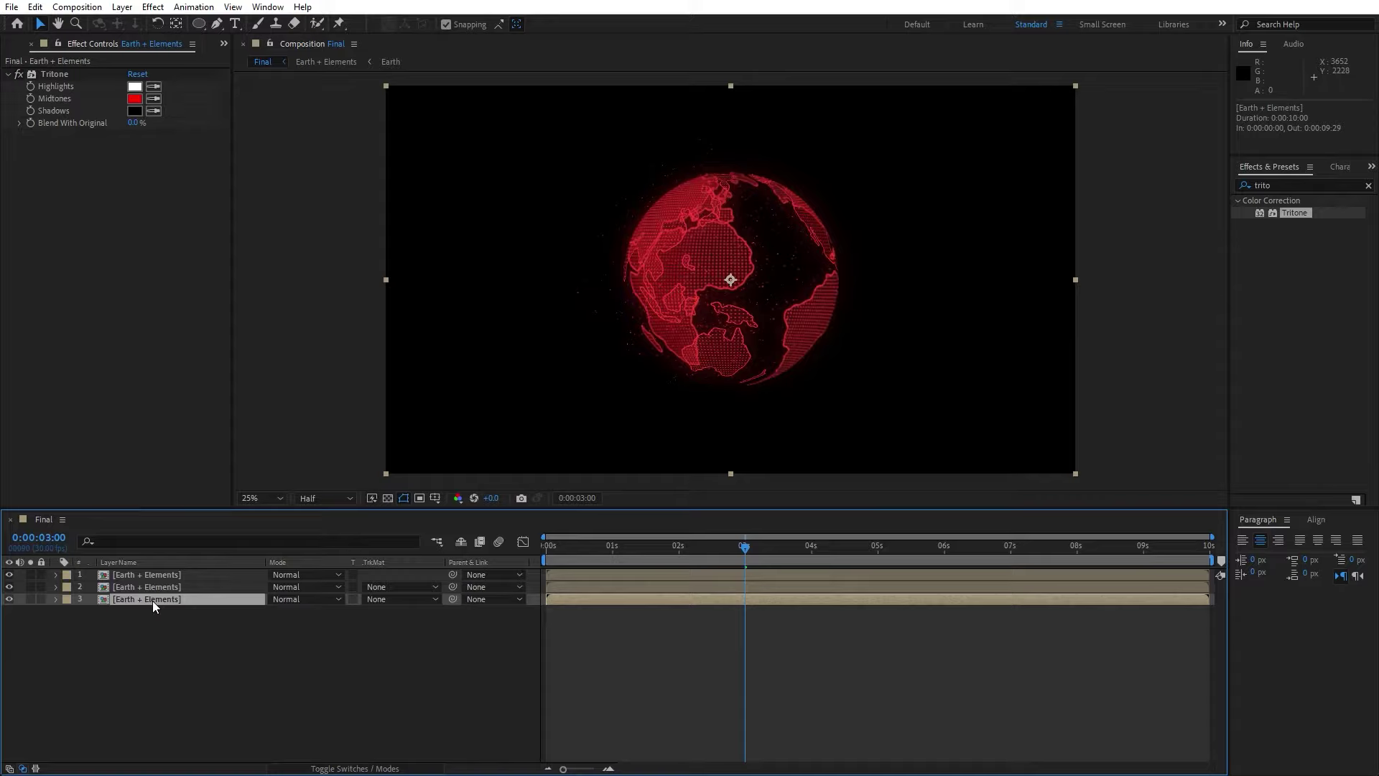
key("s")
left_click(292, 611)
type("325")
left_click(281, 686)
left_click_drag(618, 550, 759, 550)
Step: Reveal the transform properties of the bottommost Earth + Elements layer and open its Opacity value for editing
left_click(159, 603)
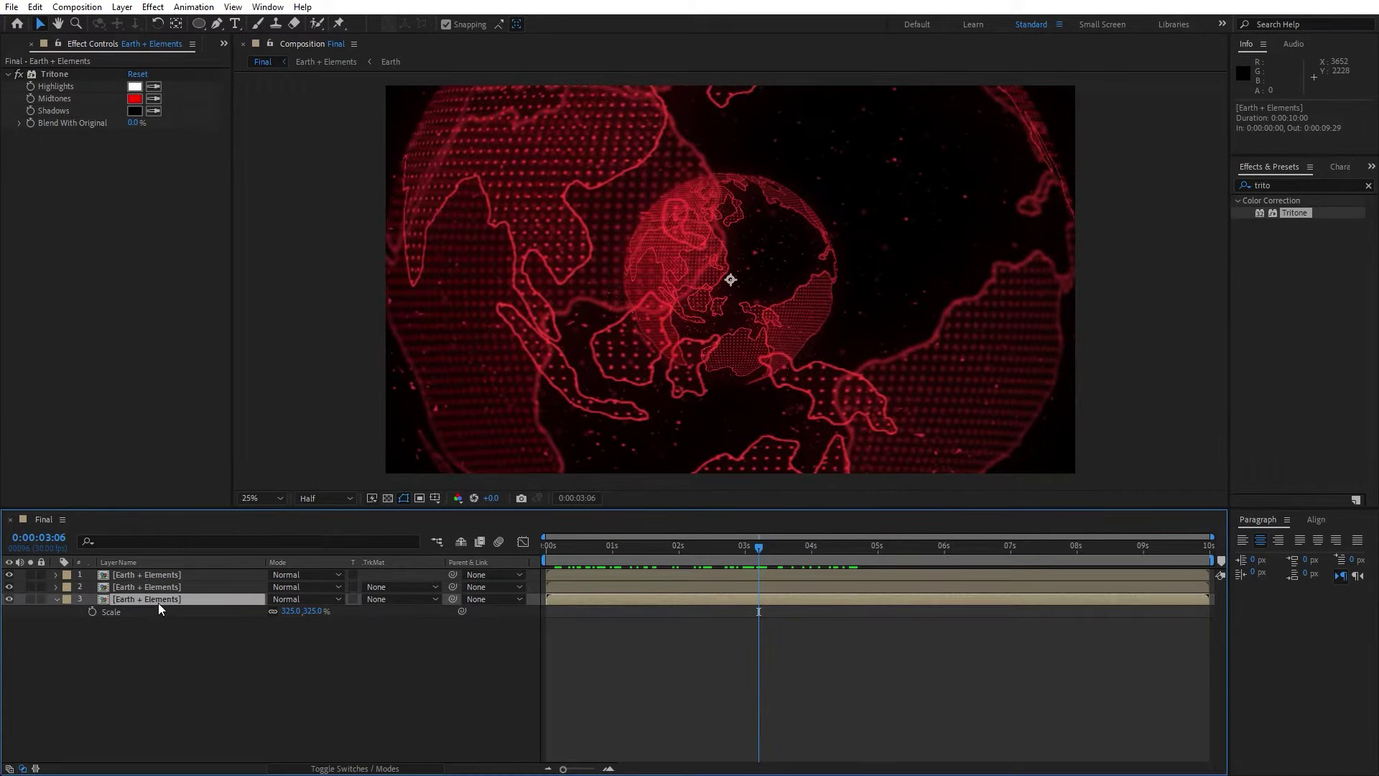
key("t")
left_click(55, 599)
left_click(55, 599)
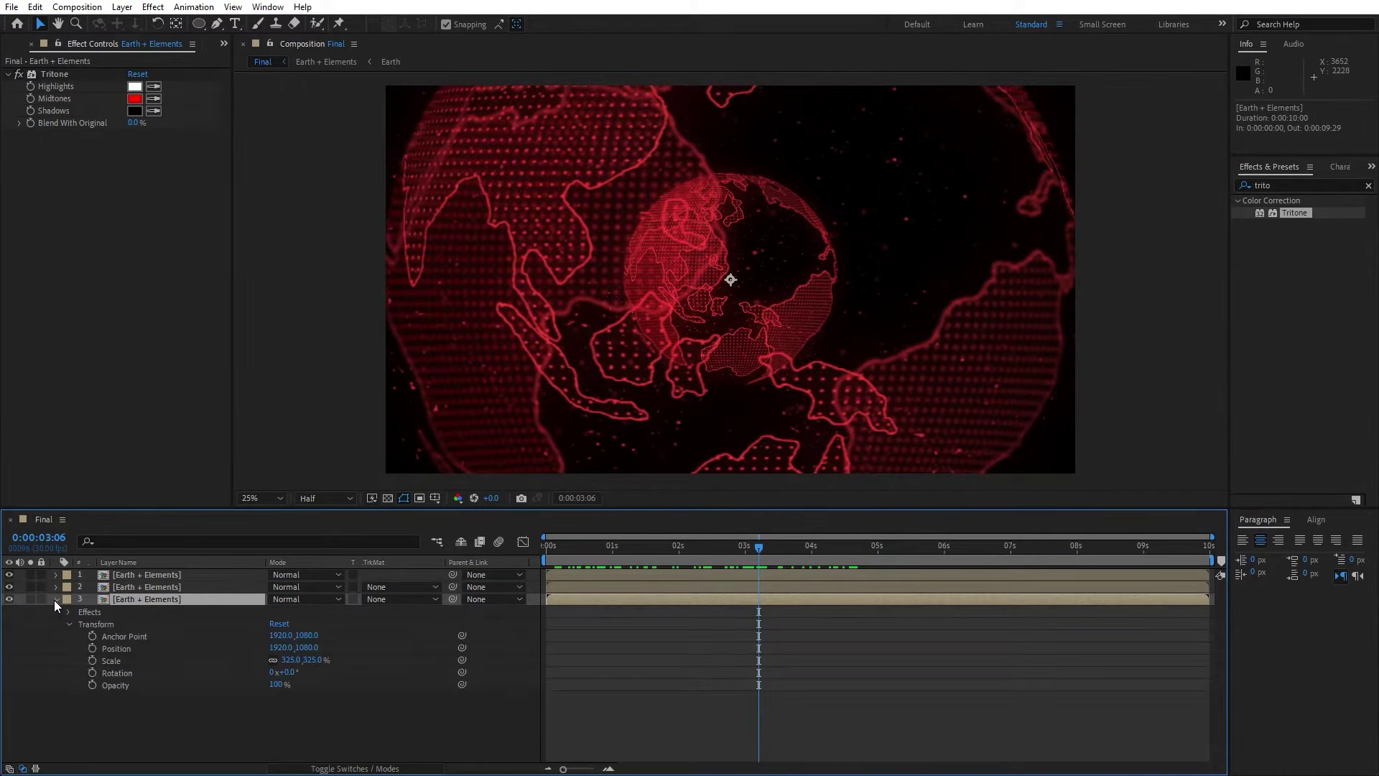
left_click(276, 686)
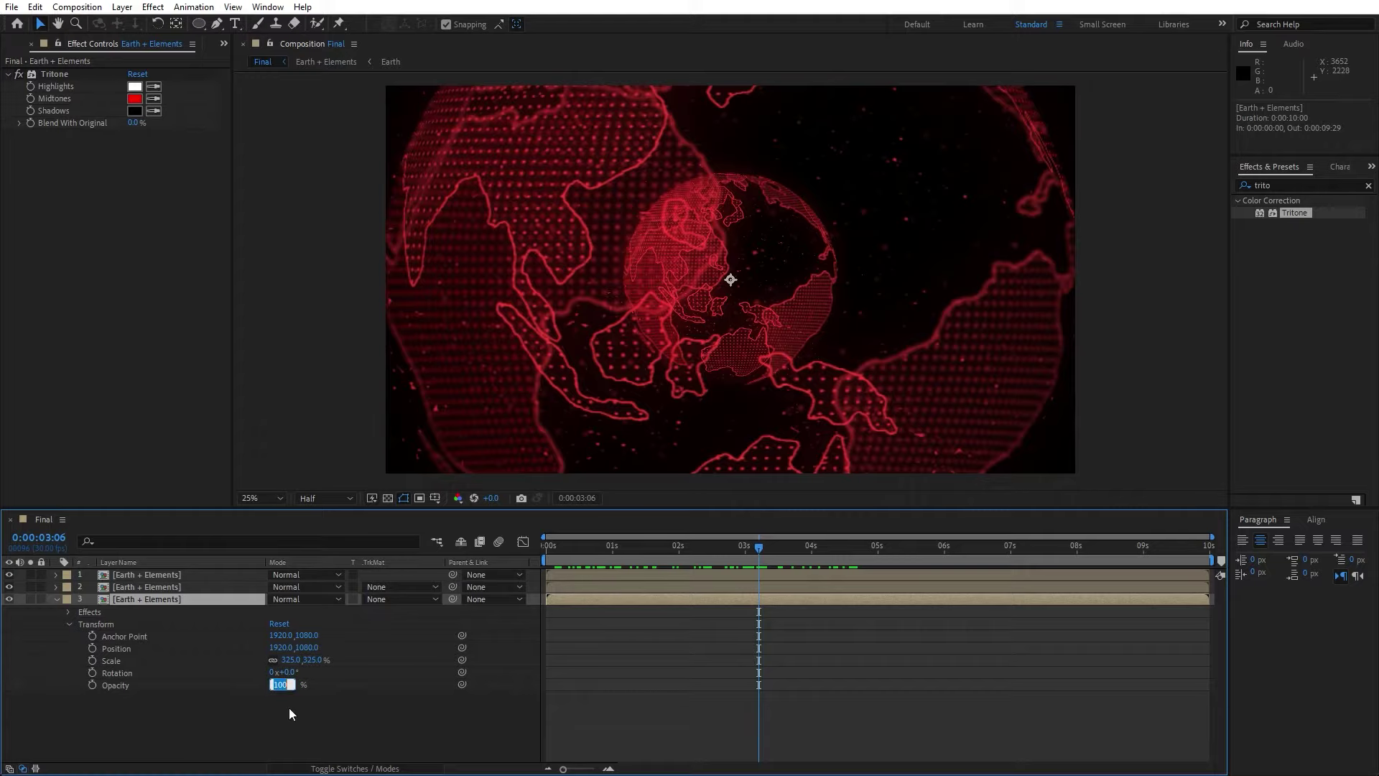
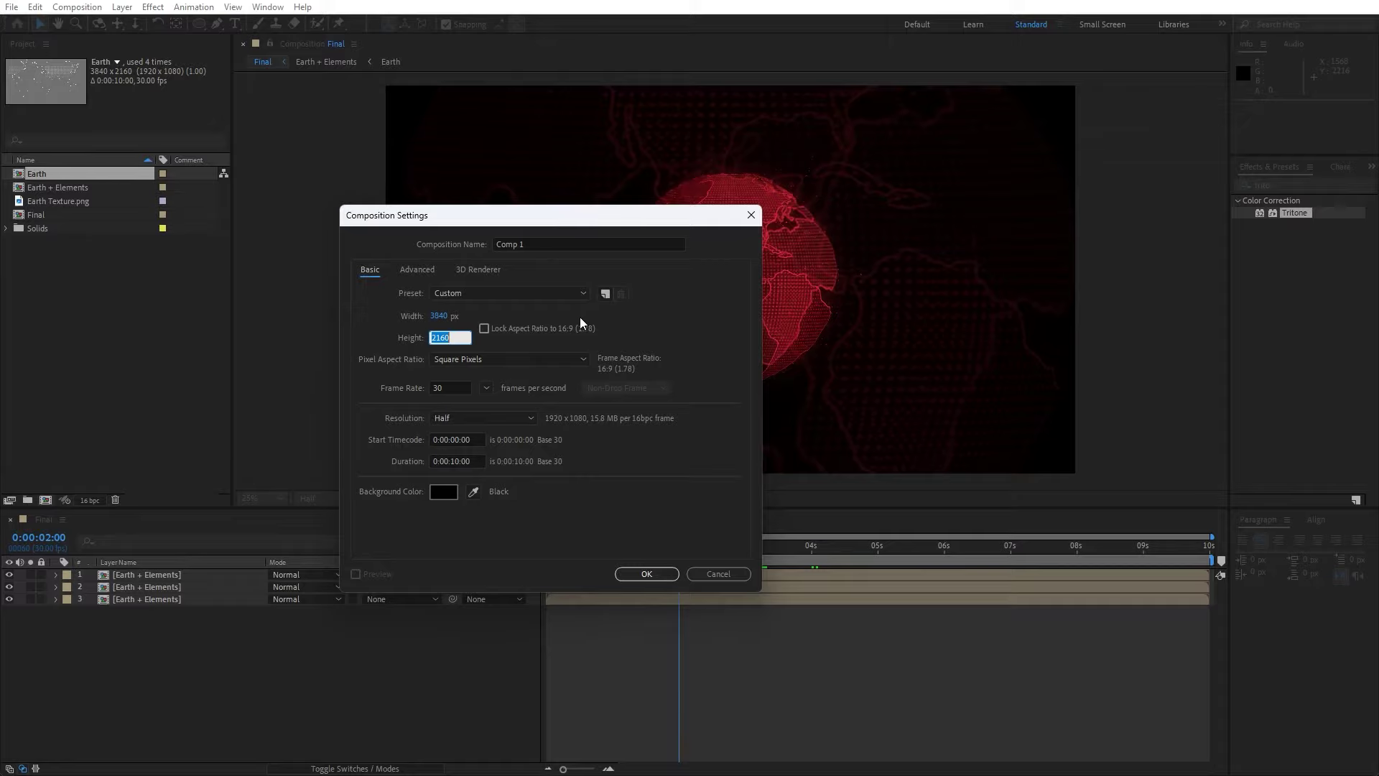
Step: Create the new composition with a height of 500 px and add the text BREAKING NEWS to it
type("500")
key("Return")
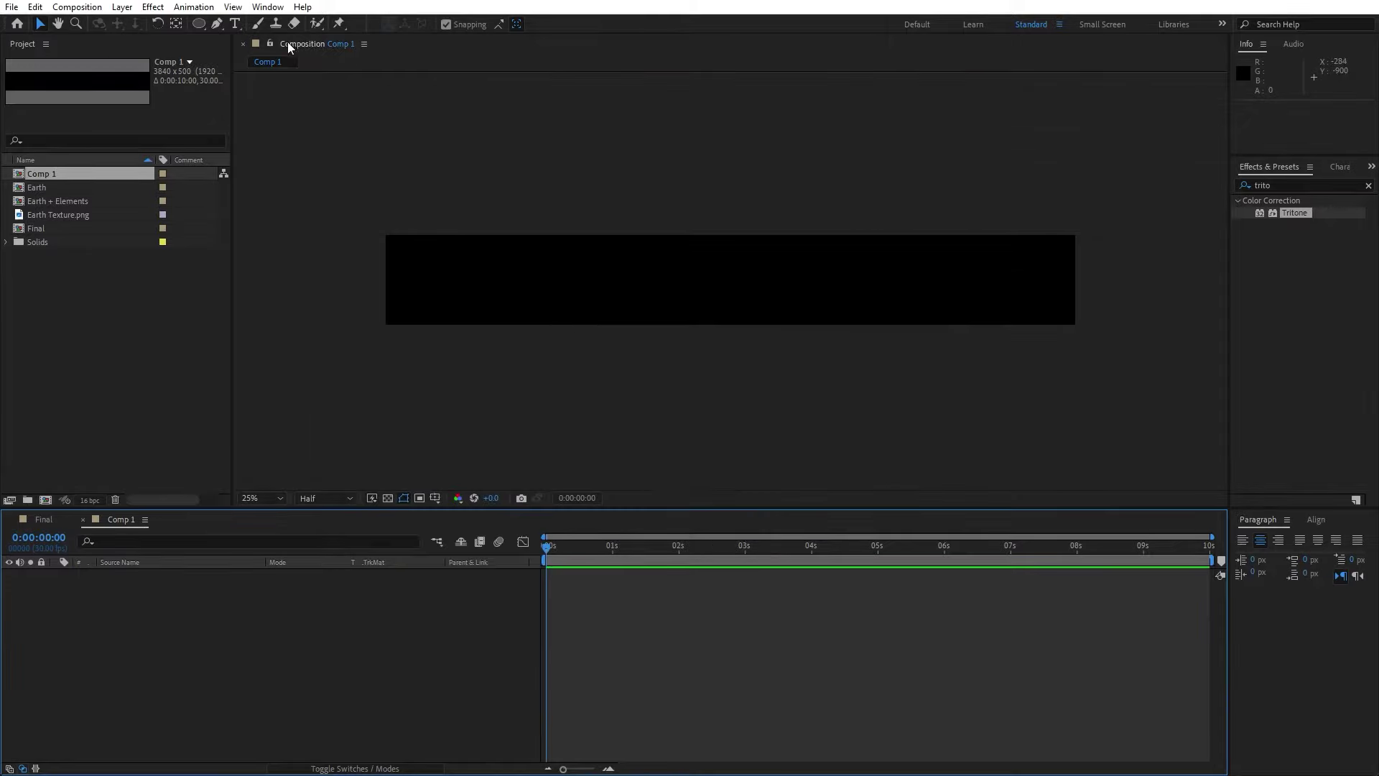
left_click(234, 25)
left_click(683, 285)
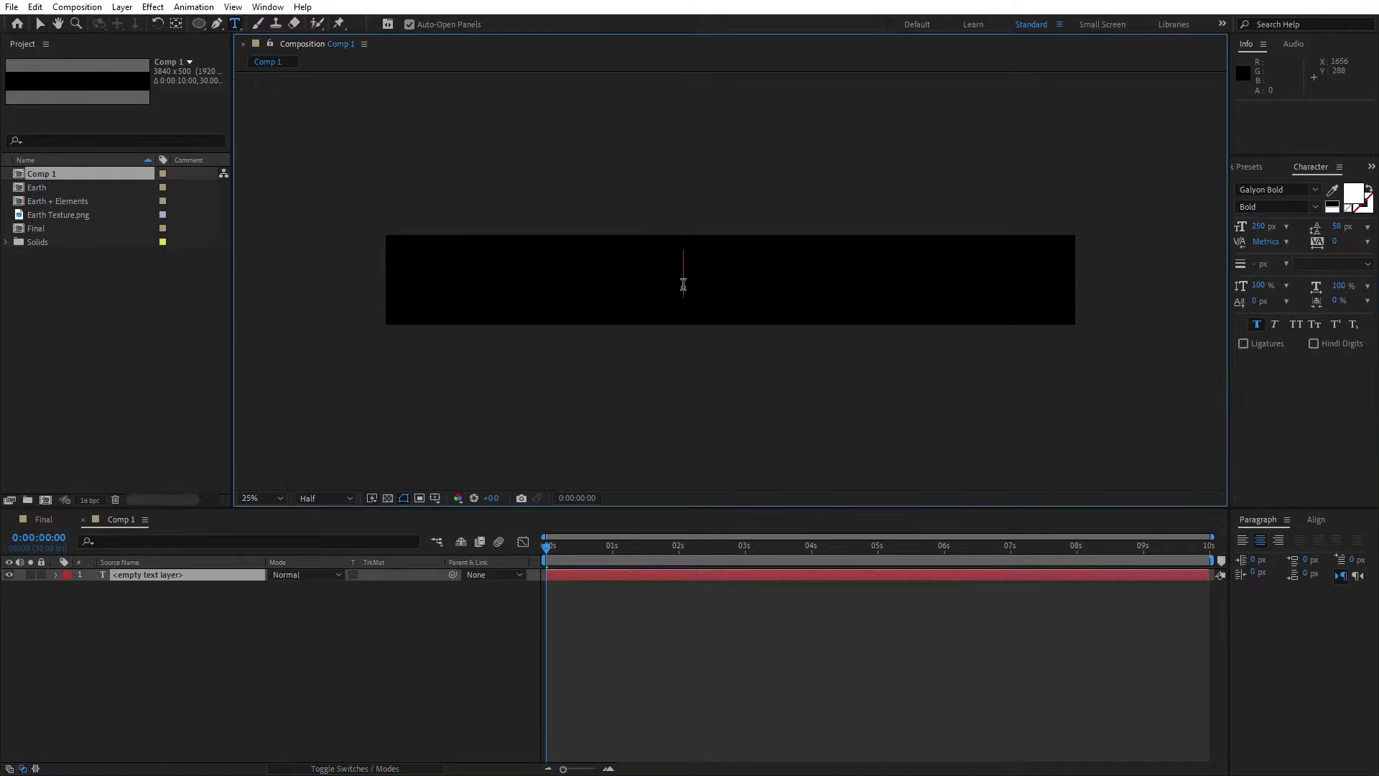
type("BRA")
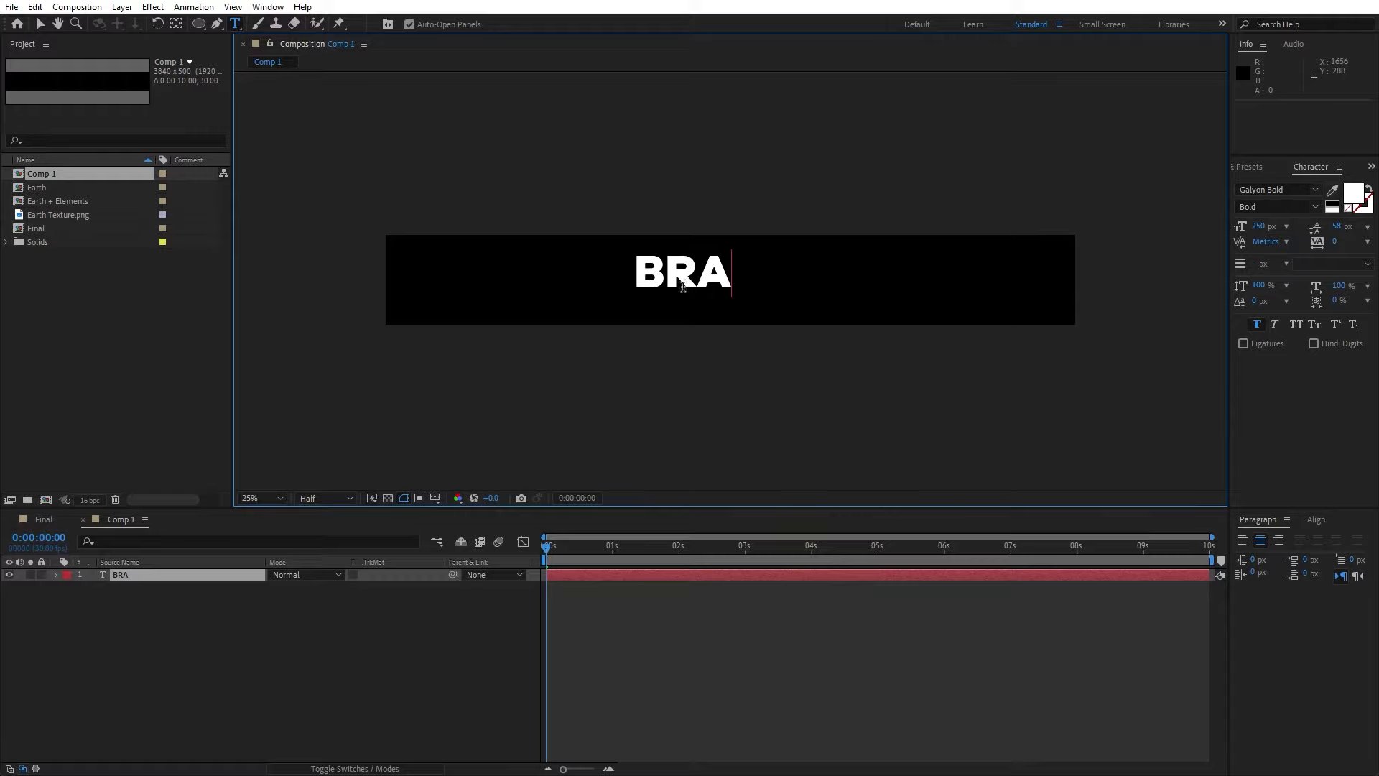
key("BackSpace")
type("EAKING NEWS")
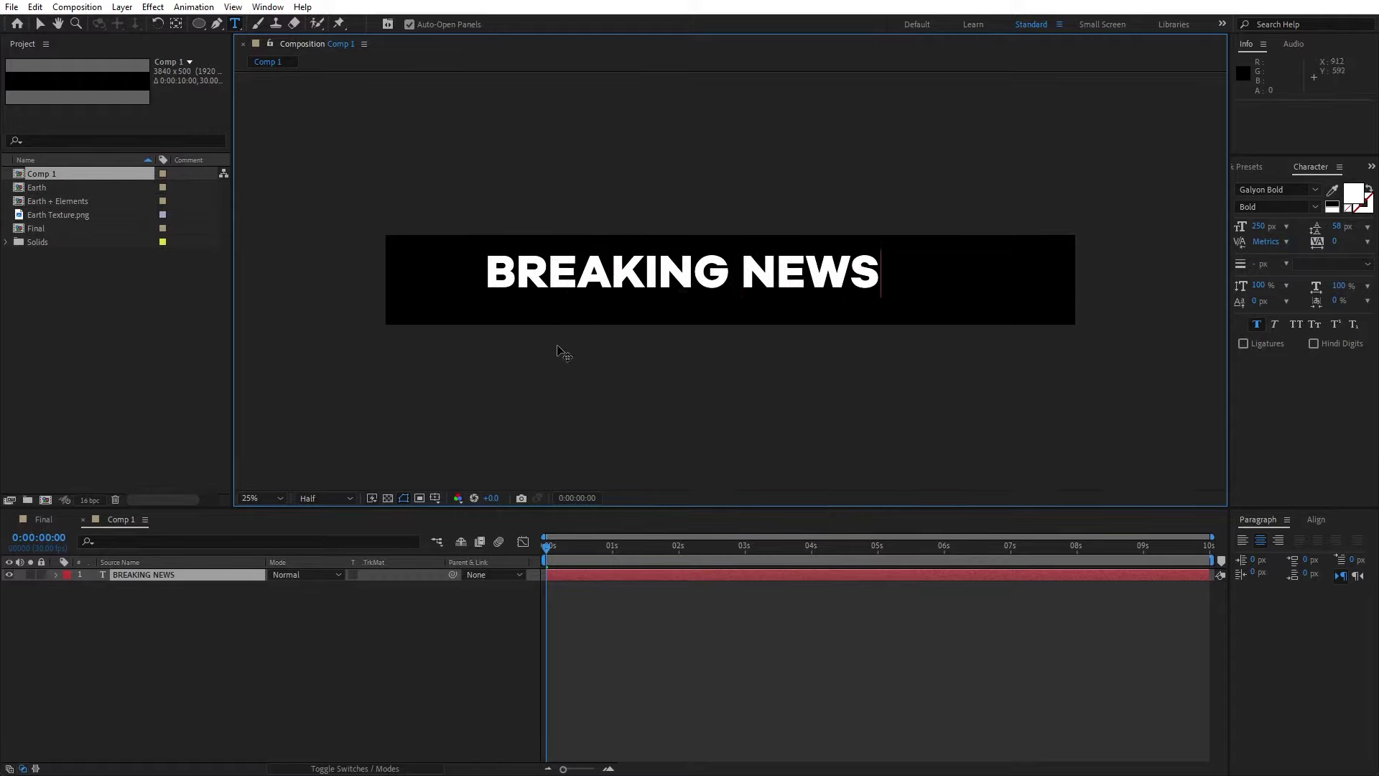
Step: Center the BREAKING NEWS text layer horizontally and vertically in the composition
left_click(206, 634)
left_click(170, 575)
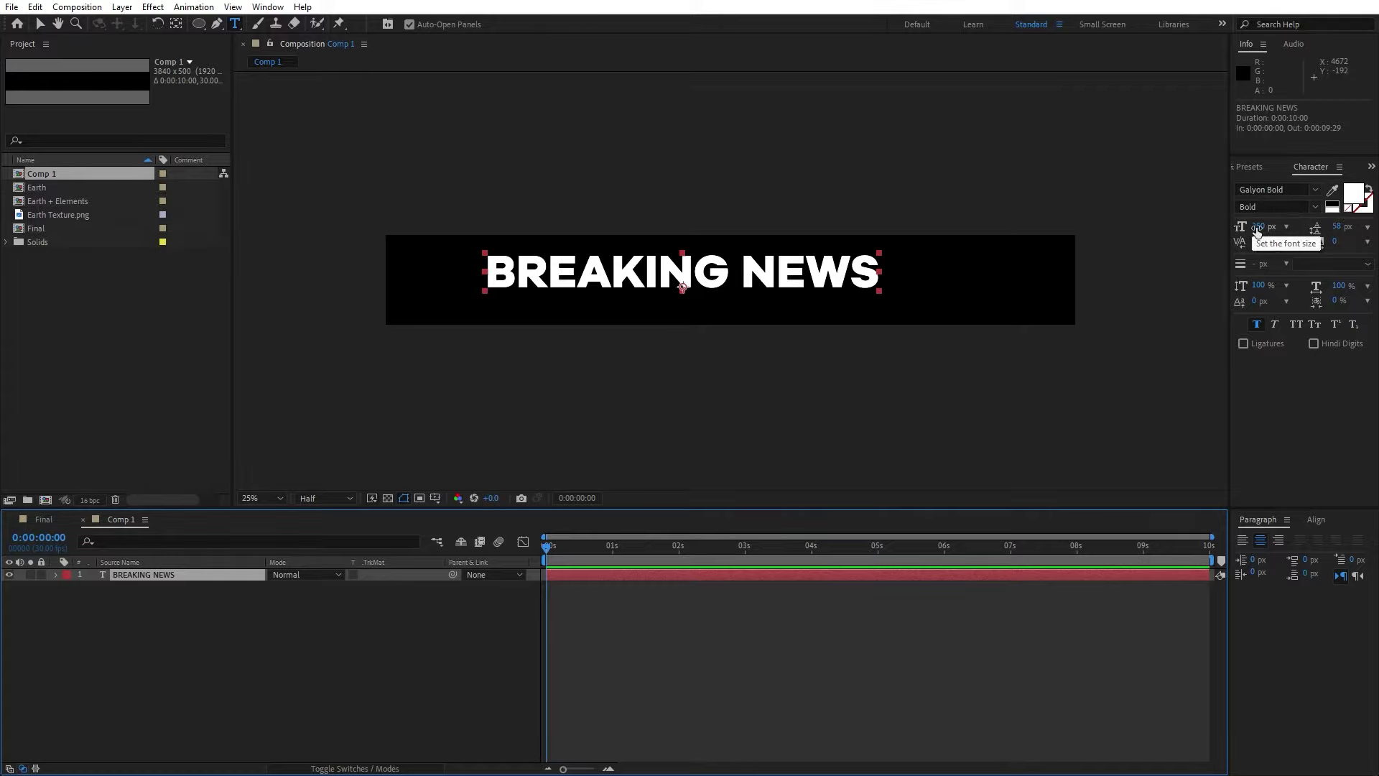
left_click(1316, 520)
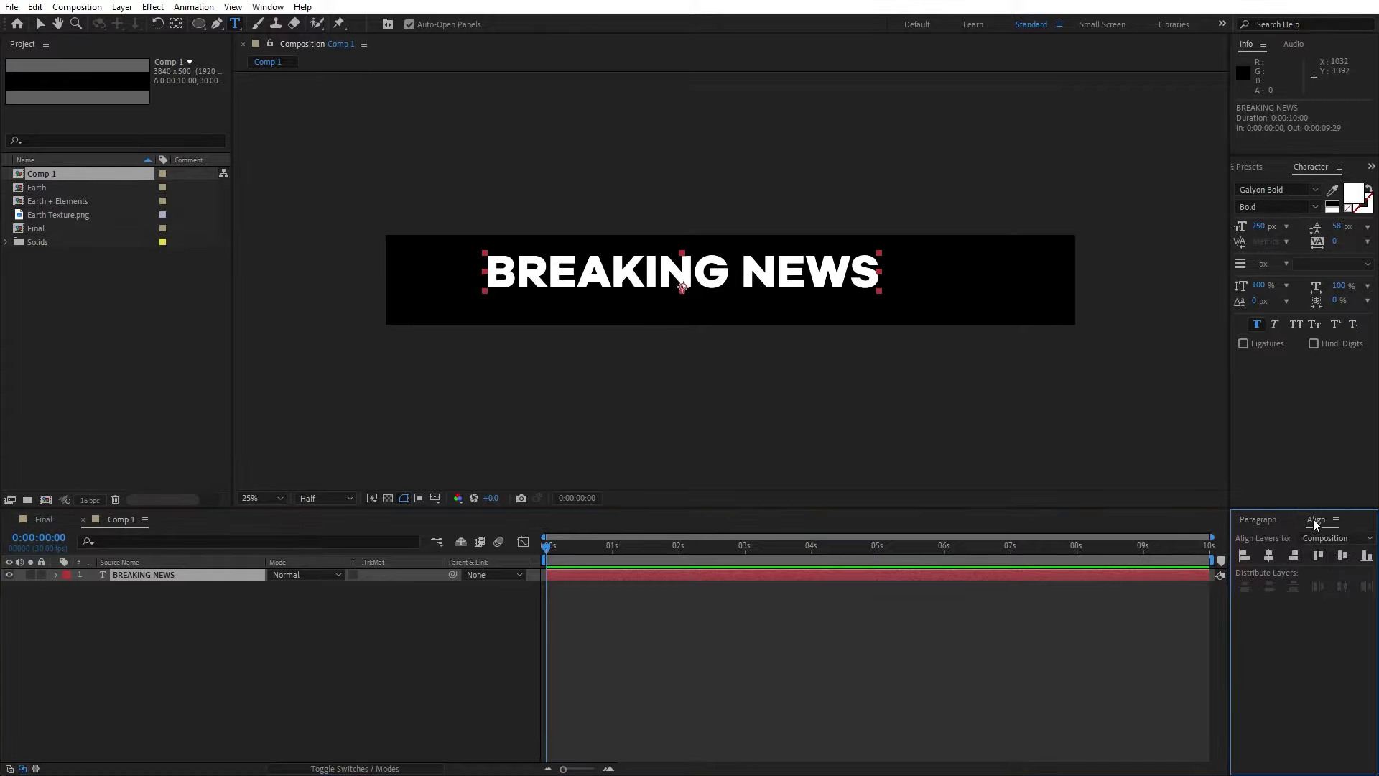
left_click(1268, 555)
left_click(1343, 556)
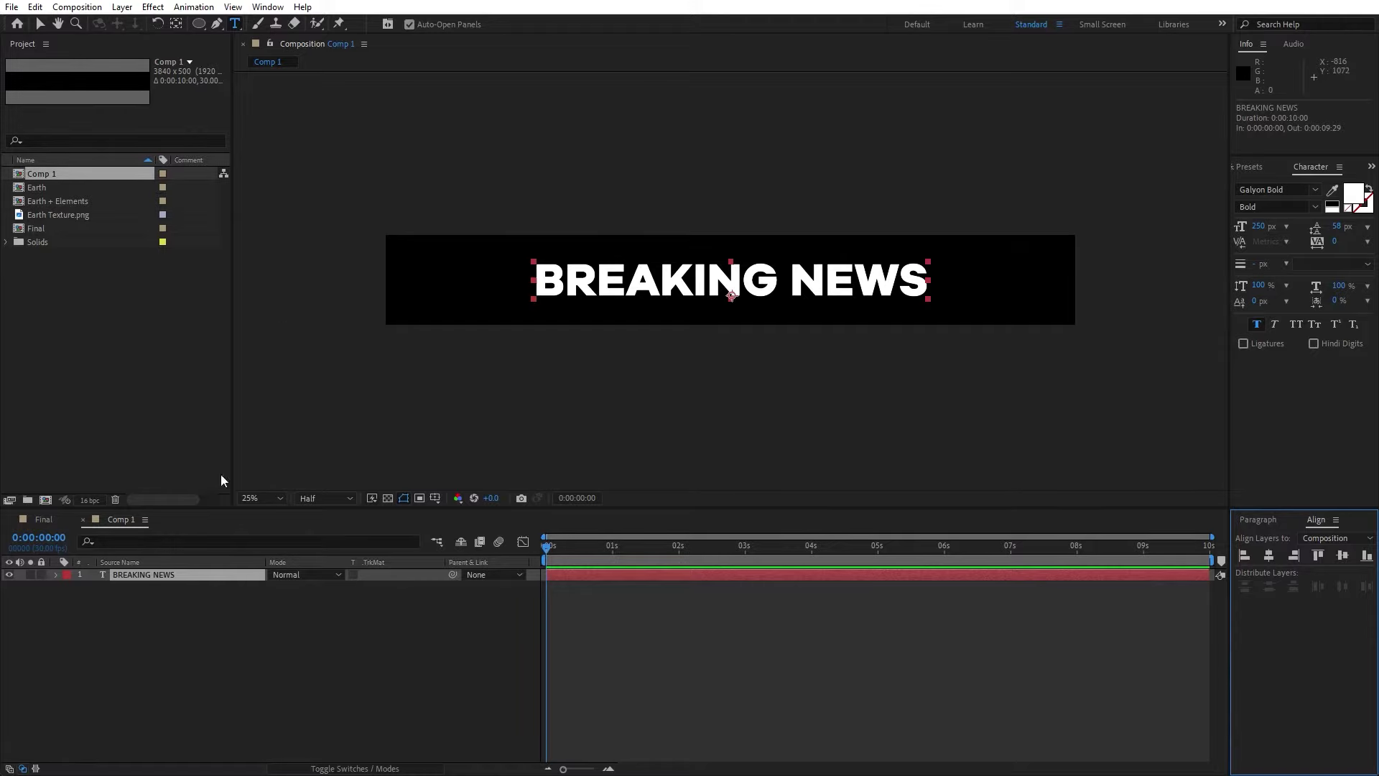
left_click(142, 630)
left_click(144, 575)
left_click(268, 7)
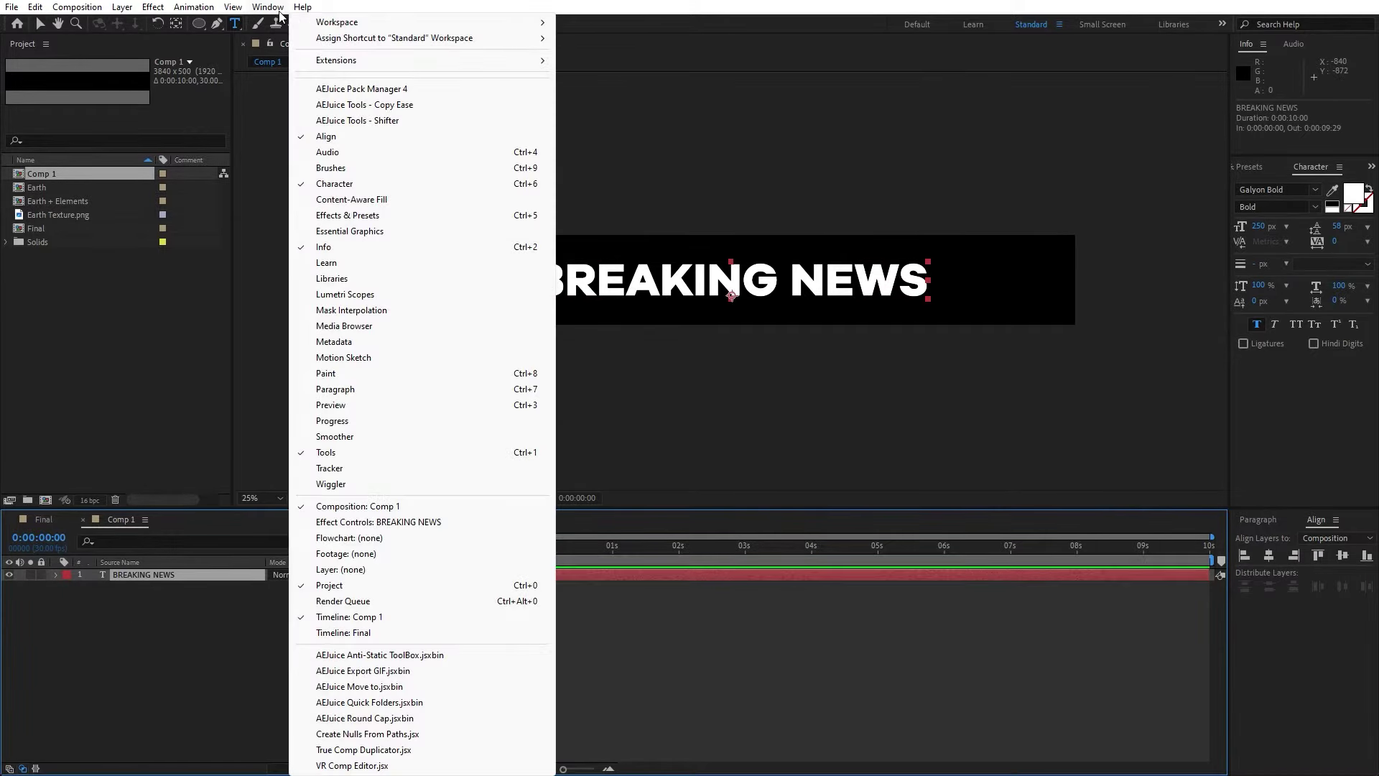
left_click(145, 658)
left_click(203, 580)
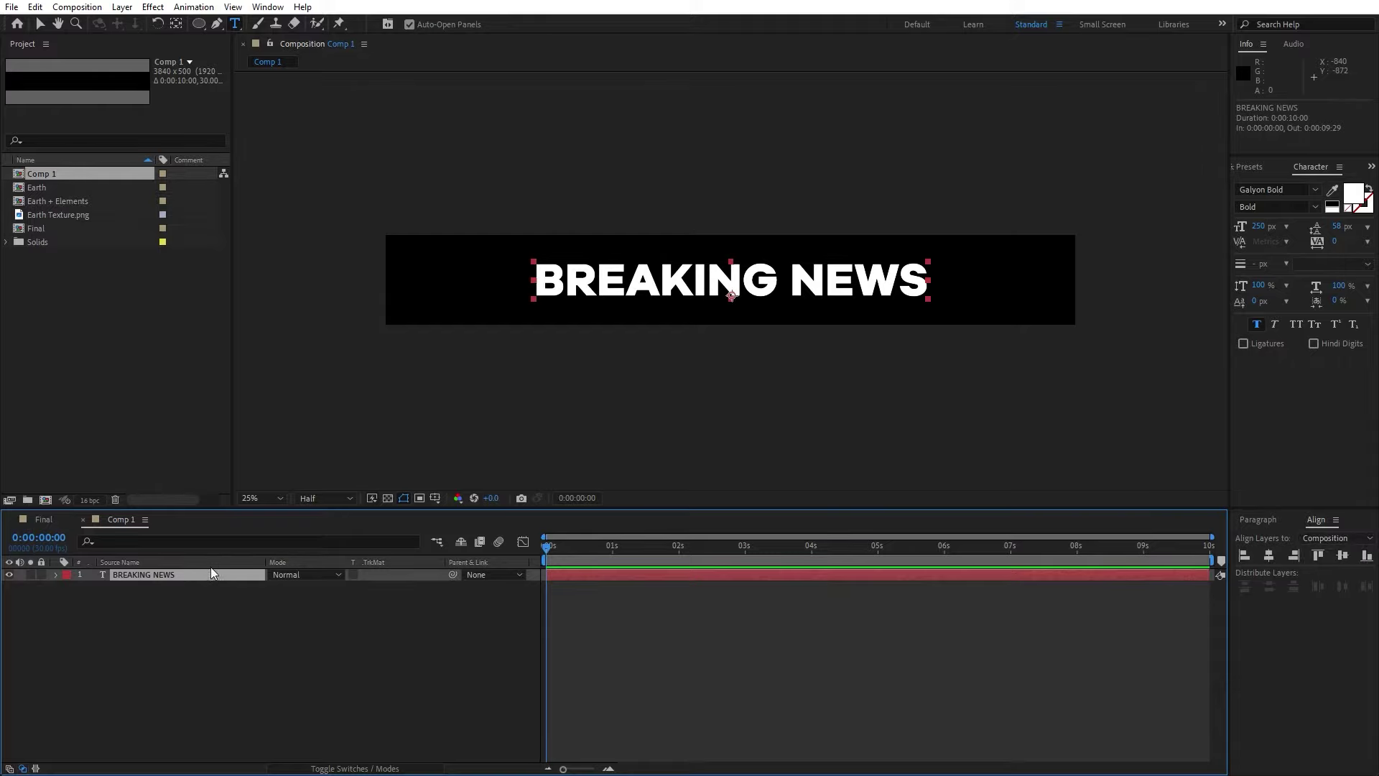
Step: Add a Position text animator to the BREAKING NEWS layer and set its vertical position to -500
left_click(55, 576)
left_click(437, 588)
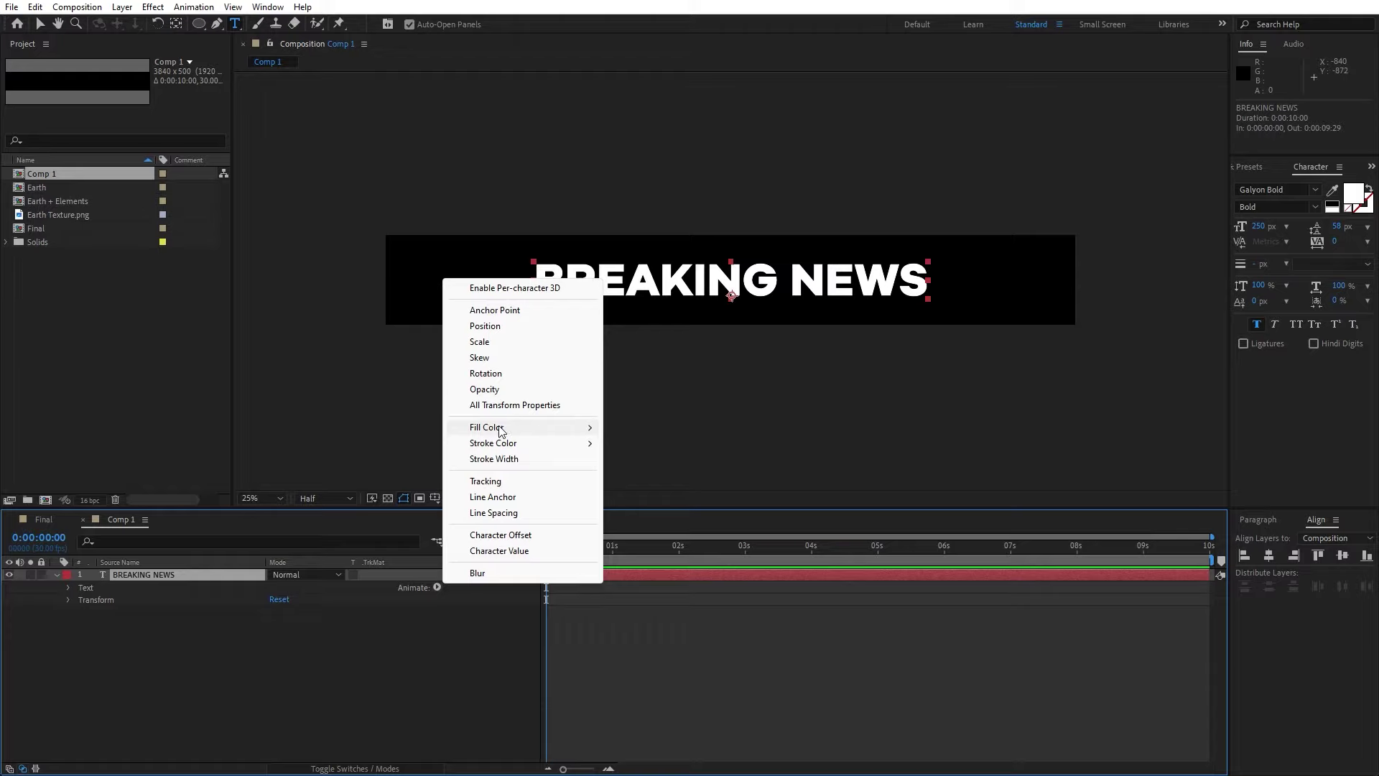
left_click(503, 328)
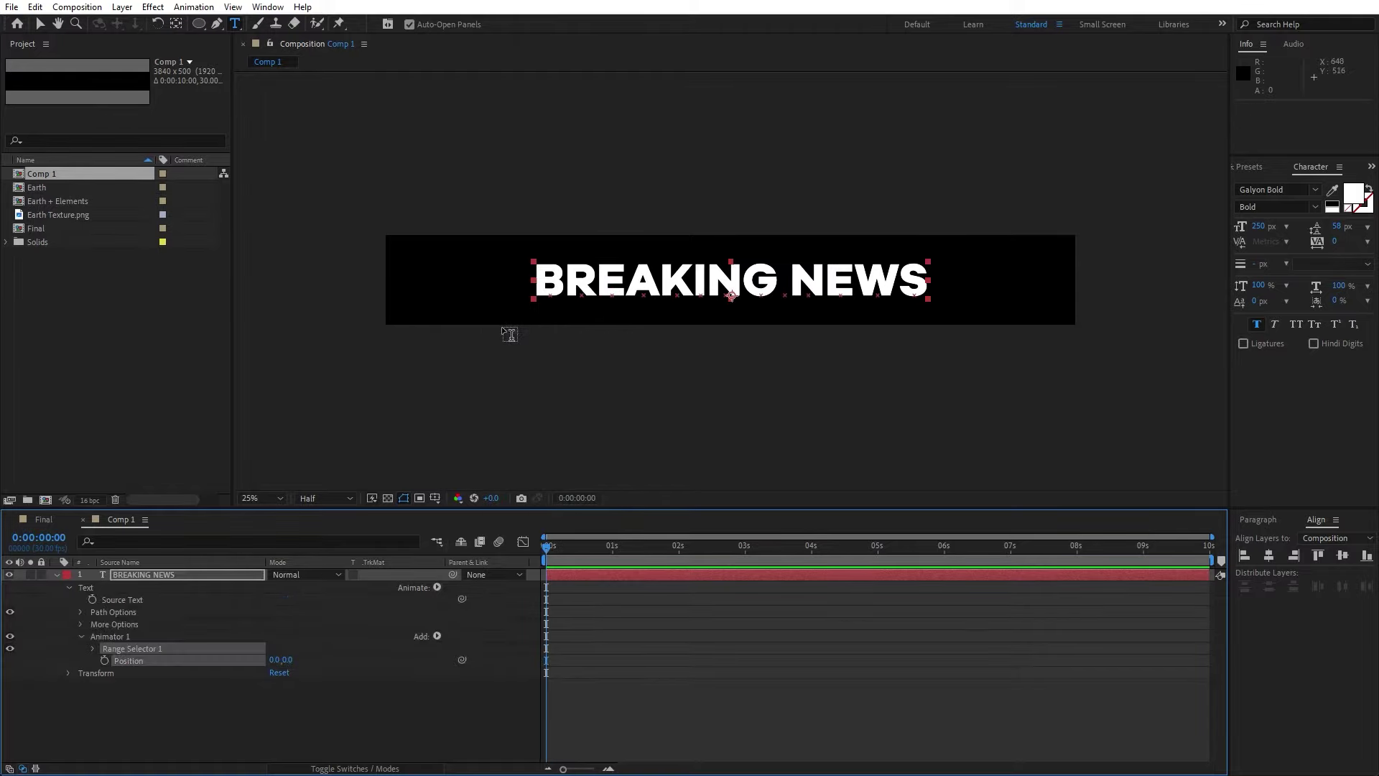
left_click_drag(289, 660, 304, 660)
left_click(290, 660)
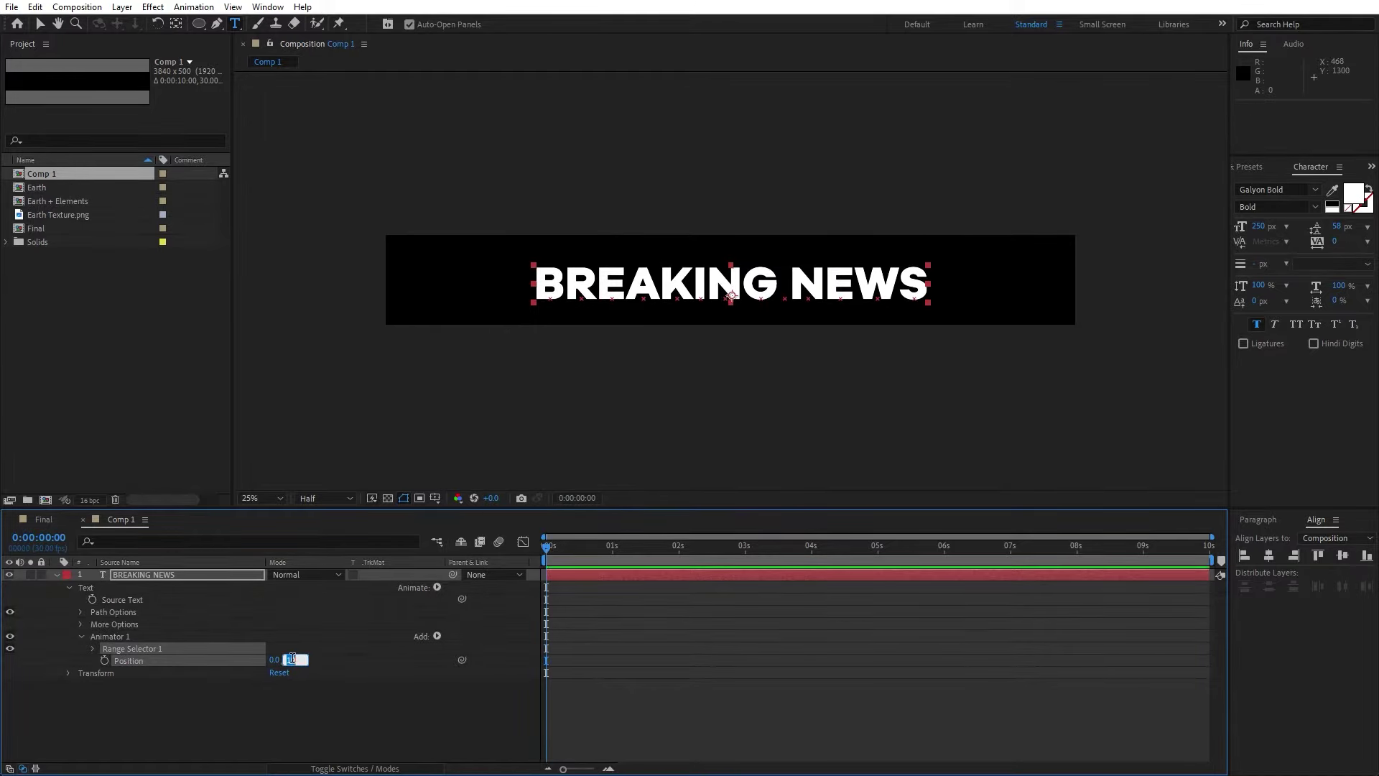
type("-500")
left_click(321, 719)
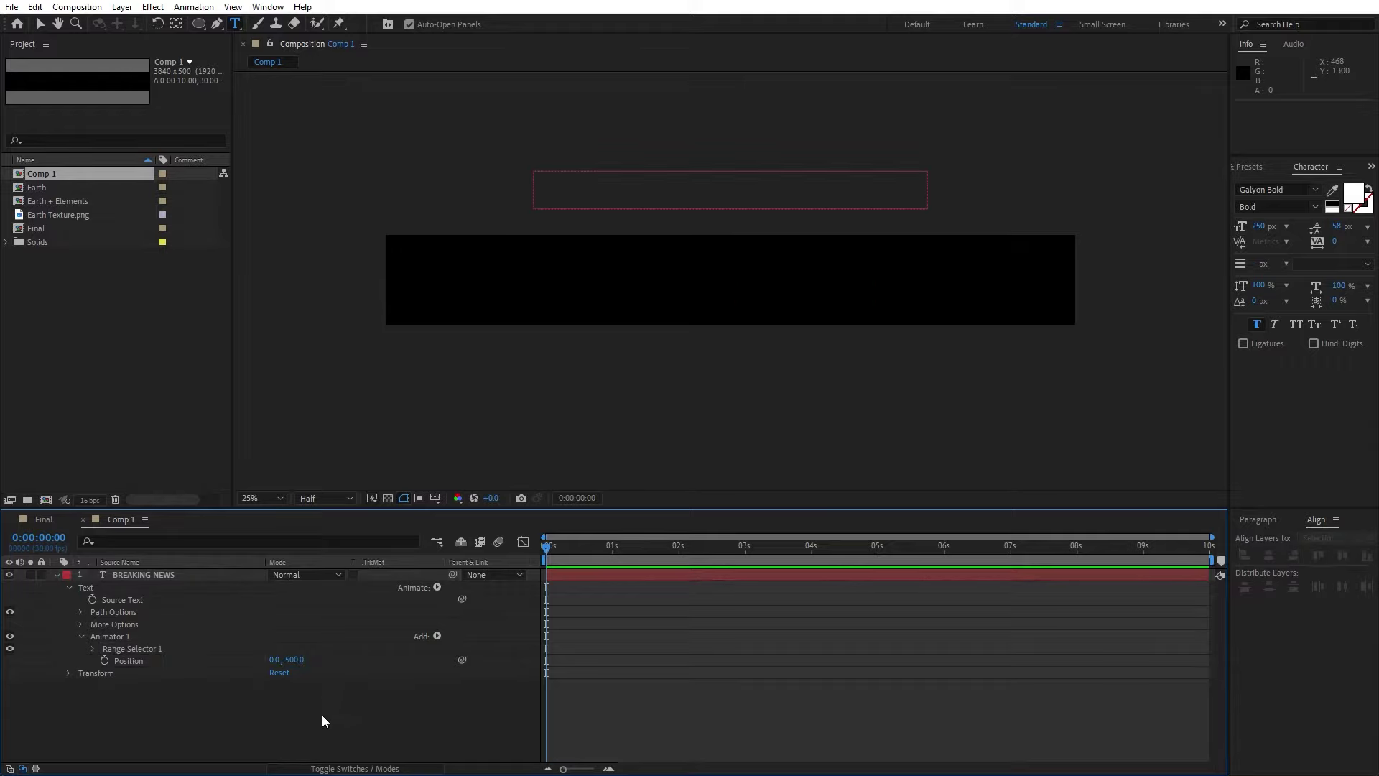
Step: Keyframe the range selector's Start at 0% and Offset at -100% at the beginning of the timeline
left_click(90, 649)
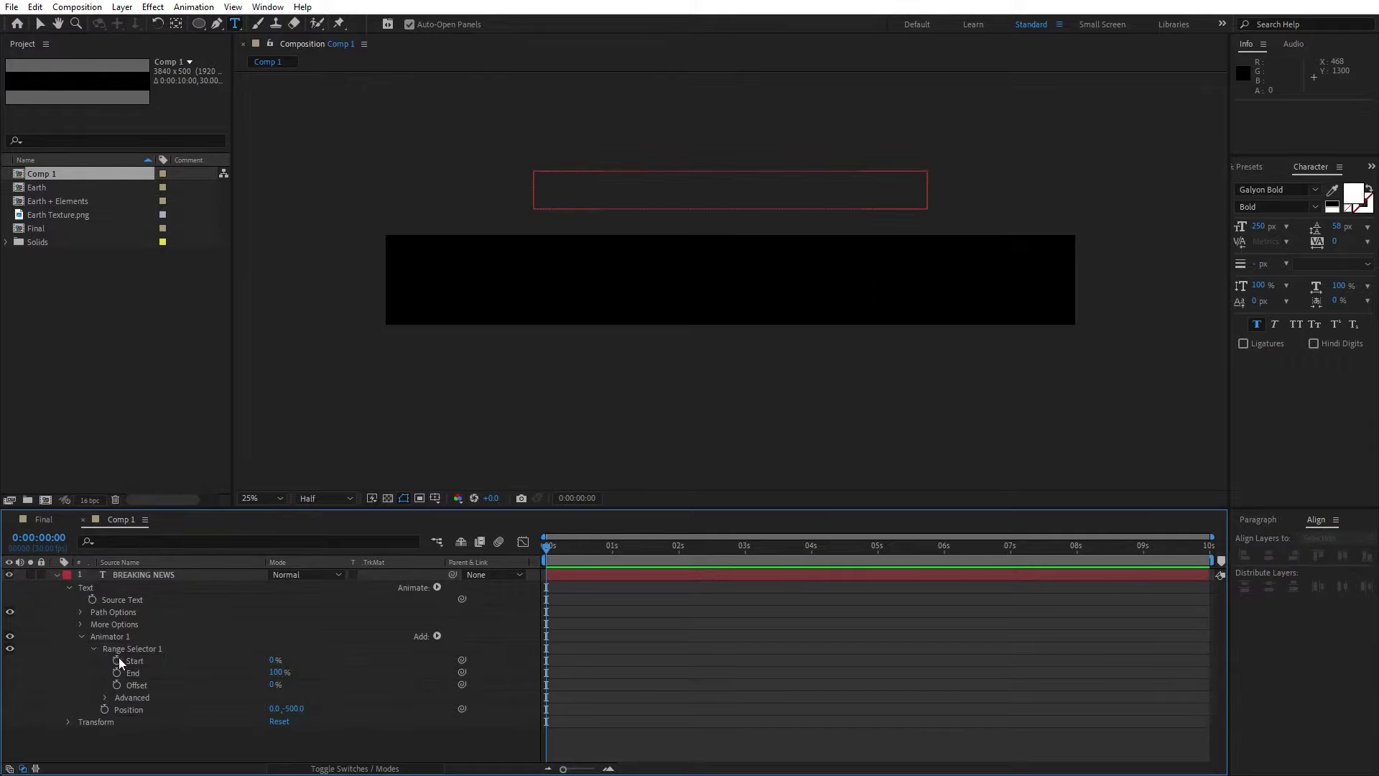
left_click(116, 659)
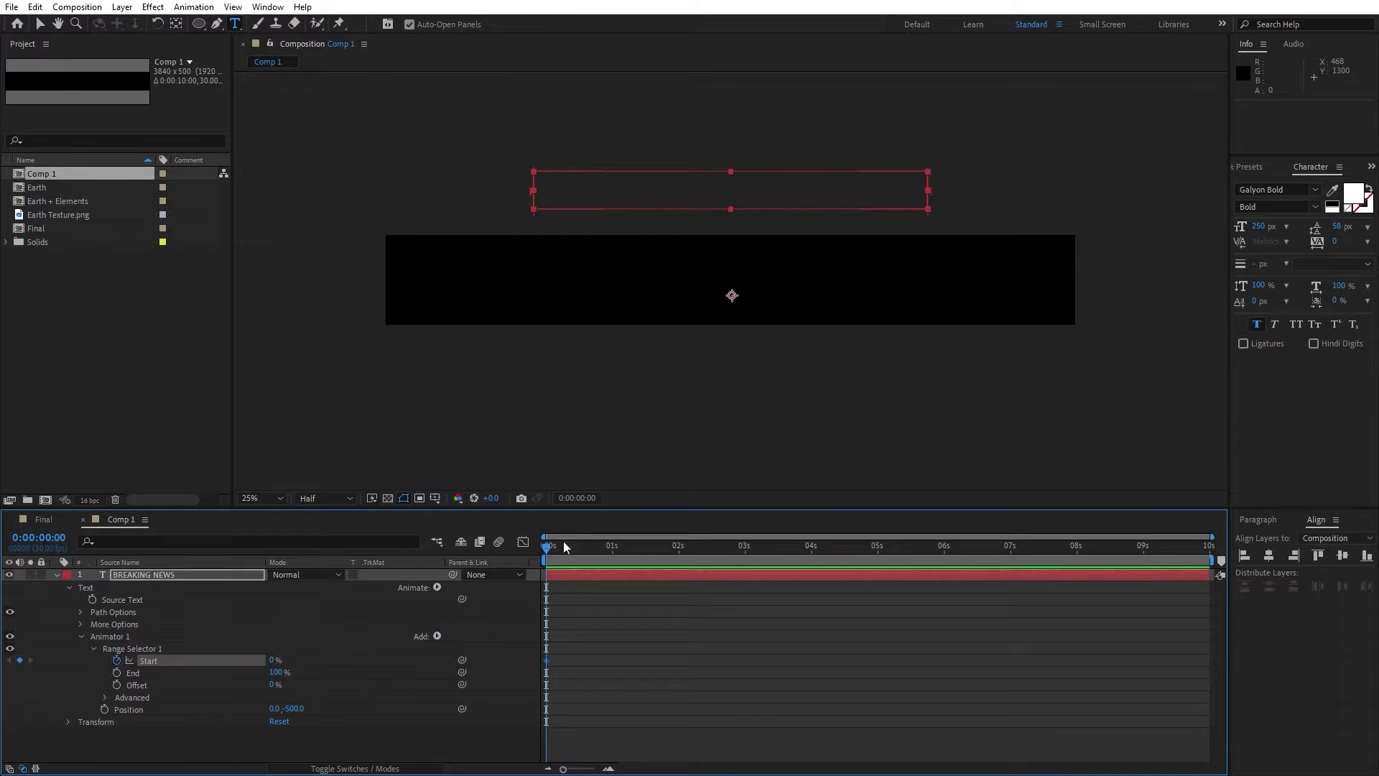
left_click(116, 684)
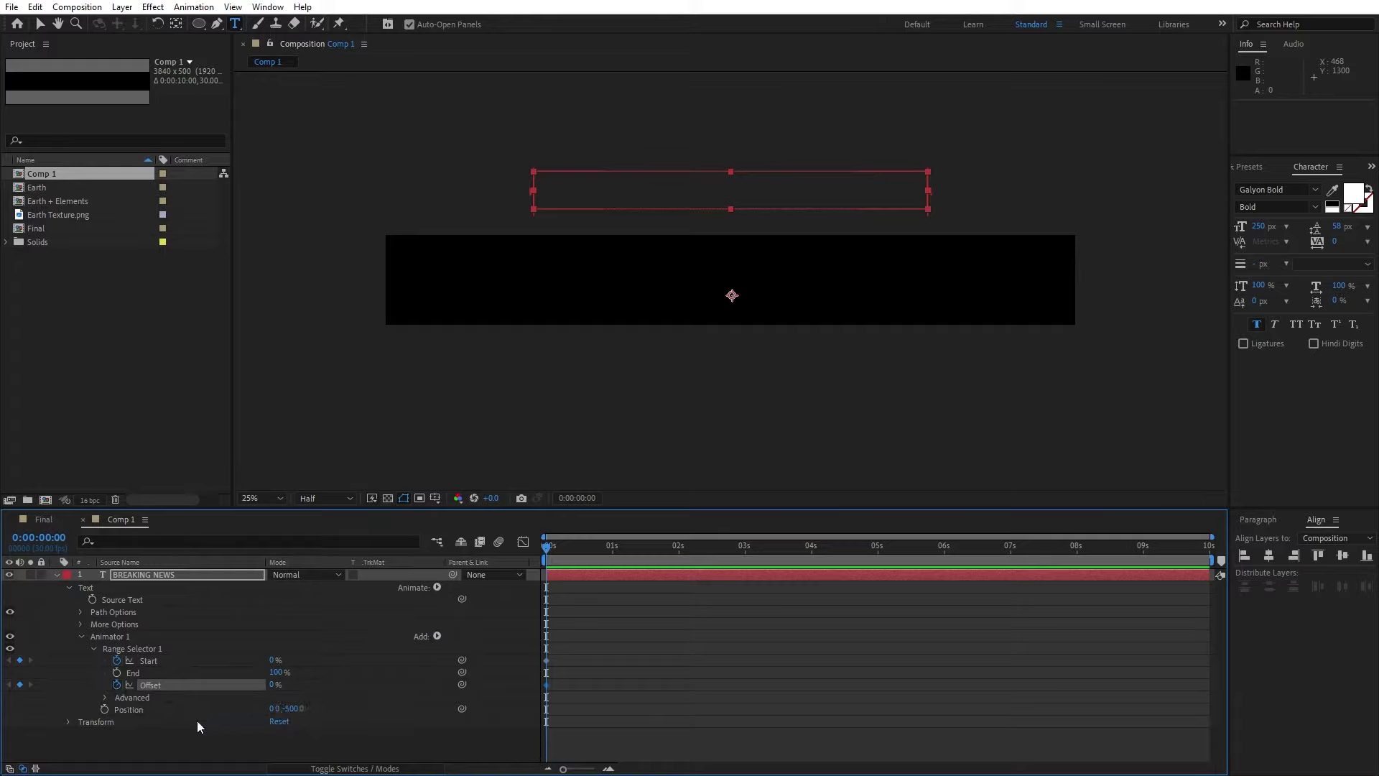
left_click(197, 721)
left_click(274, 686)
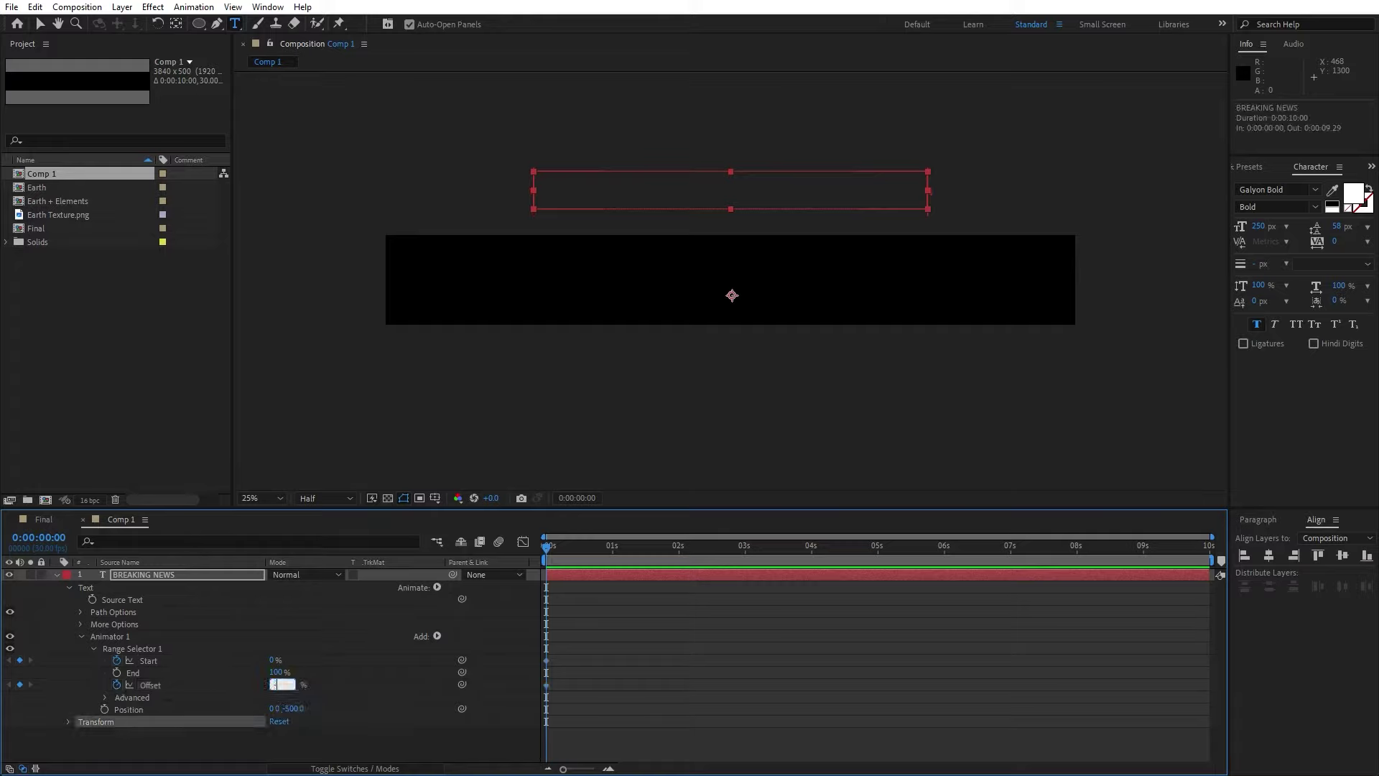
type("-100")
left_click(242, 749)
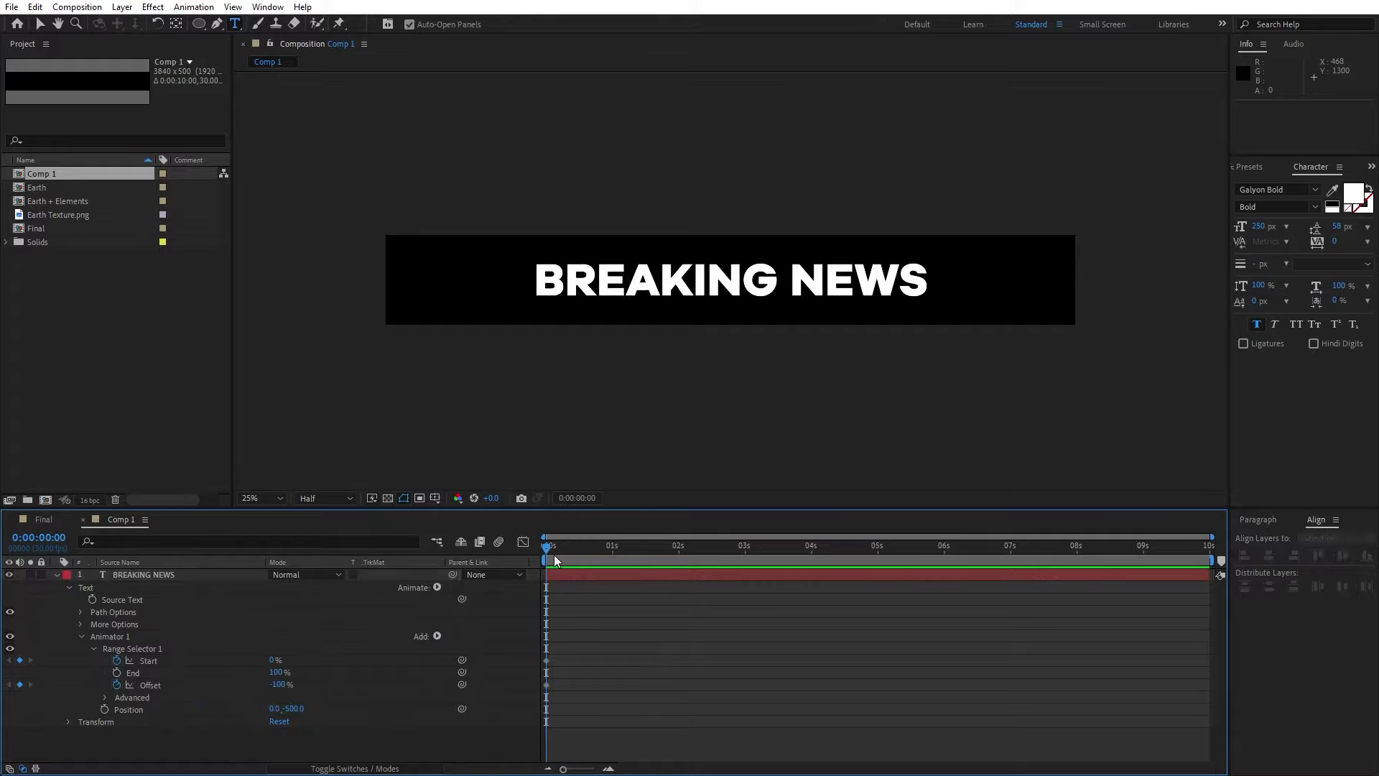
Step: At 2 seconds, keyframe the range selector's Start and Offset at 100%
left_click_drag(546, 555, 681, 550)
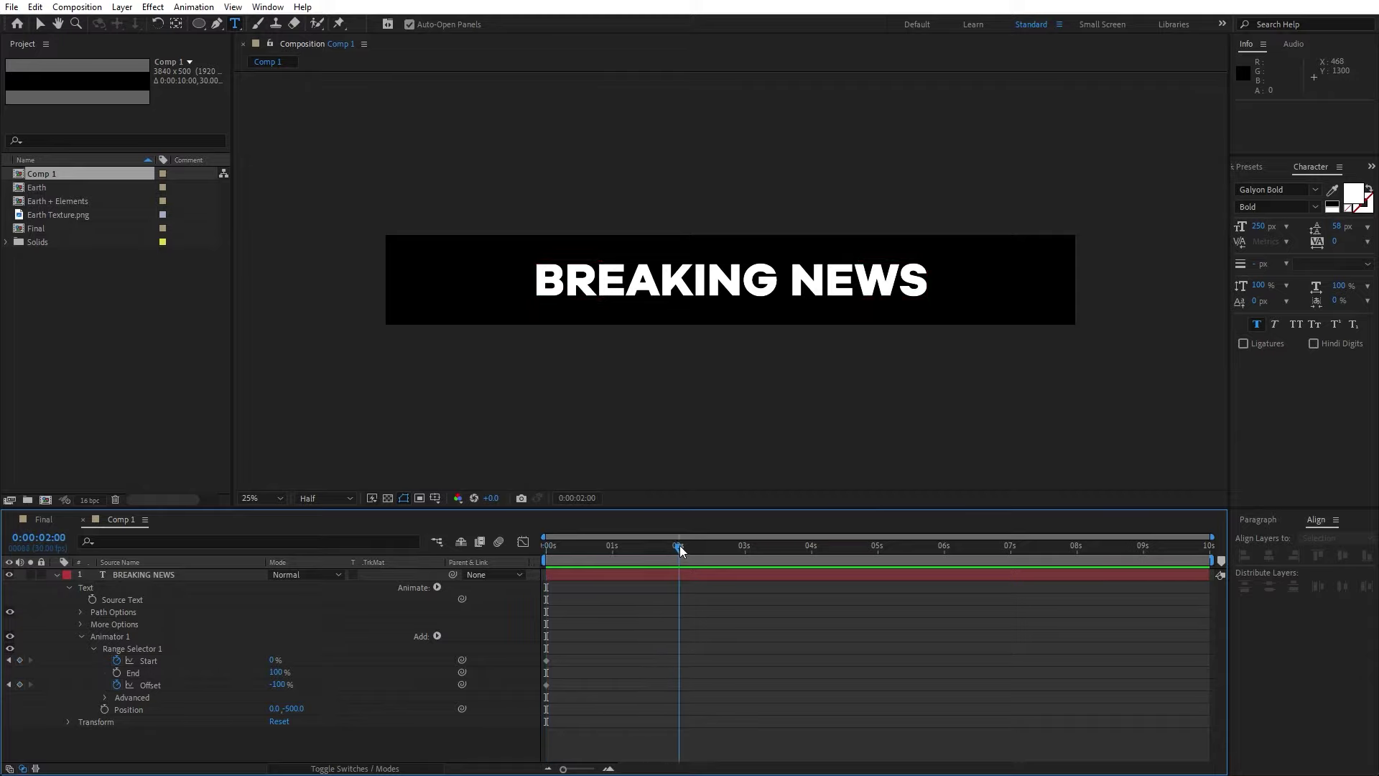
left_click(274, 660)
type("100")
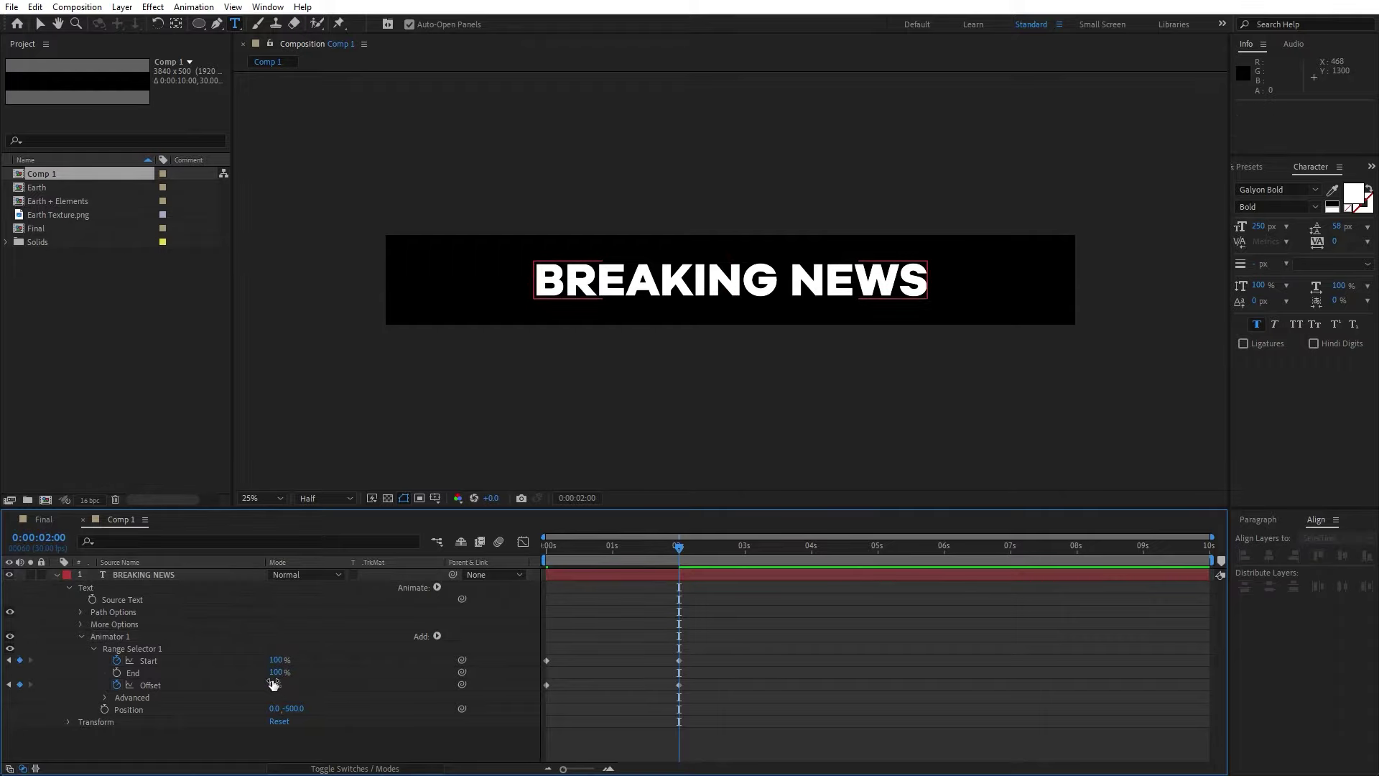
key("Tab")
key("Tab")
type("0")
key("Return")
left_click_drag(679, 547, 691, 578)
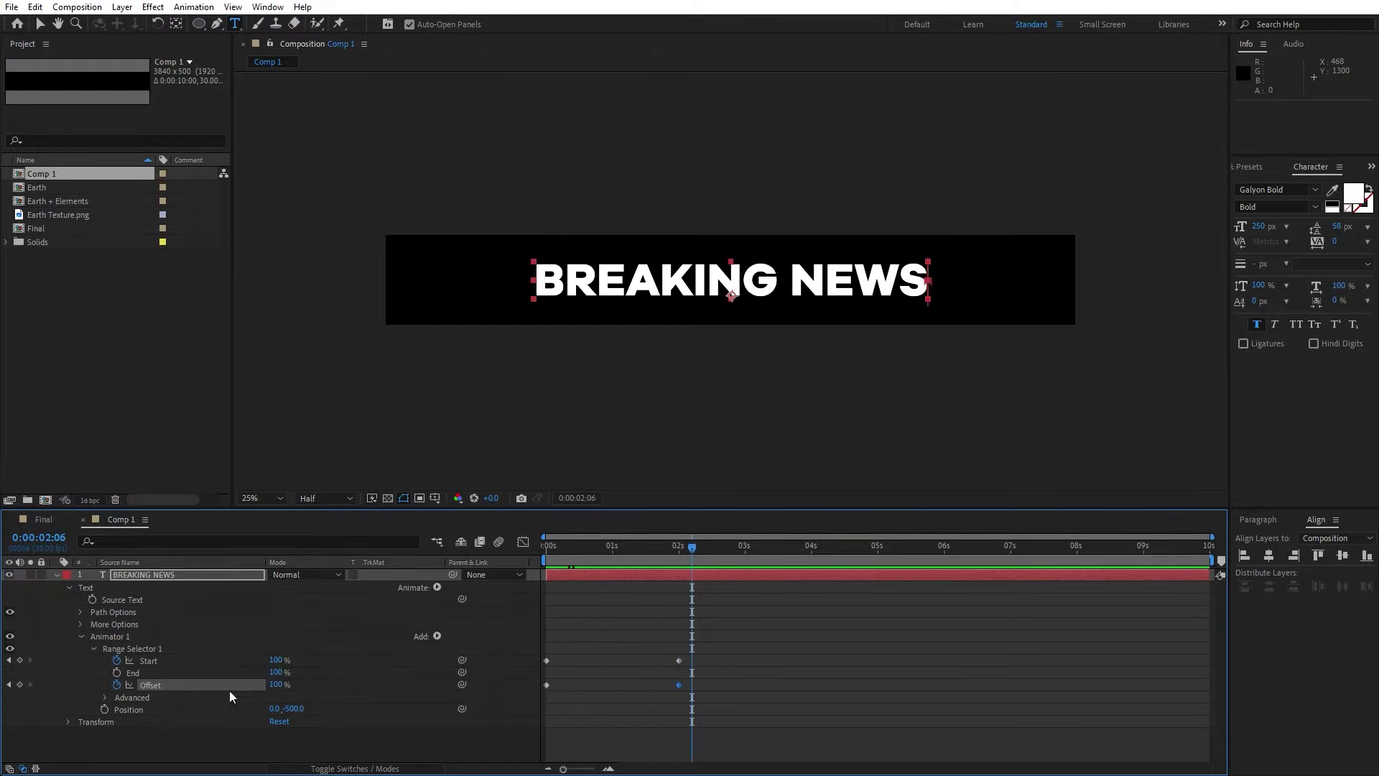
Step: Set the range selector's Shape to Ramp Up with Ease High and Ease Low at 66%, and preview the text animation
left_click(104, 698)
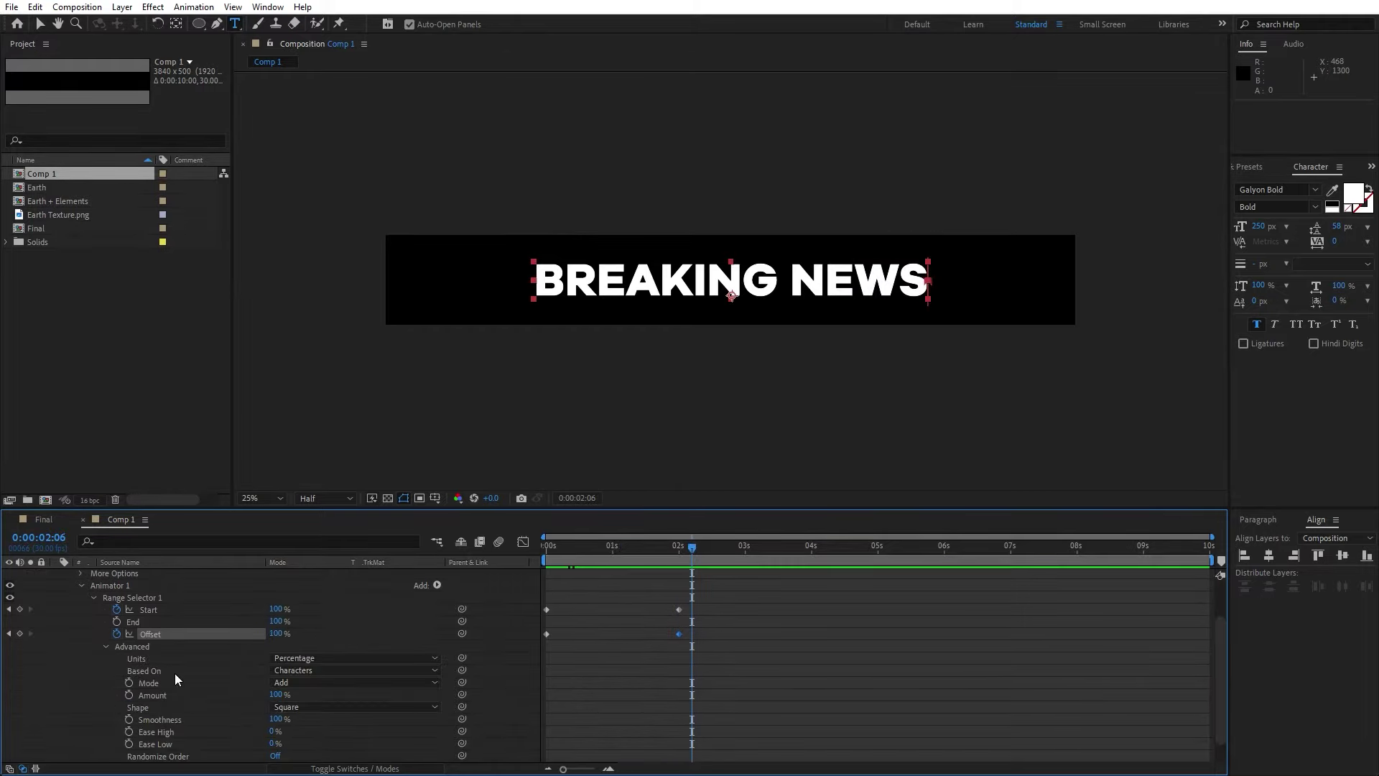
left_click(299, 706)
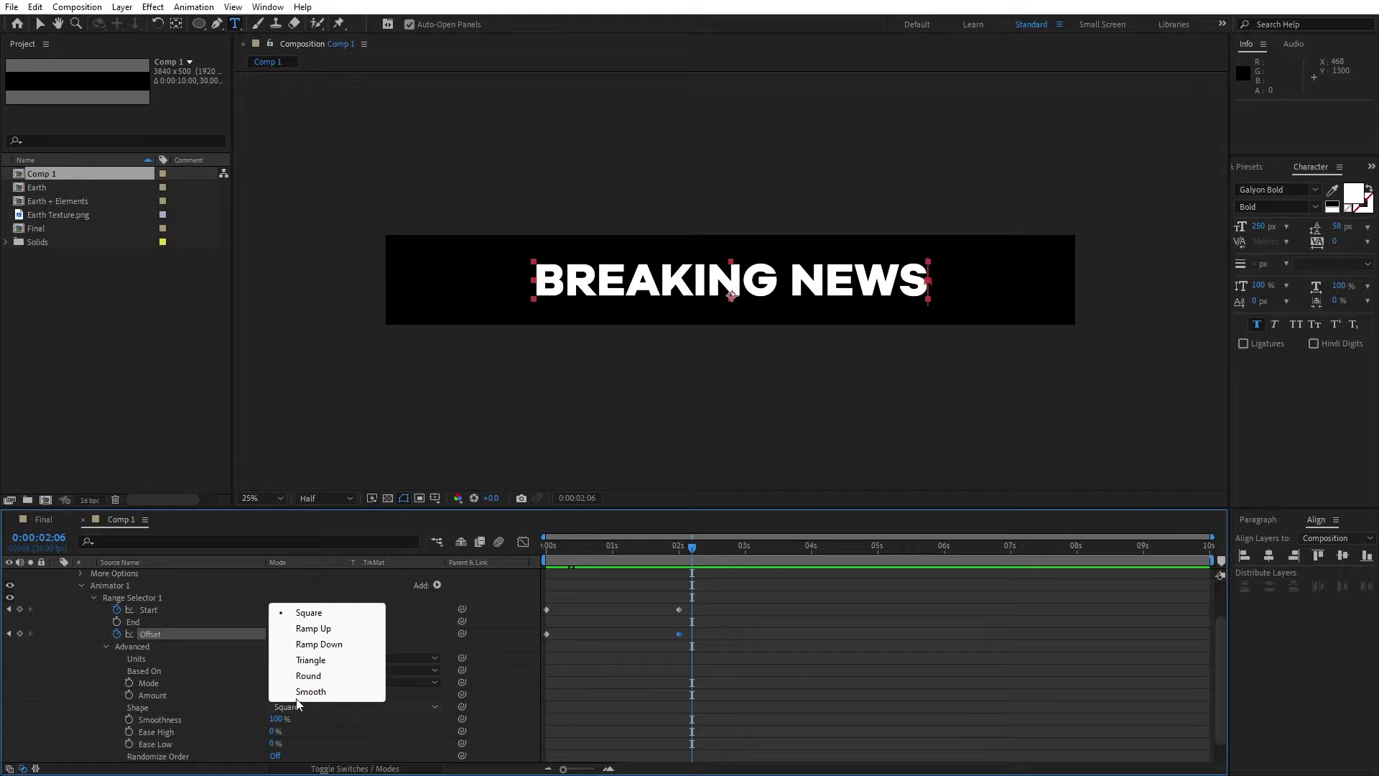
left_click(312, 629)
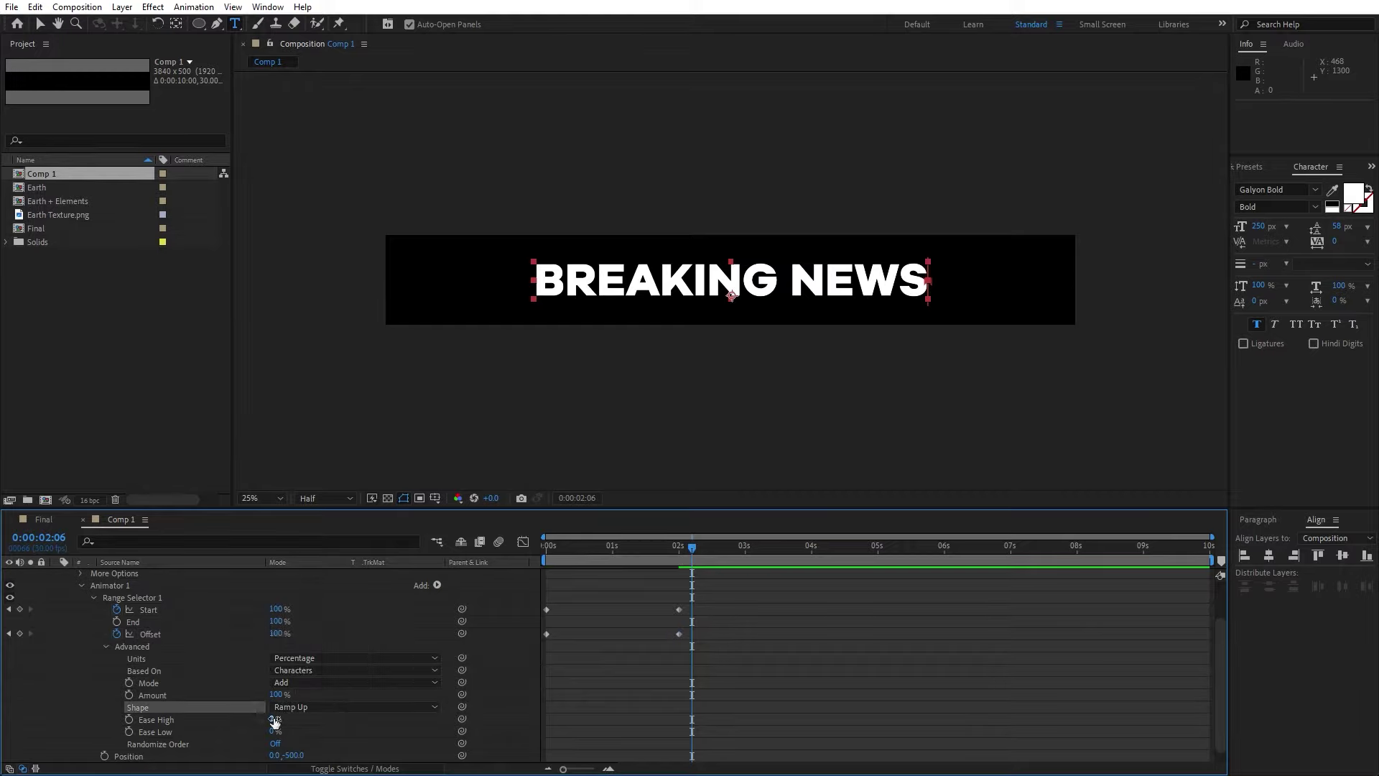
left_click(274, 718)
type("66")
key("Tab")
type("66")
left_click(256, 721)
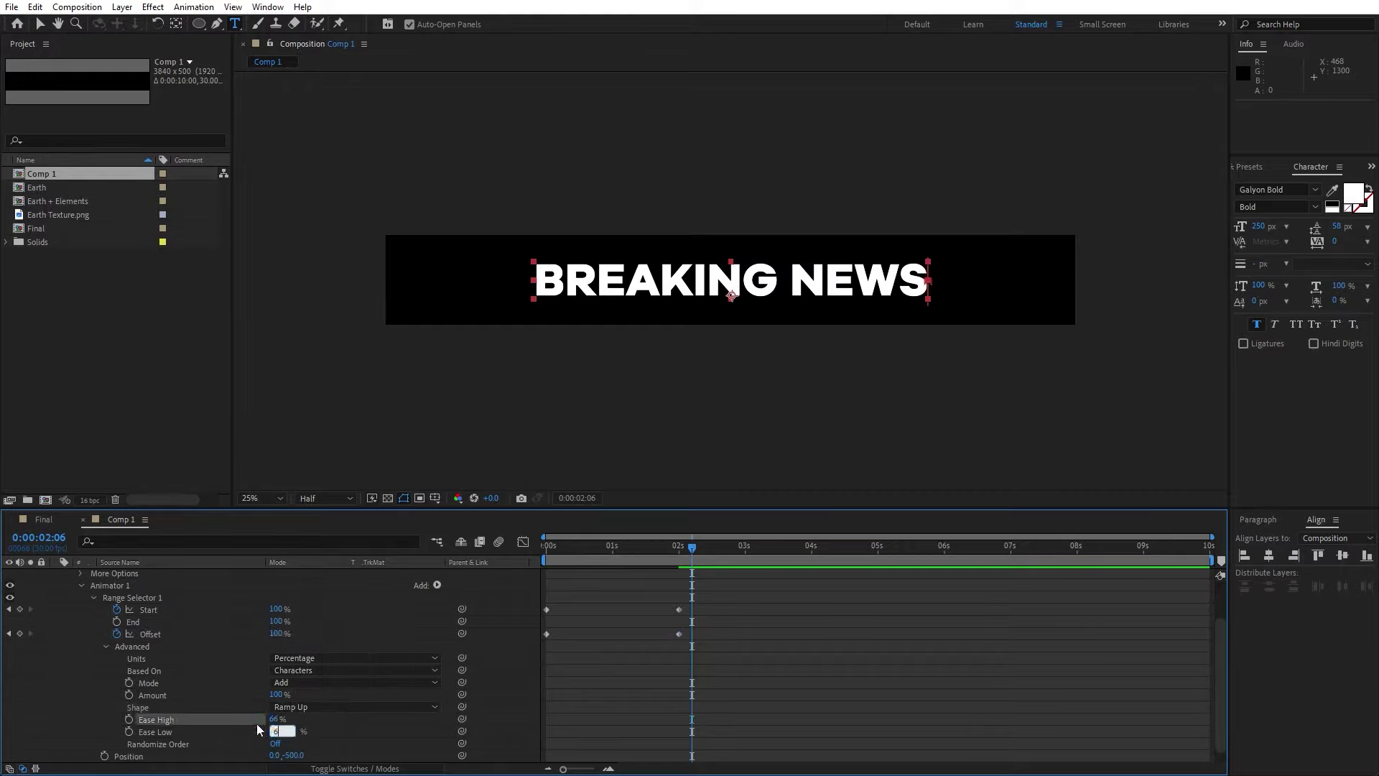
left_click_drag(584, 561, 659, 560)
key("space")
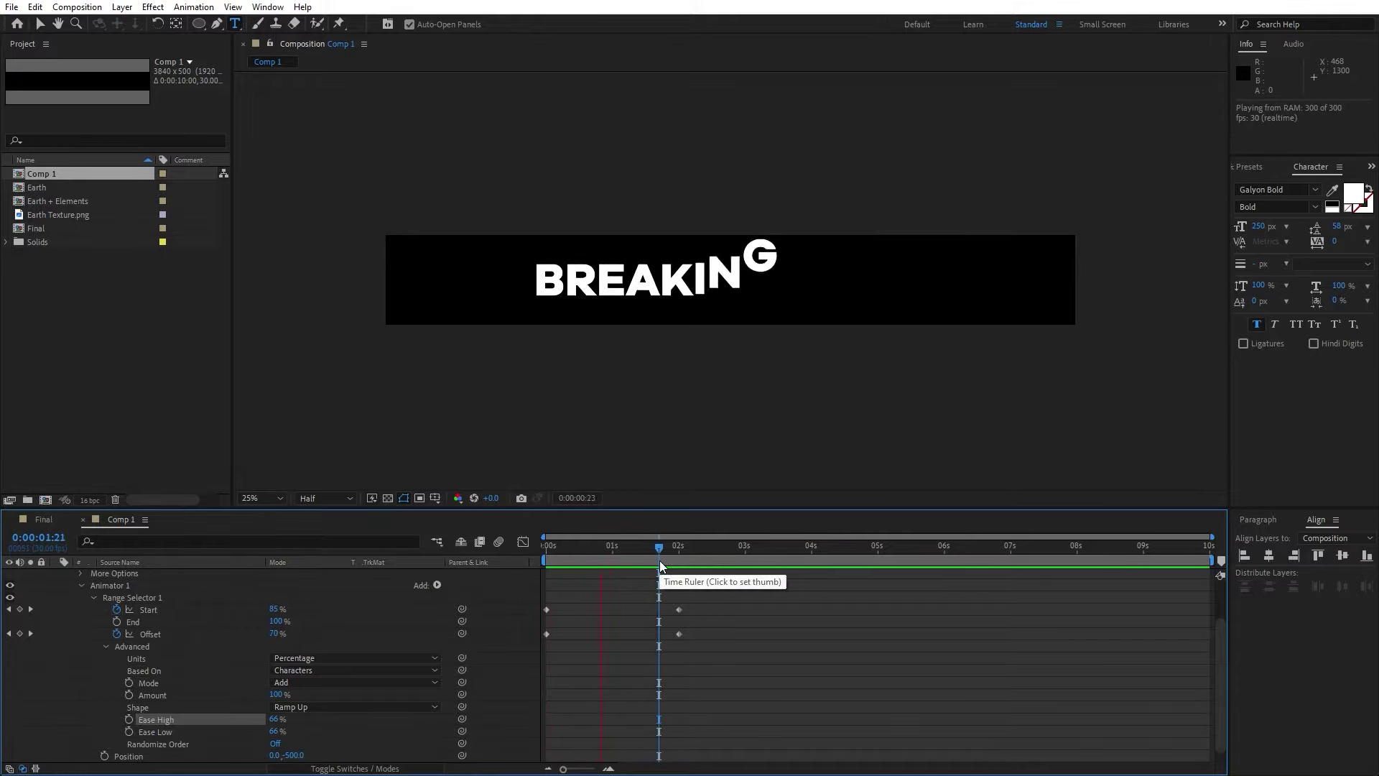
Step: Turn on Randomize Order for the text's range selector and preview the letters dropping in
left_click(595, 553)
left_click_drag(594, 555, 584, 558)
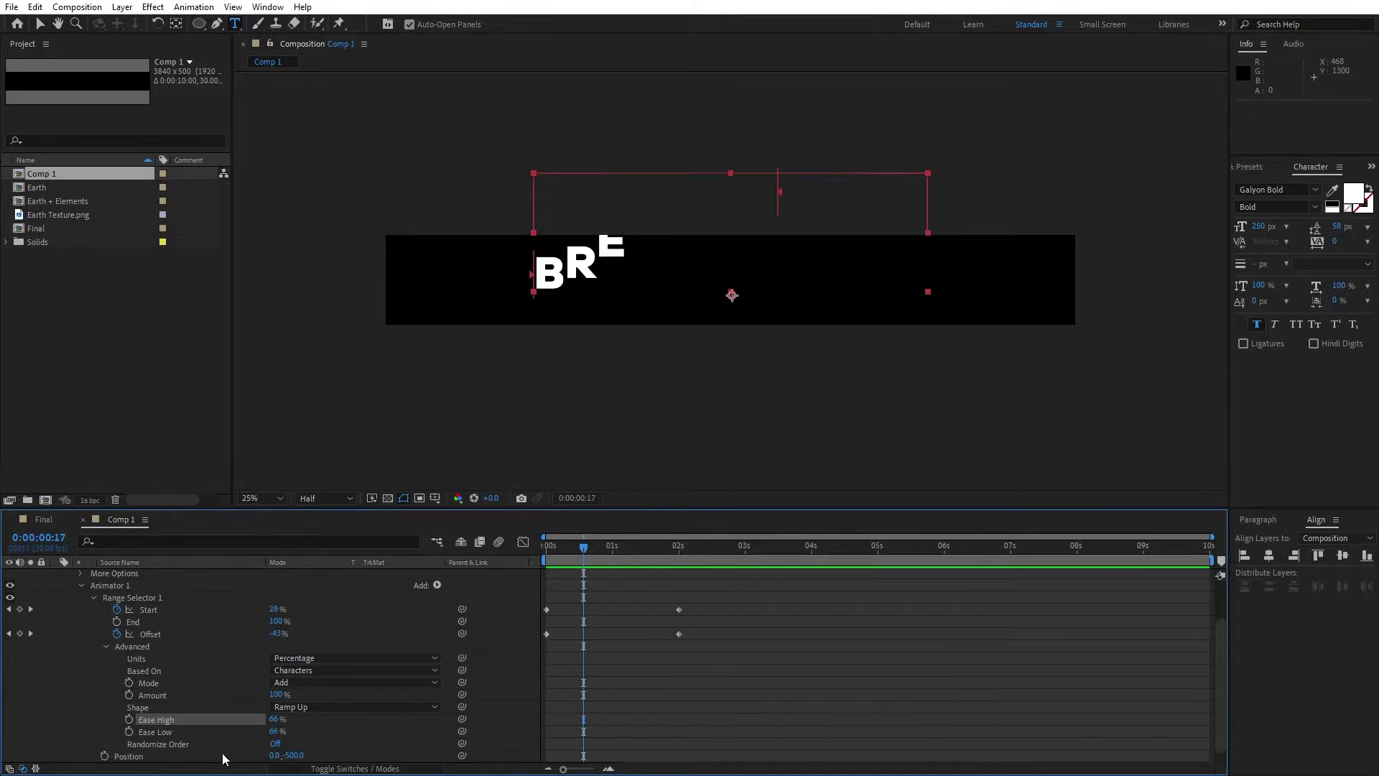
left_click(274, 744)
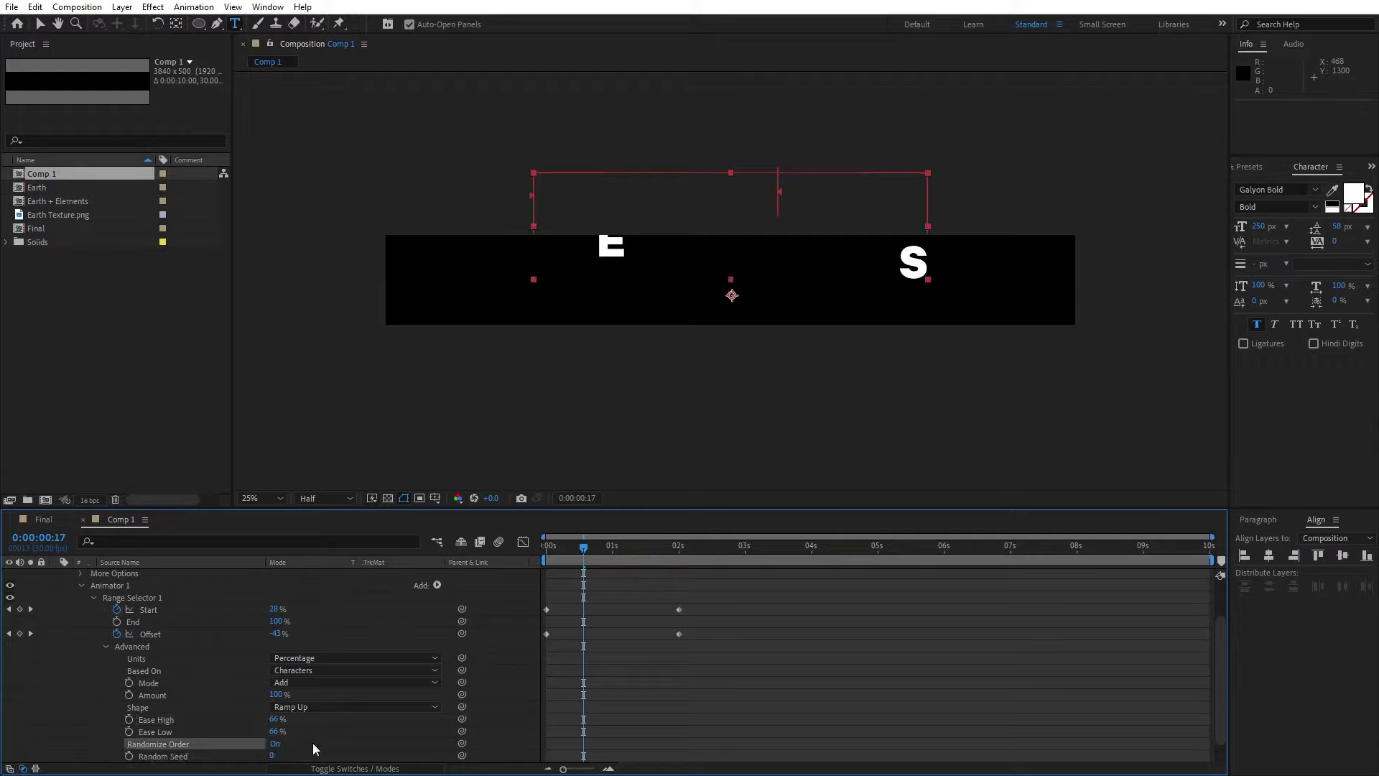
key("space")
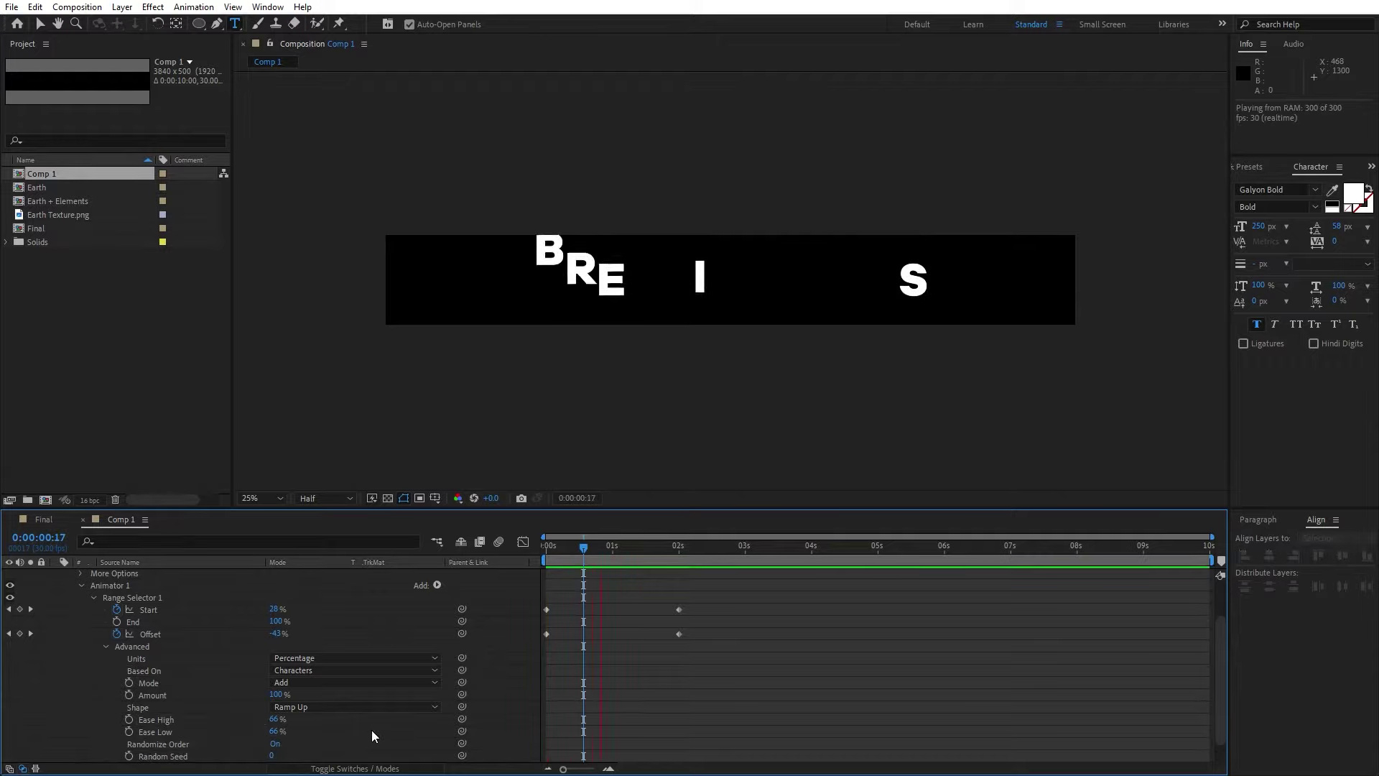
left_click(622, 546)
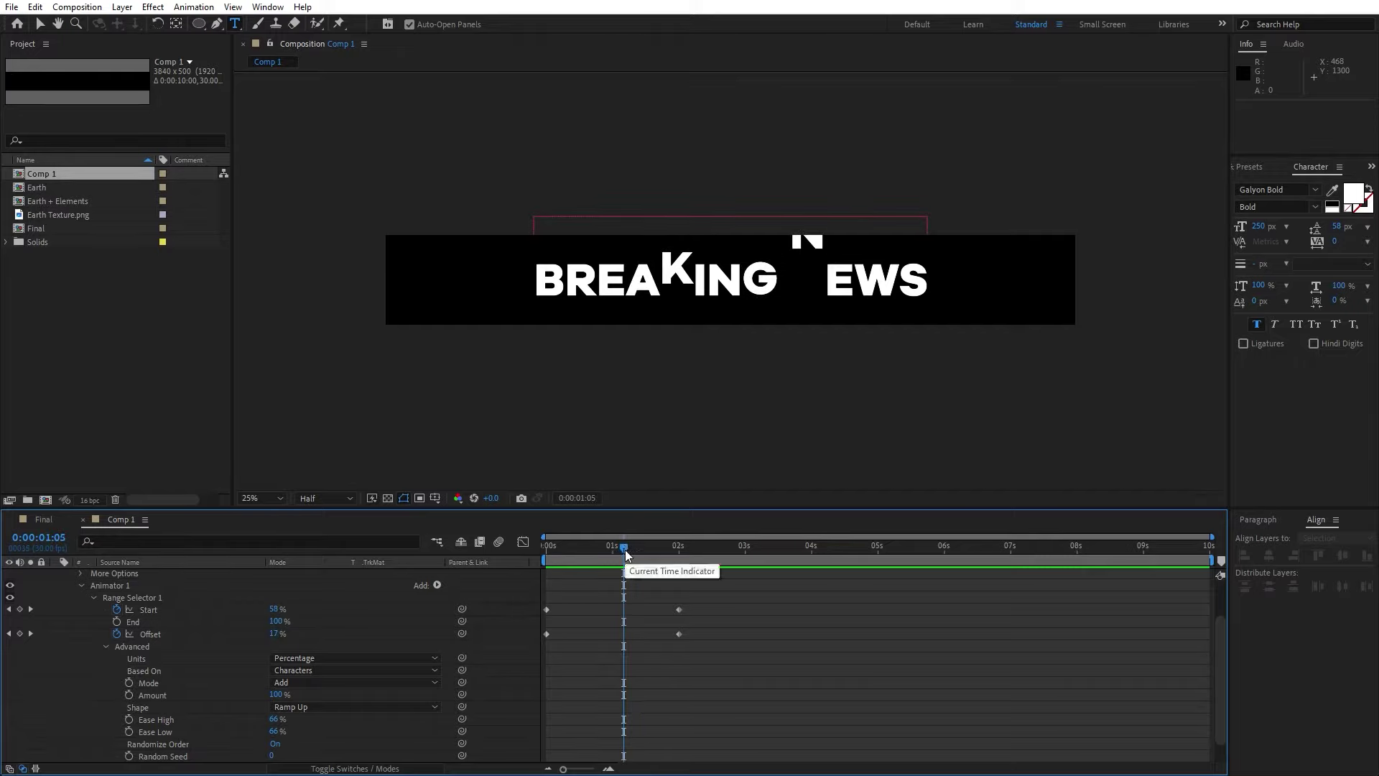
left_click_drag(625, 550, 647, 550)
scroll(368, 615, "up", 2)
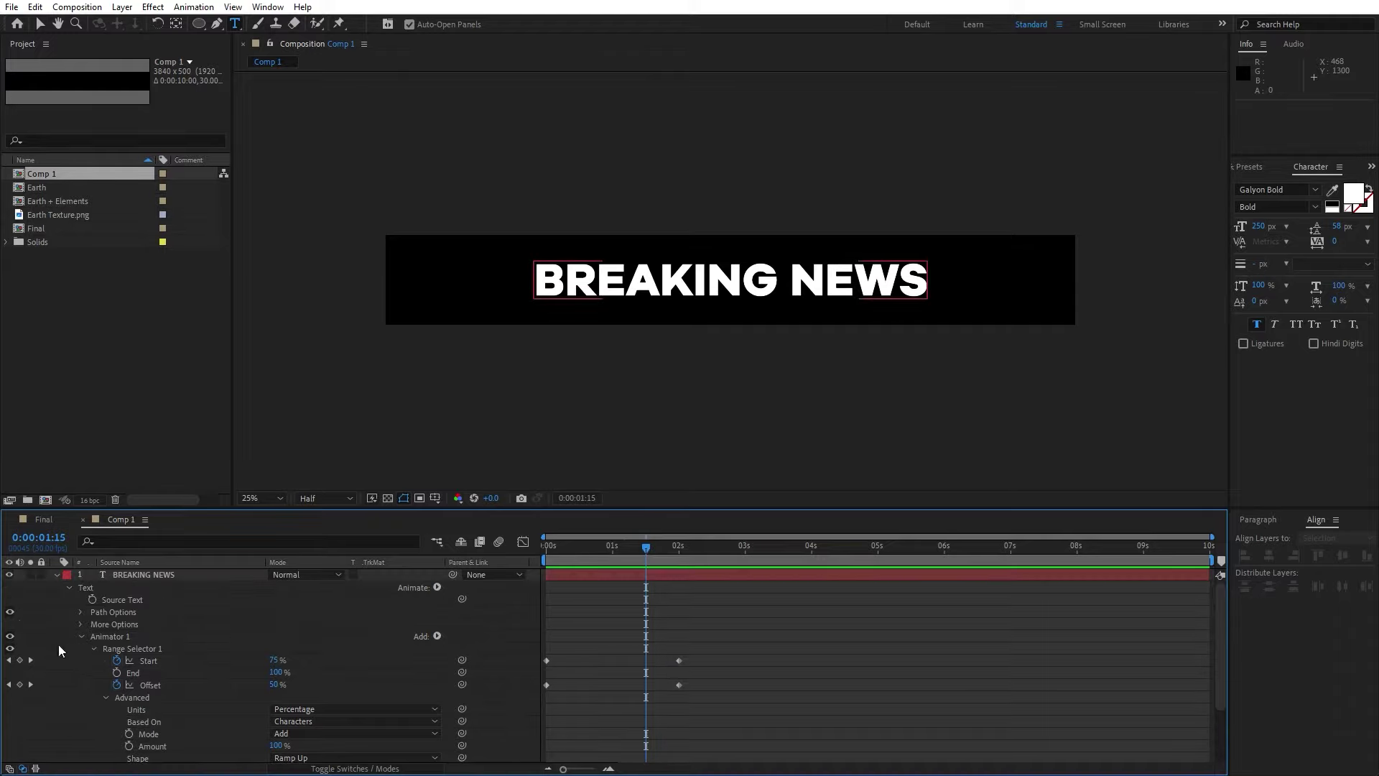
Step: Add a Tracking animator to the BREAKING NEWS text and keyframe its Tracking Amount at 0 at 0:00:01:15
left_click(82, 637)
left_click(436, 588)
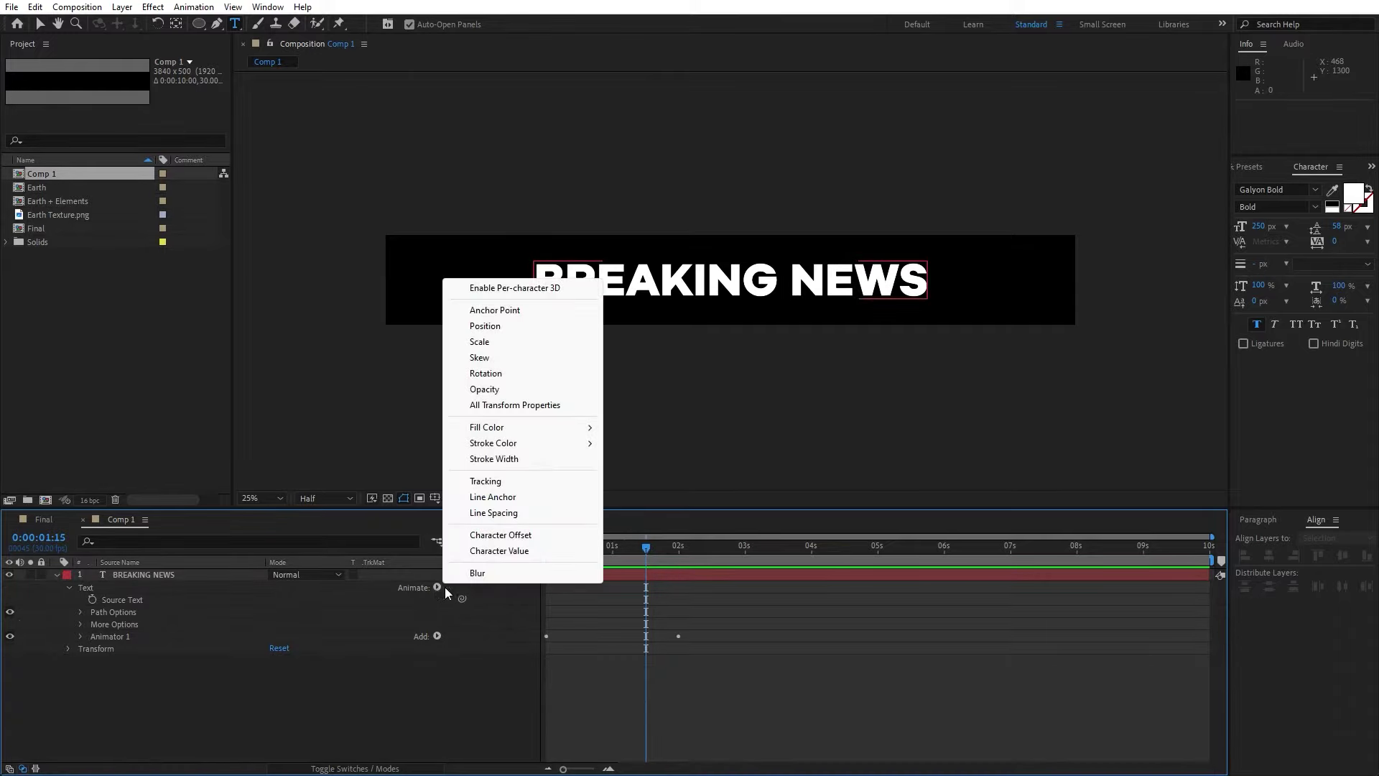
left_click(494, 481)
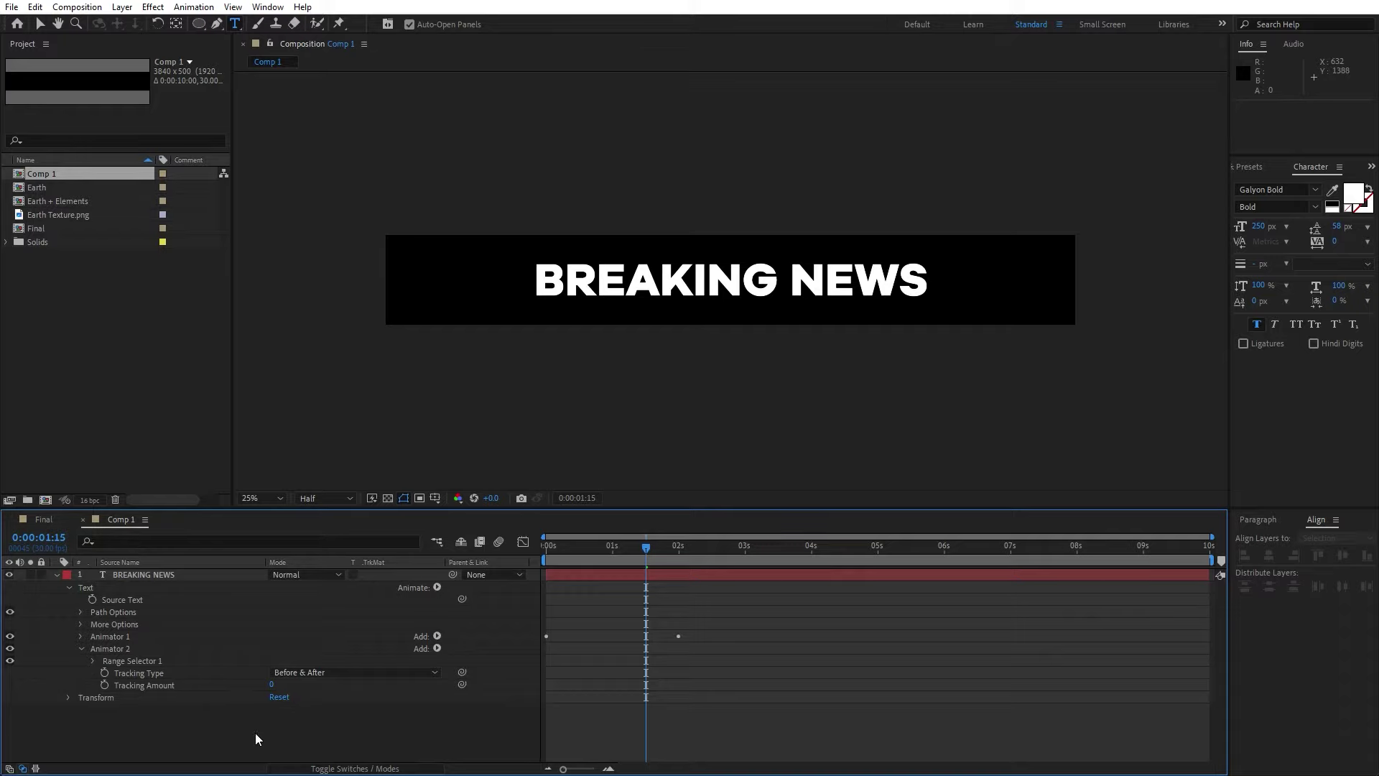
left_click(105, 686)
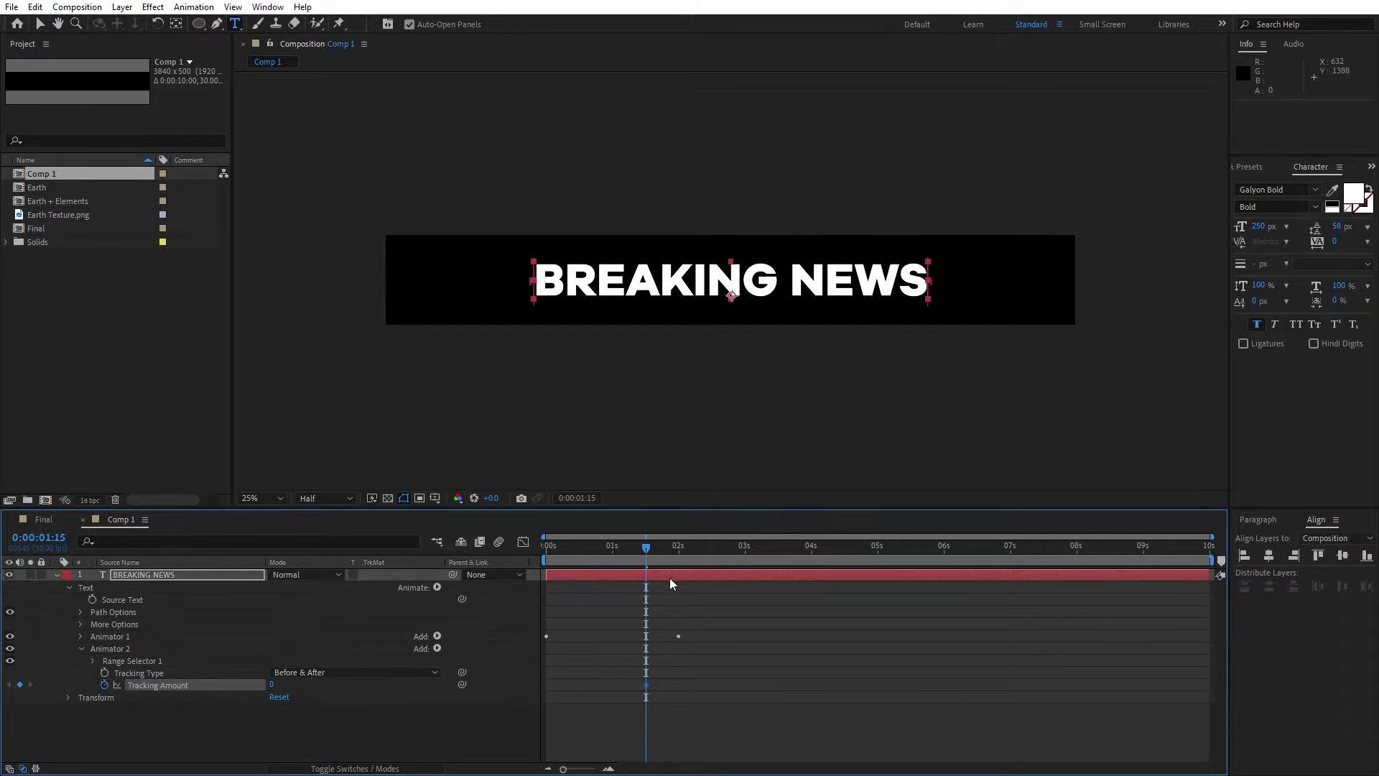
Step: At 0:00:02:17, keyframe the text's Tracking Amount at 40
left_click_drag(646, 551, 716, 550)
left_click(285, 701)
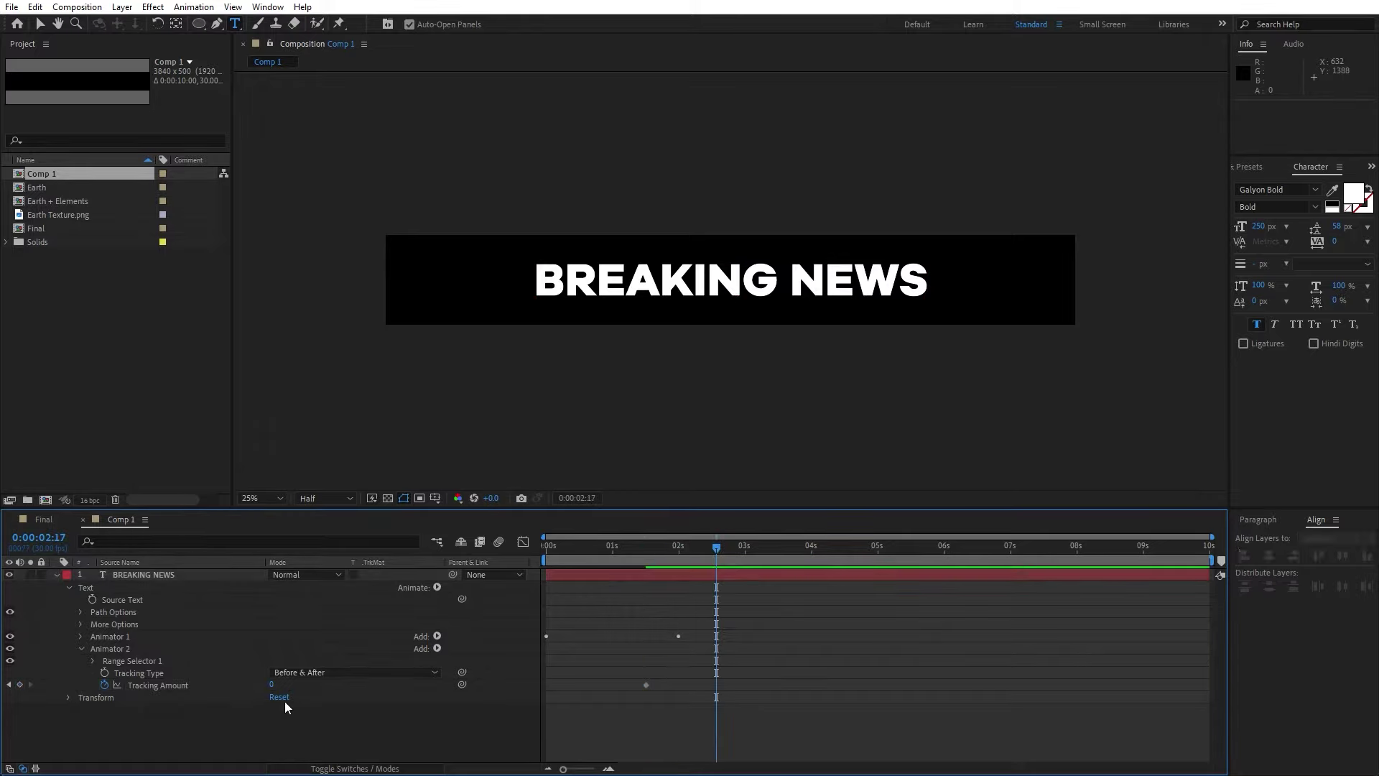
left_click(272, 685)
type("400")
key("Return")
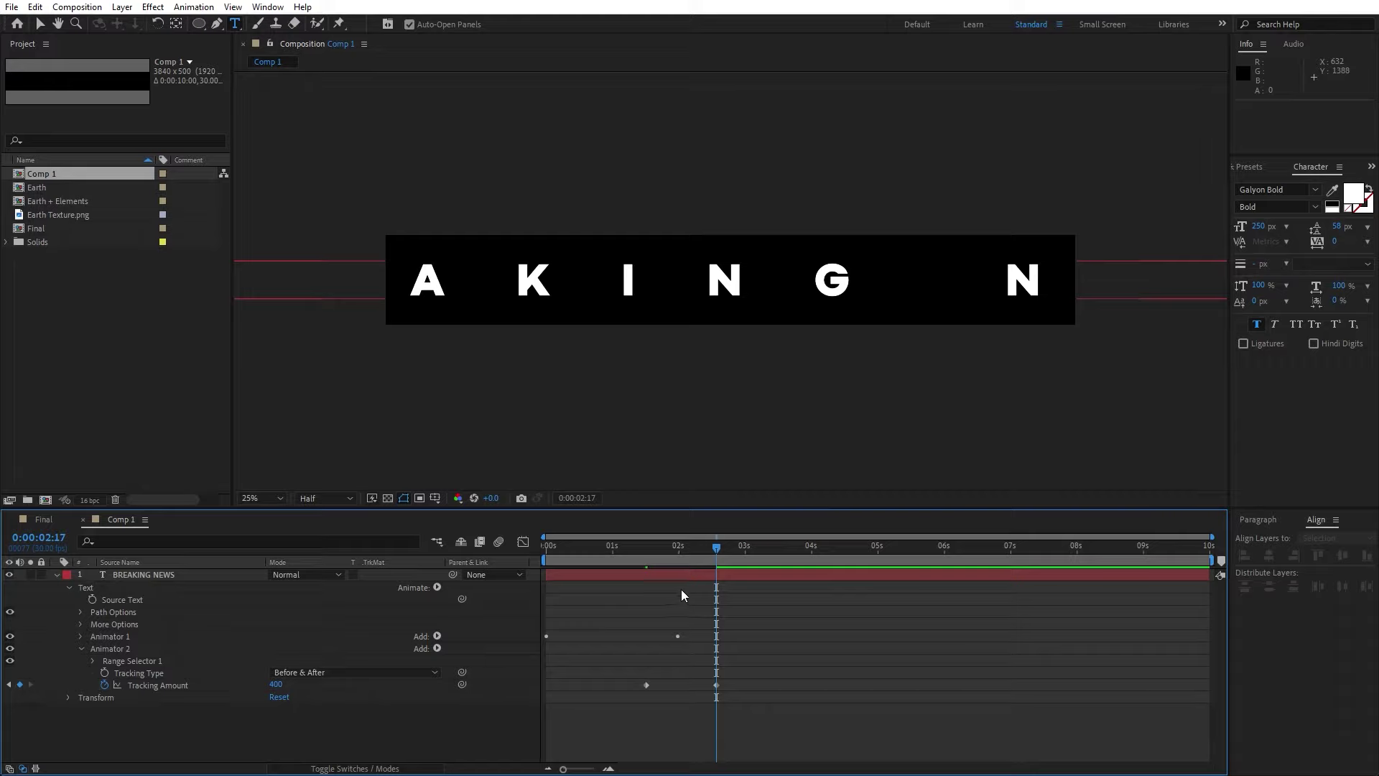
left_click(277, 684)
key("Return")
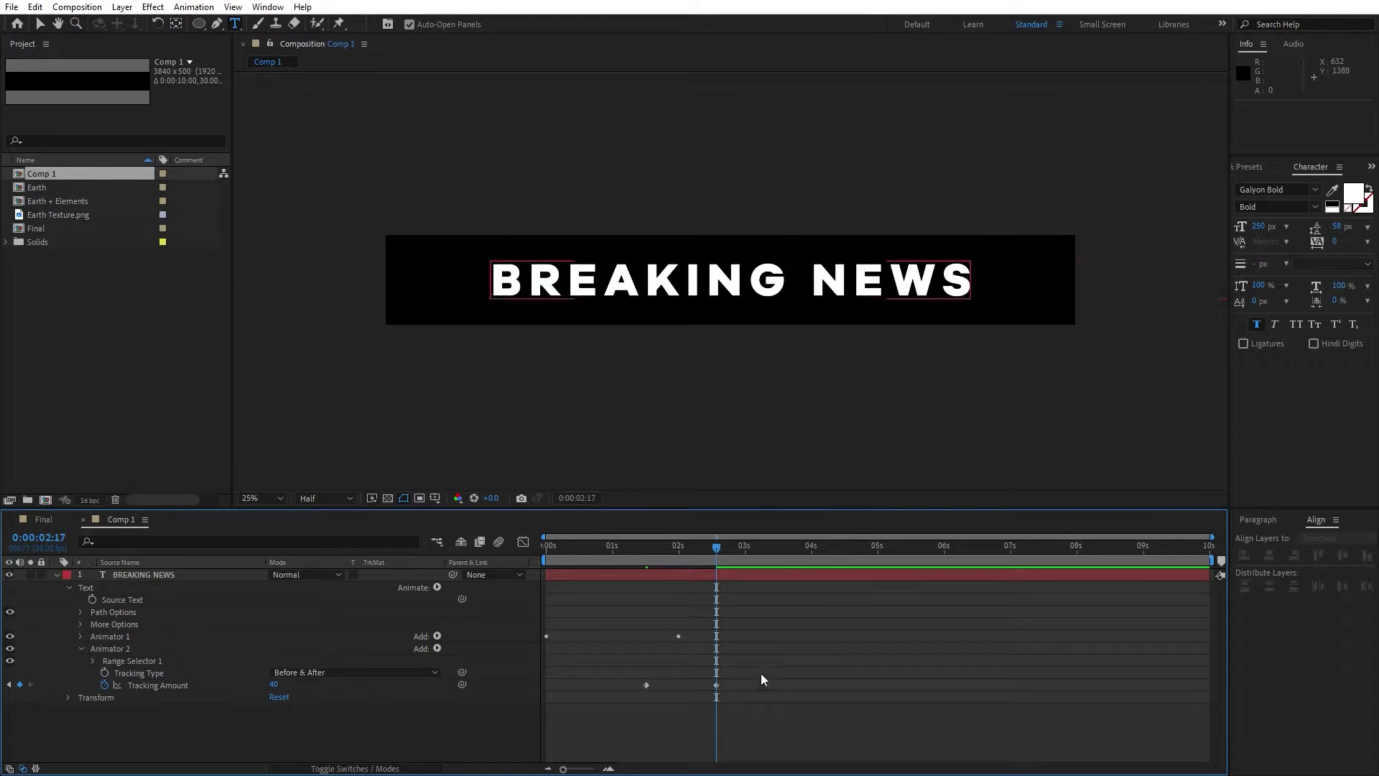
Step: Apply Easy Ease to both Tracking Amount keyframes
left_click_drag(762, 678, 595, 706)
right_click(647, 686)
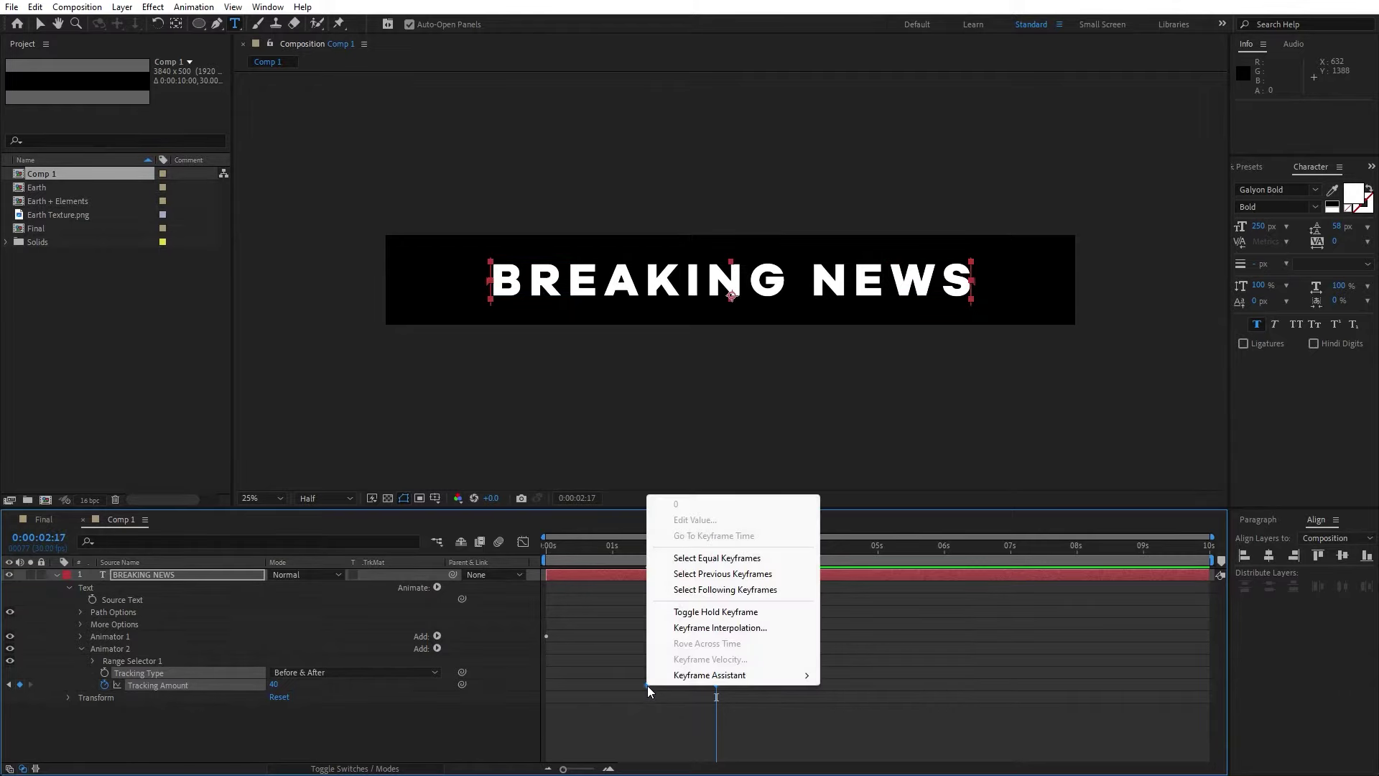
mouse_move(717, 675)
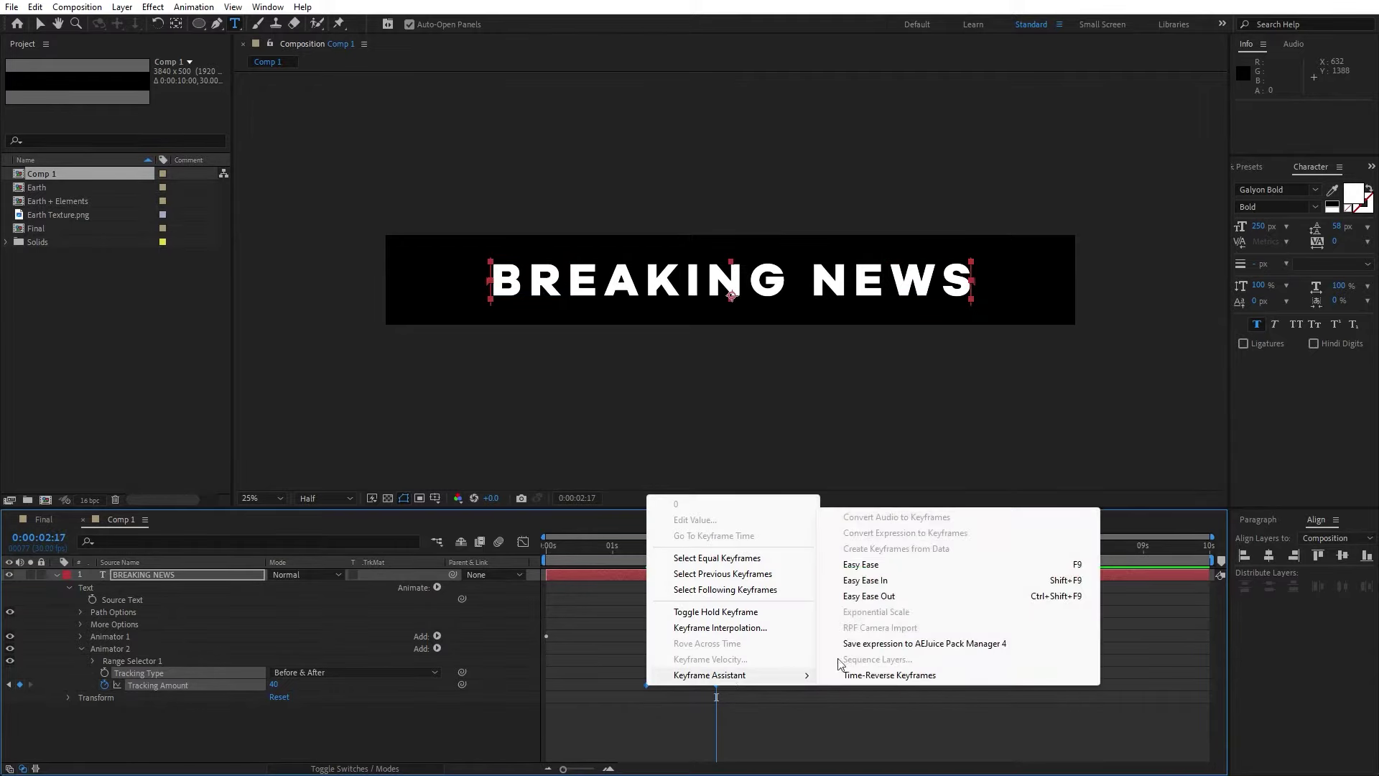
left_click(869, 567)
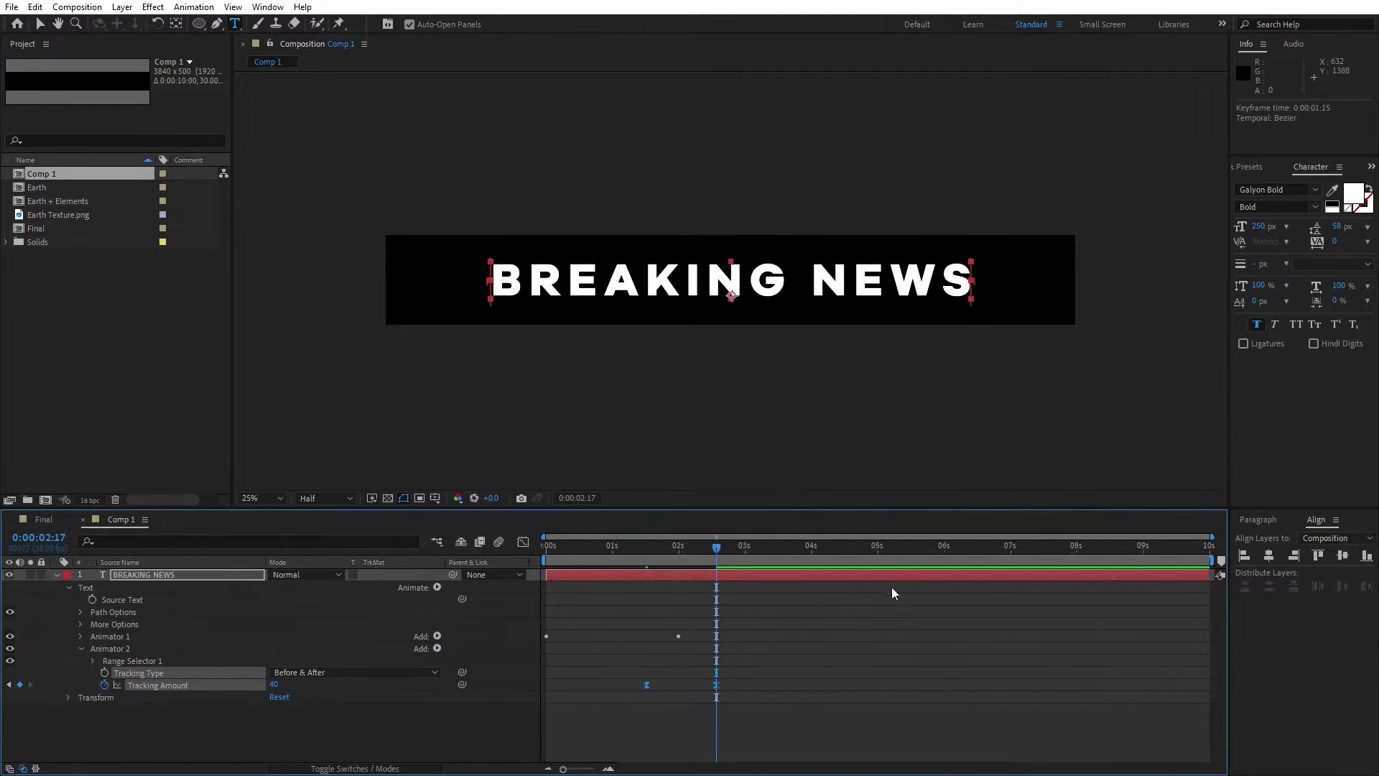
Step: Reshape the Tracking Amount speed curve into an early peak with a long slow finish, and preview the text animation
left_click(523, 542)
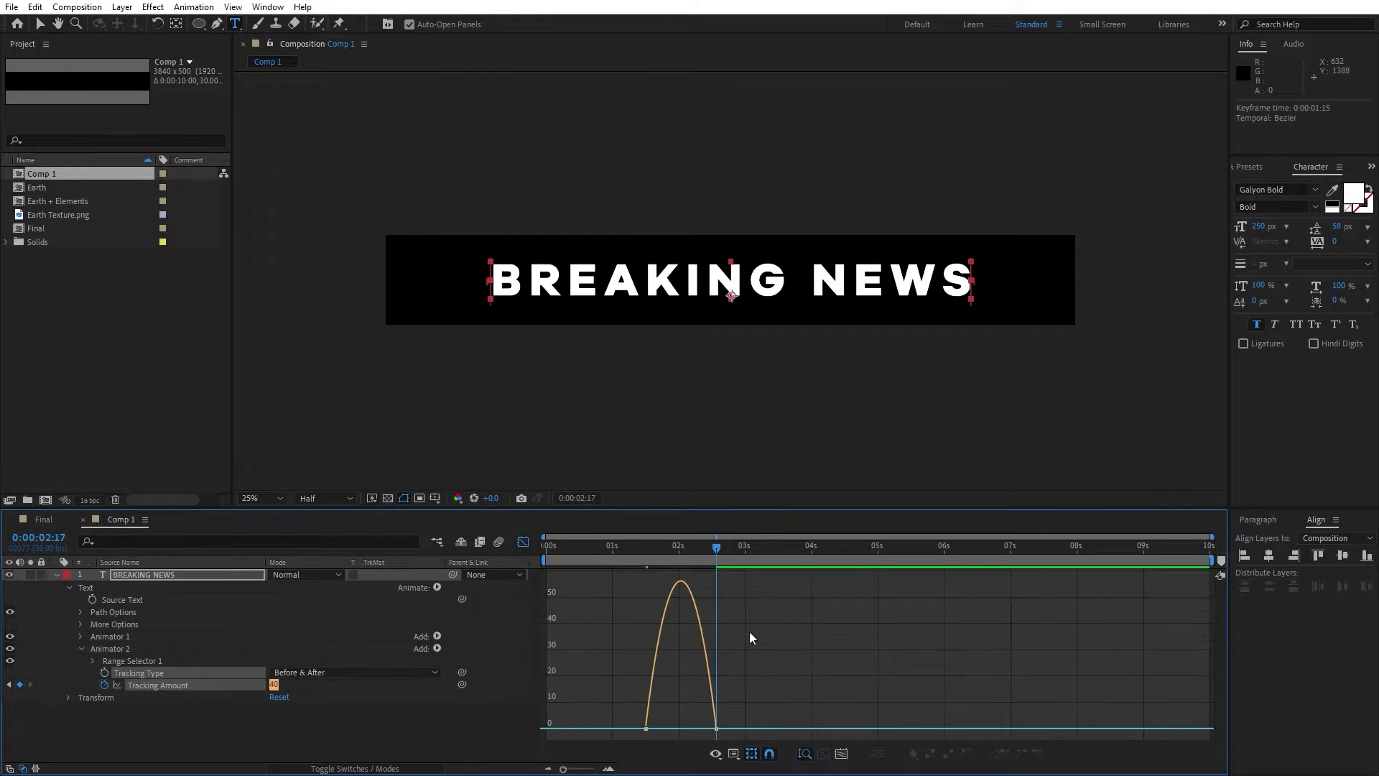
left_click_drag(709, 732, 681, 728)
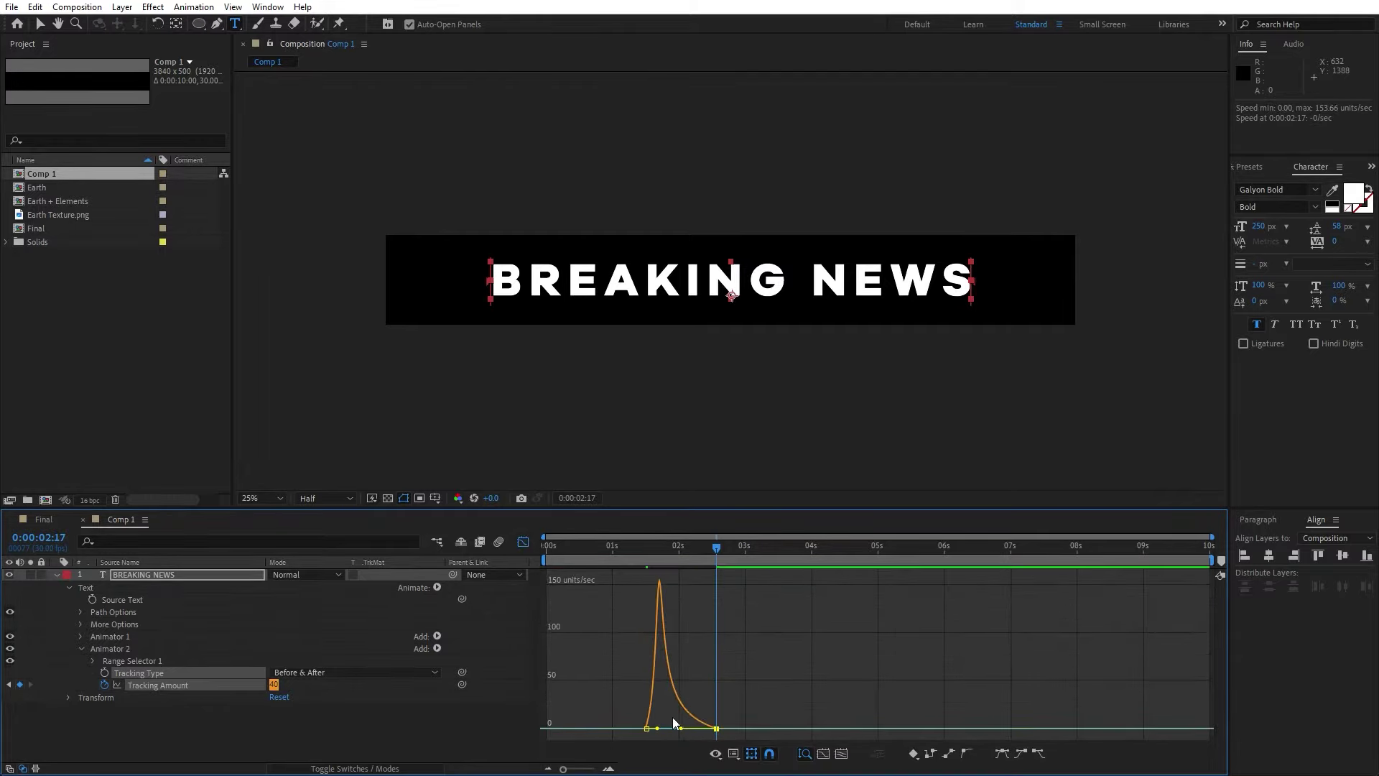
left_click(523, 542)
left_click(400, 736)
key("space")
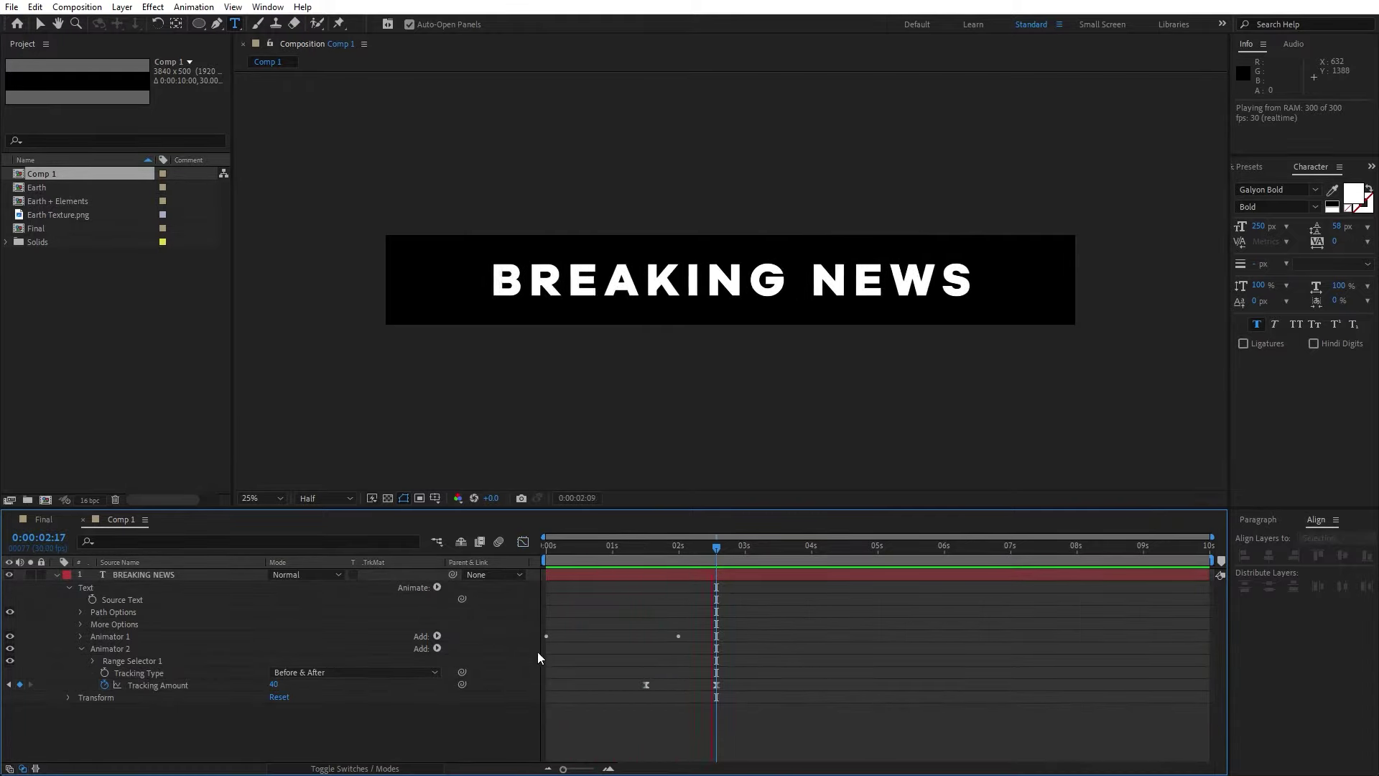
left_click(636, 554)
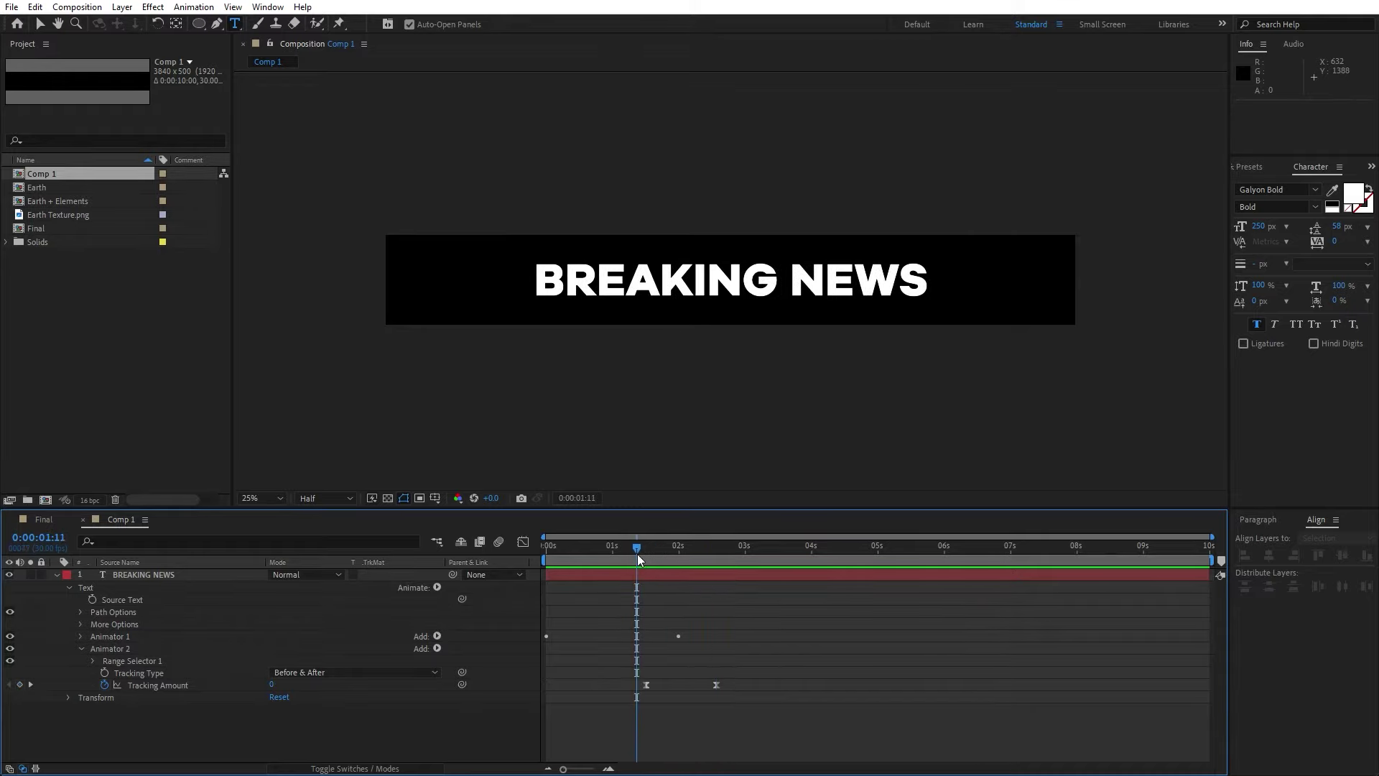
Step: Close the Comp 1 timeline and rename that composition as Text
left_click(56, 575)
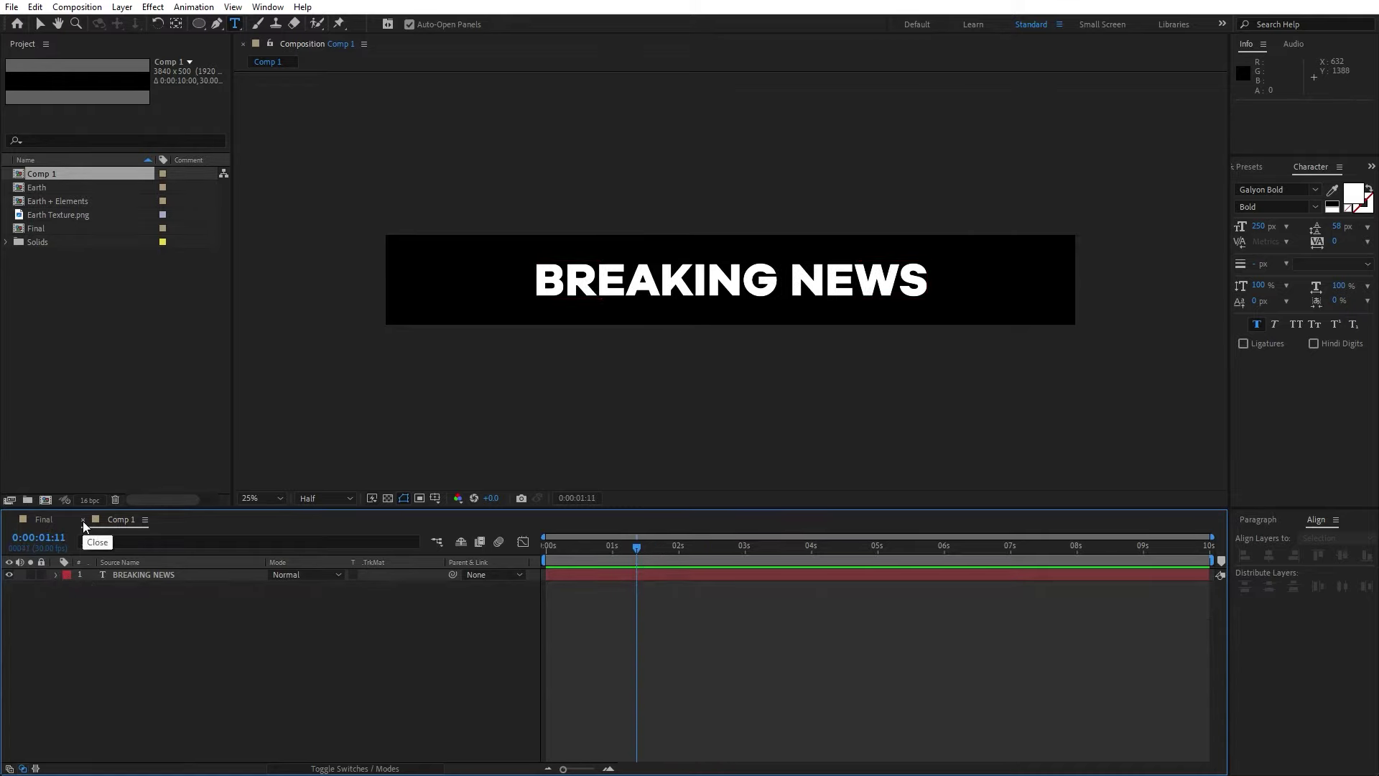
left_click(83, 520)
left_click(63, 178)
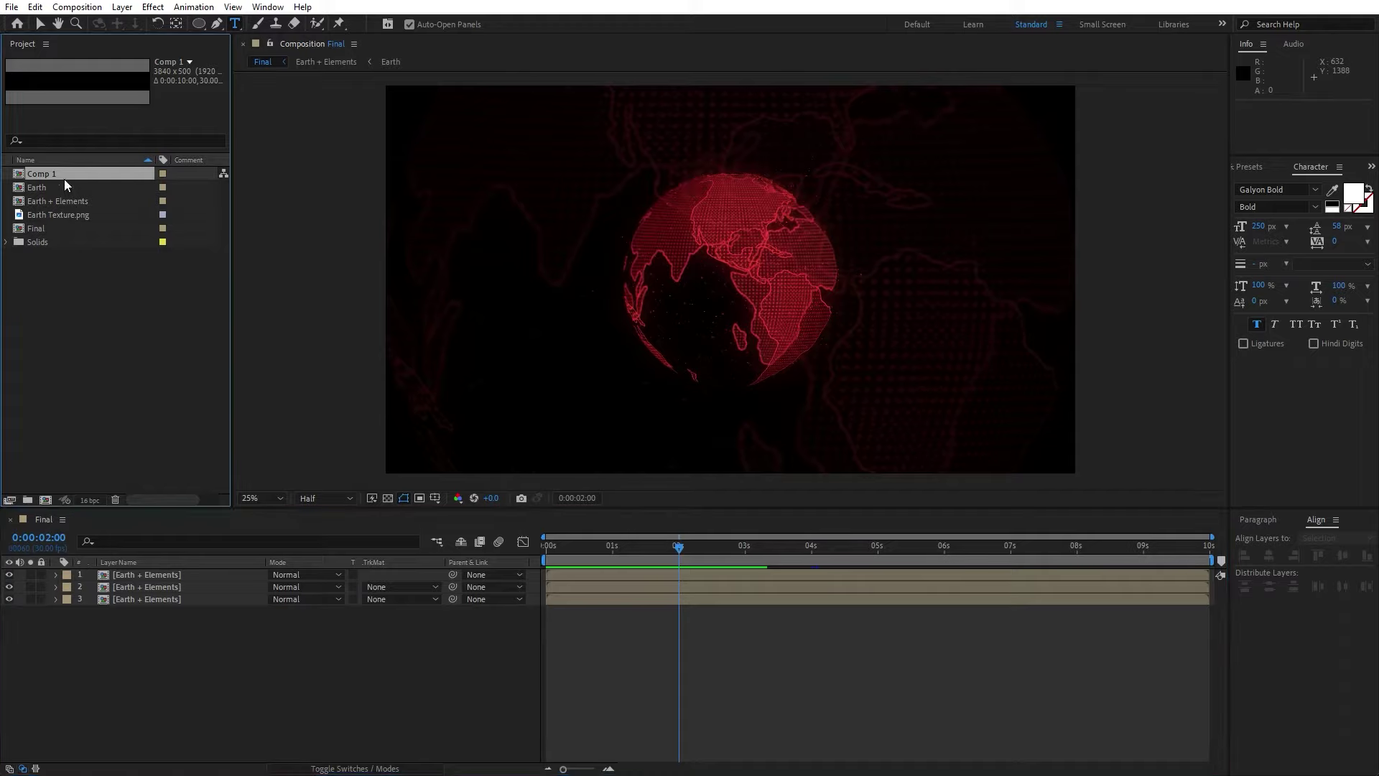
key("Return")
type("Text")
left_click(81, 317)
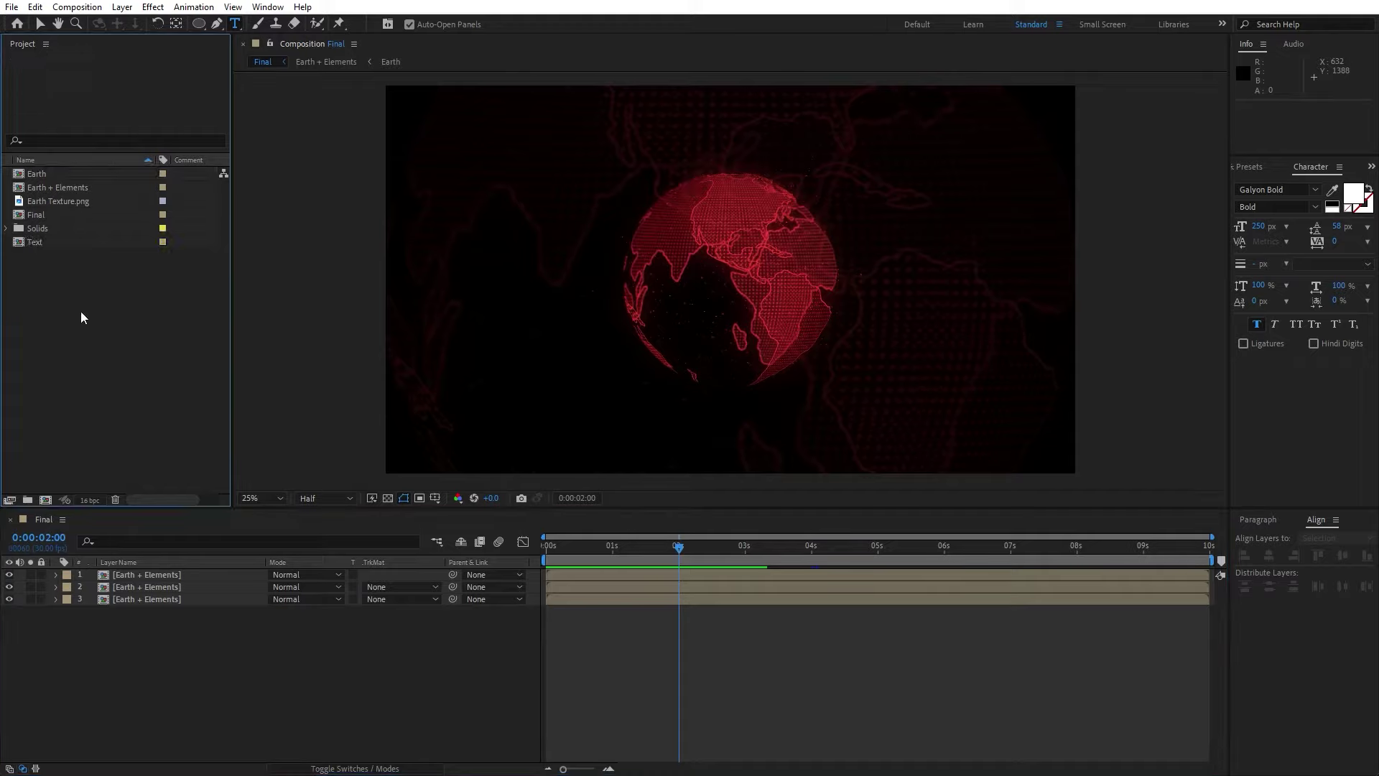
Step: Place the Text composition above the Earth layers in the Final composition and preview the result
left_click(41, 245)
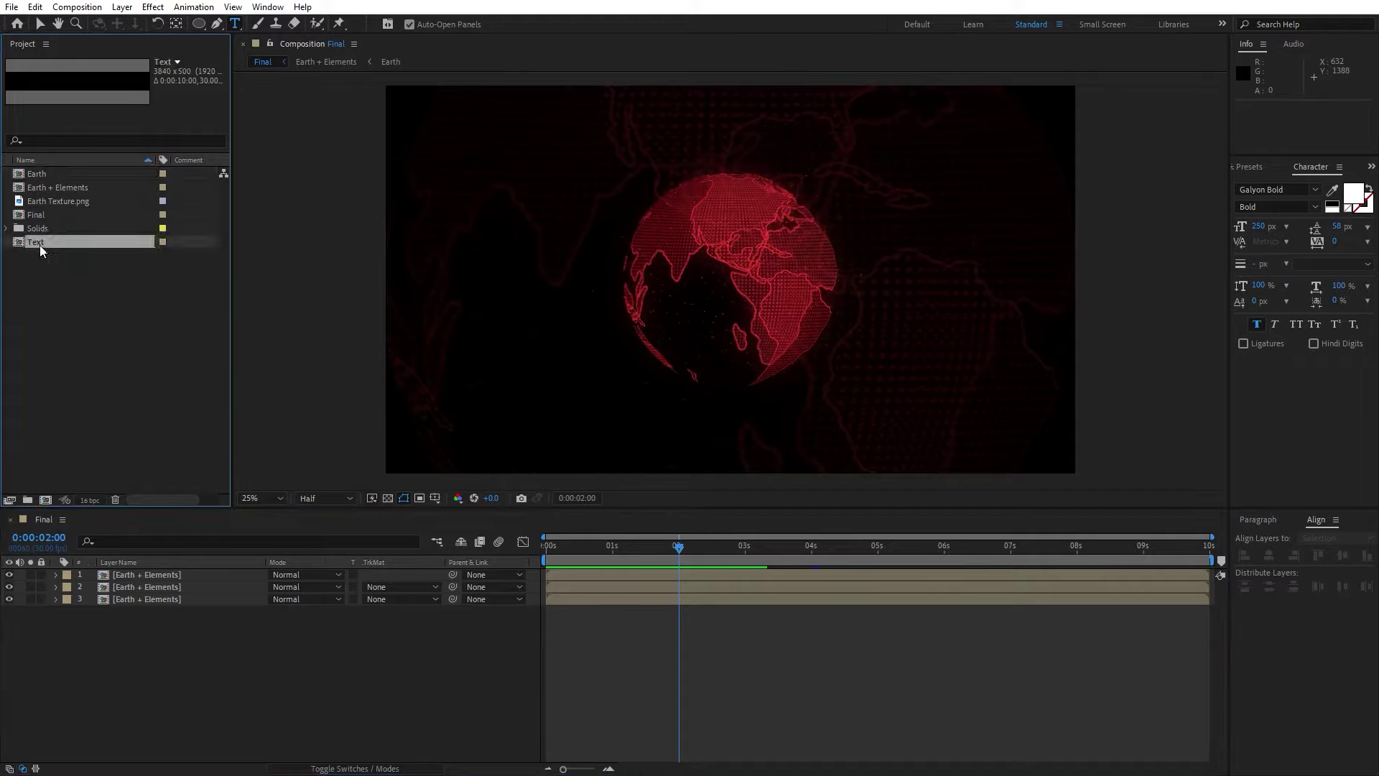
left_click_drag(33, 242, 174, 575)
key("space")
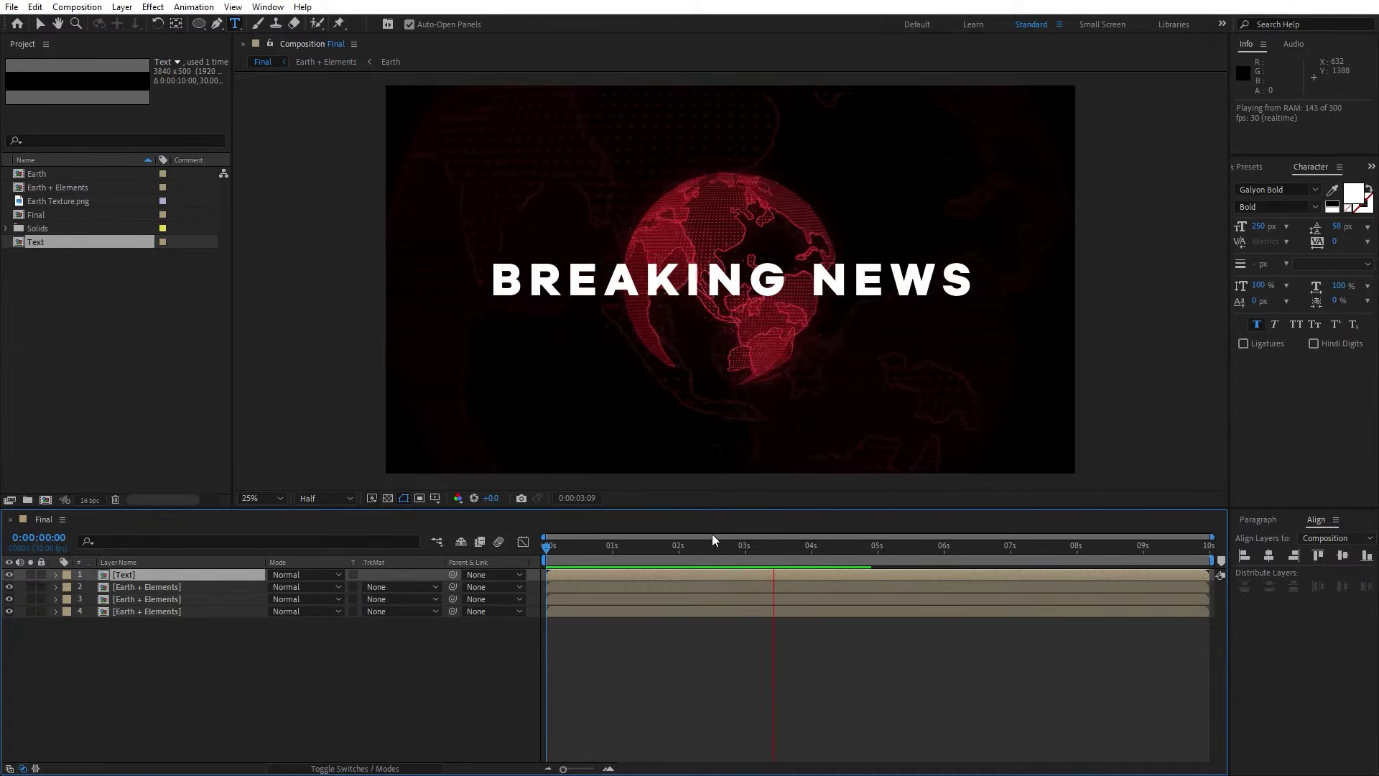
left_click_drag(731, 546, 611, 557)
key("space")
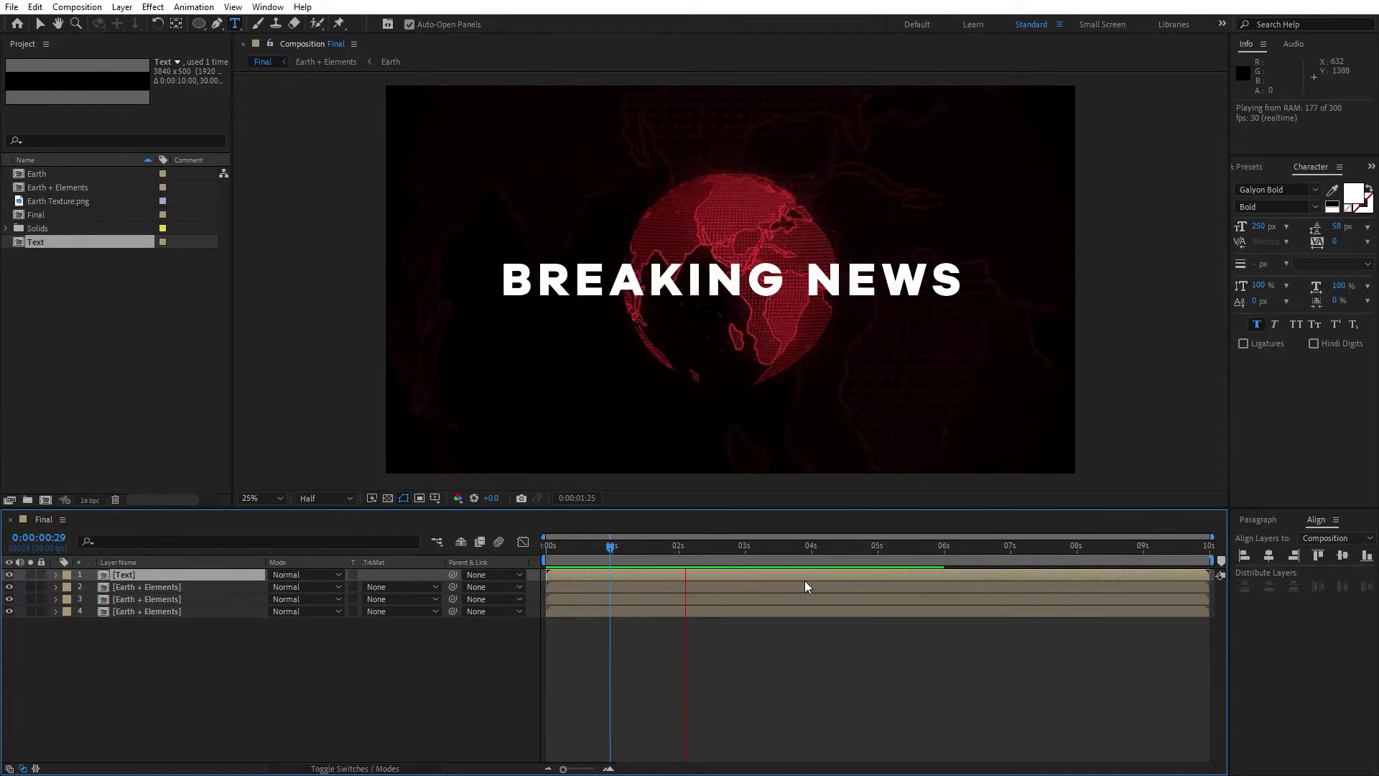
left_click(776, 549)
key("v")
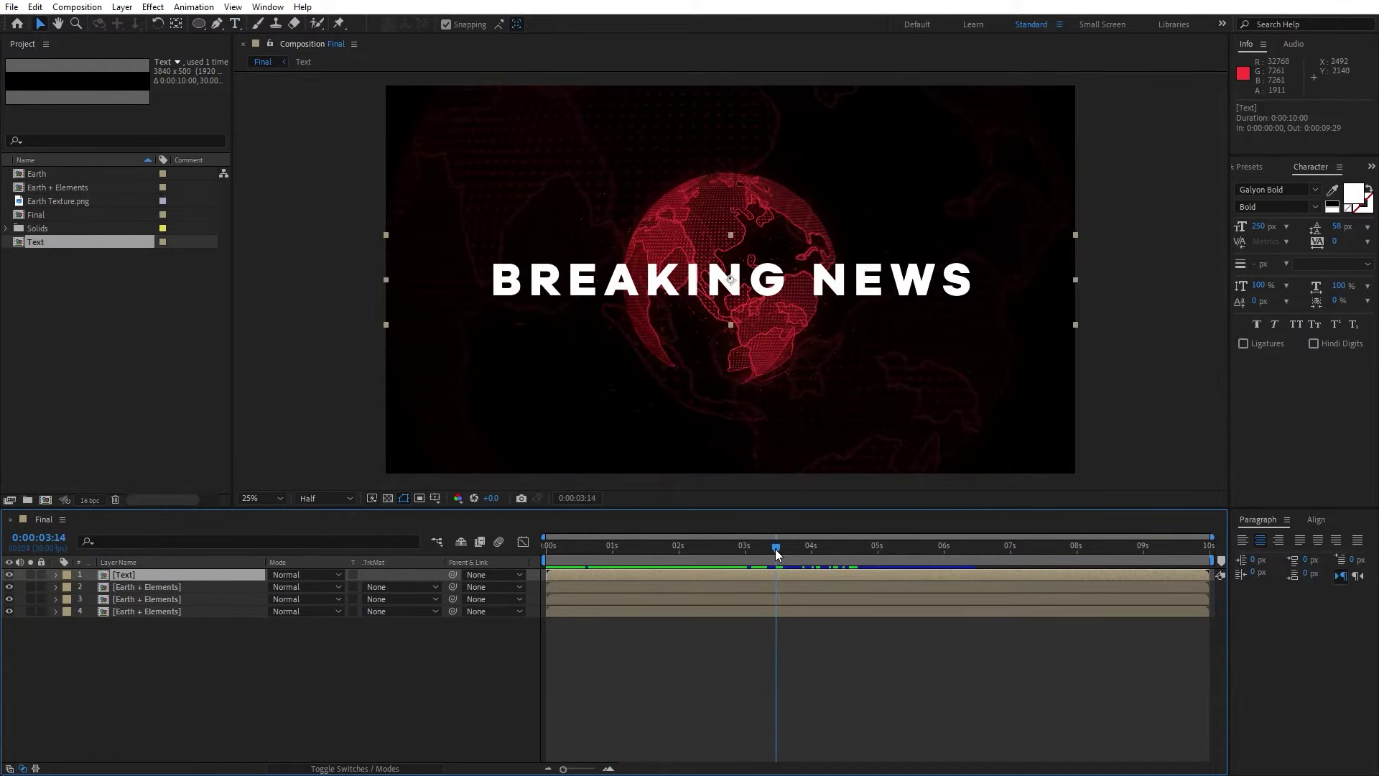
Step: Create a 1200 × 800 px composition named Text 02 at 30 fps with a 10-second duration
left_click(45, 500)
type("Text 02")
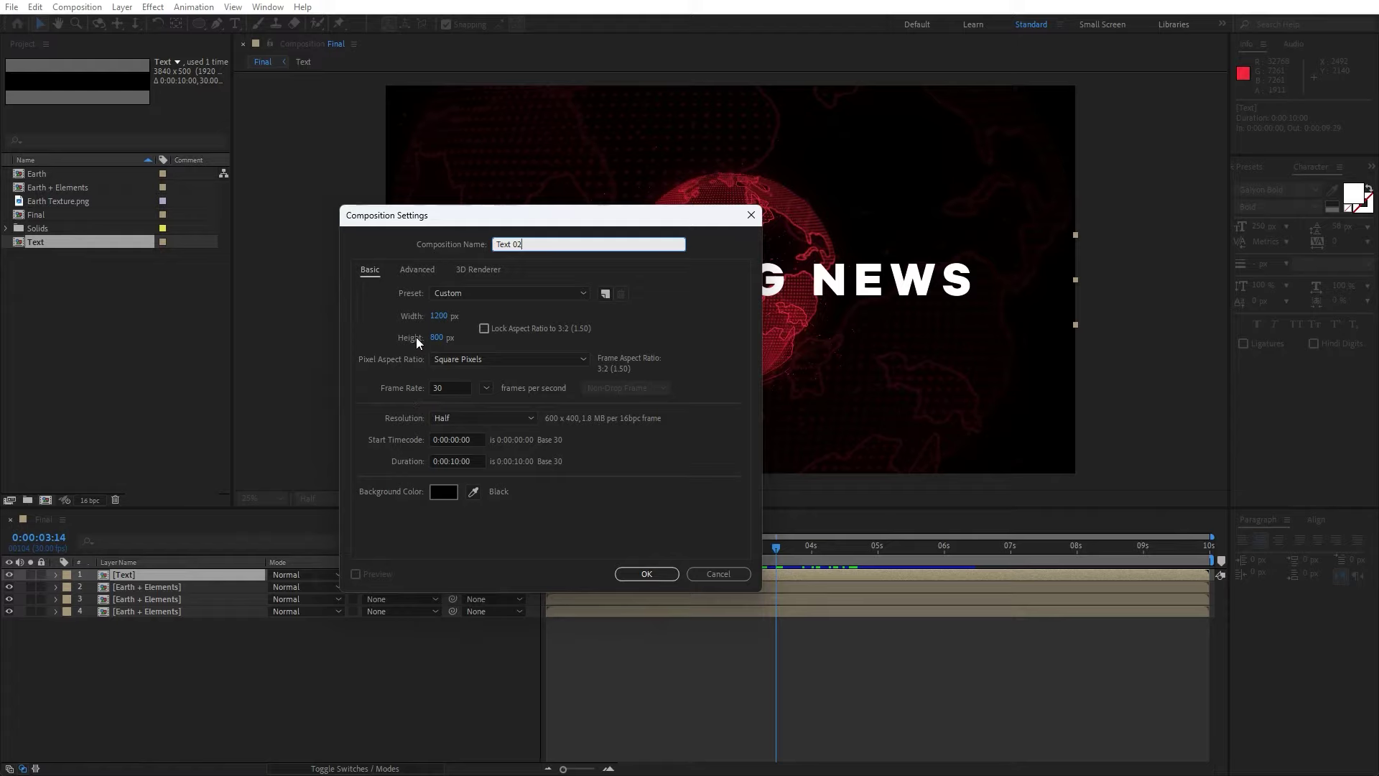
left_click(647, 574)
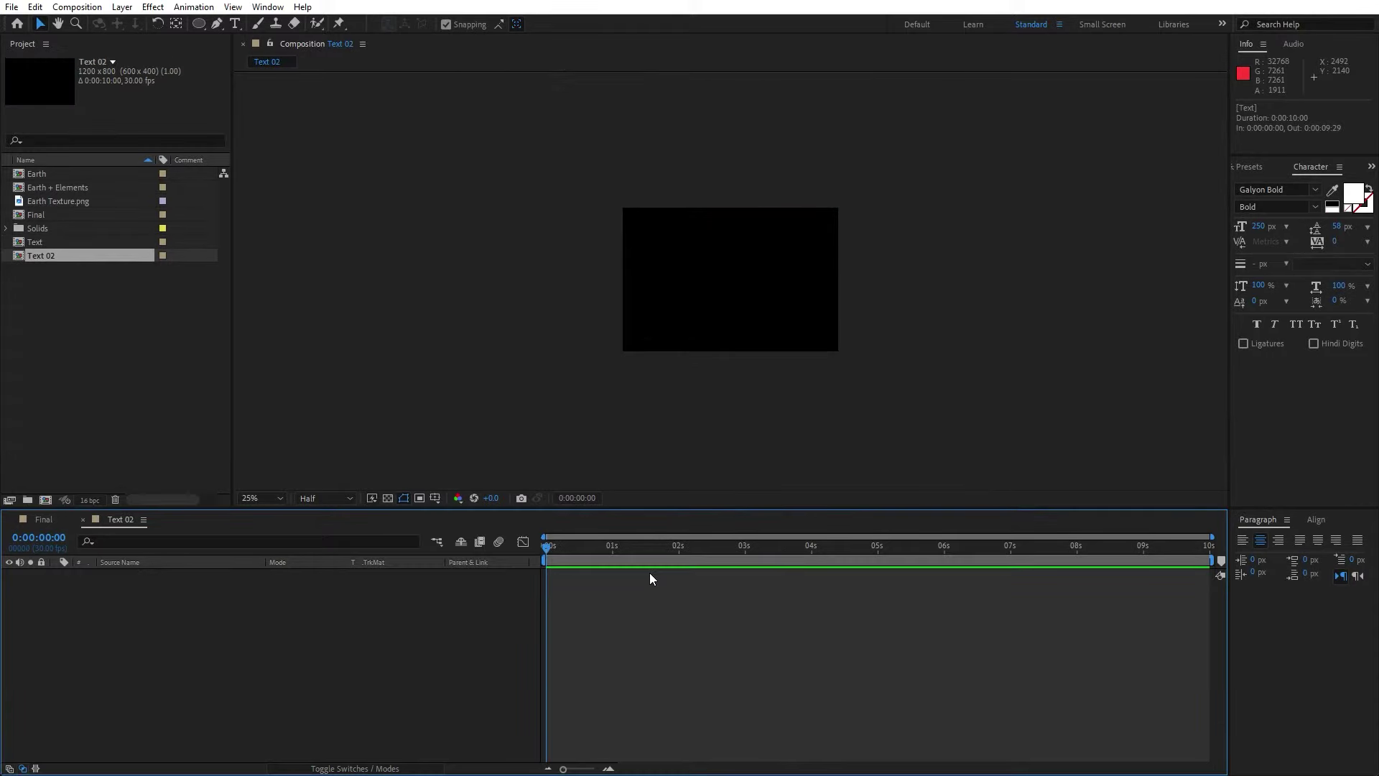
Step: Set the font size to 40 px for the Type tool and show the Title/Action Safe guides in Text 02
left_click(1260, 227)
type("4")
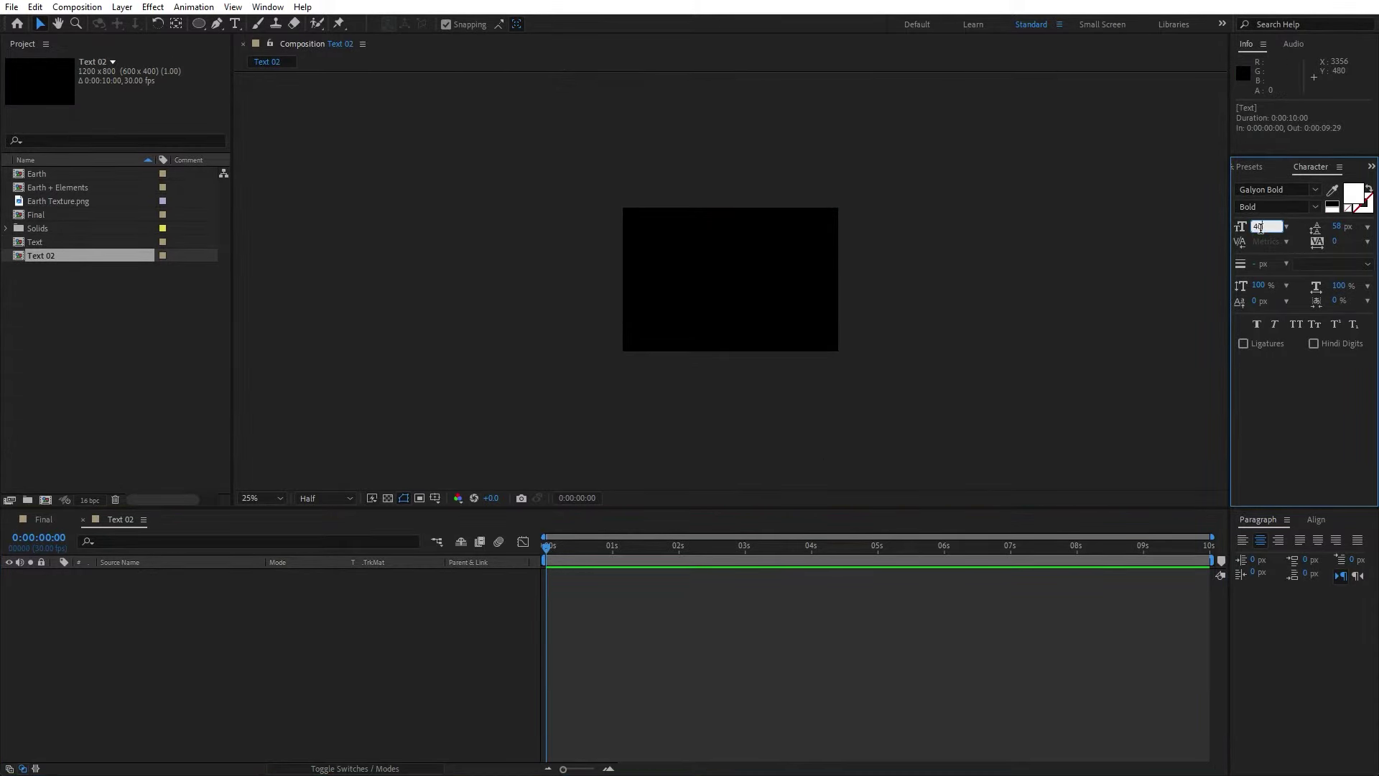
type("0")
key("Return")
left_click(235, 25)
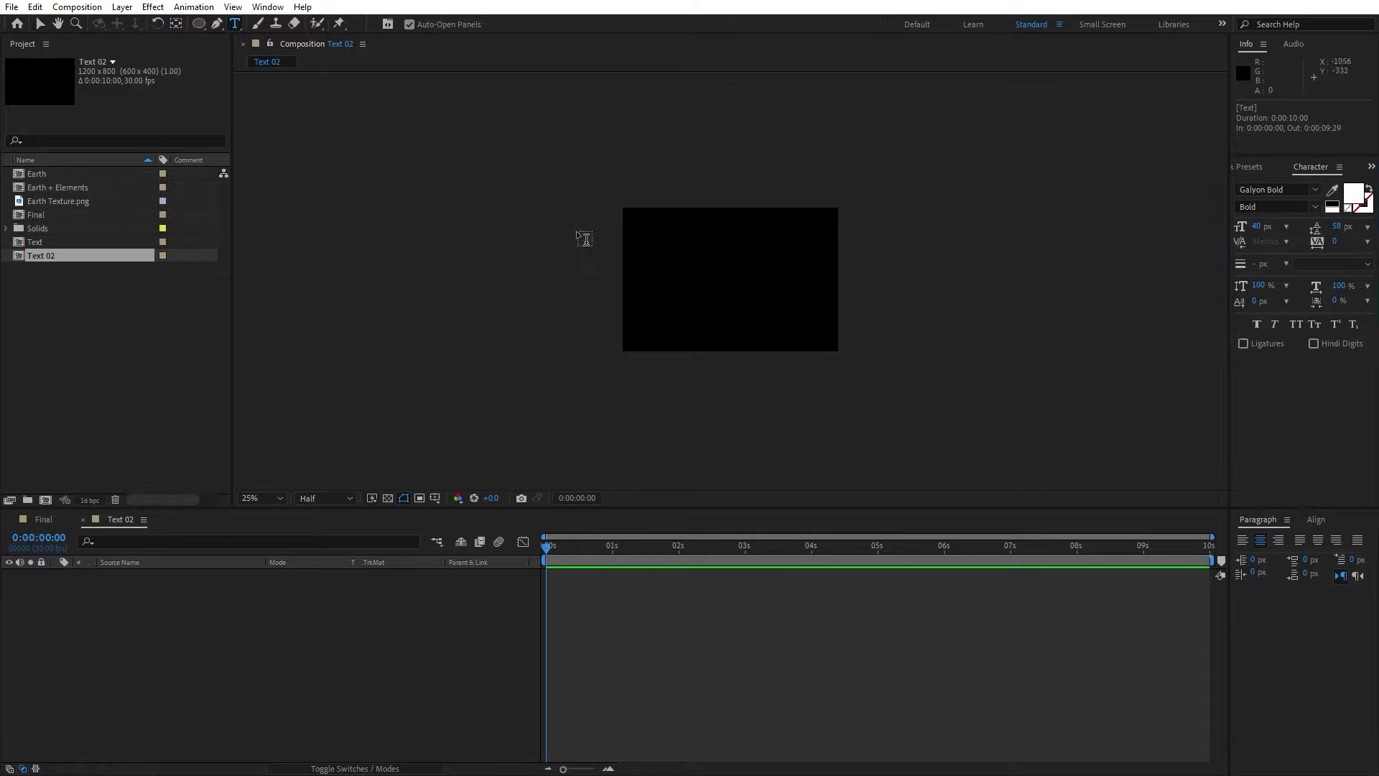
scroll(808, 328, "up", 2)
left_click(434, 498)
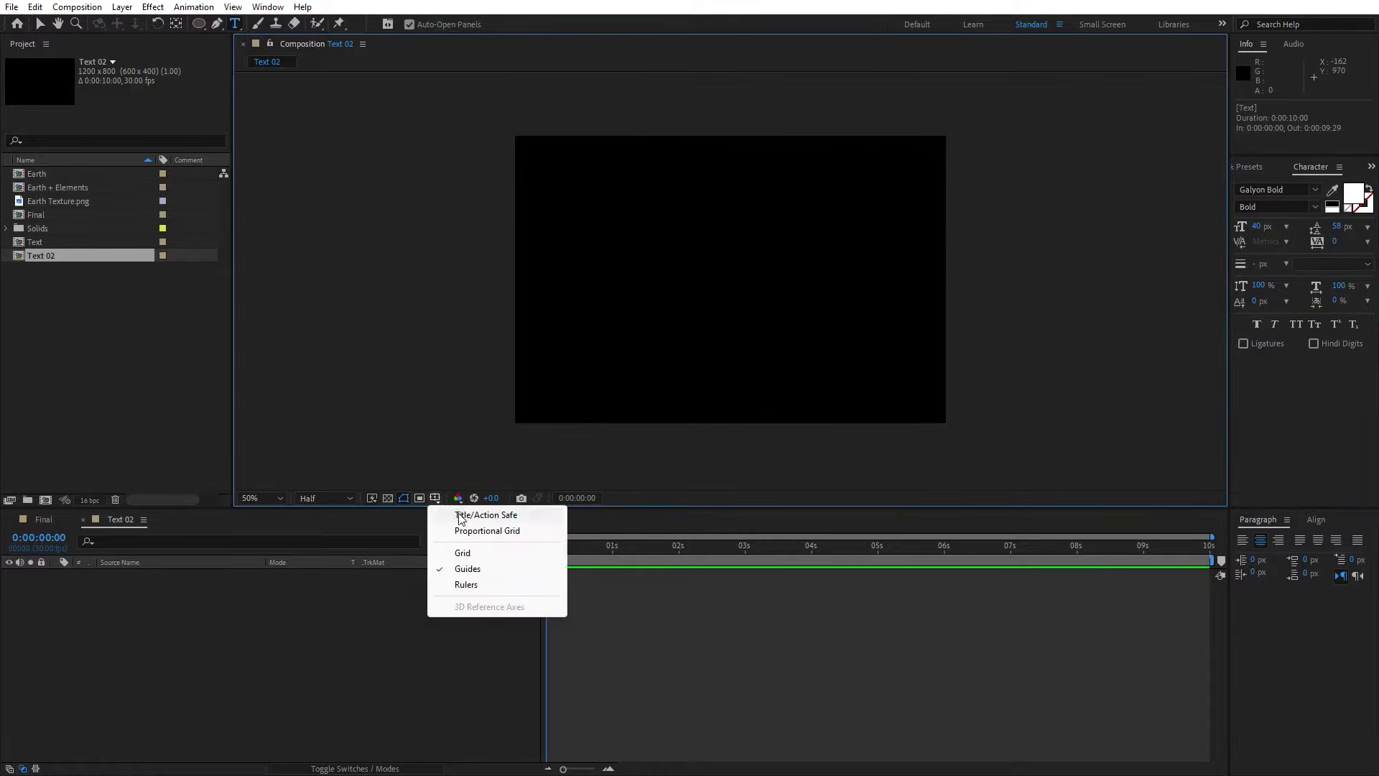
left_click(463, 515)
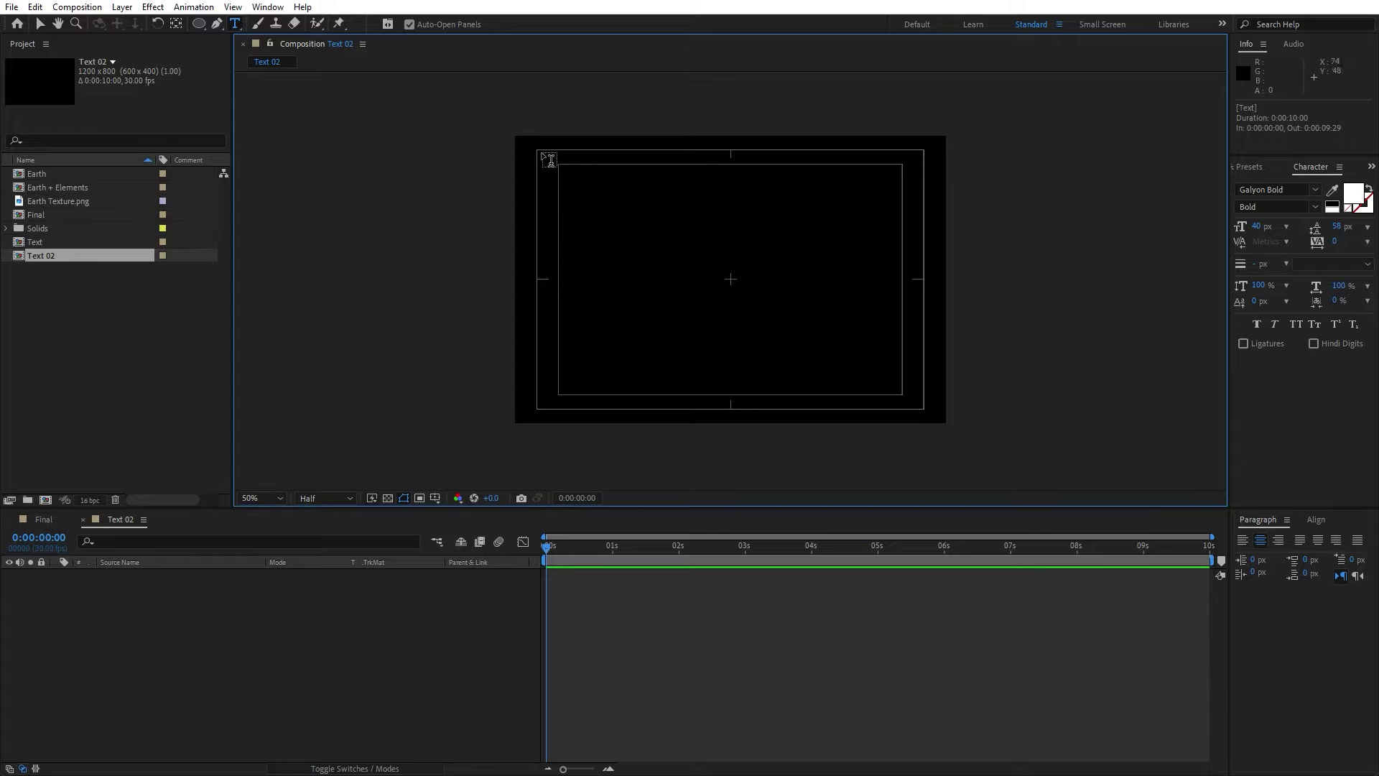
Step: Draw a paragraph text box spanning the action-safe frame and fill it with the Lorem ipsum passage ending in "id est laborum."
left_click_drag(539, 153, 924, 408)
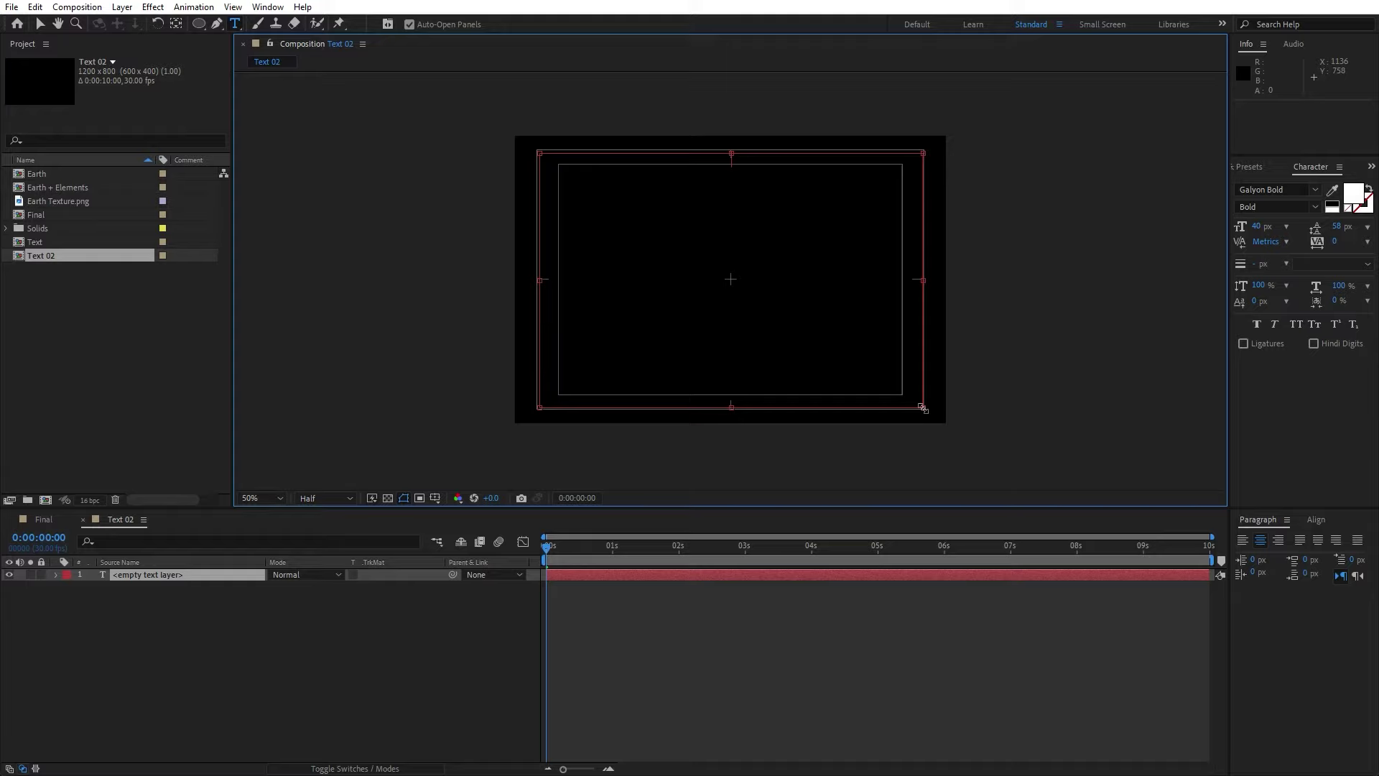
type("Lorem ipsum dolor sit amet, consectetur adipiscing elit, sed do eiusmod tempor incididunt ut labore et dolore magna aliqua. Ut enim ad minim veniam, quis nostrud exercitation ullamco laboris nisi ut aliquip ex ea commodo consequat. Duis aute irure dolor in reprehenderit in voluptate velit esse cillum dolore eu fugiat nulla pariatur. Excepteur sint occaecat cupidatat non proident, sunt in culpa qui officia deserunt mollit anim id est laborum.")
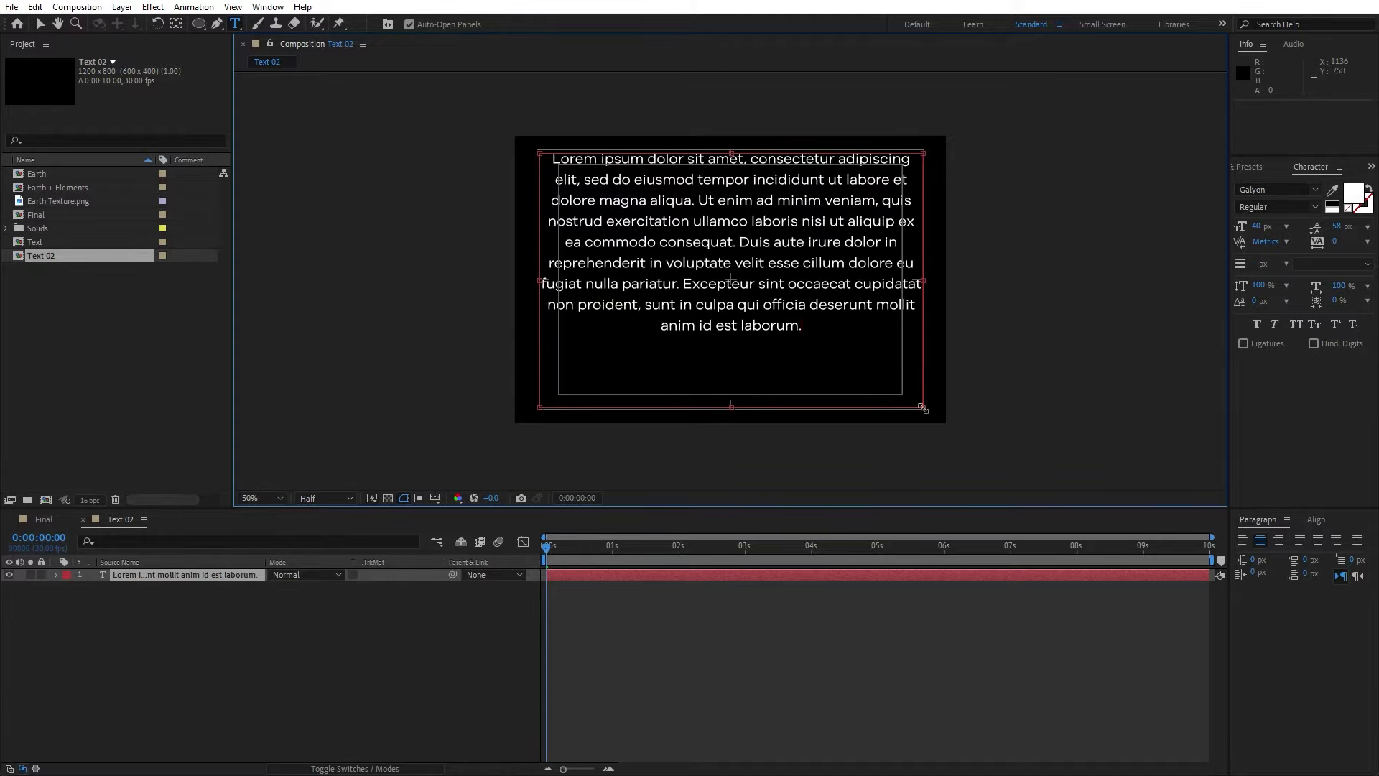
left_click(532, 585)
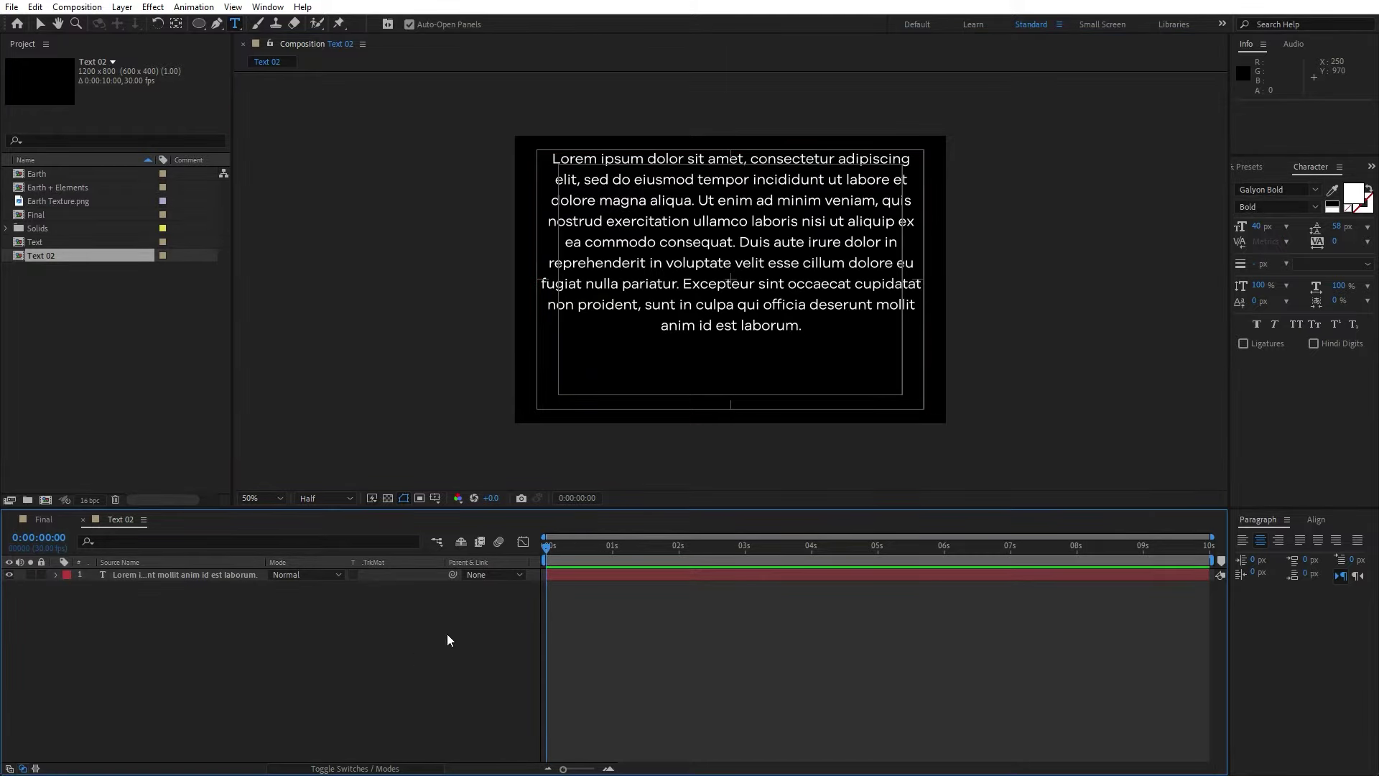
left_click(217, 576)
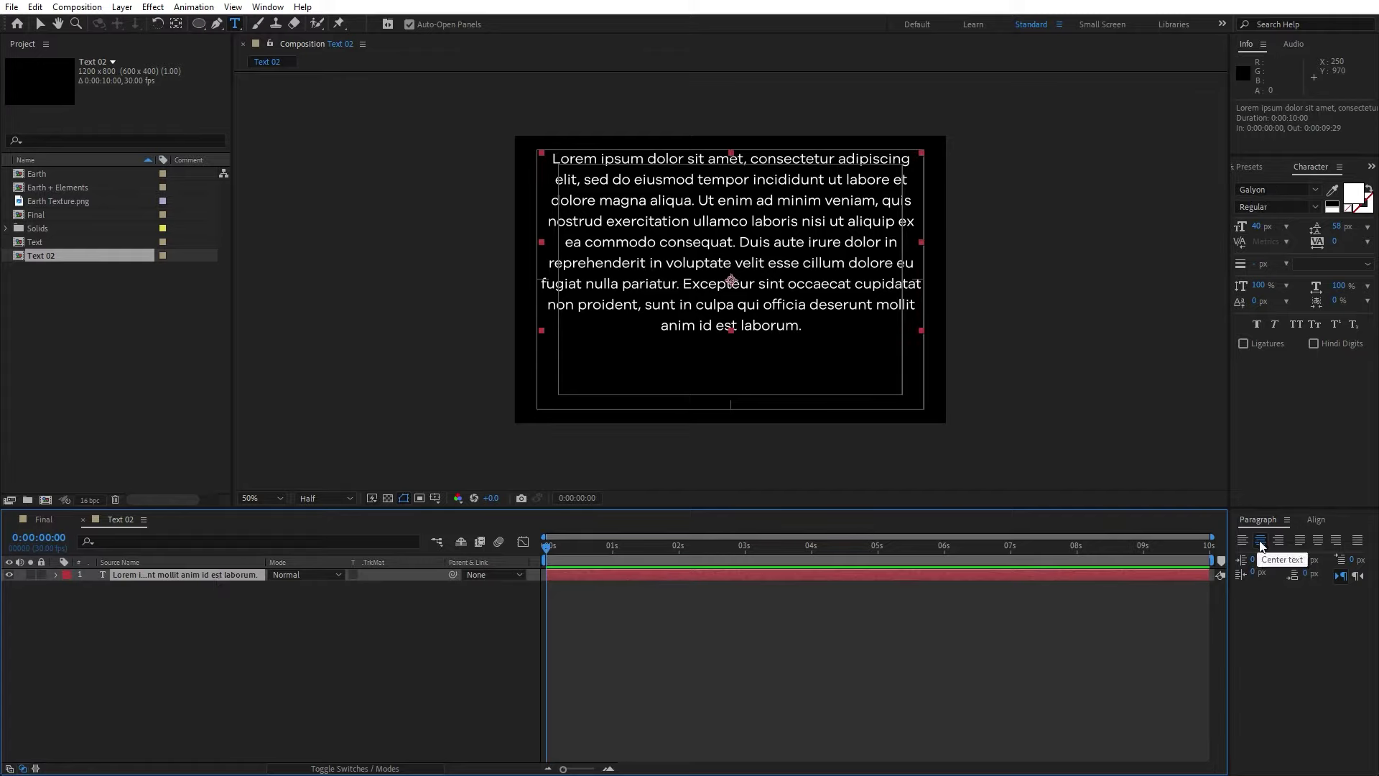
left_click(268, 9)
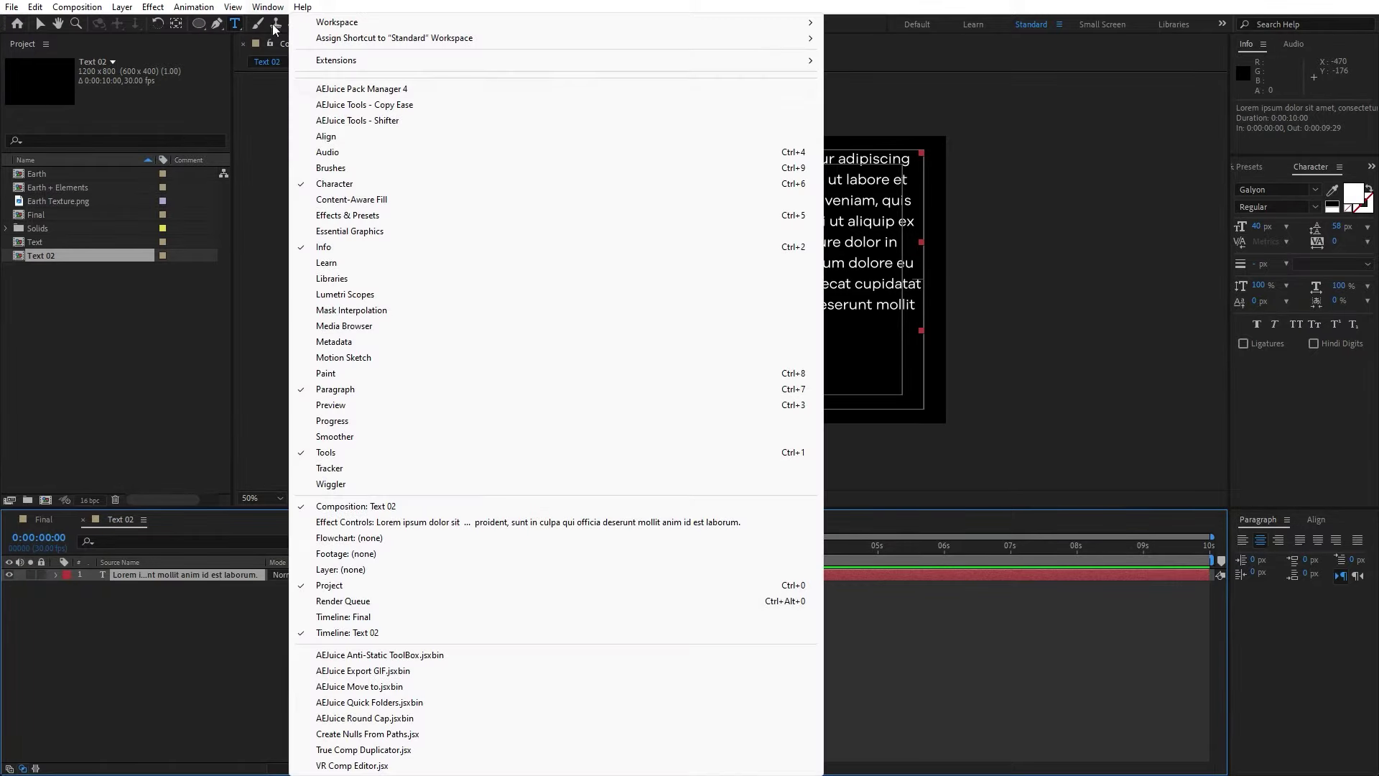
left_click(183, 613)
Step: Find the Typewriter animation preset and apply it to the Lorem ipsum text layer at the start of the timeline
left_click(182, 573)
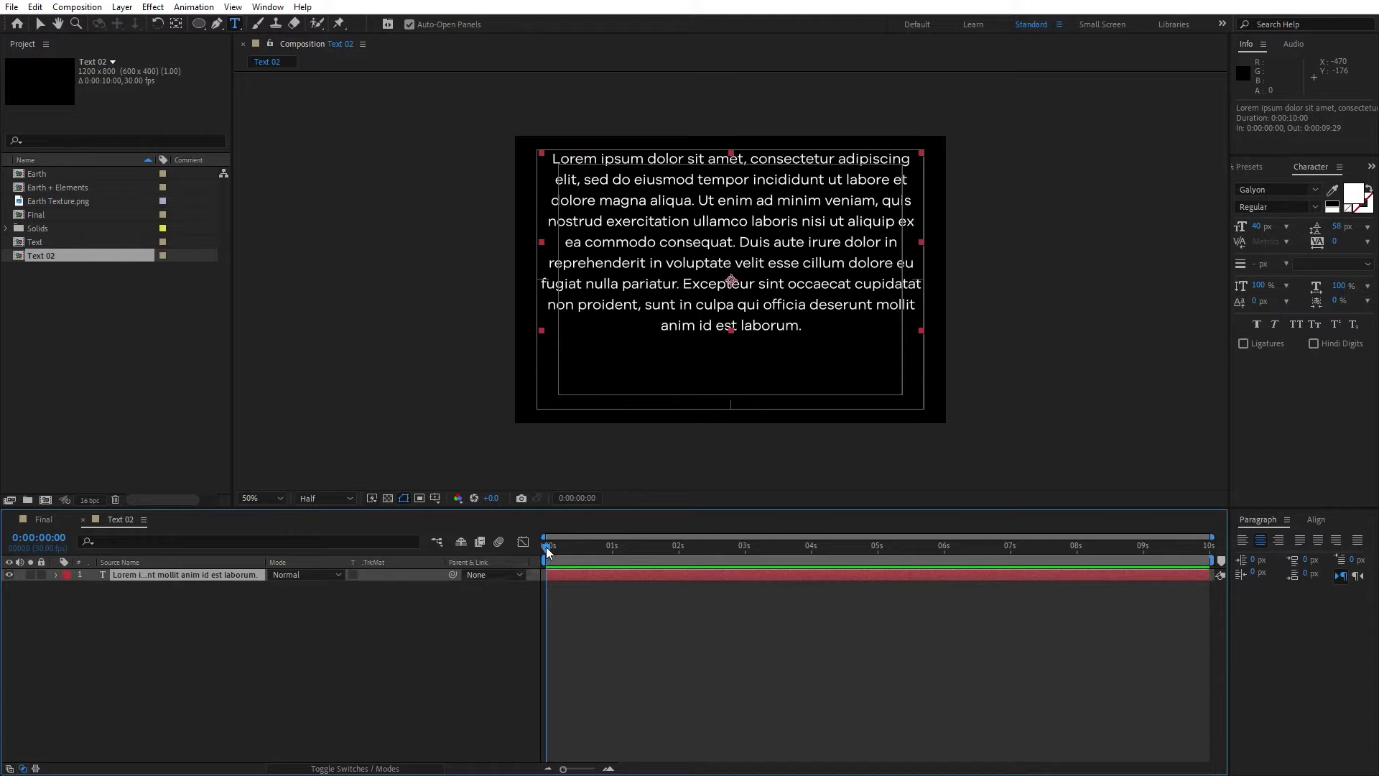
left_click(1236, 172)
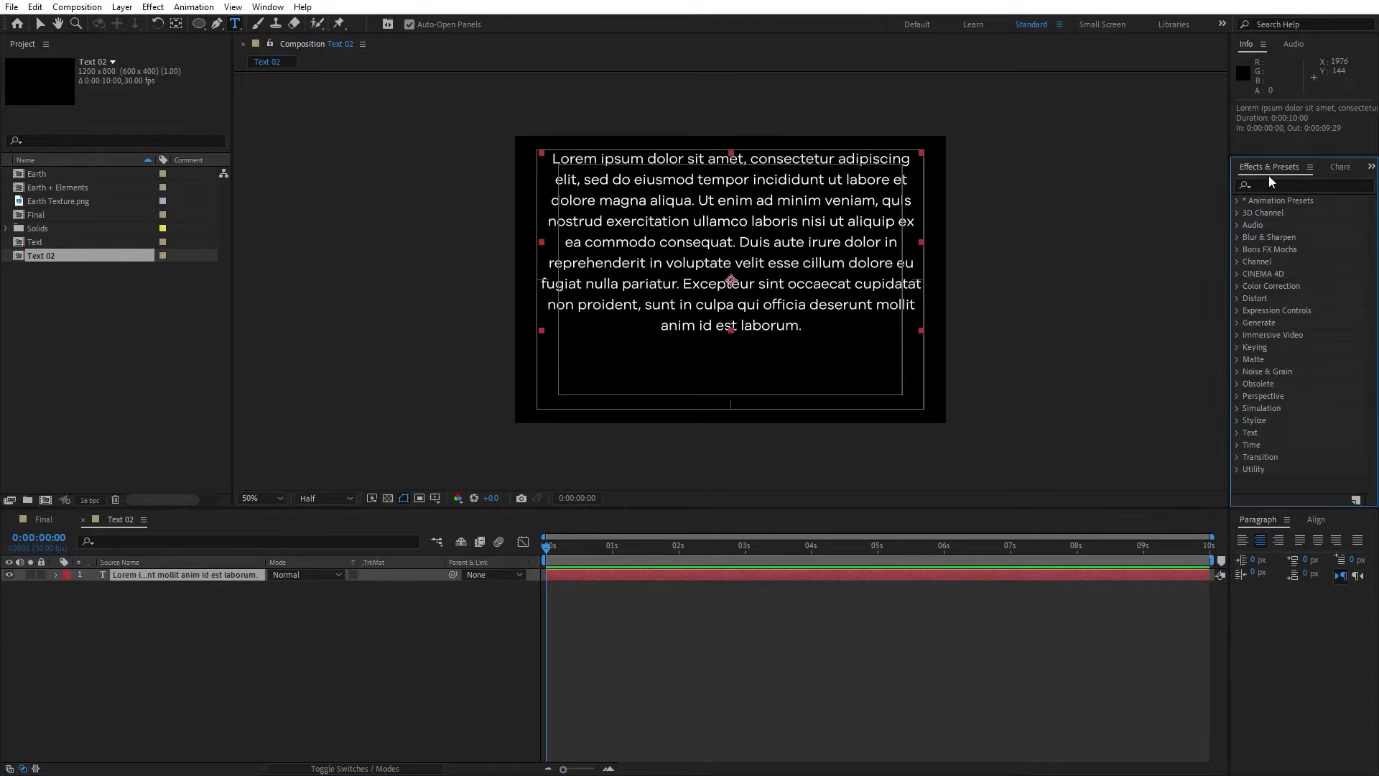
left_click(1286, 184)
type("type")
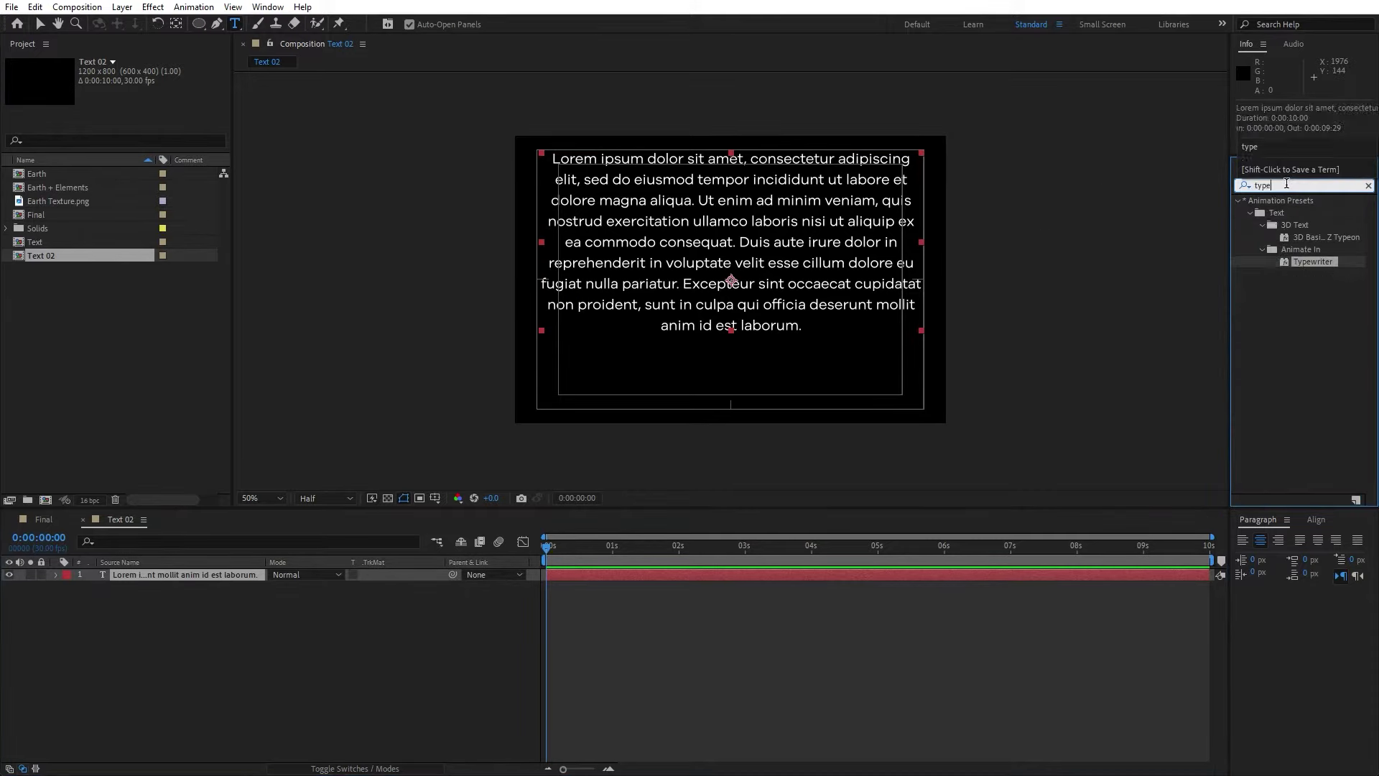
left_click_drag(1296, 268, 192, 574)
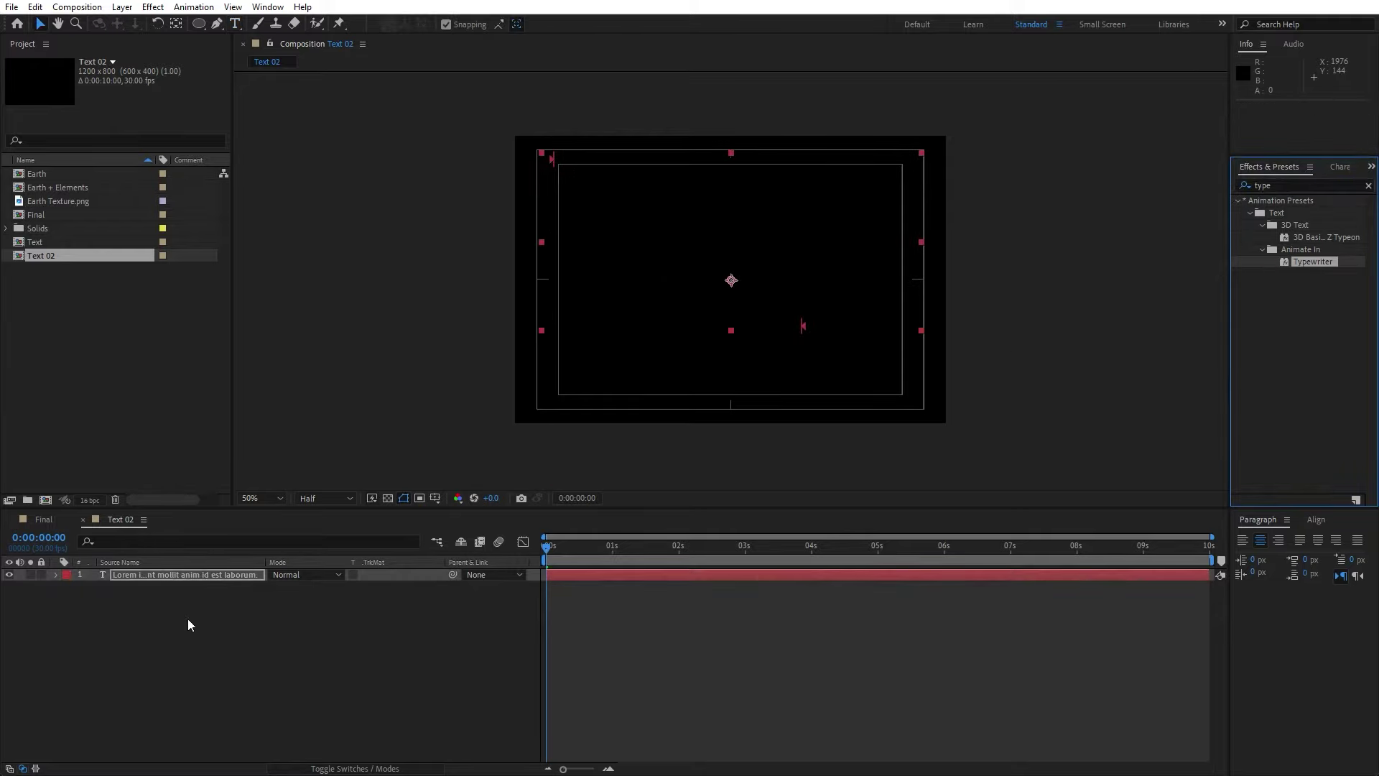
Step: Extend the Typewriter animation by moving the Lorem ipsum text's ending Start keyframe to about 7 seconds, and preview the result
left_click(216, 575)
key("u")
key("u")
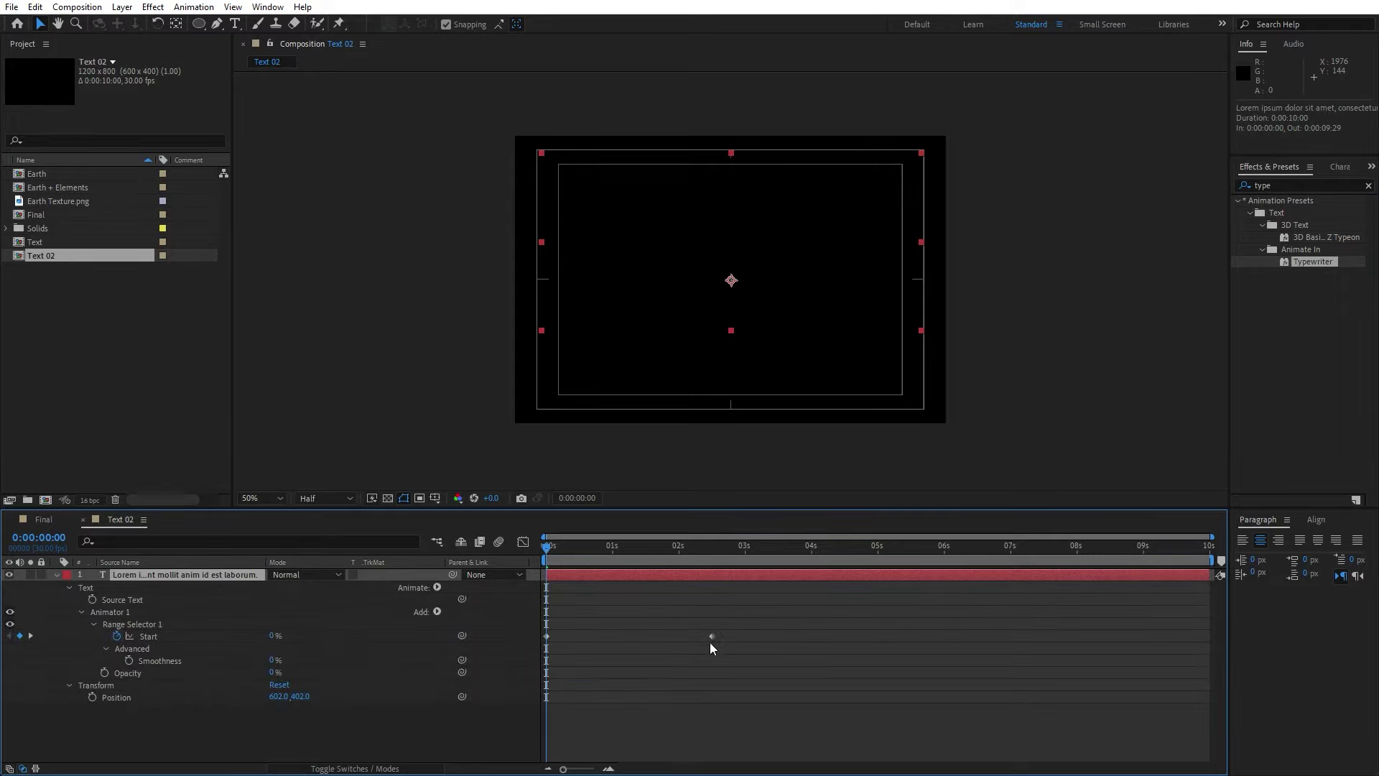
left_click_drag(710, 637, 958, 628)
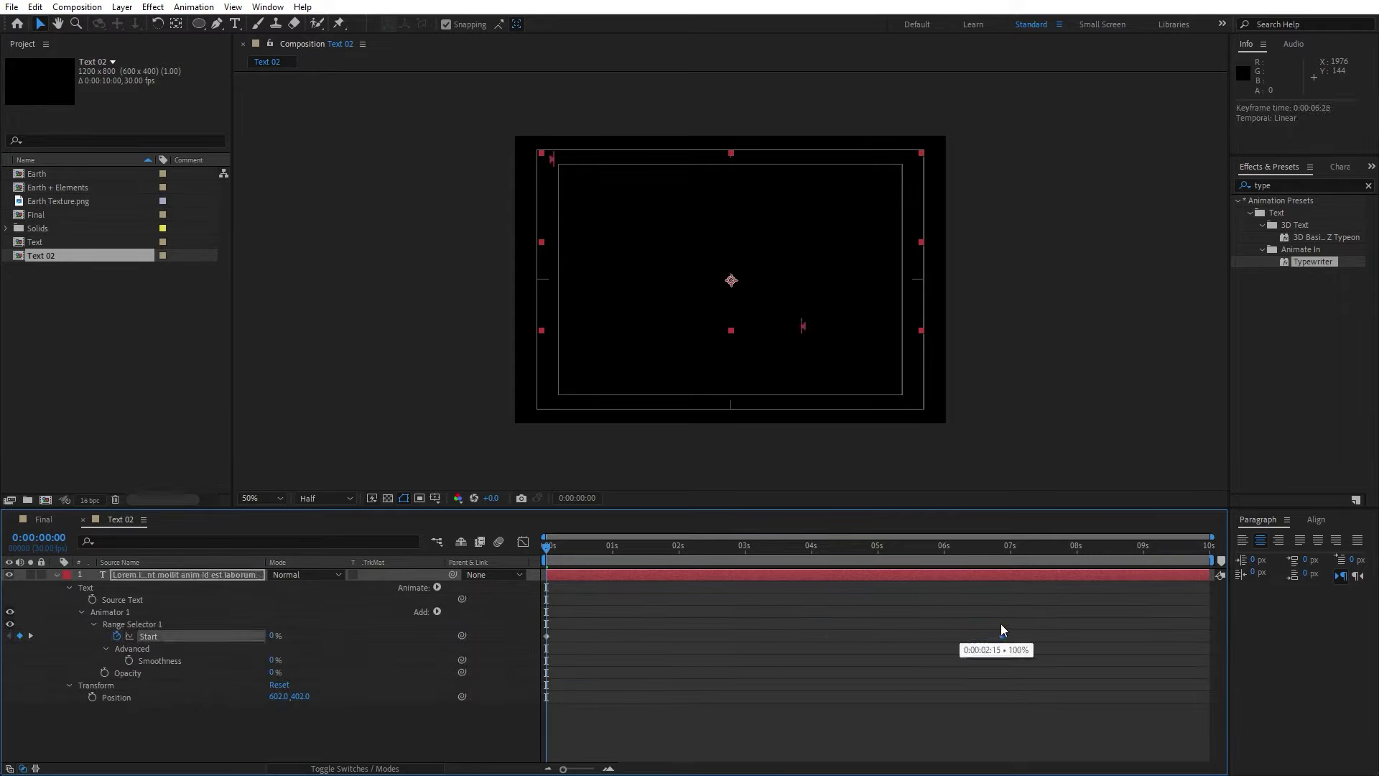
left_click(56, 575)
key("space")
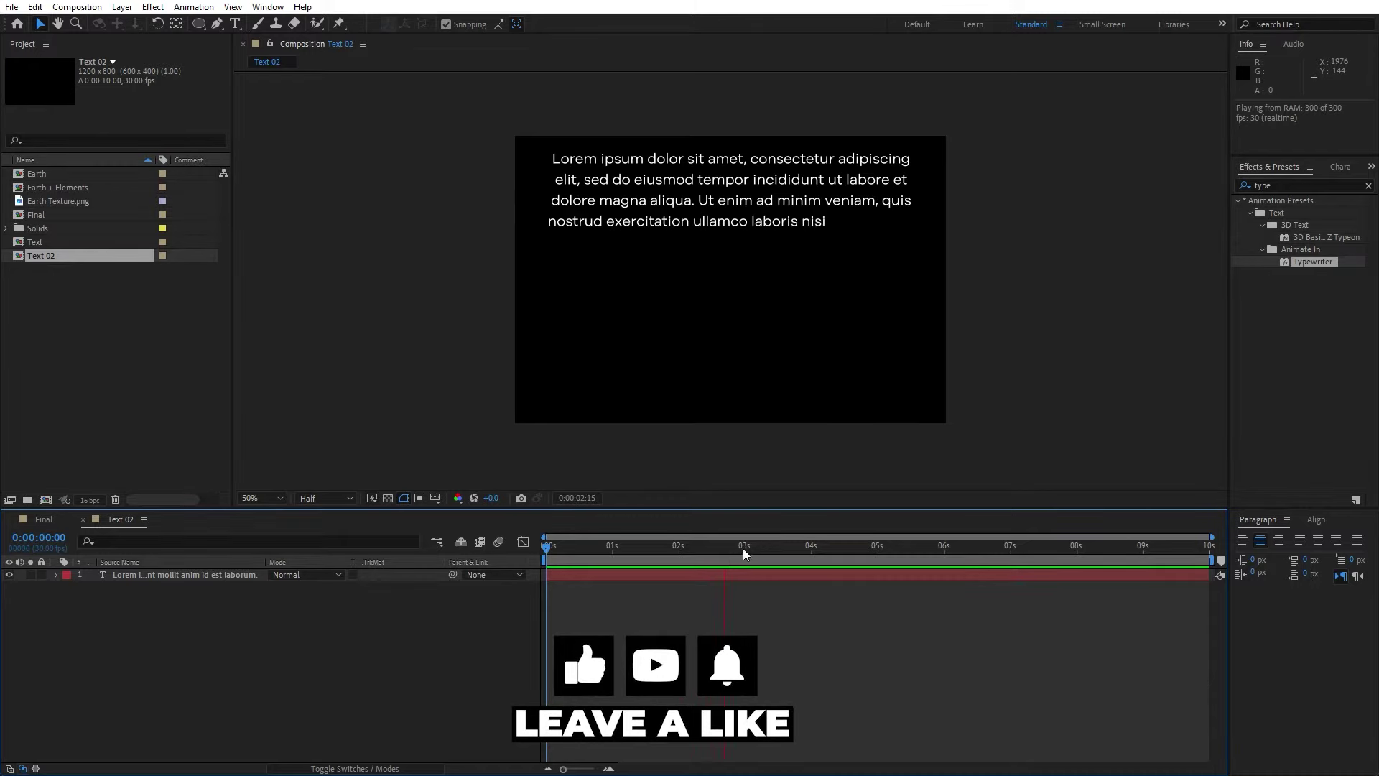
key("space")
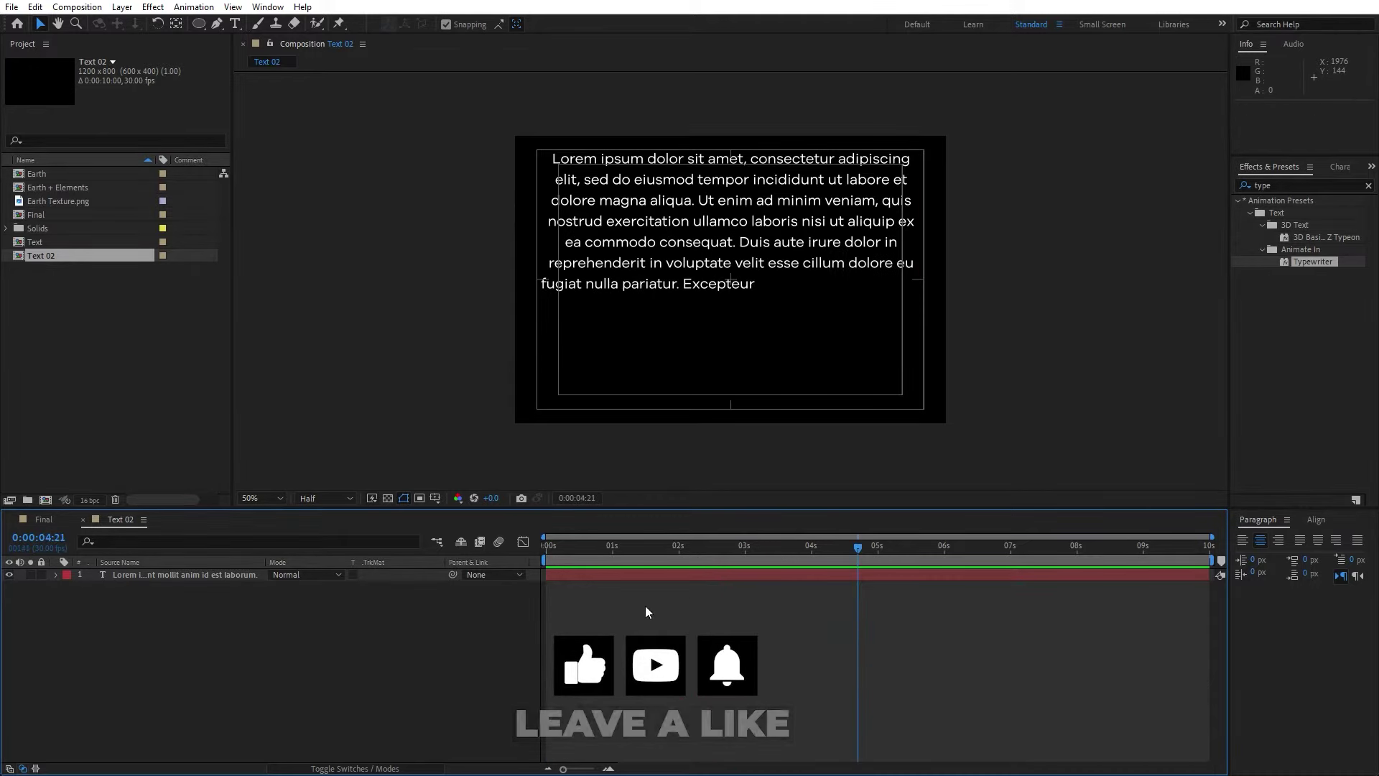
Step: Place the Text 02 composition above the Text layer in Final and scale it to 50%
left_click(83, 518)
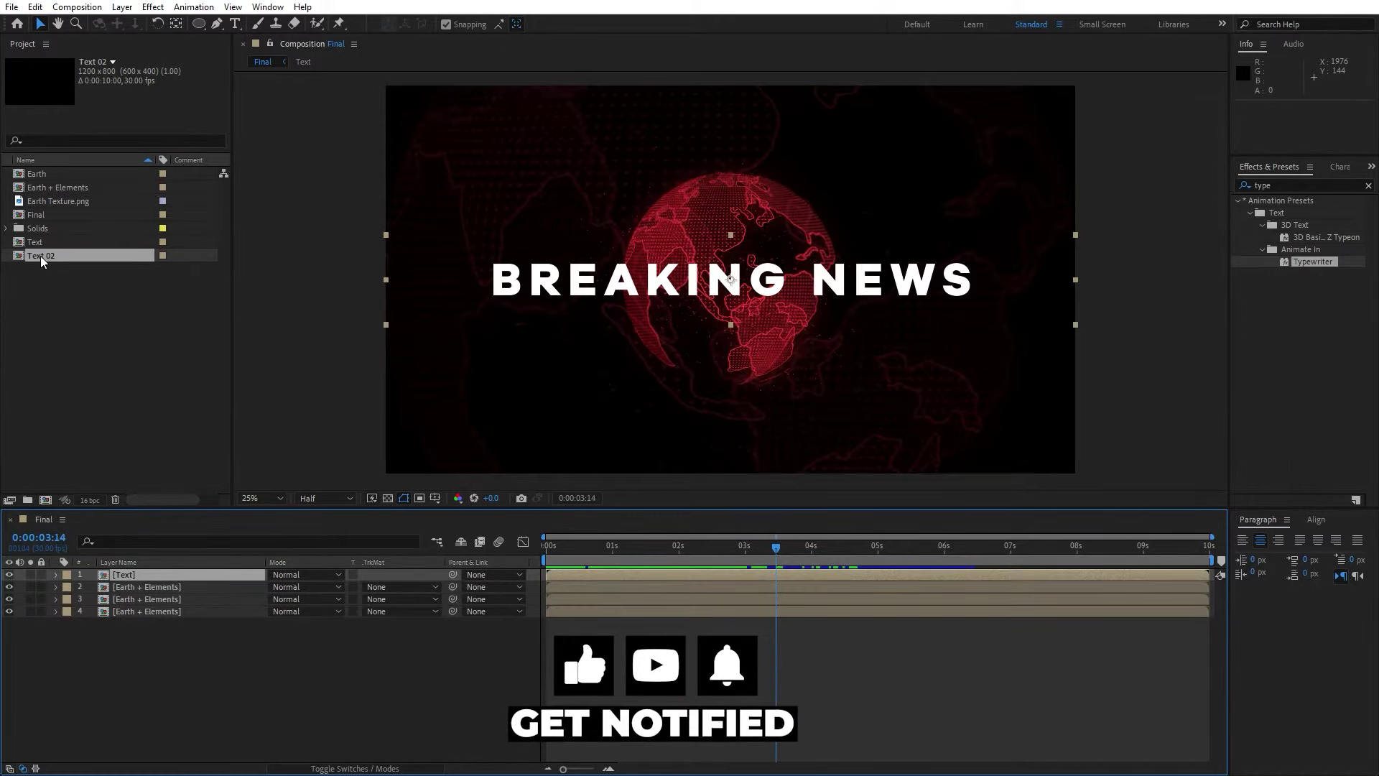
left_click_drag(40, 256, 196, 571)
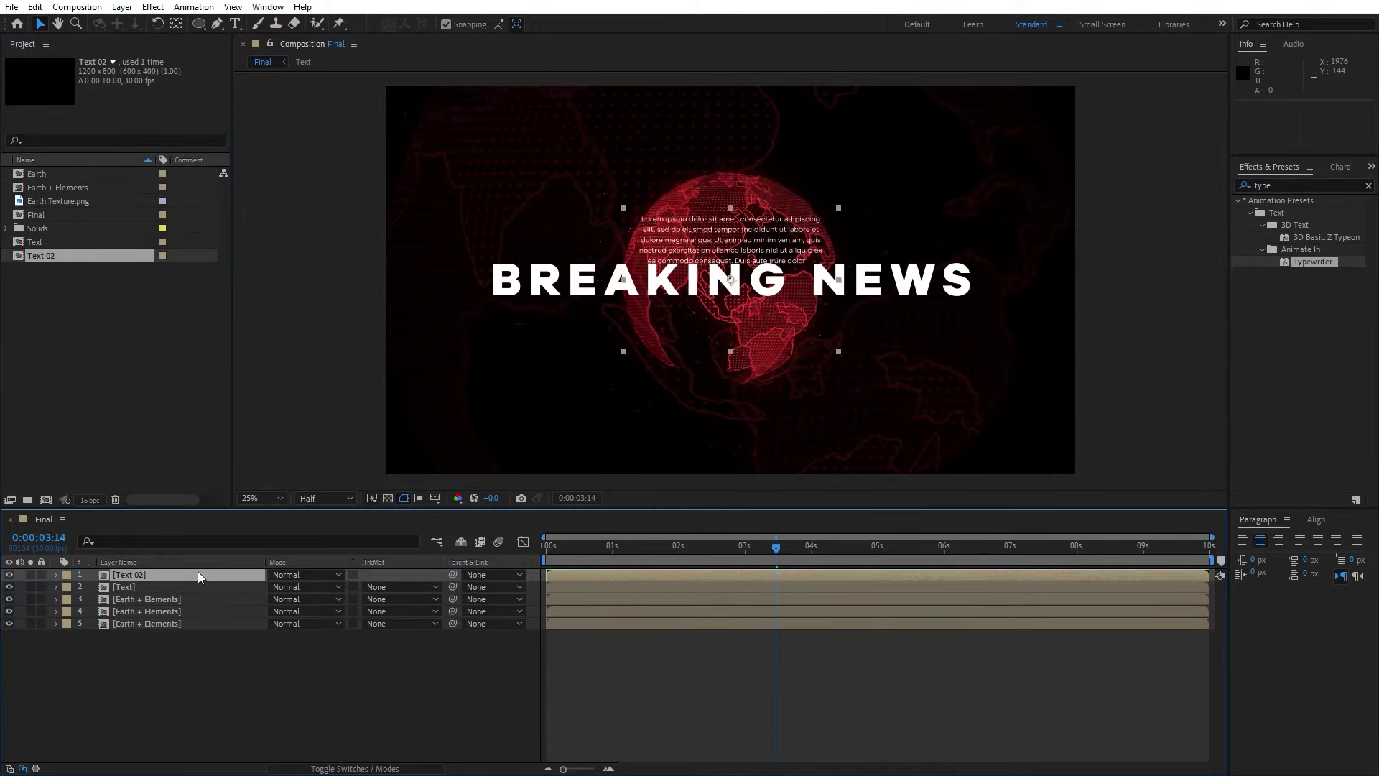
key("s")
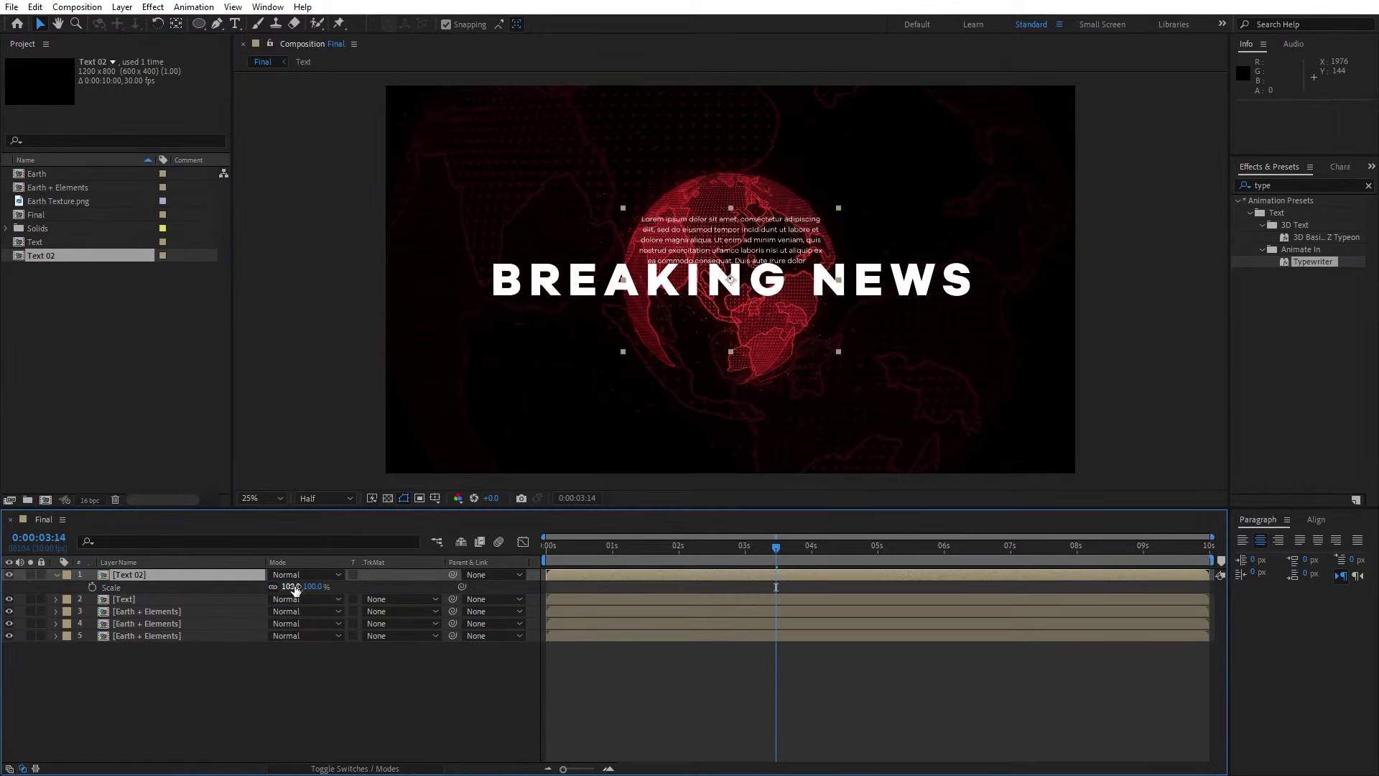
left_click(291, 587)
type("50")
left_click(291, 655)
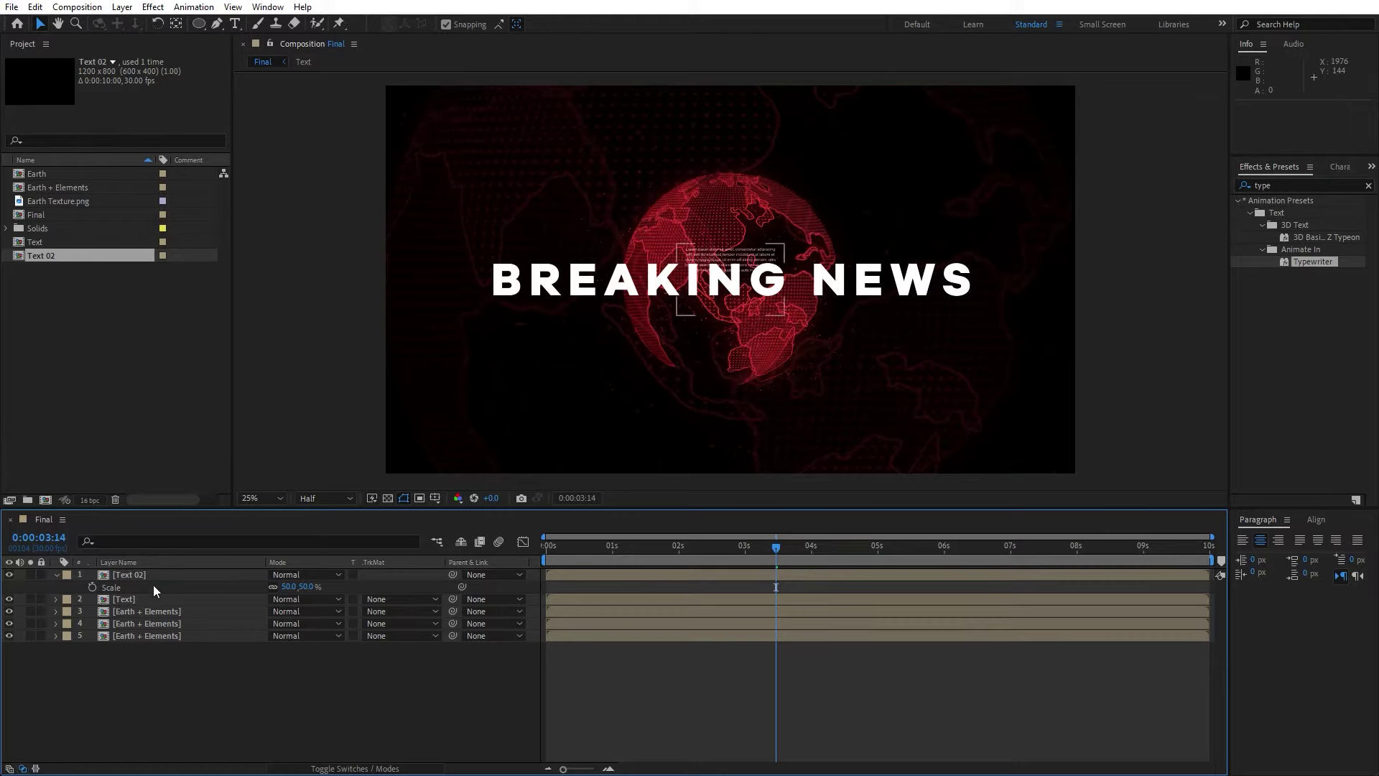
Step: Move the Text 02 layer to the lower-left area of the frame, at about 604, 1788, and set its opacity to 60%
left_click(128, 579)
left_click_drag(745, 265, 510, 389)
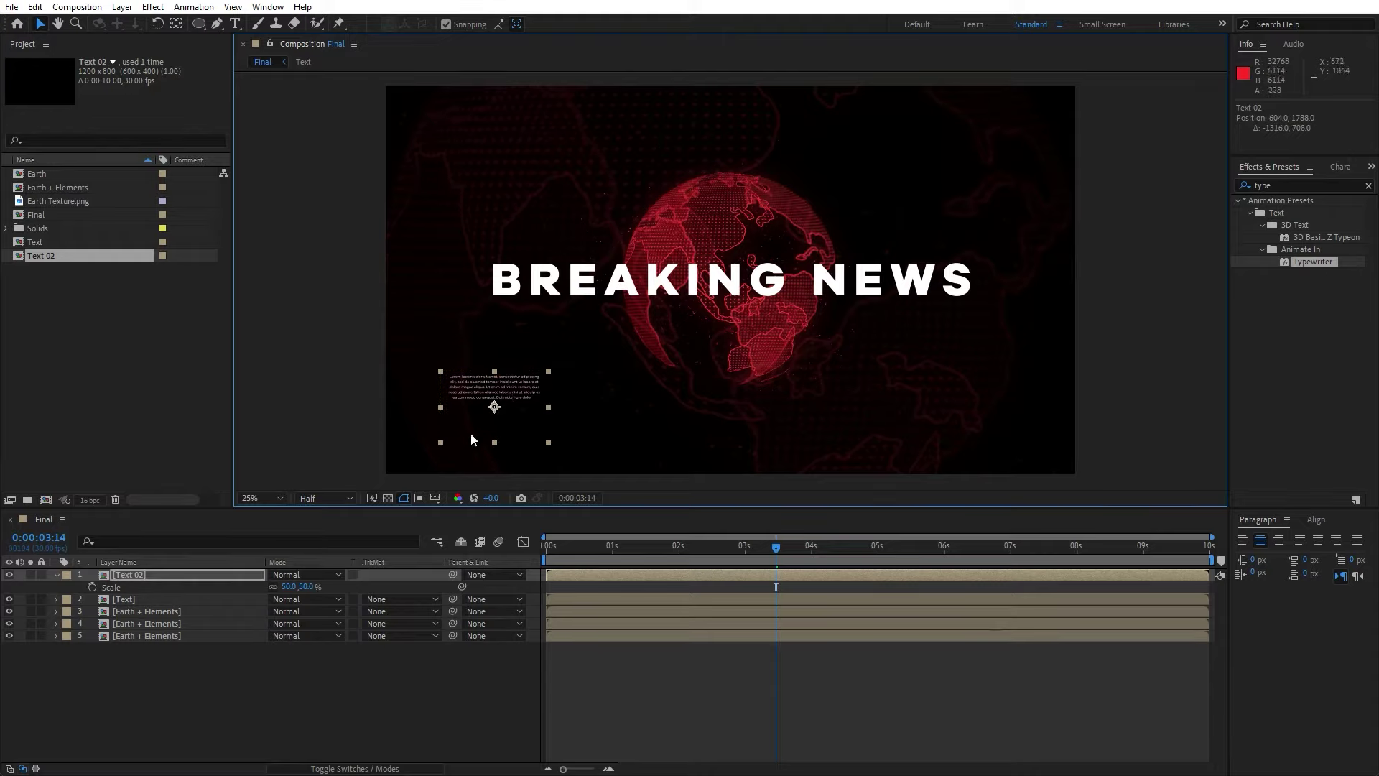
key("t")
left_click(279, 587)
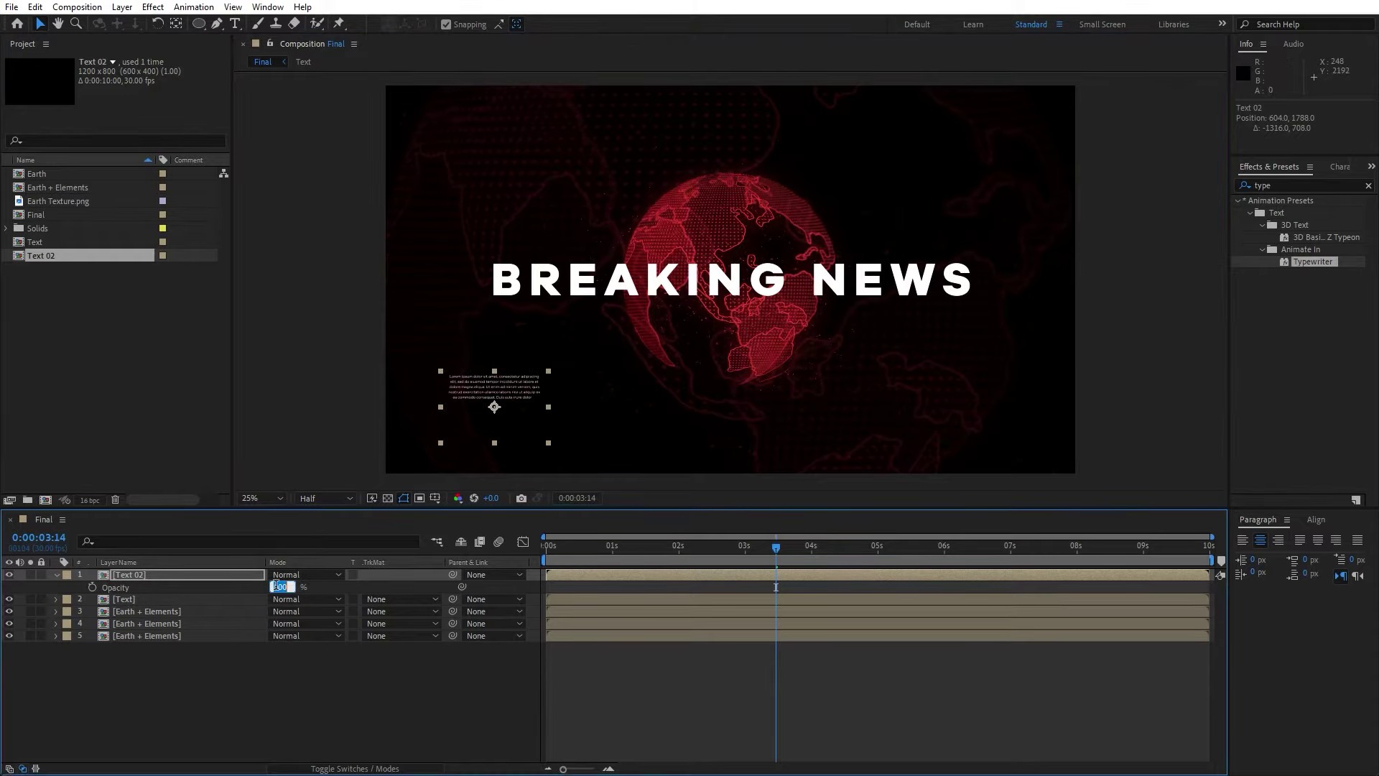
type("60")
left_click(273, 667)
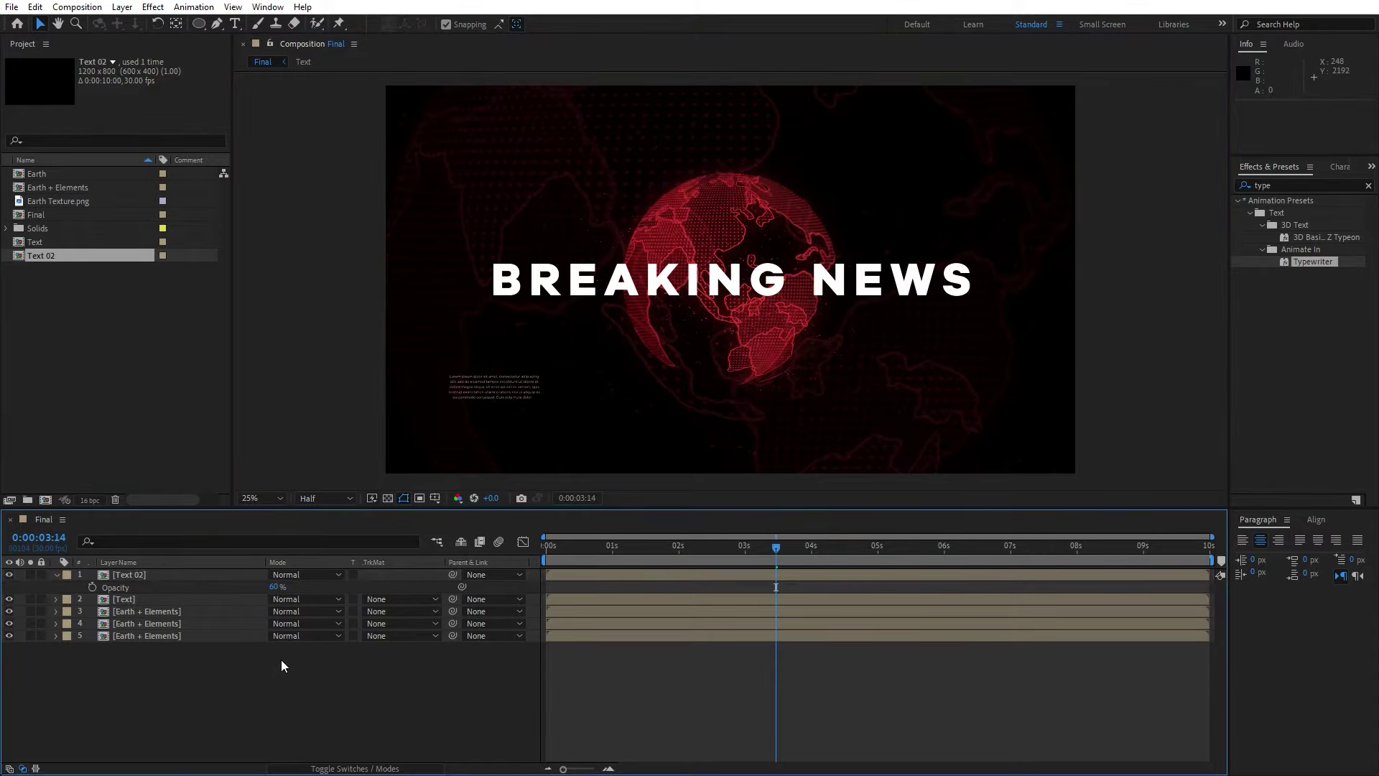
Step: Duplicate the Text 02 layer twice, placing one copy above the globe and the other near the frame's lower-right corner
left_click(135, 574)
key("ctrl+d")
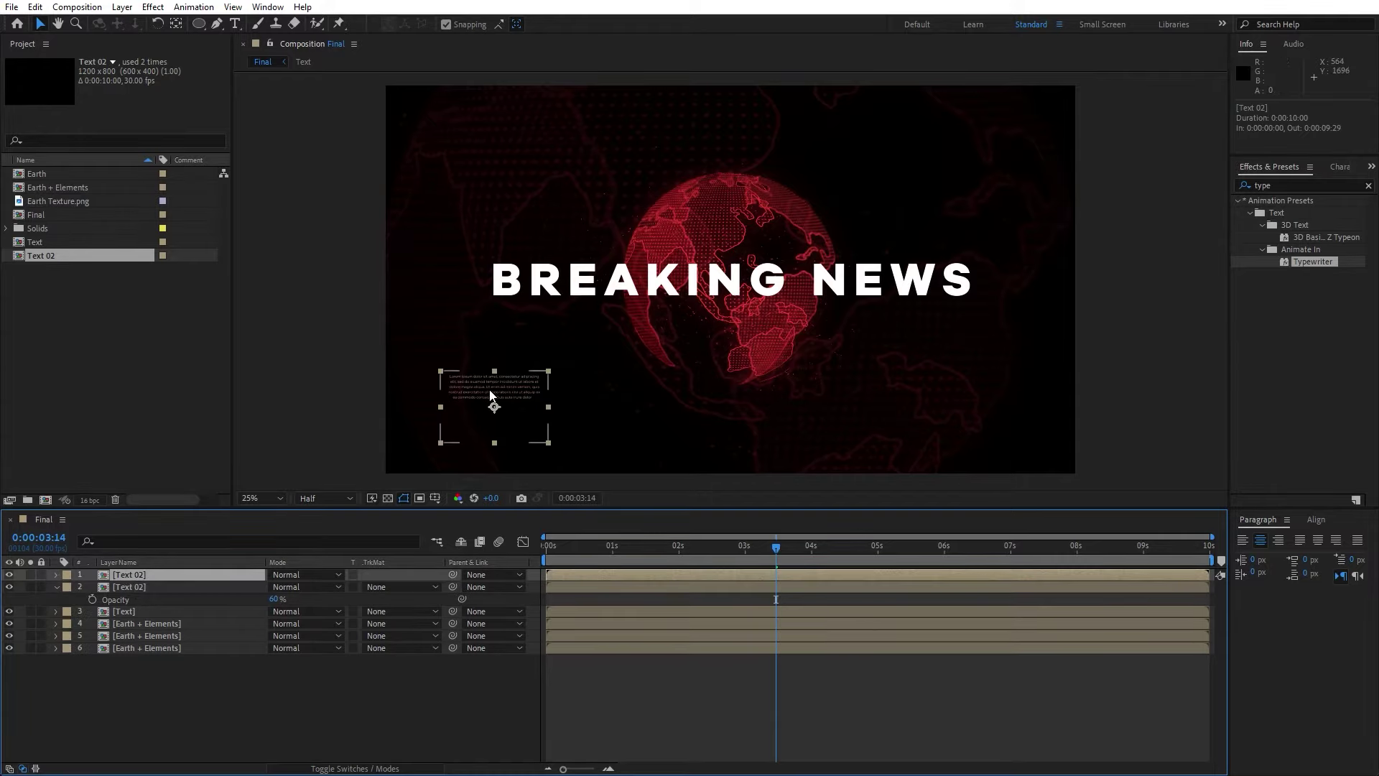
left_click_drag(504, 391, 936, 420)
key("ctrl+d")
Step: Lower the opacity of the lower-right Text 02 copy to 34% and the upper copy to 39%
key("t")
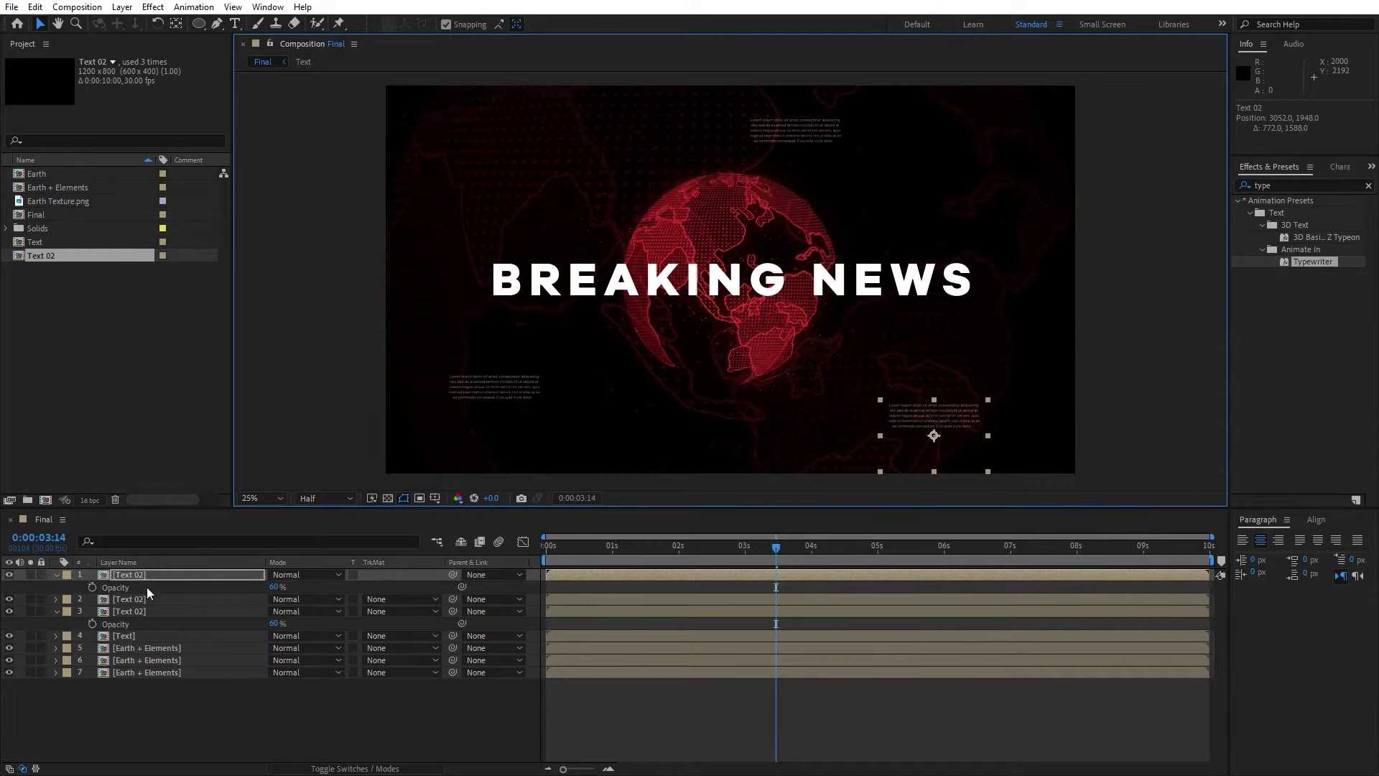
left_click_drag(271, 586, 268, 586)
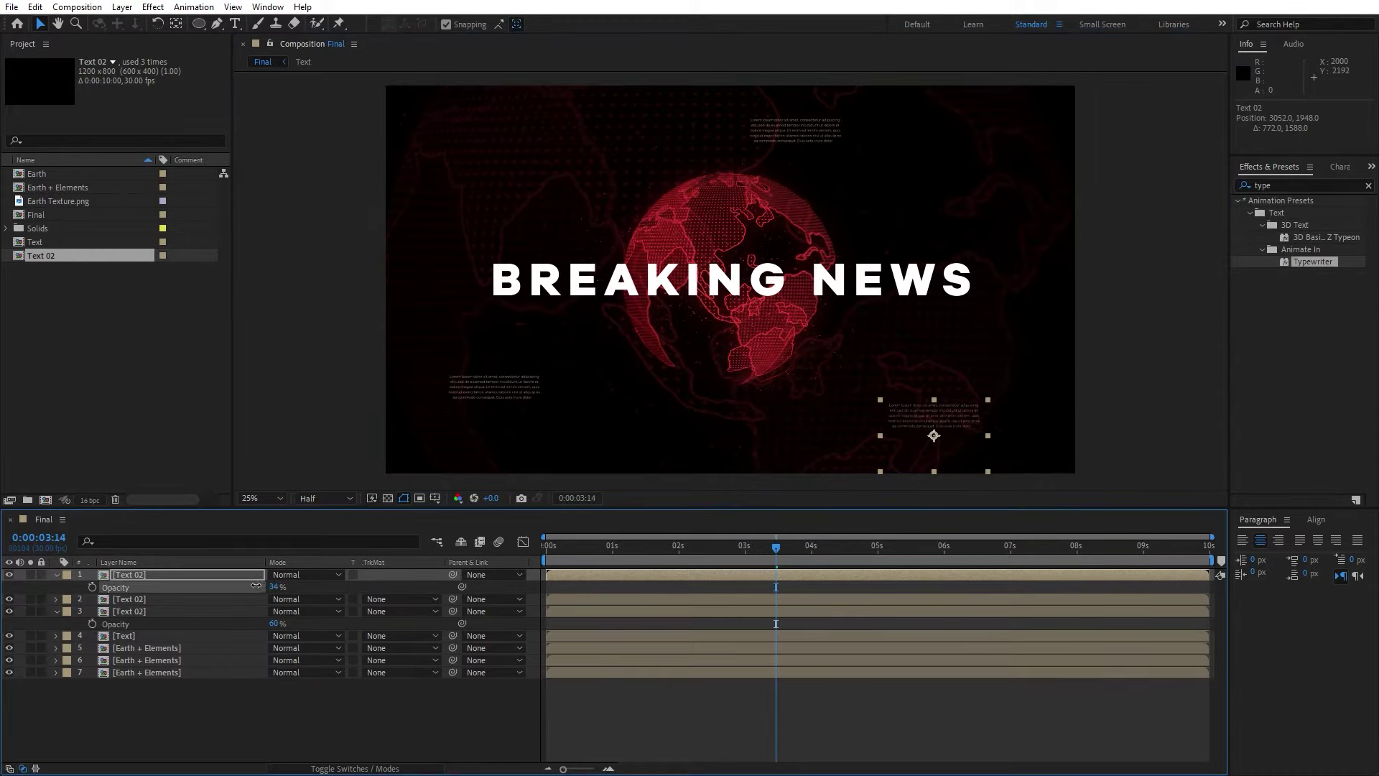
left_click(144, 599)
key("t")
left_click_drag(273, 611, 257, 612)
left_click(255, 700)
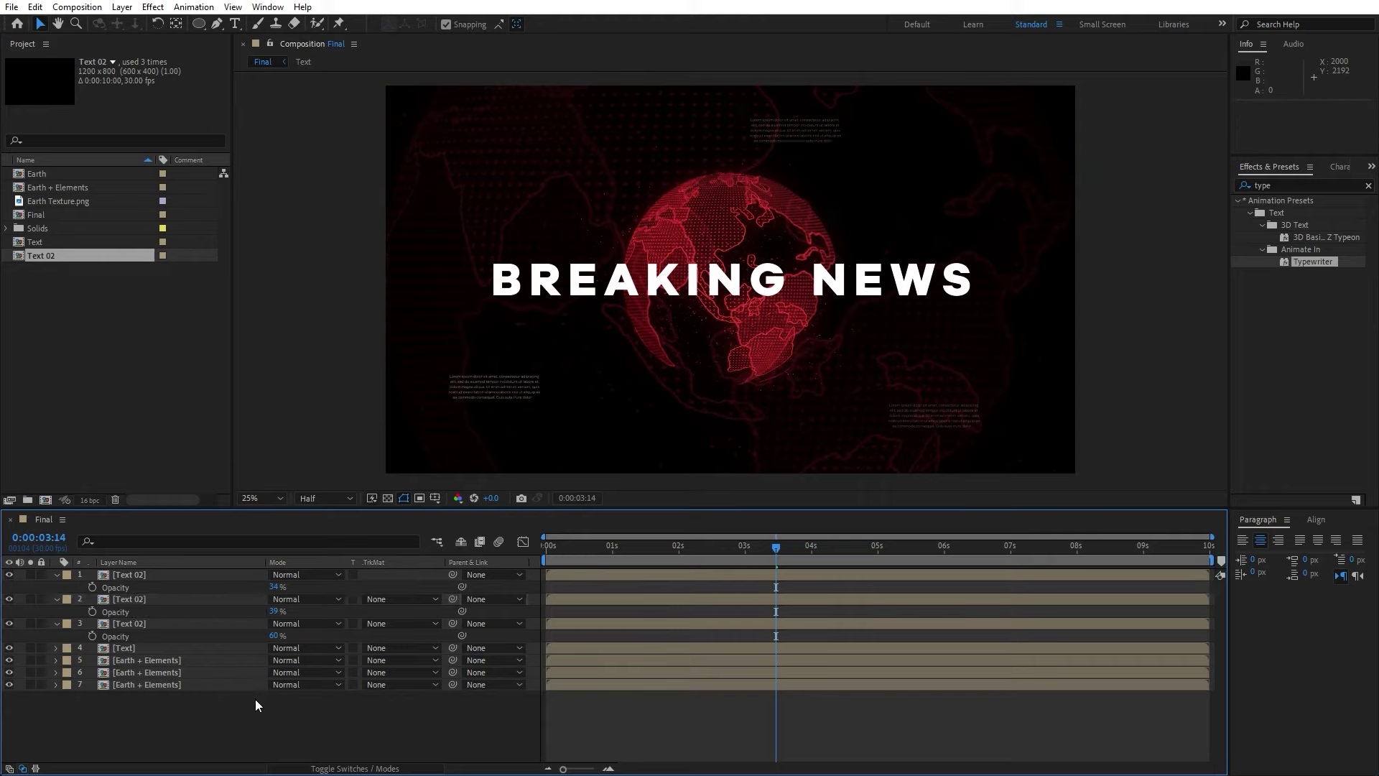
Step: Stagger the two Text 02 copies, starting the second layer at about 0.4 seconds and the first layer at 0:00:00:25, and preview the timing
key("space")
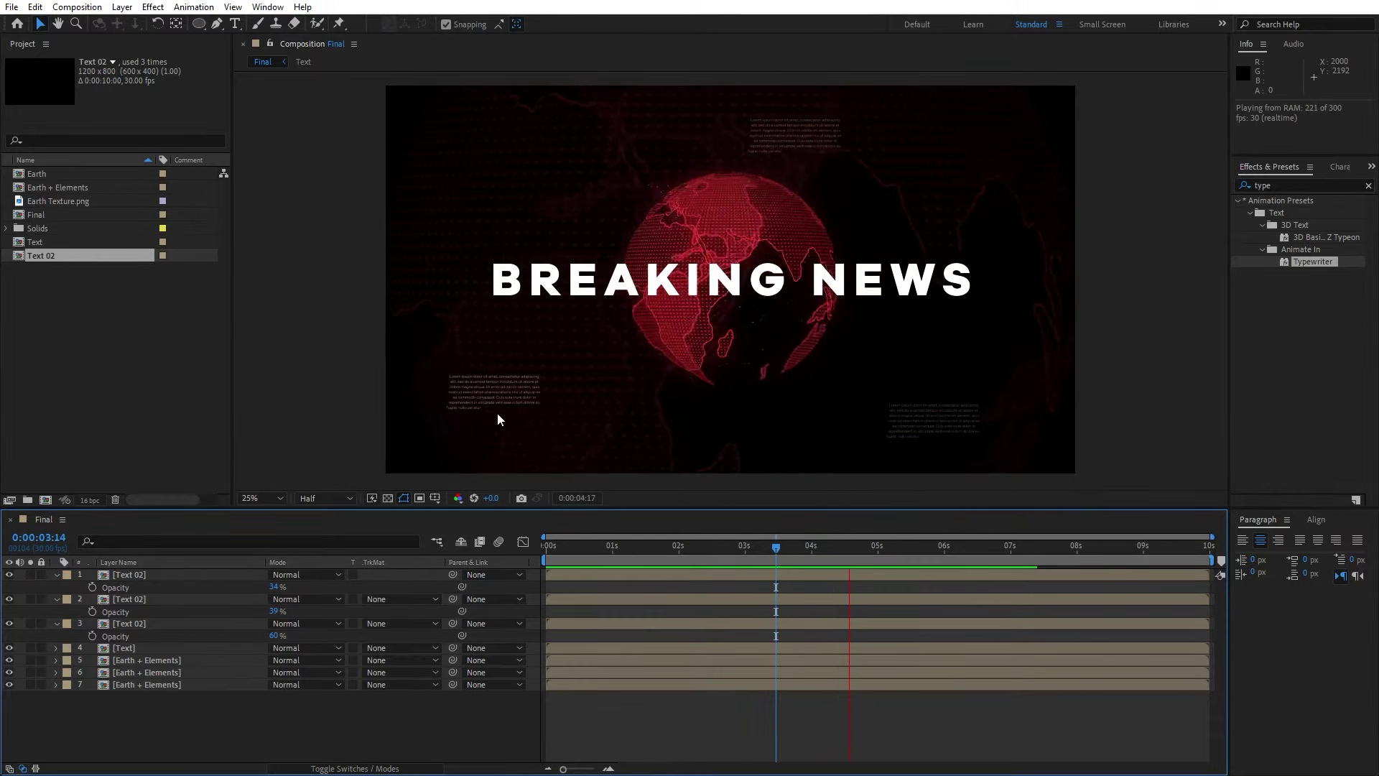
left_click_drag(608, 554, 712, 550)
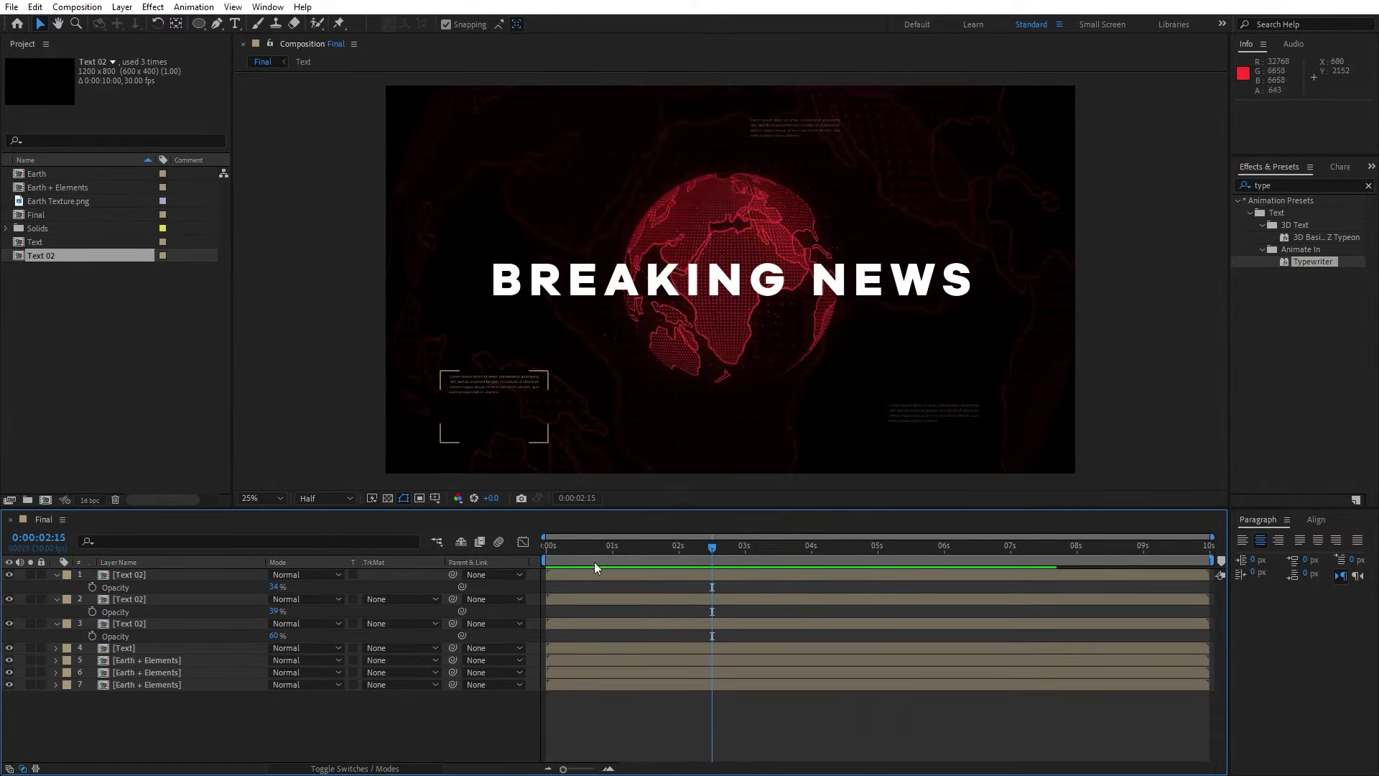
left_click_drag(560, 601, 621, 574)
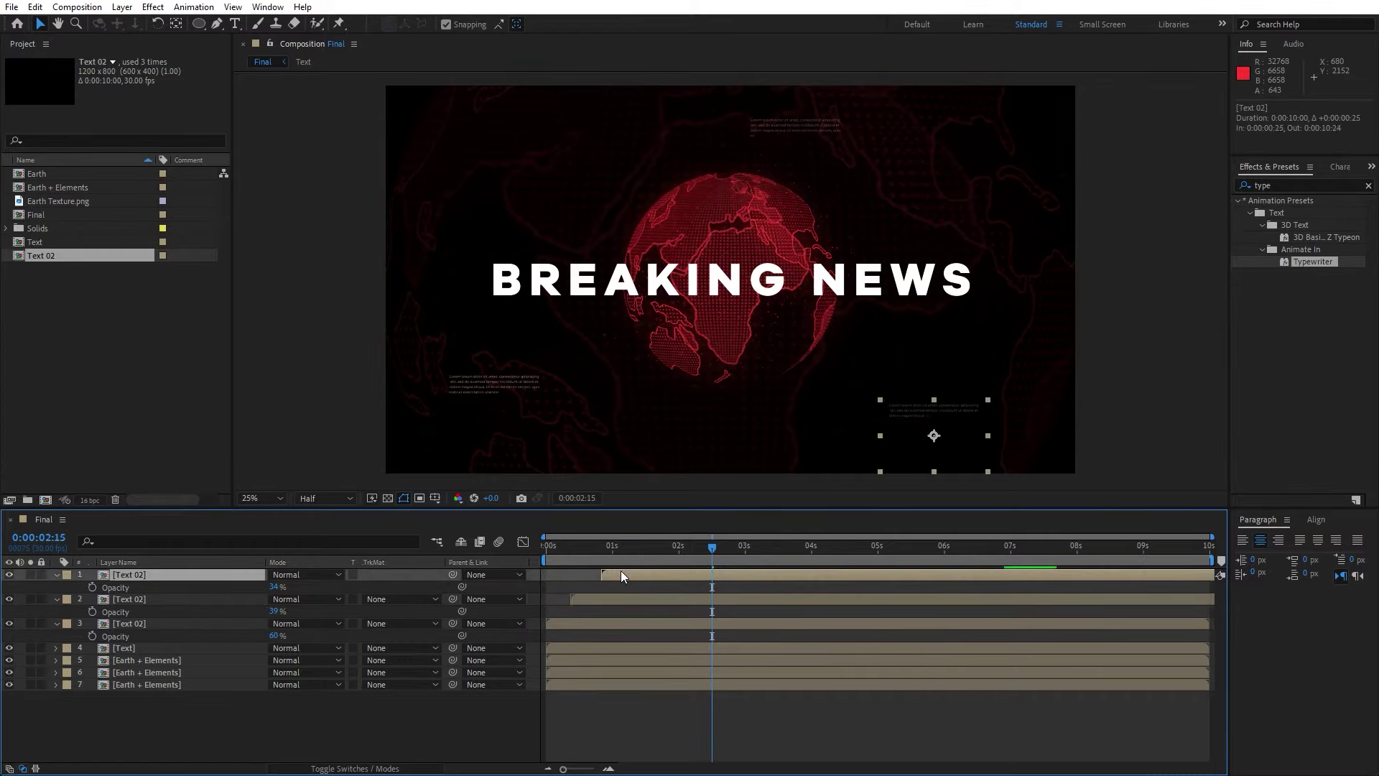
key("space")
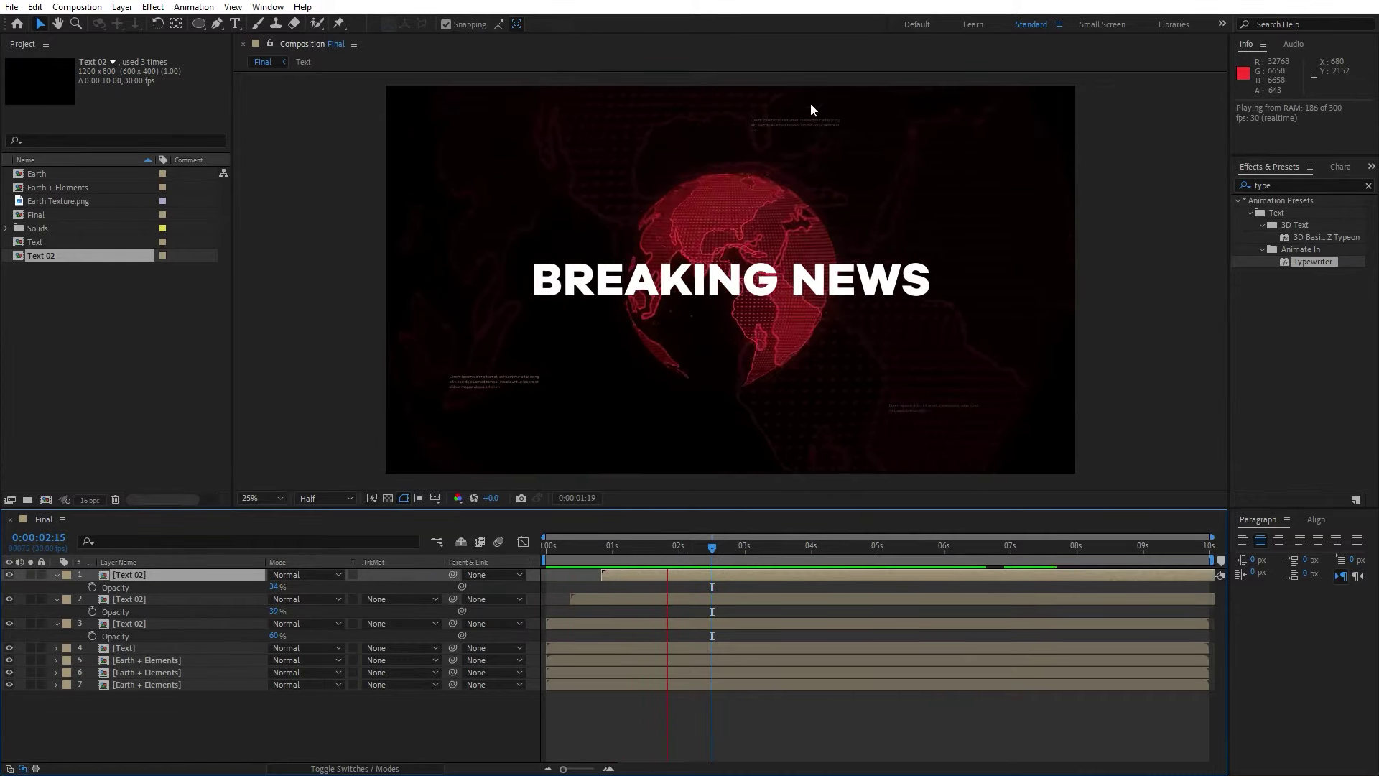
left_click(950, 425)
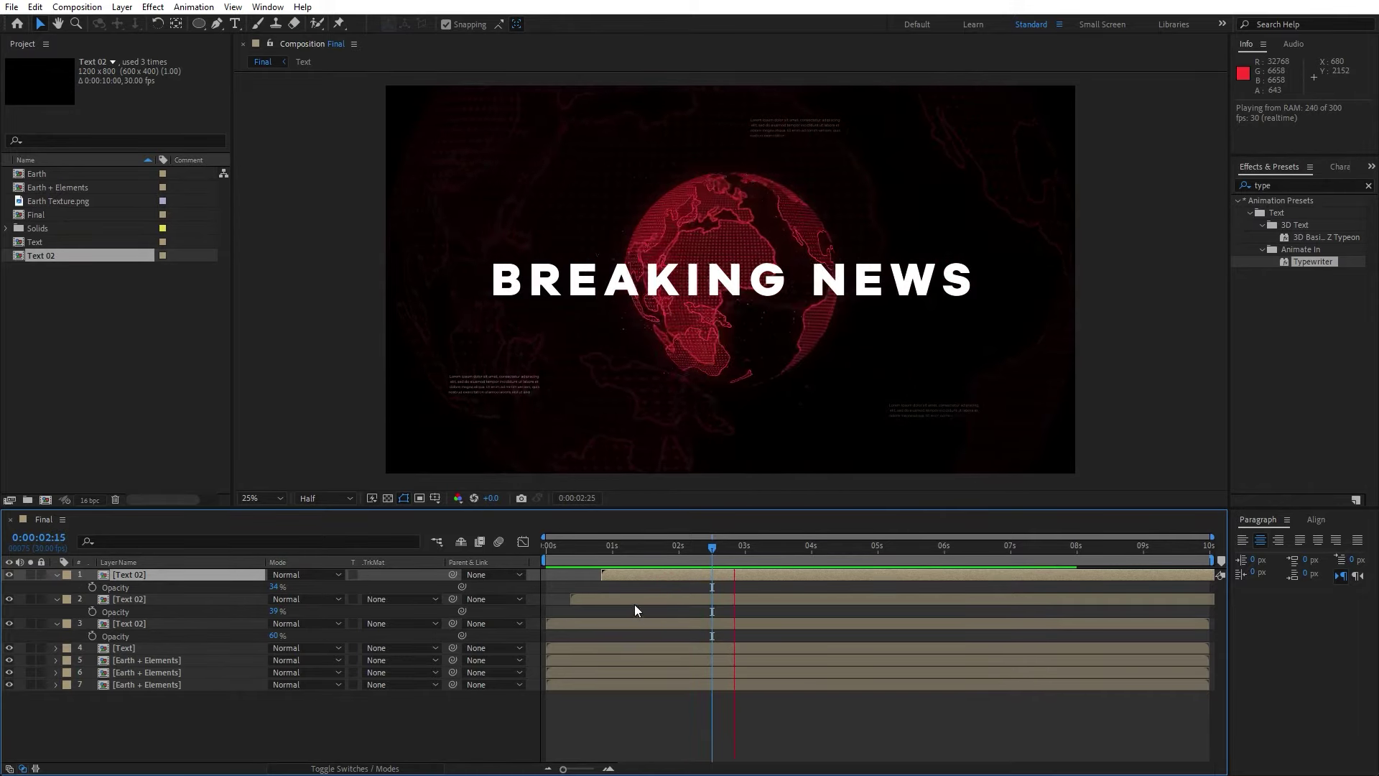
Step: Collapse the properties of the three Text 02 layers and preview the Final composition, ending at 0:00:02:22
left_click(56, 575)
left_click(57, 587)
left_click(56, 599)
left_click(243, 708)
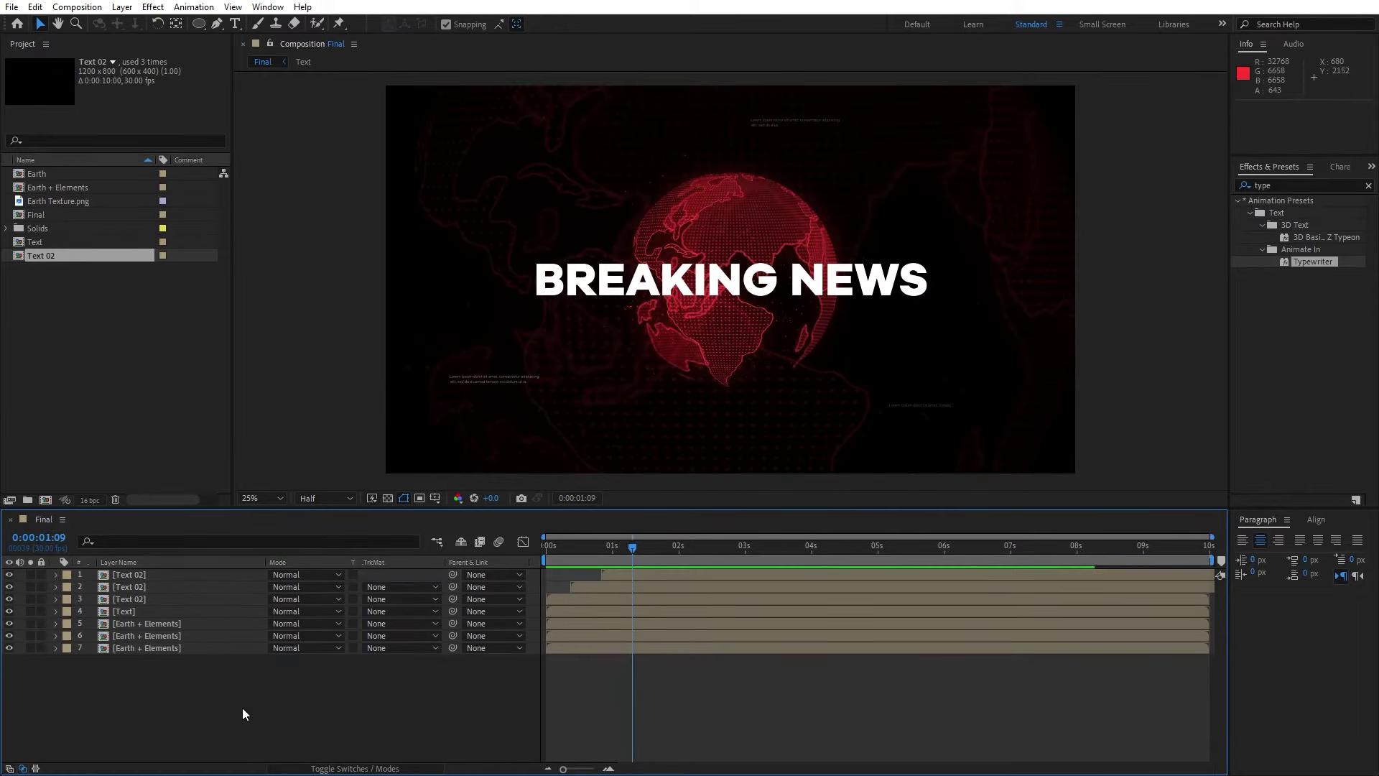
key("space")
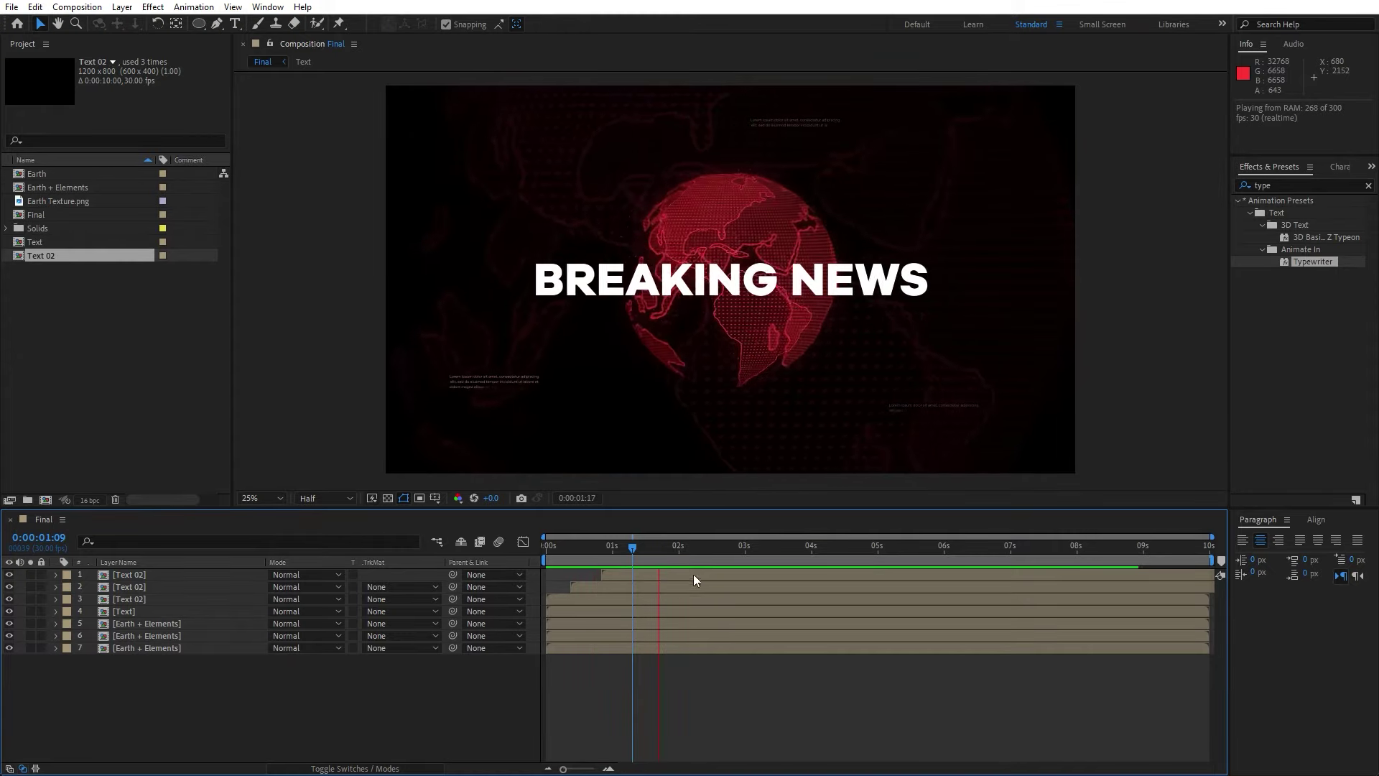
left_click(727, 546)
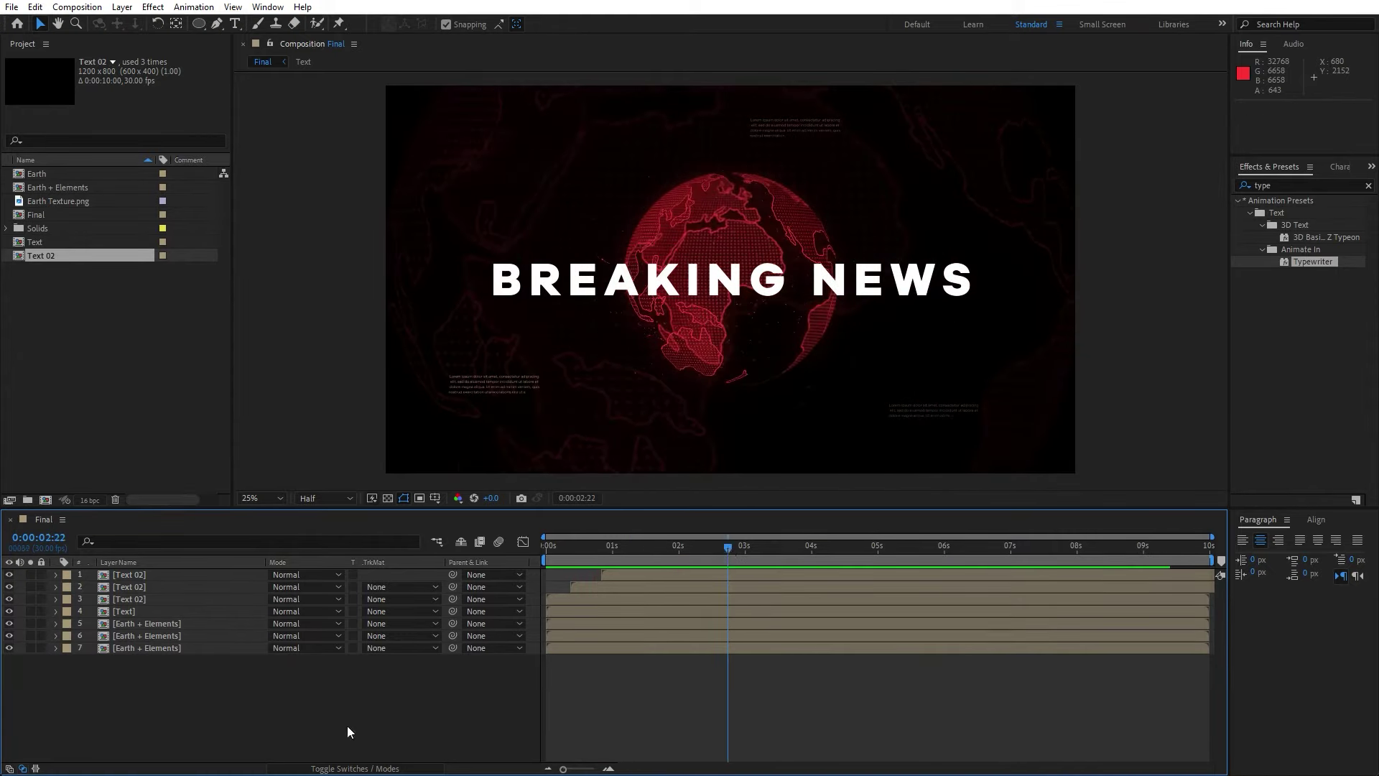
Step: Add an adjustment layer at the top of the Final composition and rename it Glow
right_click(309, 701)
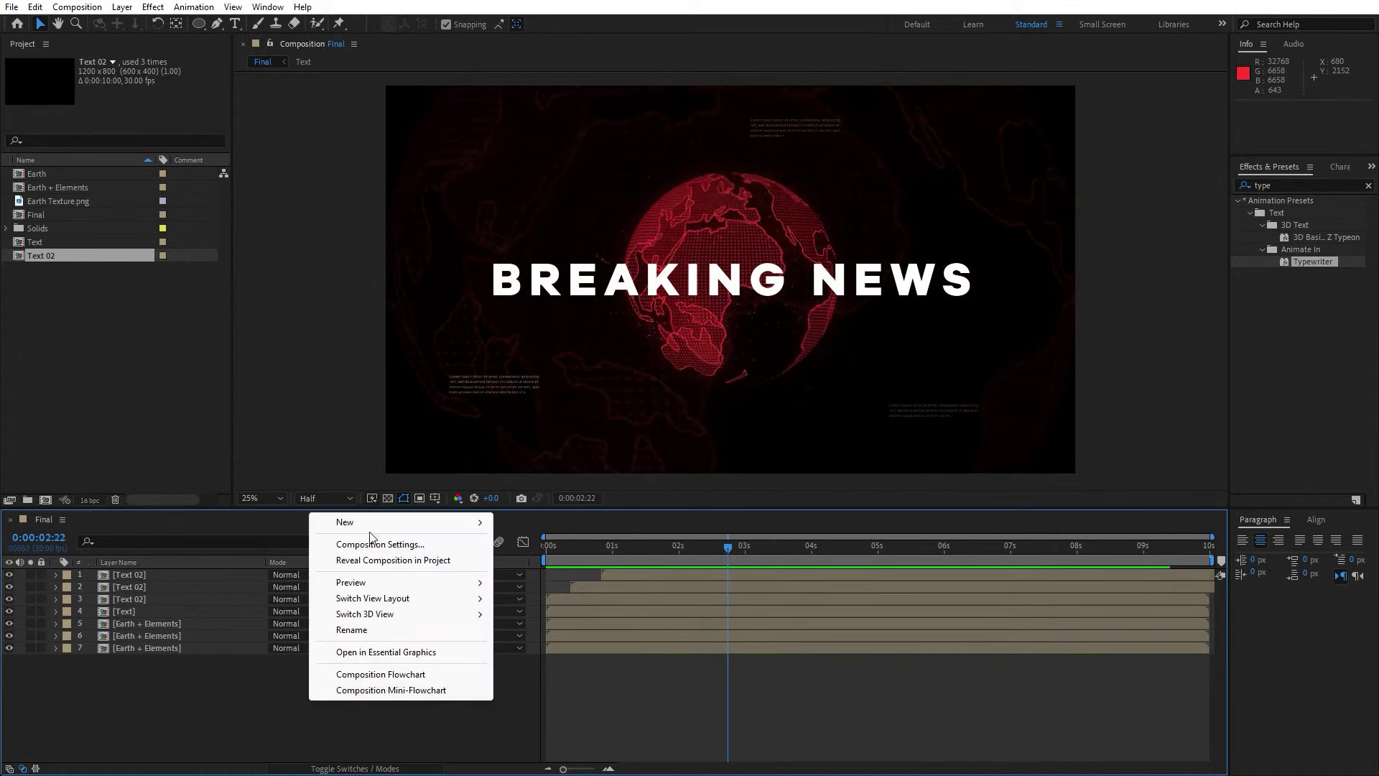
mouse_move(379, 523)
left_click(574, 638)
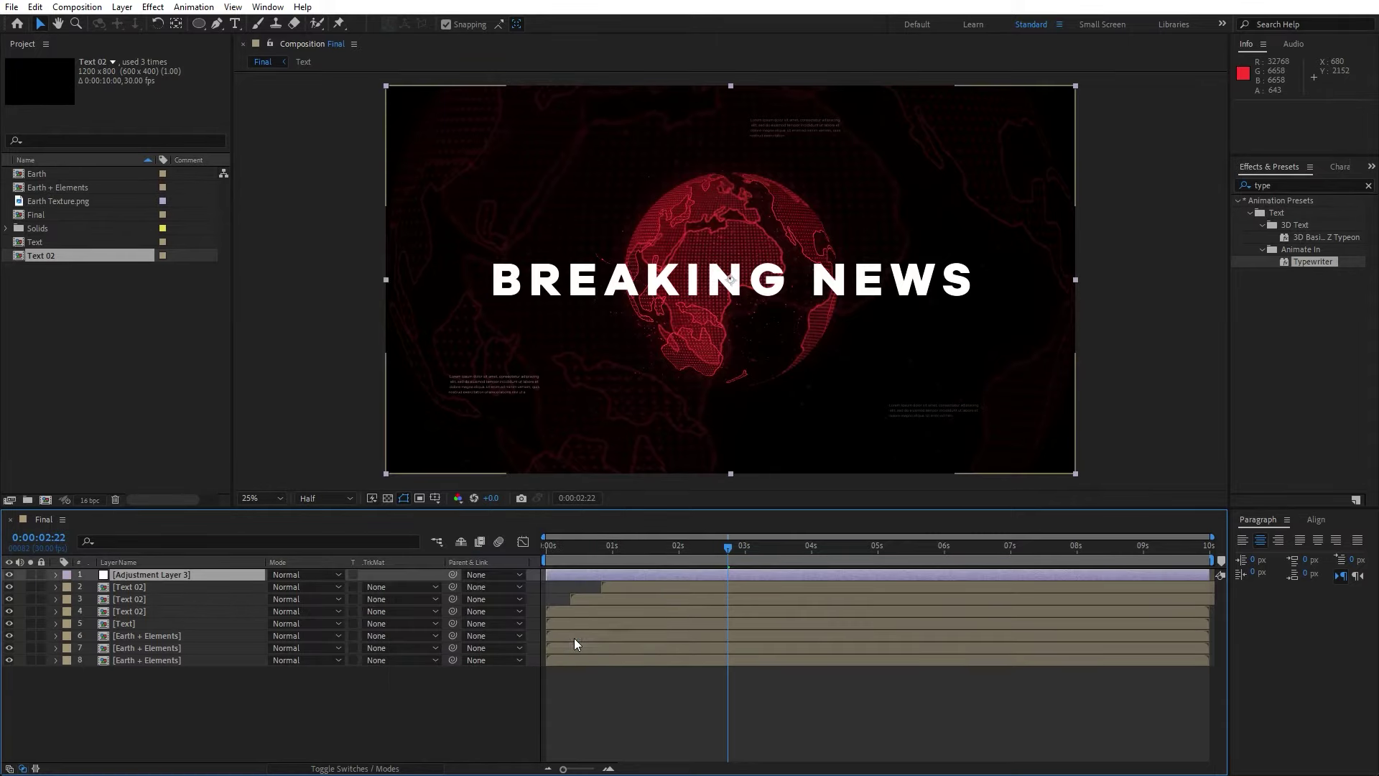
key("Return")
type("Glow")
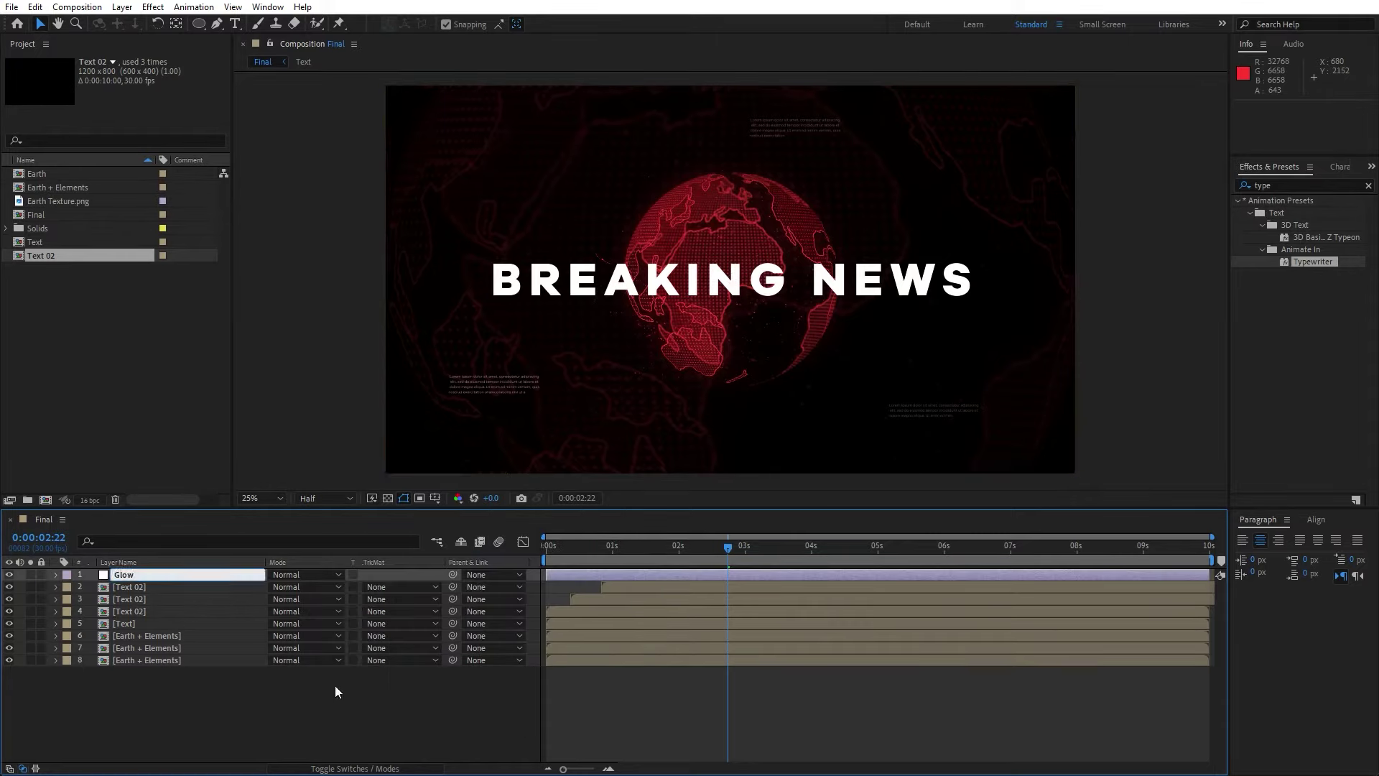
key("Return")
Step: Find the Stylize Glow effect and apply it to the Glow adjustment layer
left_click(1286, 185)
type("glow")
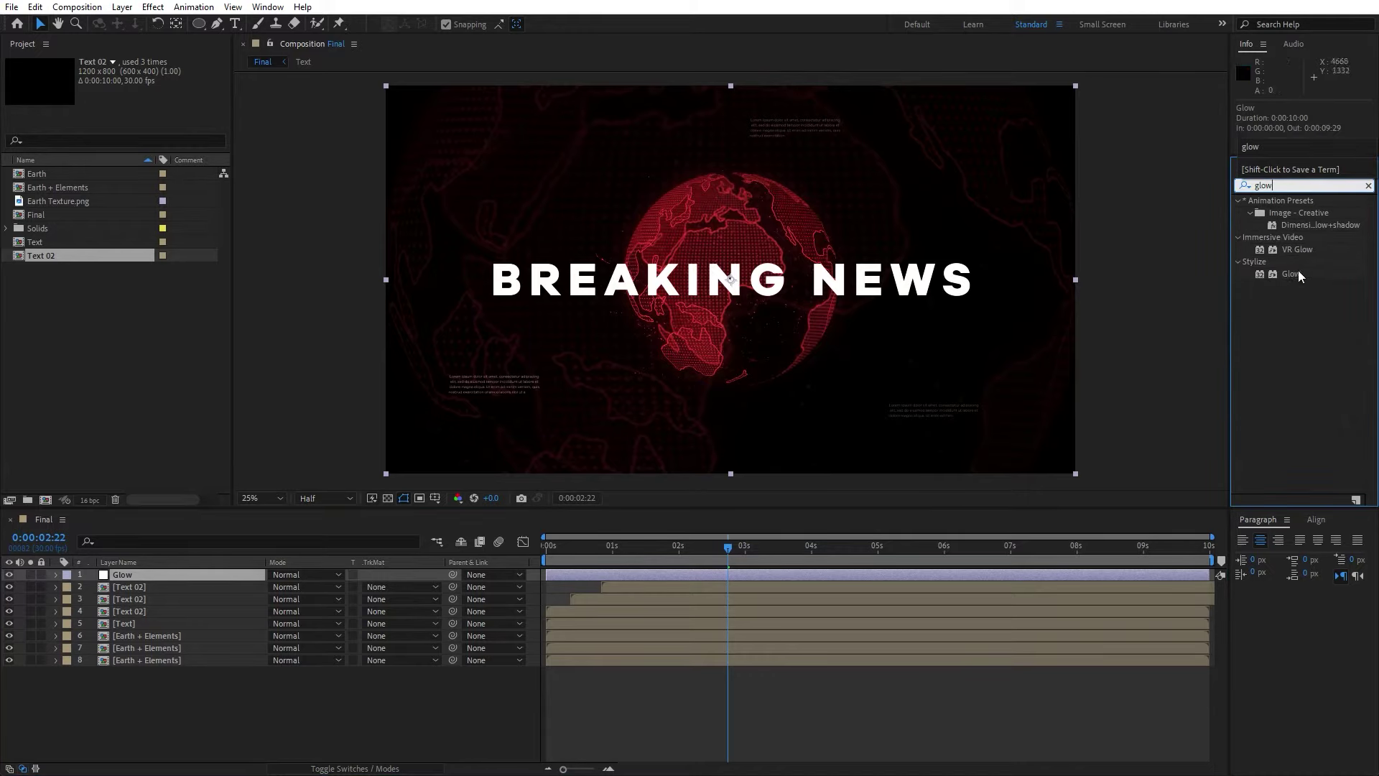
left_click_drag(1298, 270, 122, 576)
Step: Tune the Glow effect to a threshold of about 70.2%, a radius of about 169 and an intensity of 0.2
left_click(135, 98)
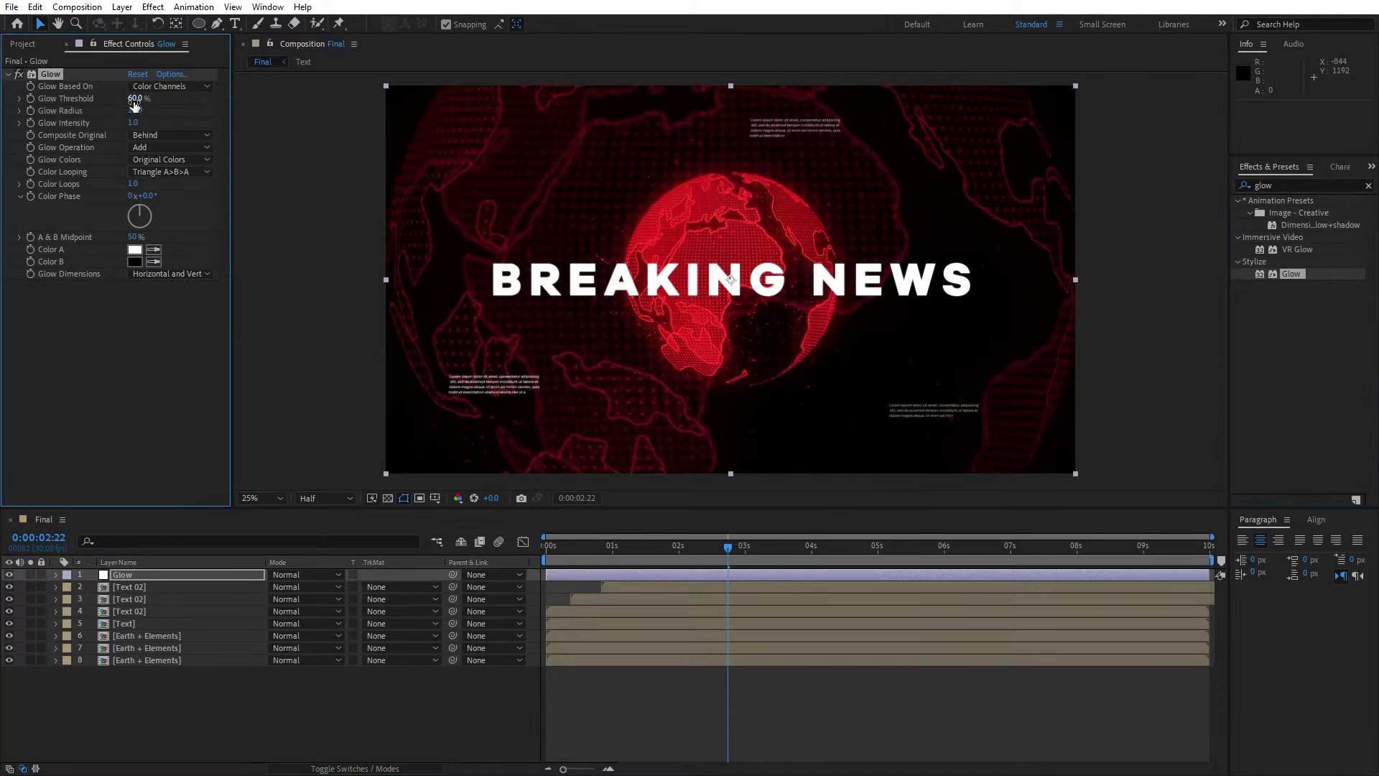
type("100")
key("Return")
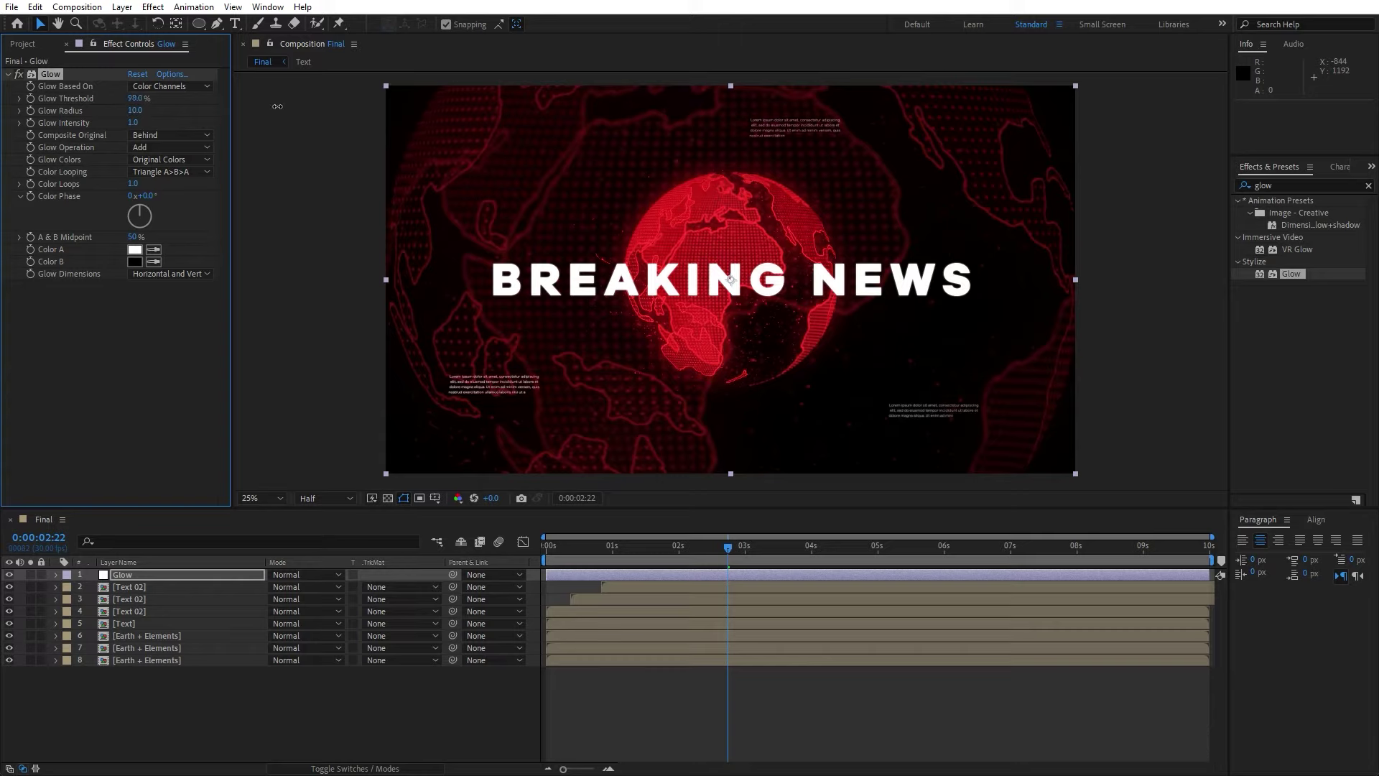
left_click_drag(278, 107, 267, 108)
left_click_drag(136, 111, 84, 124)
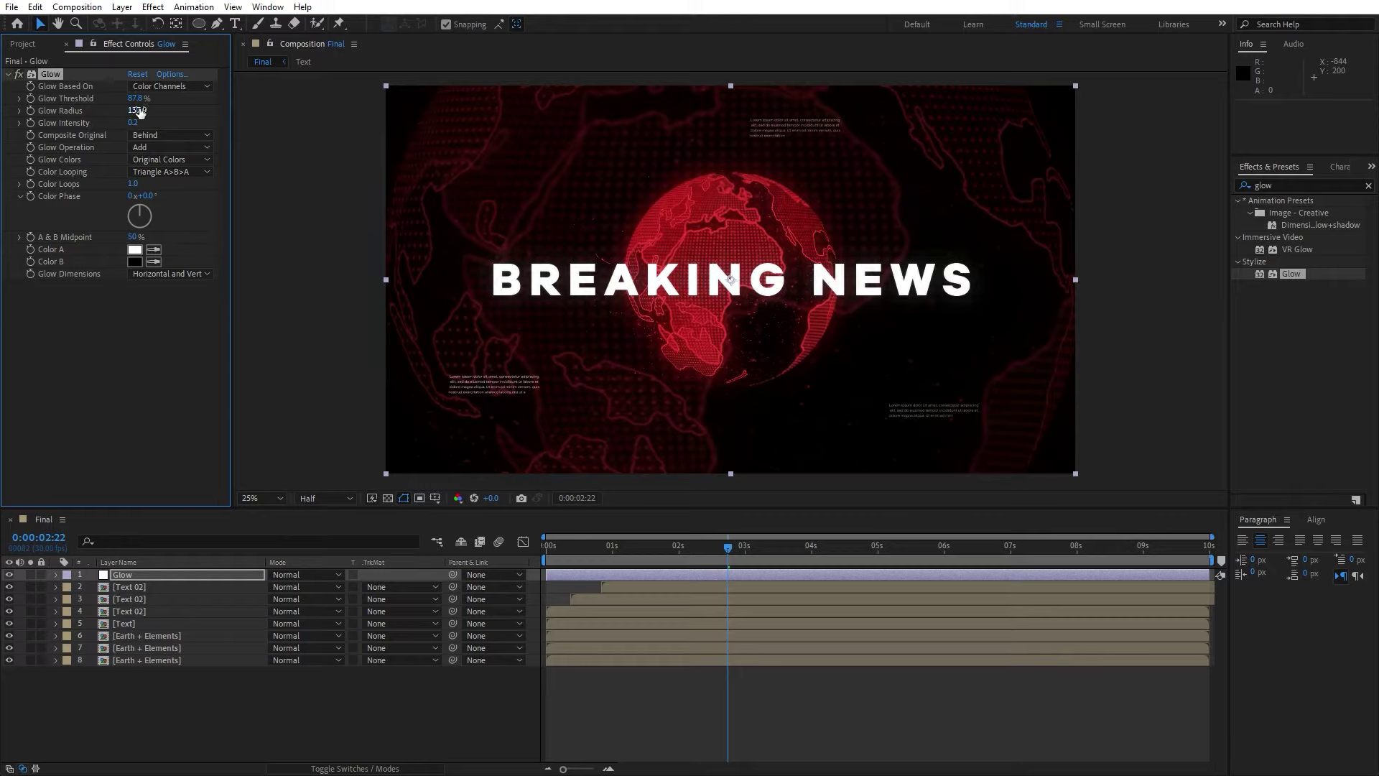
left_click_drag(137, 111, 250, 111)
left_click(171, 671)
Step: Reduce the Glow adjustment layer's opacity to about 64%, collapse its properties and close its effect controls
left_click(139, 575)
key("t")
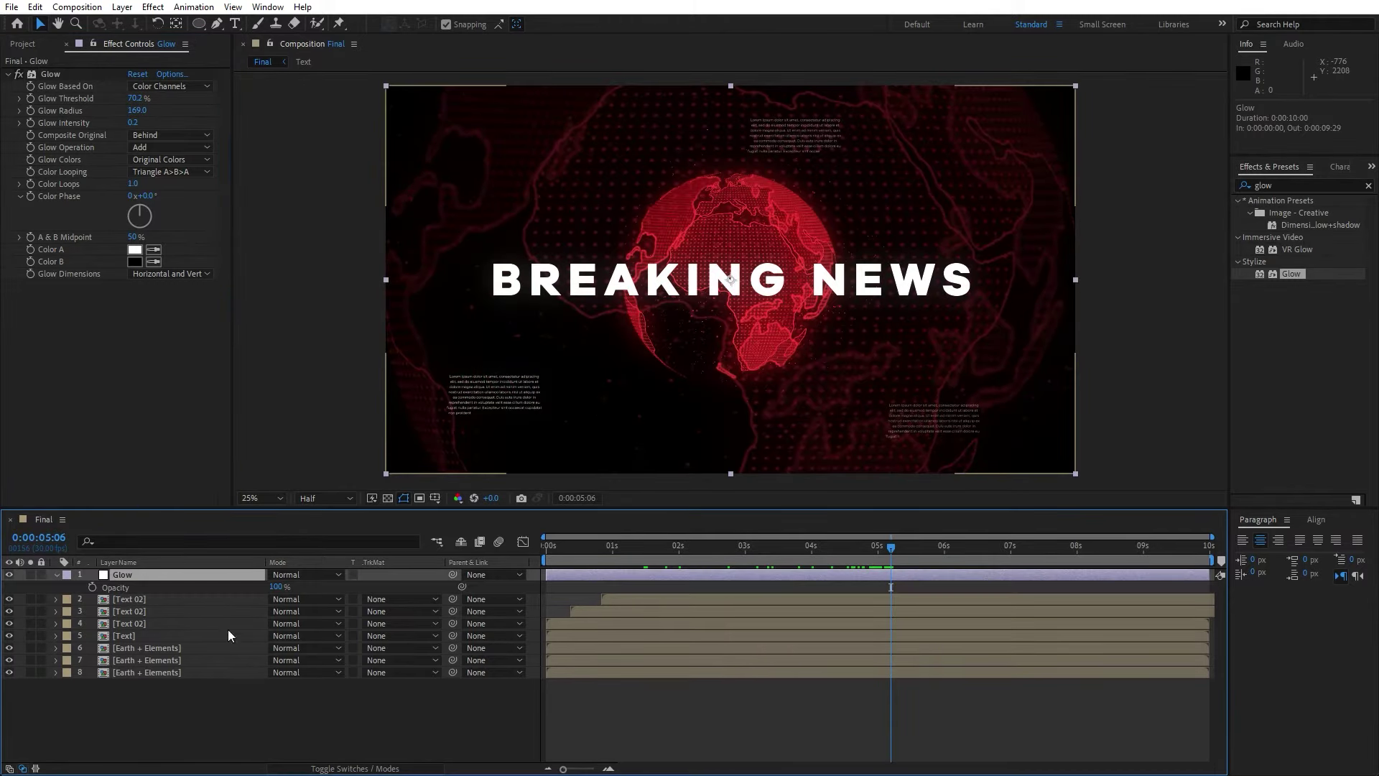
left_click_drag(280, 587, 268, 588)
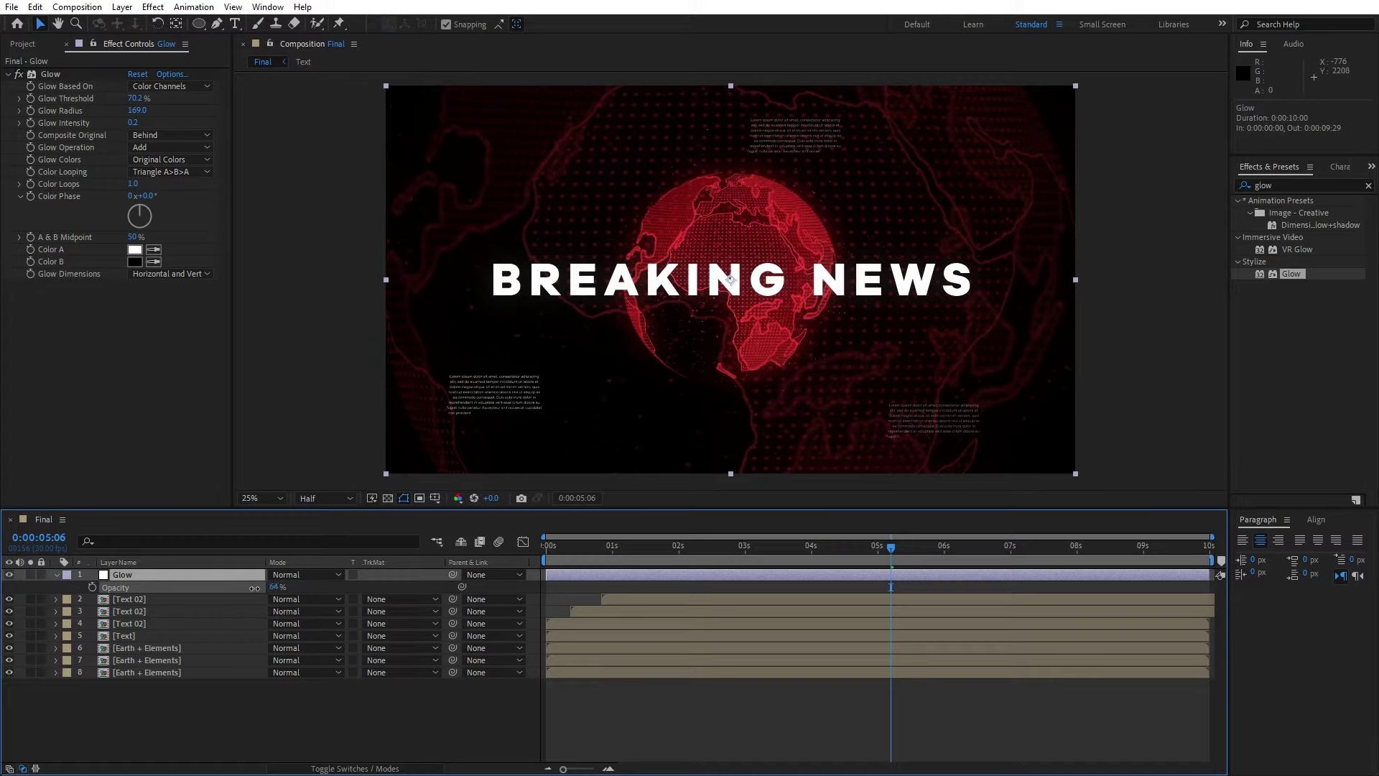
key("Return")
left_click(56, 575)
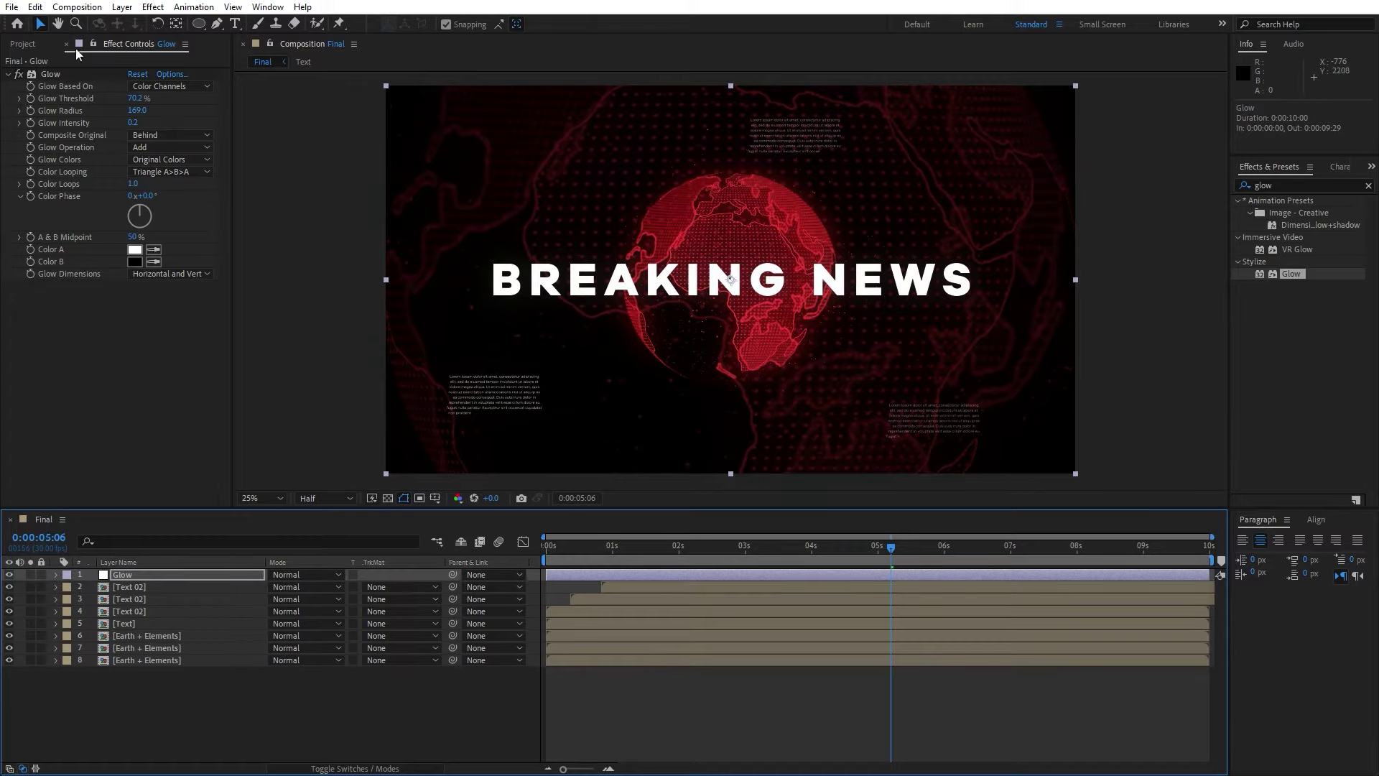
left_click(66, 41)
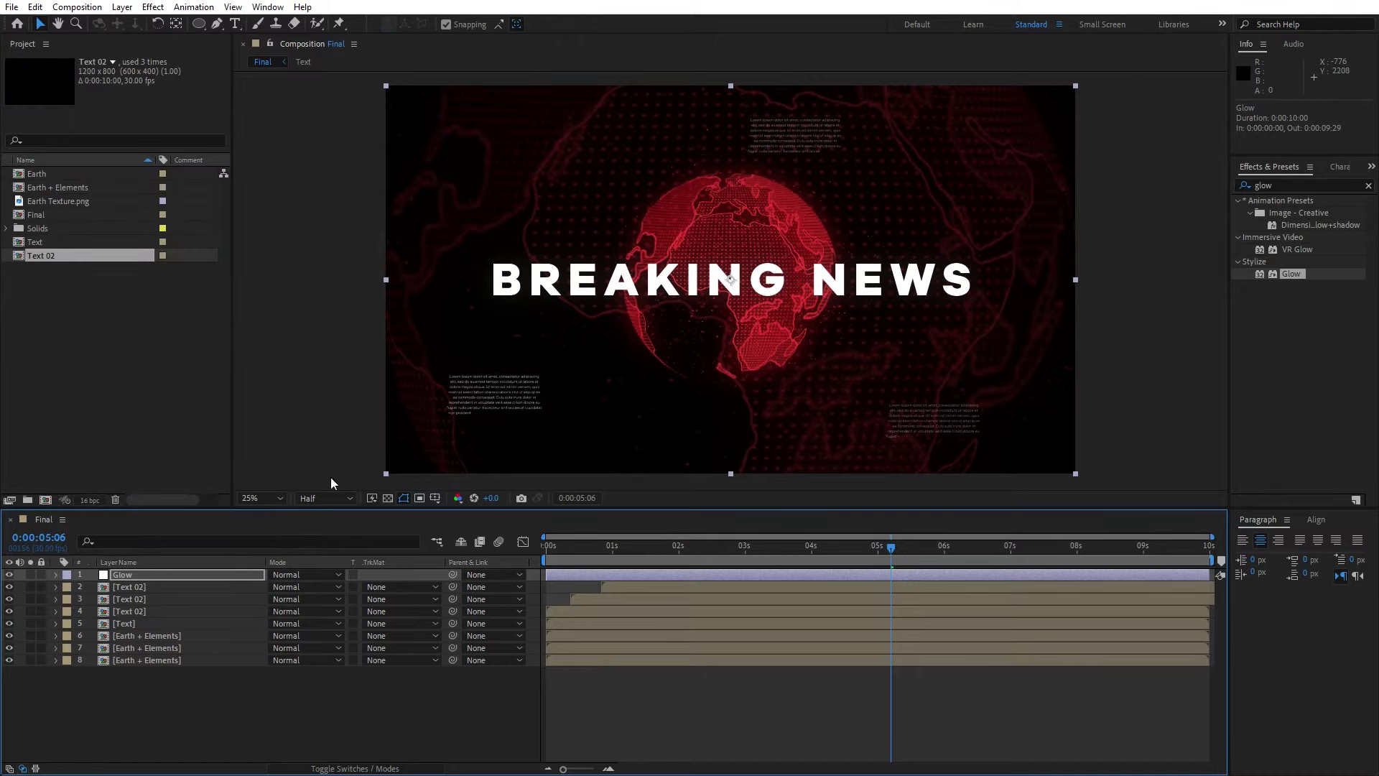
left_click(337, 685)
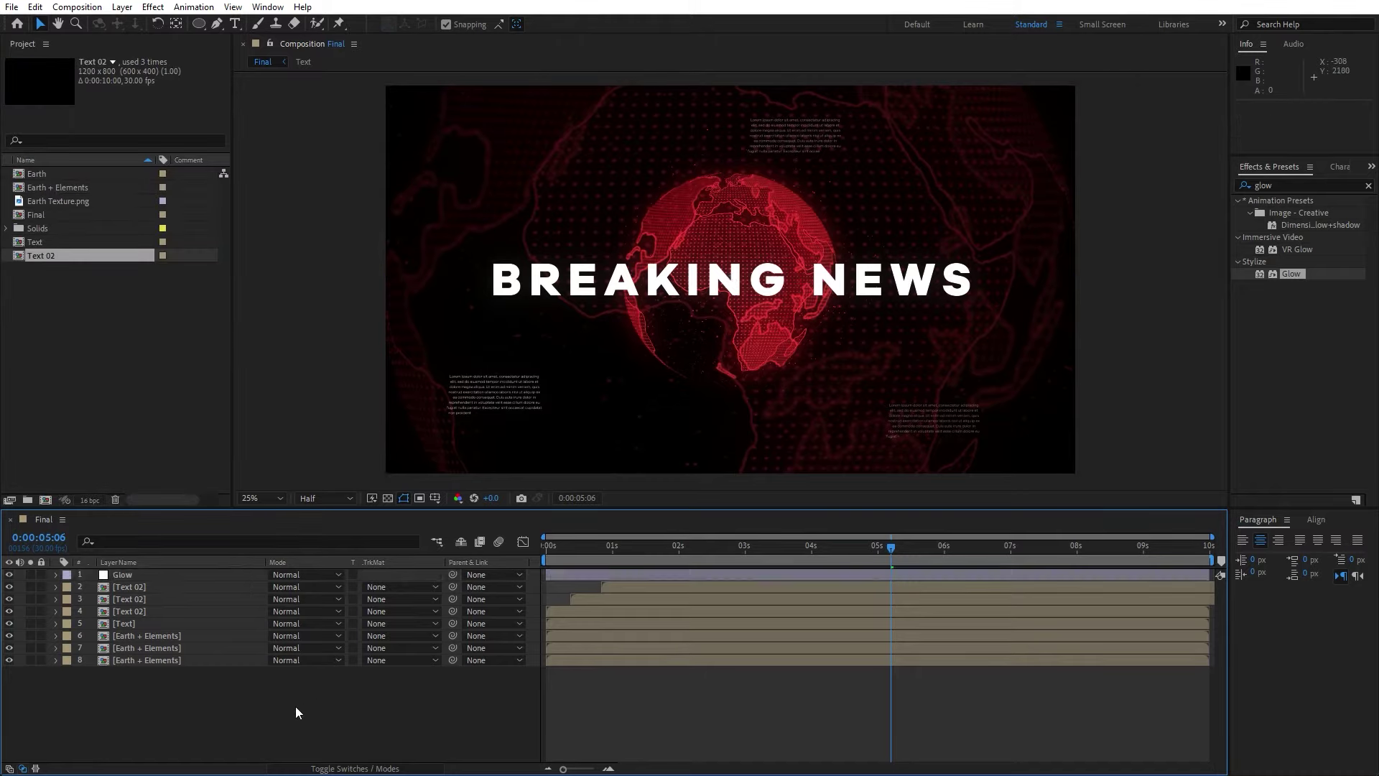
Step: Create a new composition named Numbers with a size of 3840 x 2160 px
left_click(45, 500)
type("Numbers")
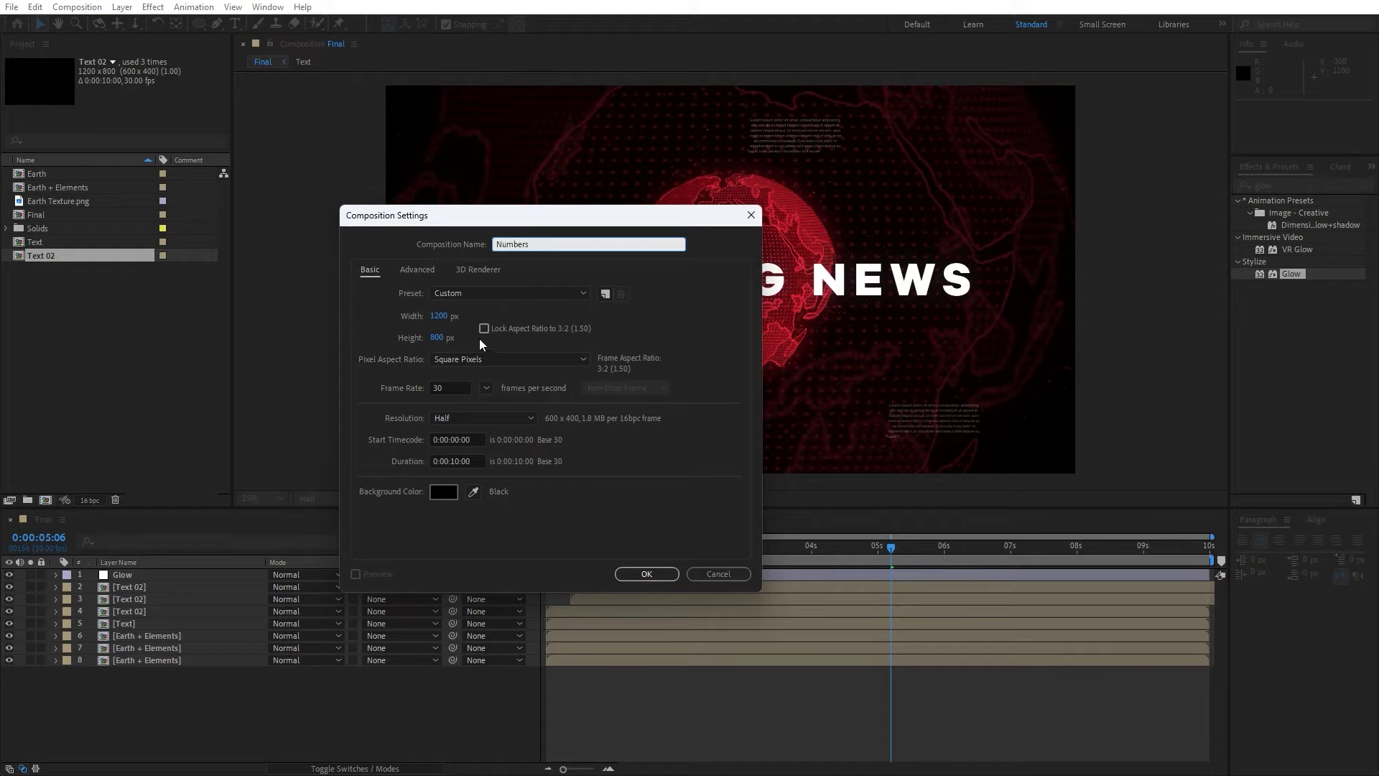
left_click(440, 316)
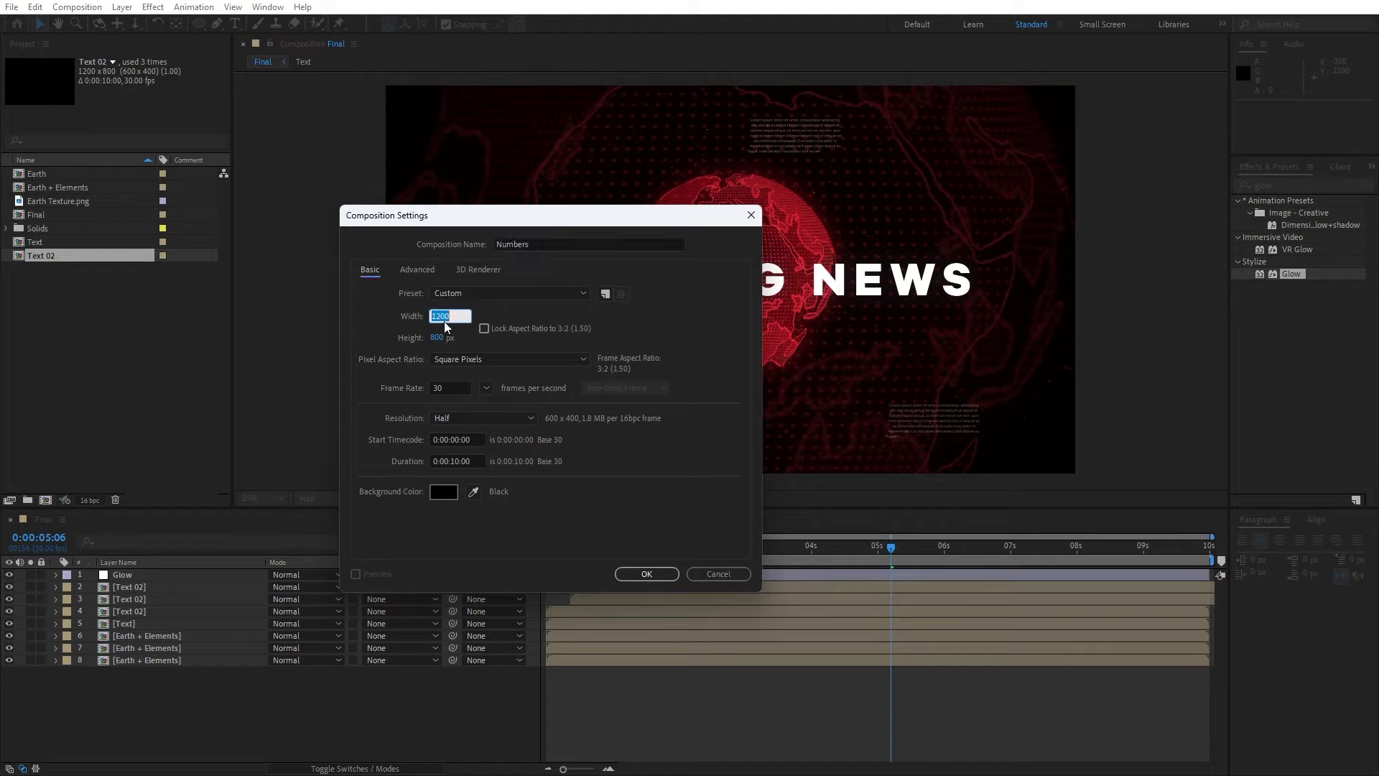
type("3840")
left_click(441, 339)
type("2160")
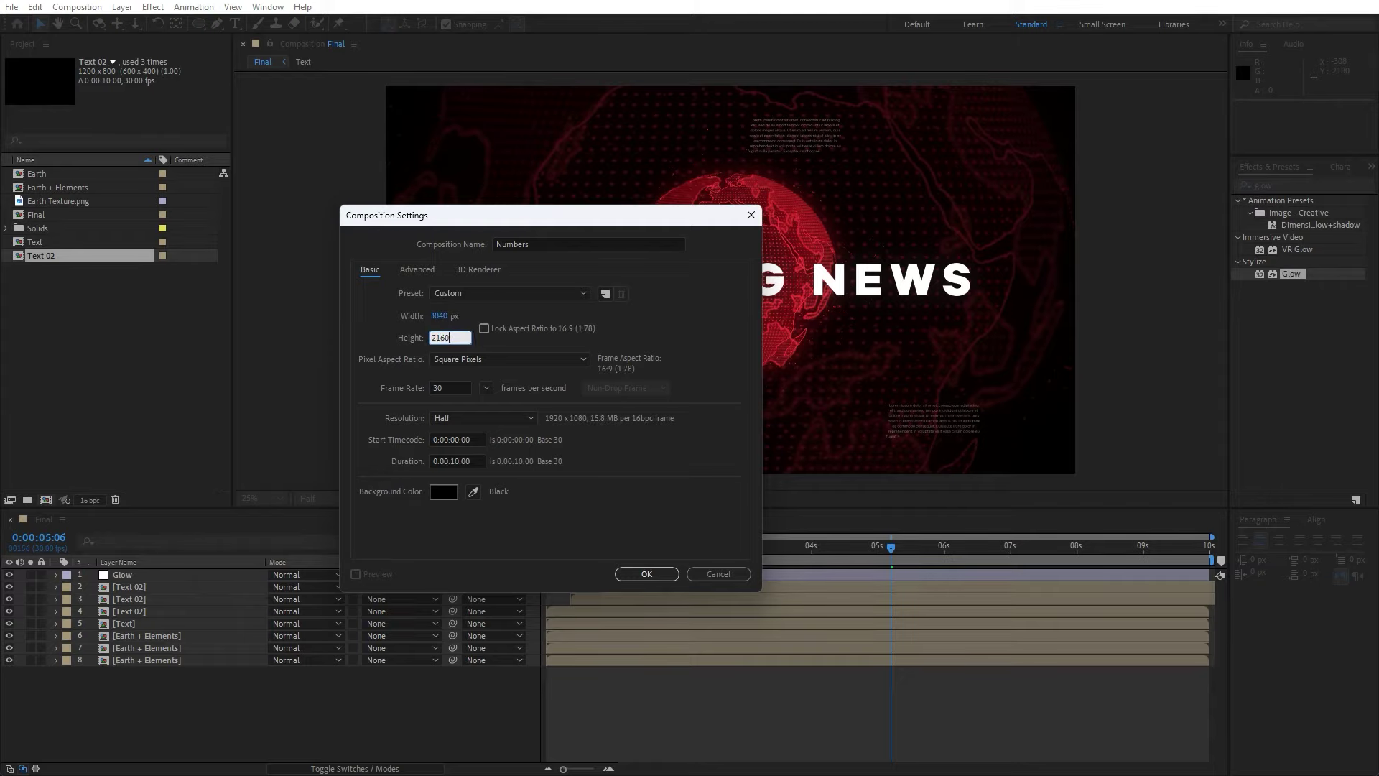
left_click(647, 573)
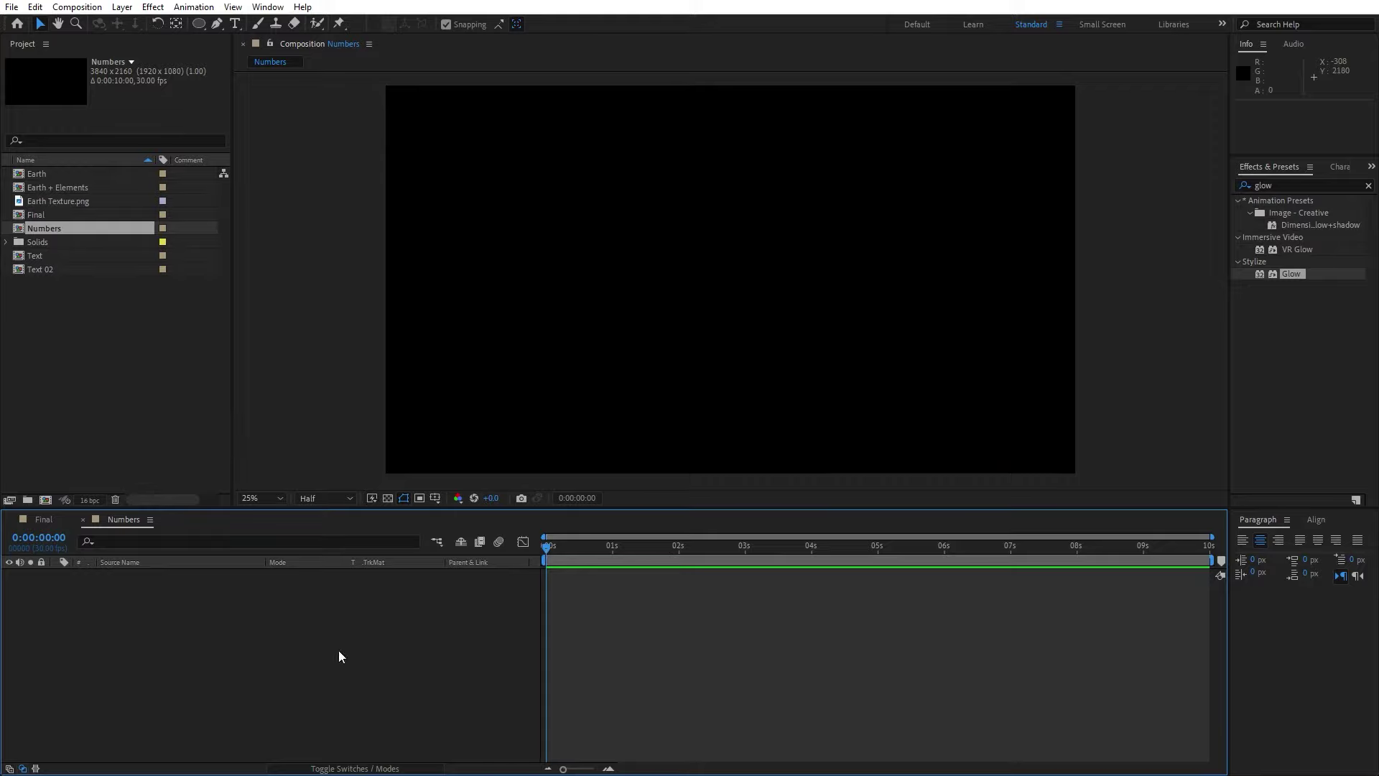
Step: Add a black solid layer named Numbers to the Numbers composition
right_click(273, 660)
mouse_move(342, 480)
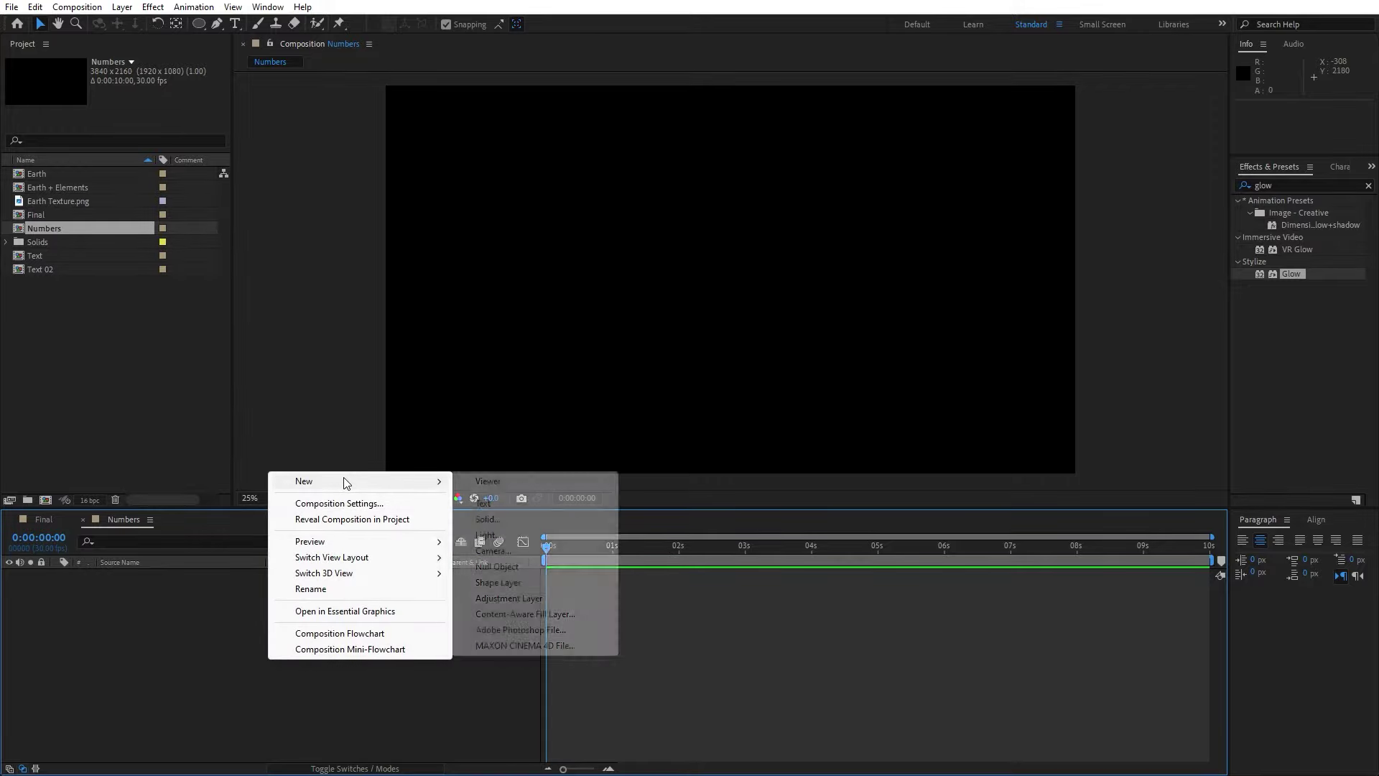
left_click(519, 521)
type("Numbers")
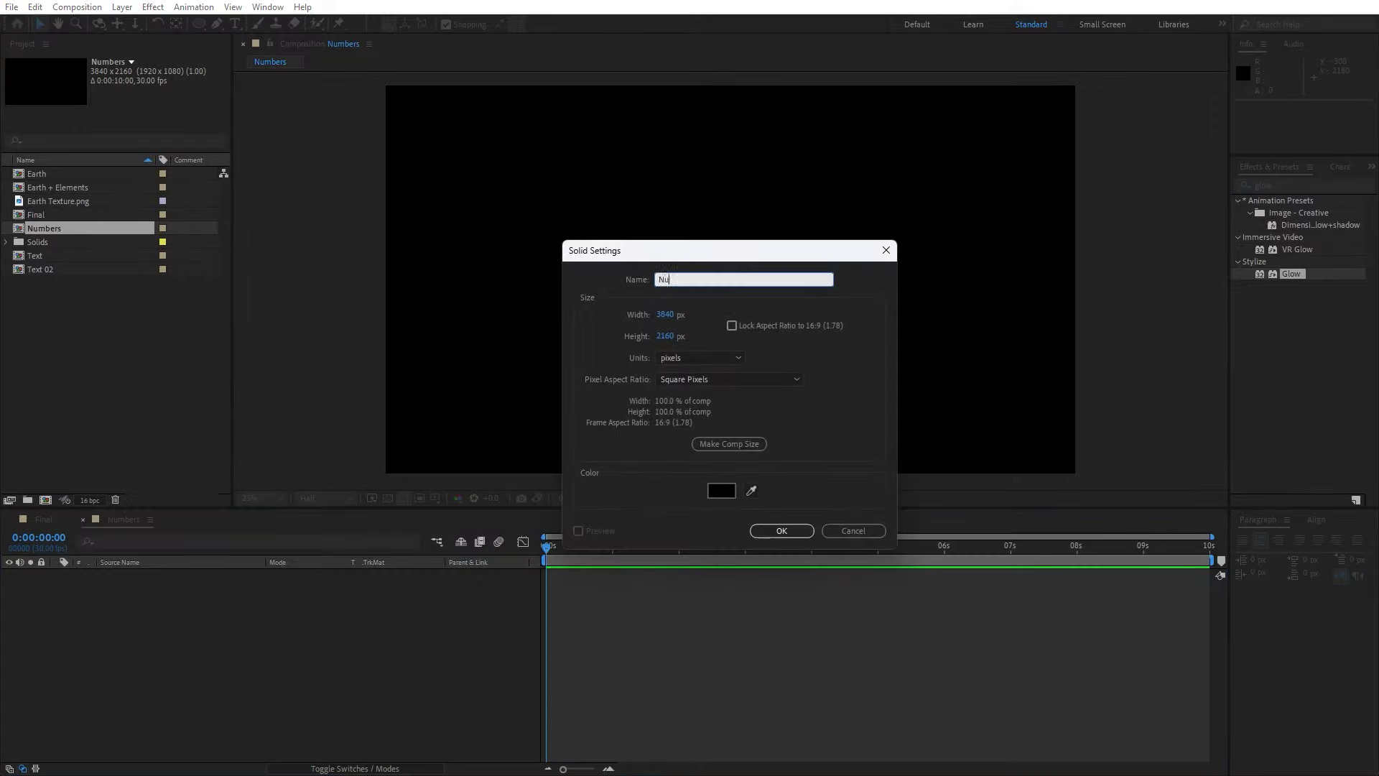
left_click(794, 533)
Step: Find the Numbers text effect and apply it to the Numbers solid with the default font, direction and alignment
left_click(1318, 181)
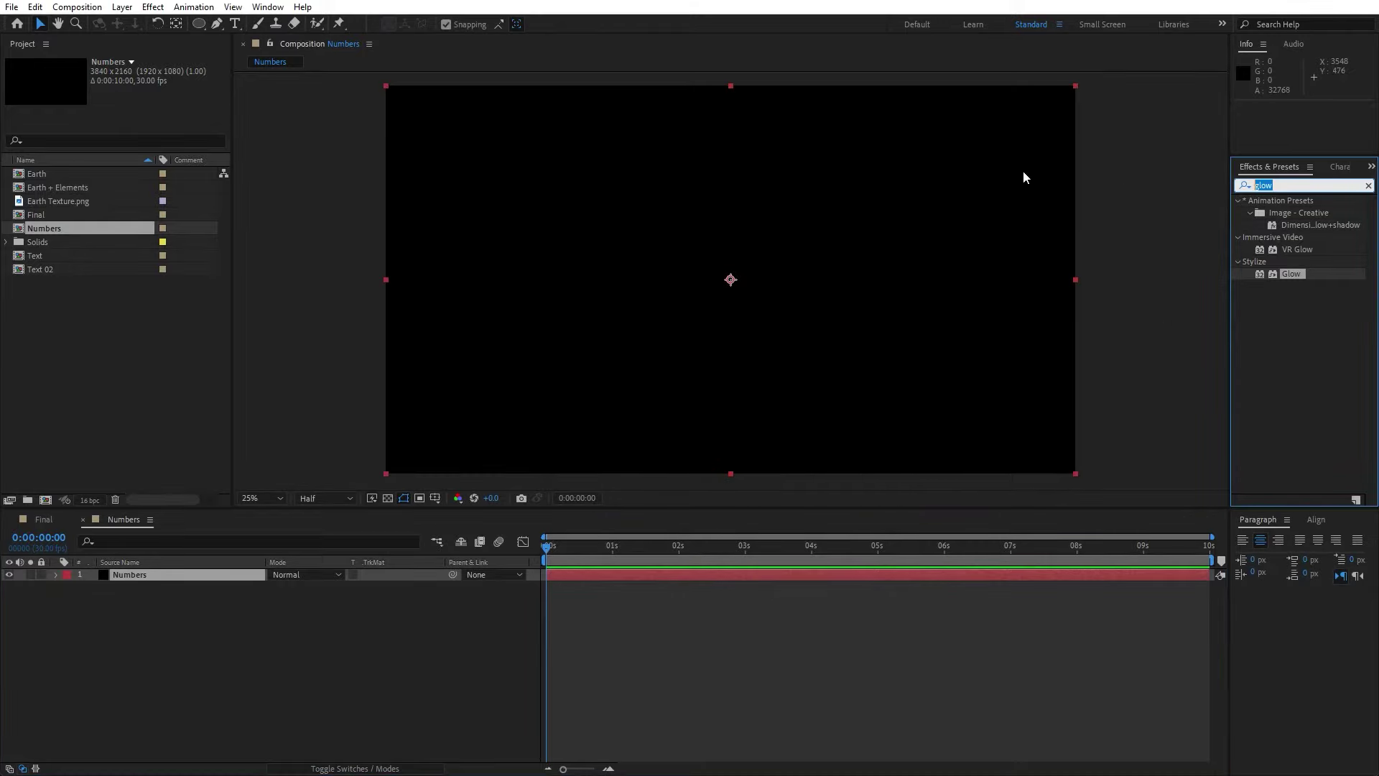
type("number")
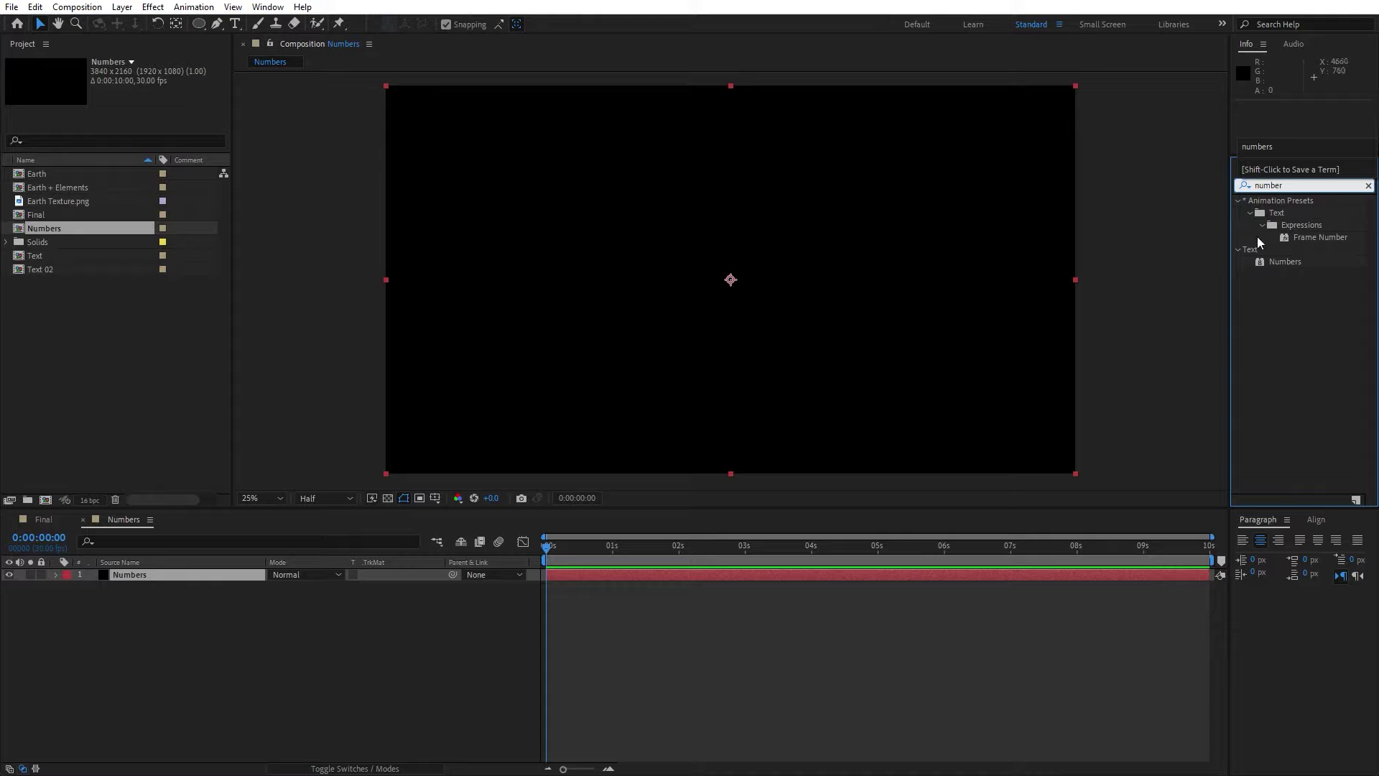
left_click_drag(1280, 261, 170, 579)
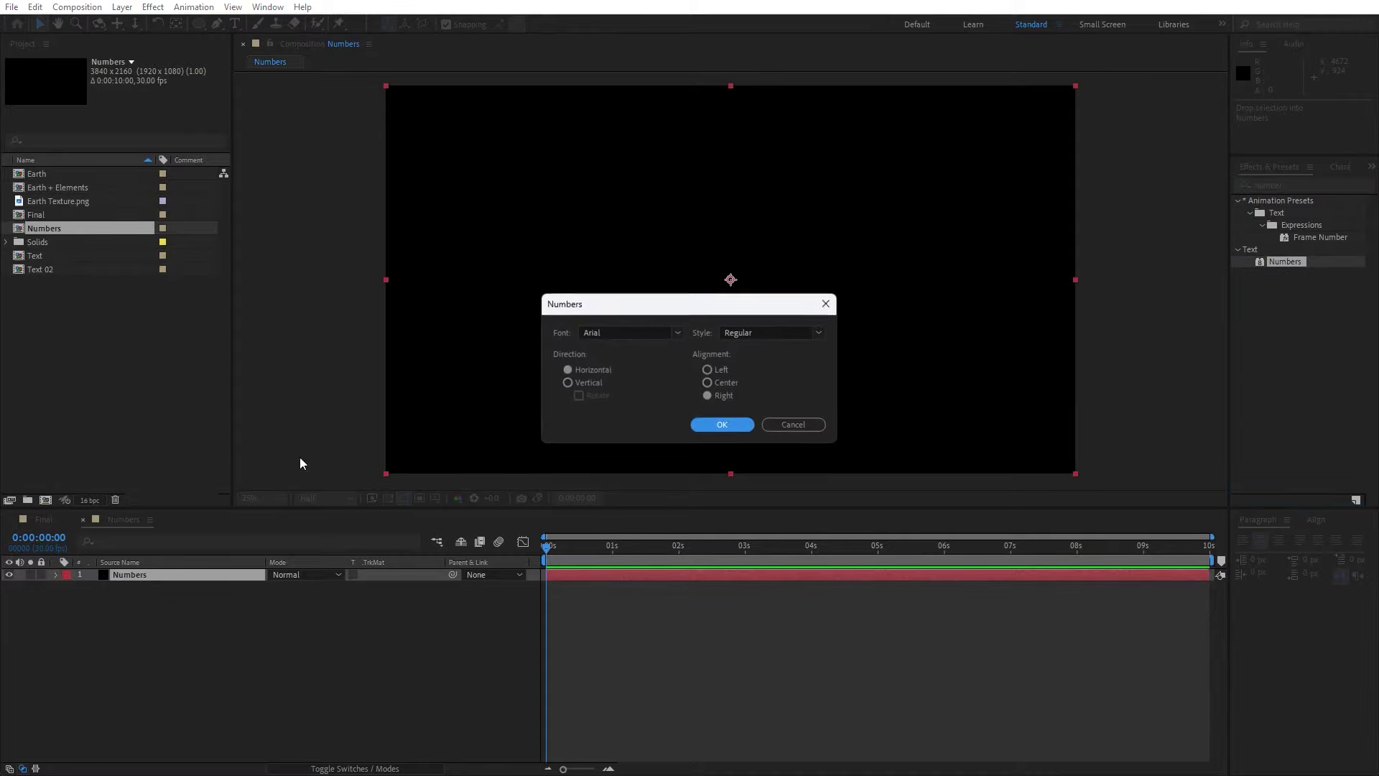
left_click(724, 425)
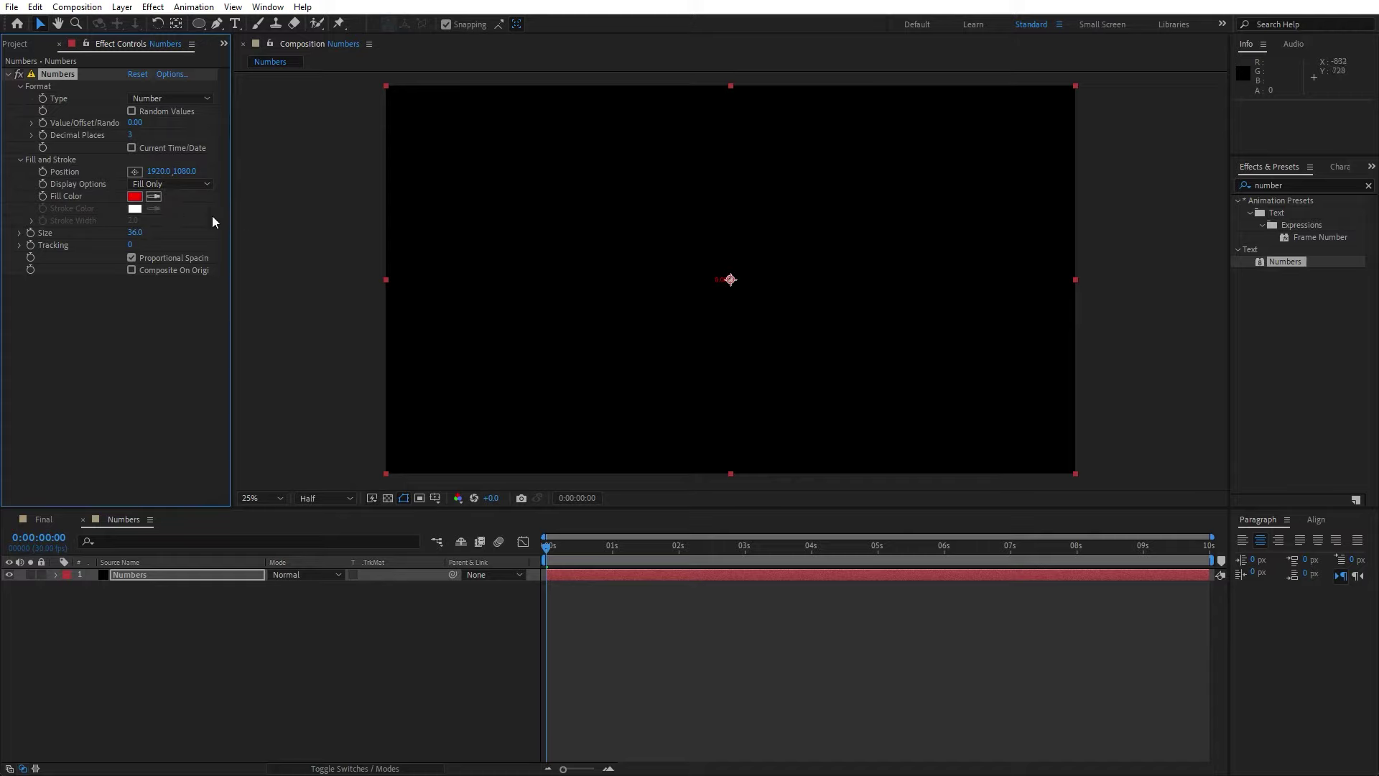
Step: Set the Numbers effect's fill color to white (FFFFFF) and its decimal places to 5
left_click(134, 196)
type("FFFFFF")
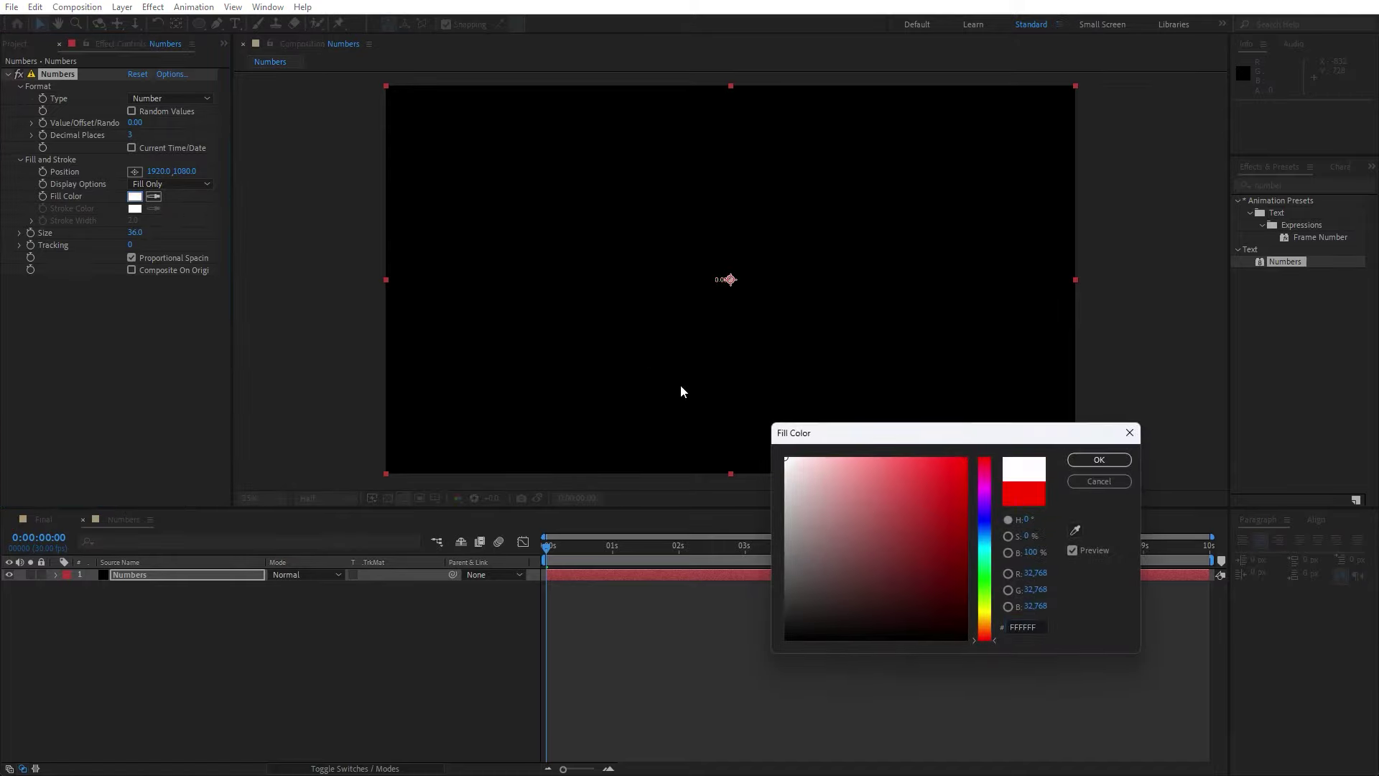
left_click(1104, 461)
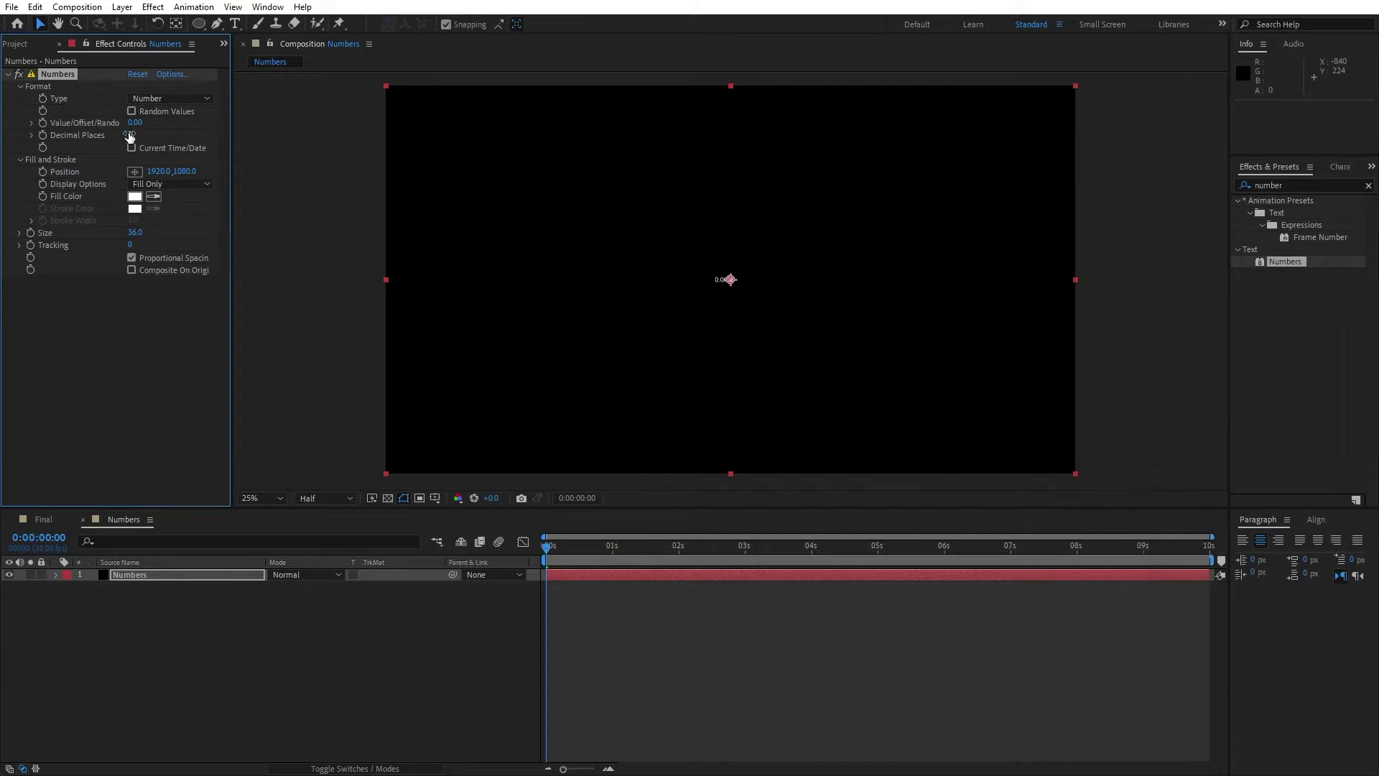
left_click_drag(130, 134, 135, 135)
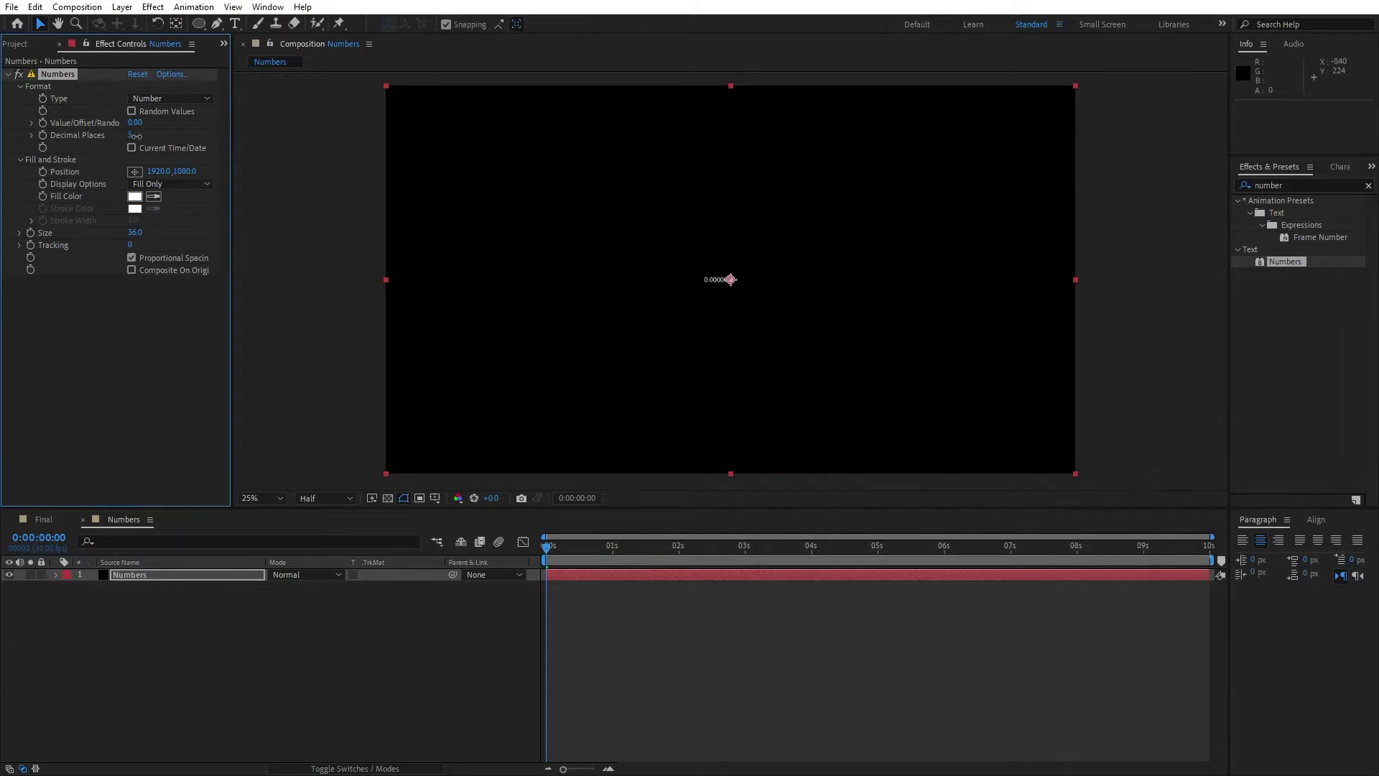